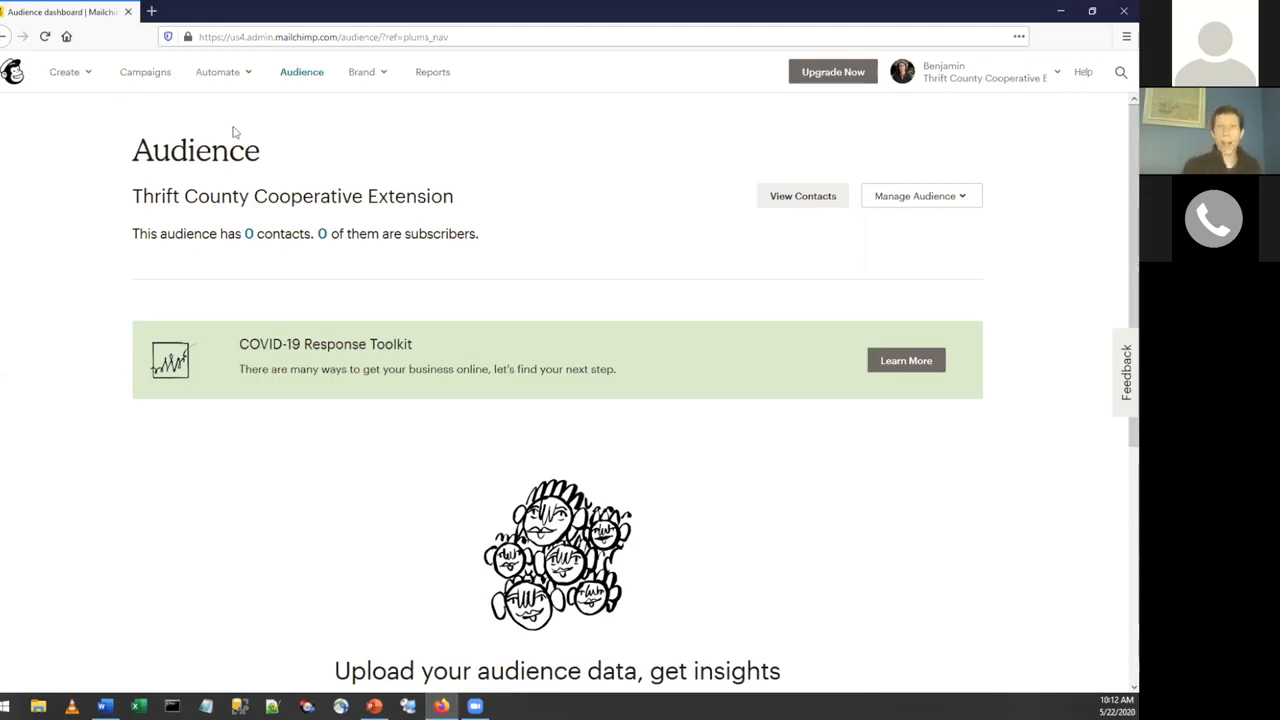
Open the form for adding a subscriber to the audience and examine its contact fields, tags and permission options.
left_click(296, 72)
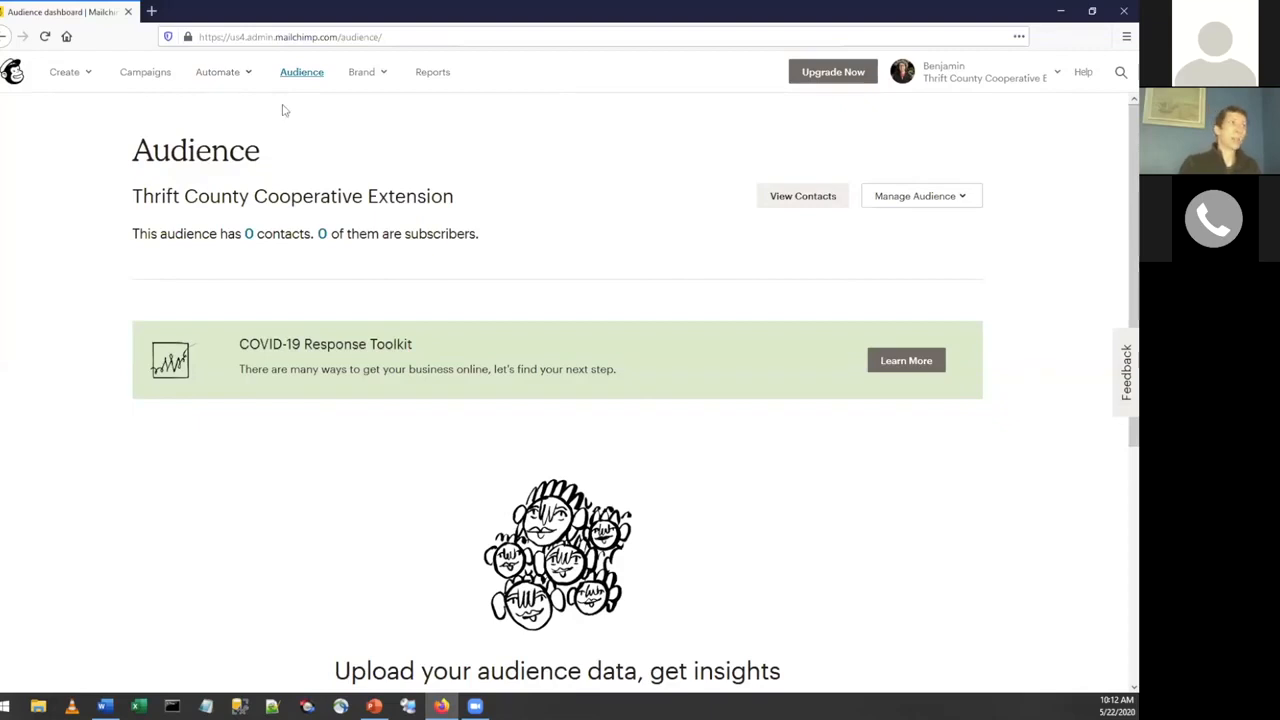
left_click(920, 198)
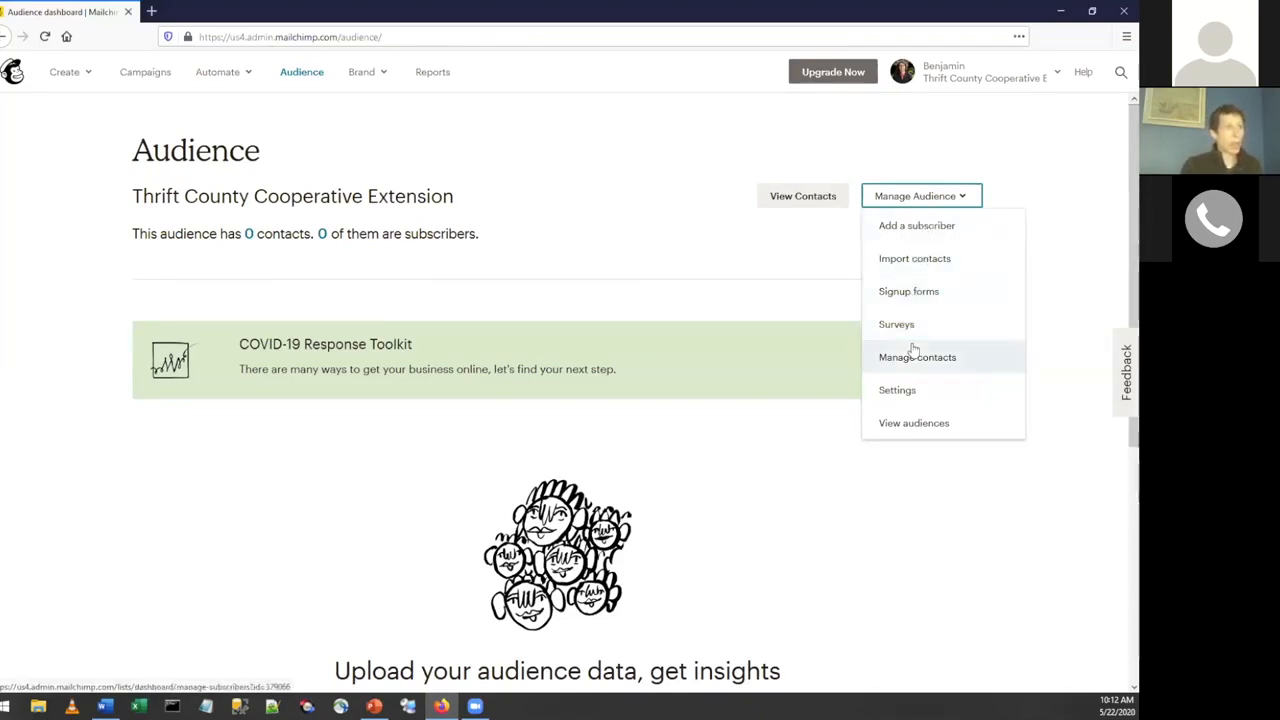
left_click(916, 226)
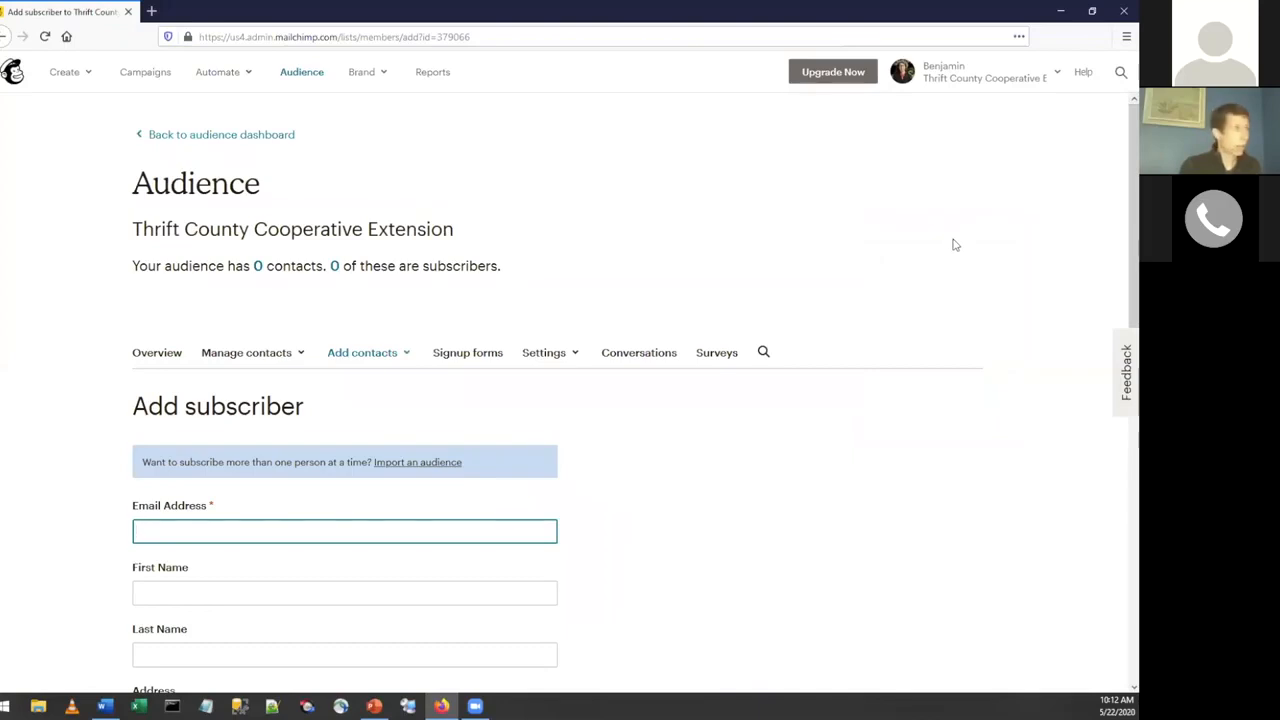
scroll(957, 242, "down", 3)
scroll(600, 285, "down", 1)
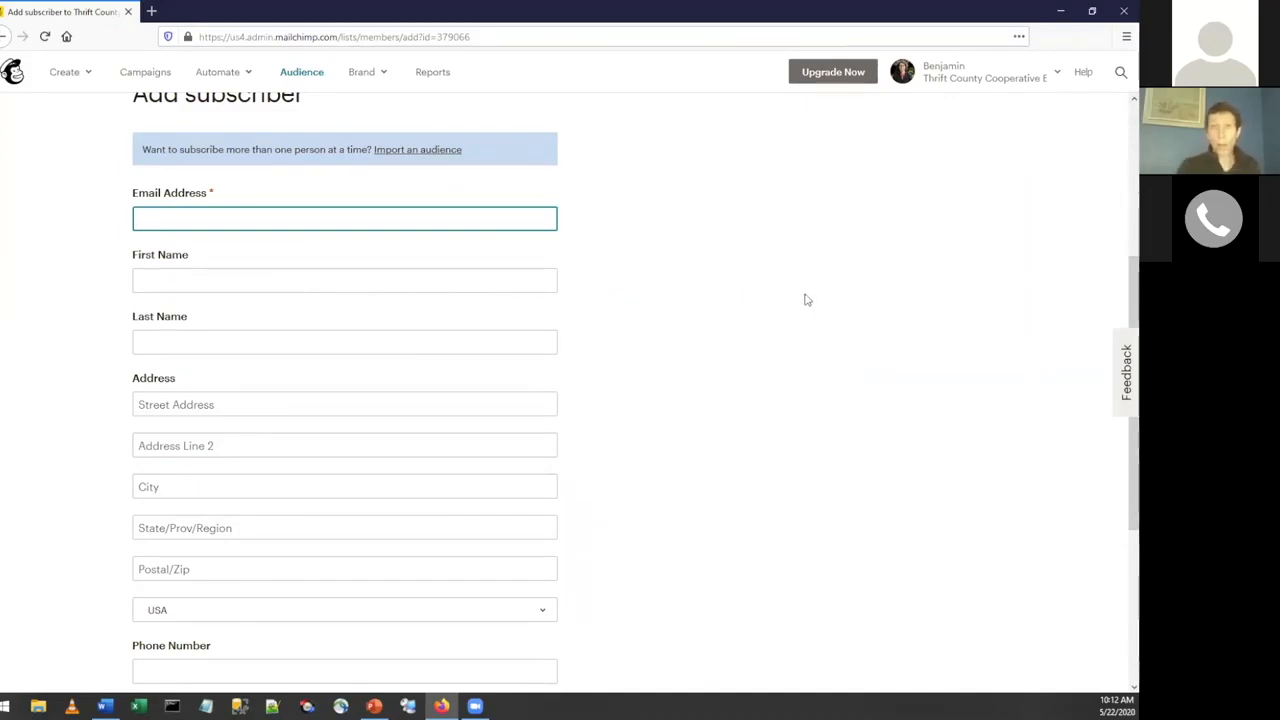
scroll(805, 347, "down", 3)
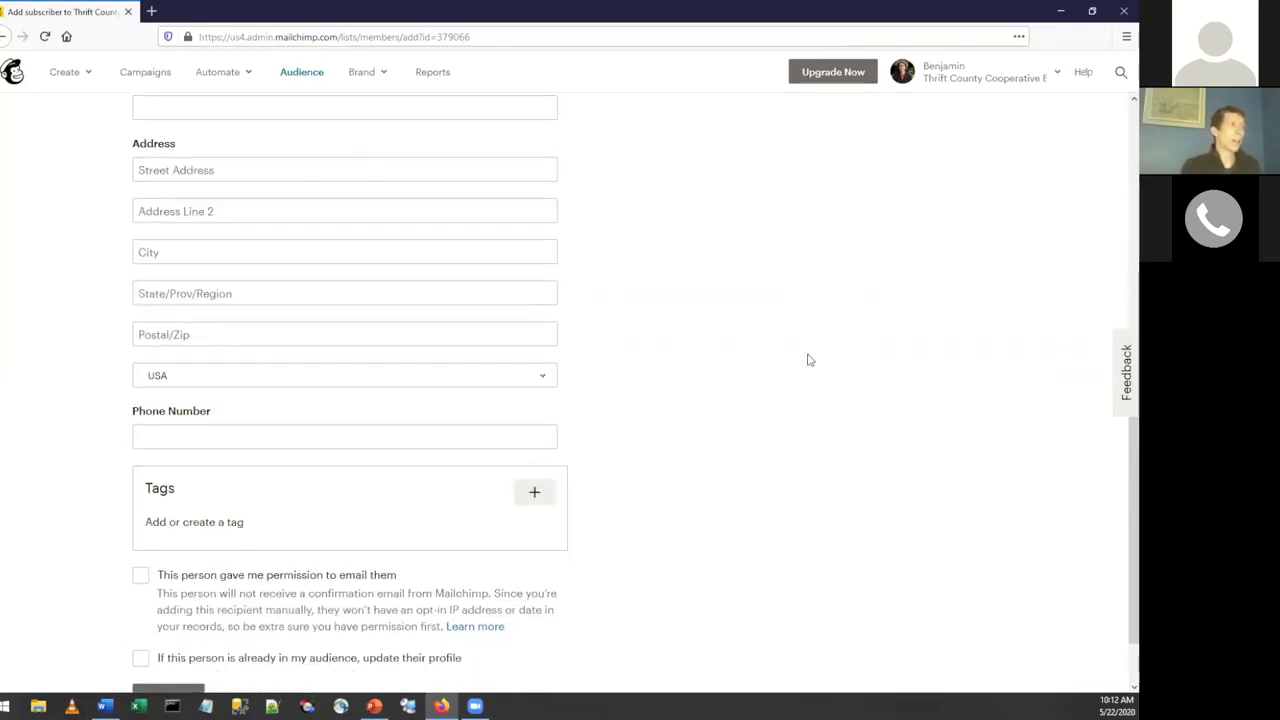
scroll(810, 360, "down", 1)
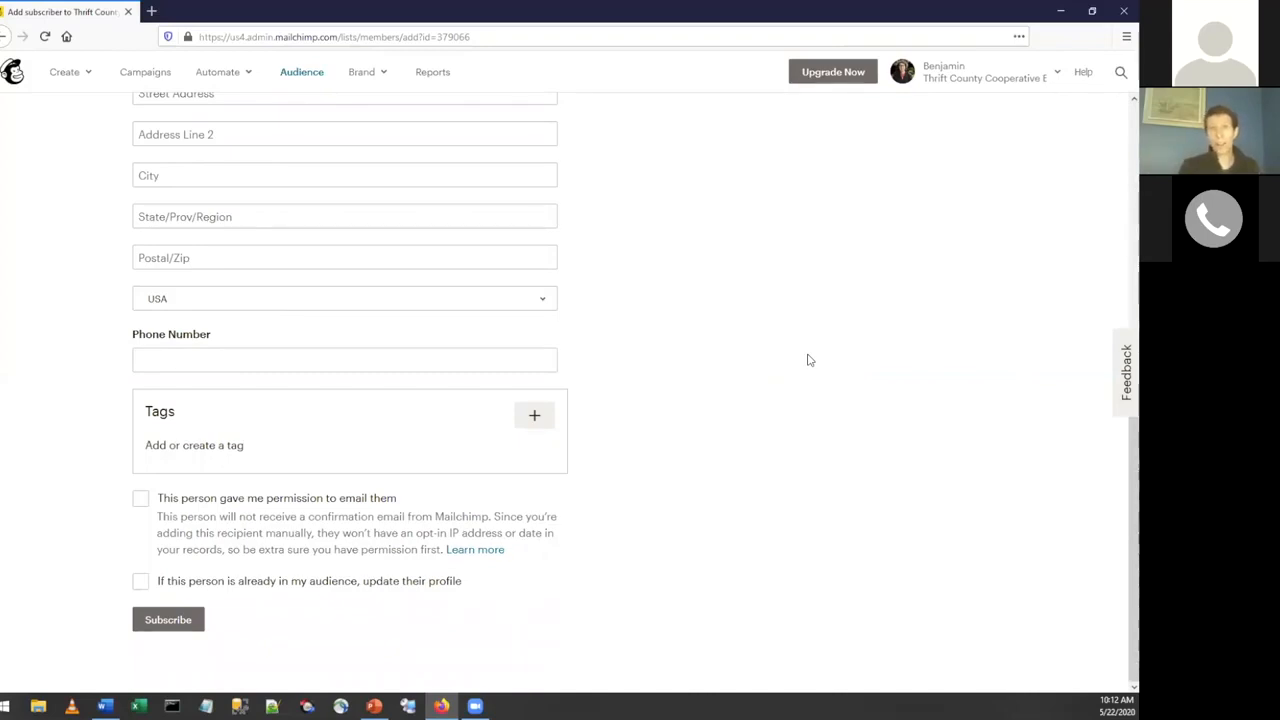
scroll(810, 360, "up", 1)
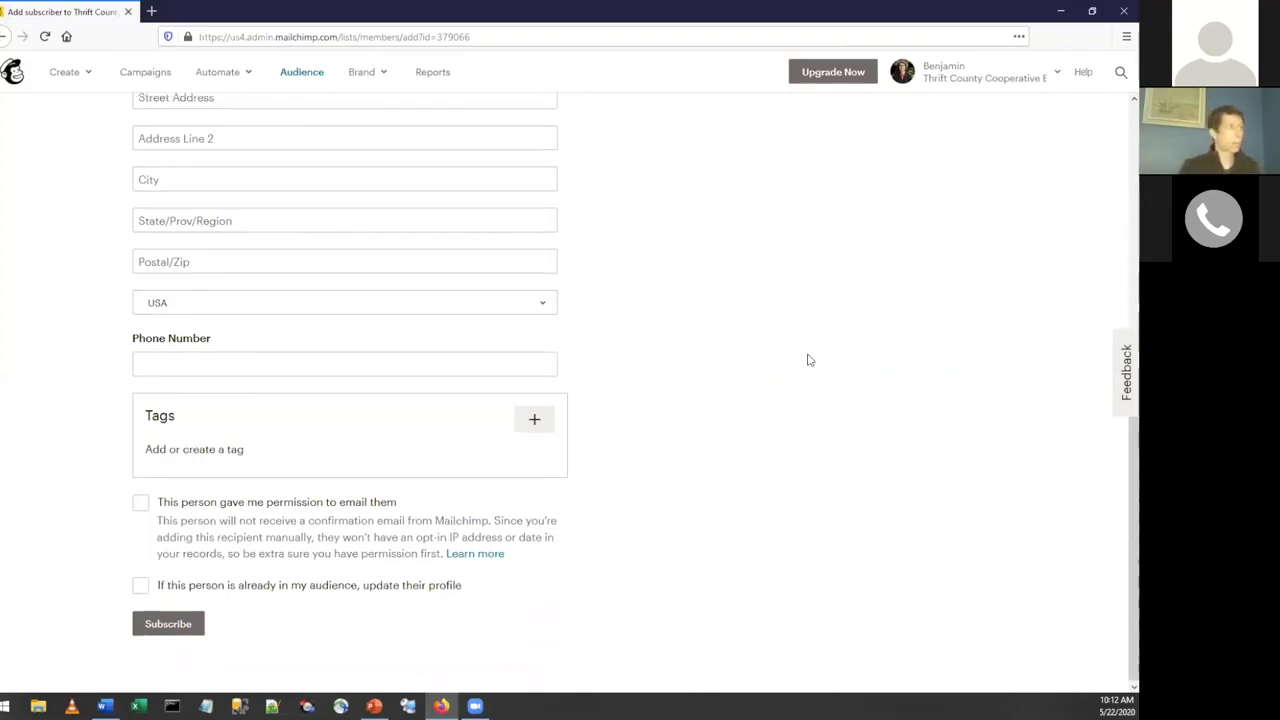
scroll(808, 360, "down", 1)
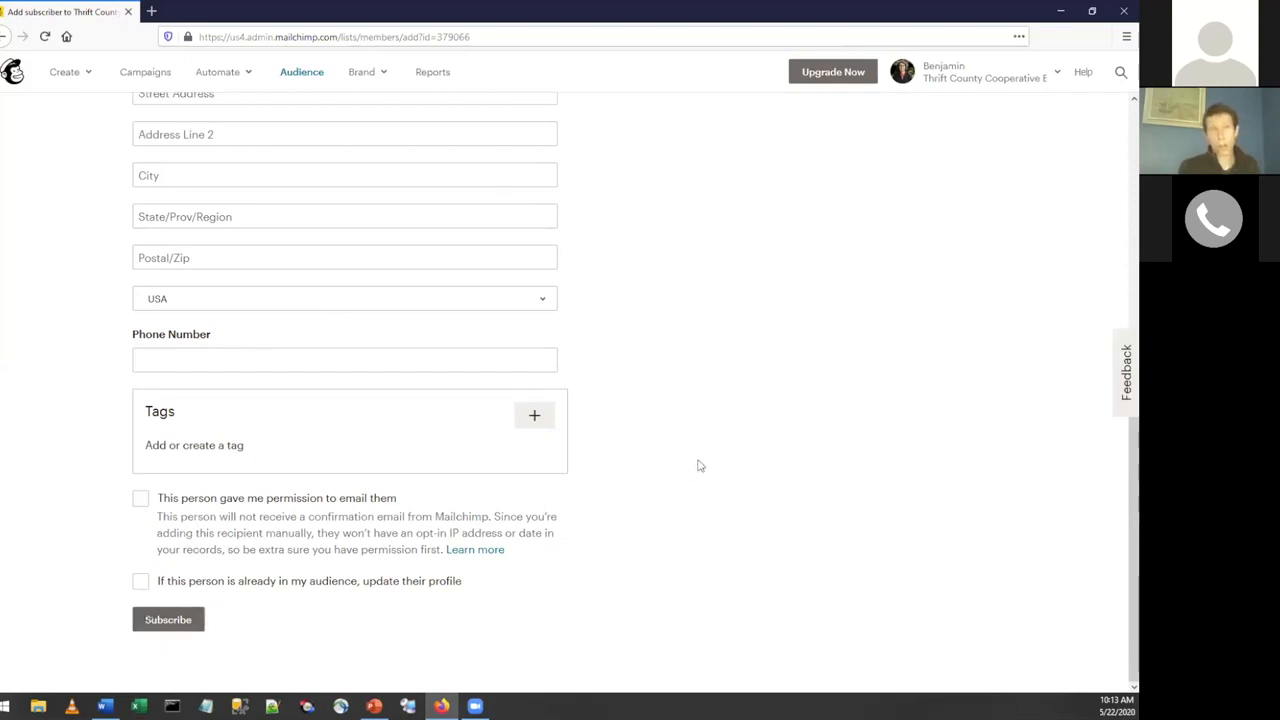
scroll(700, 465, "up", 6)
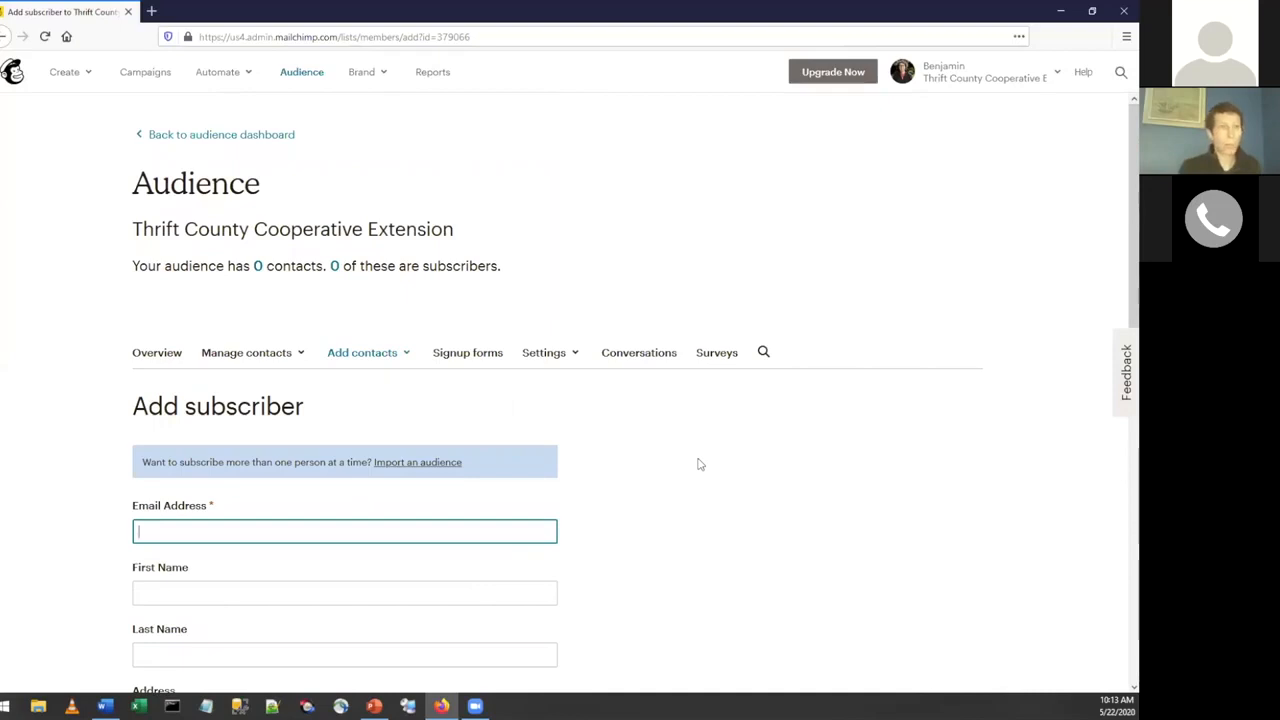
Open the contact import for the audience and continue with the CSV or tab-delimited text file source.
left_click(301, 74)
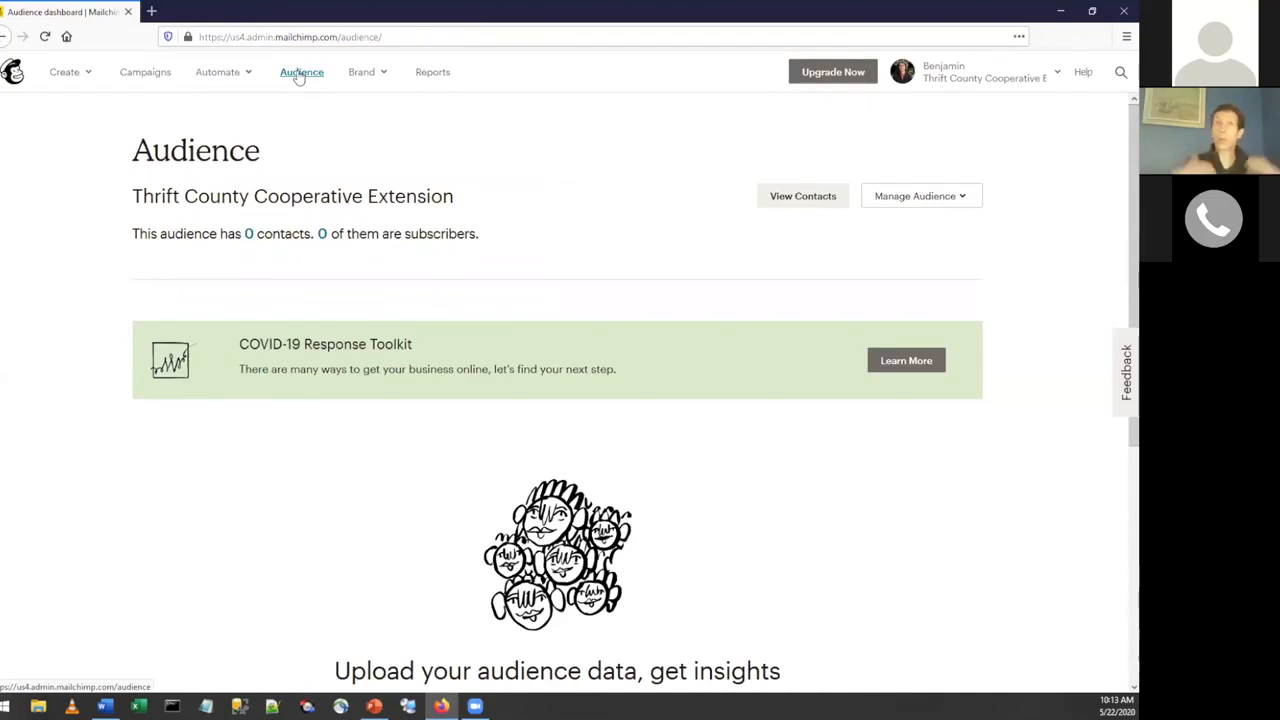
left_click(917, 197)
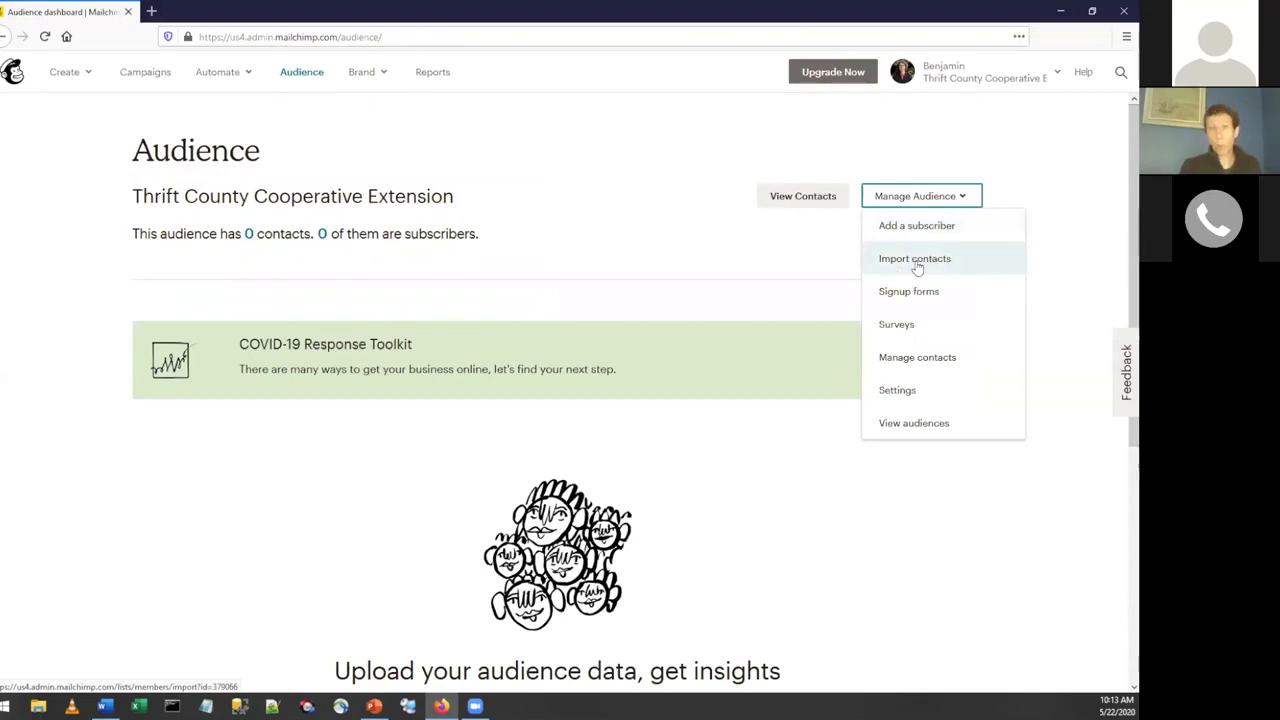
left_click(915, 259)
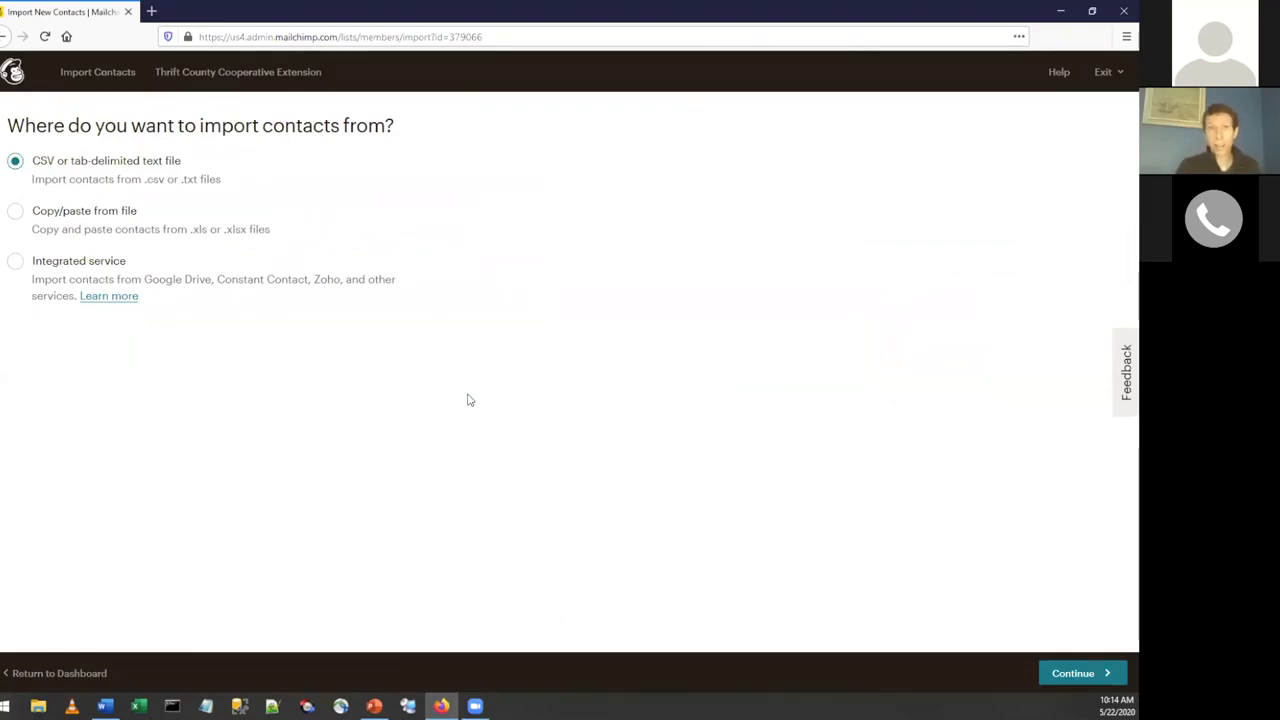
left_click(1070, 673)
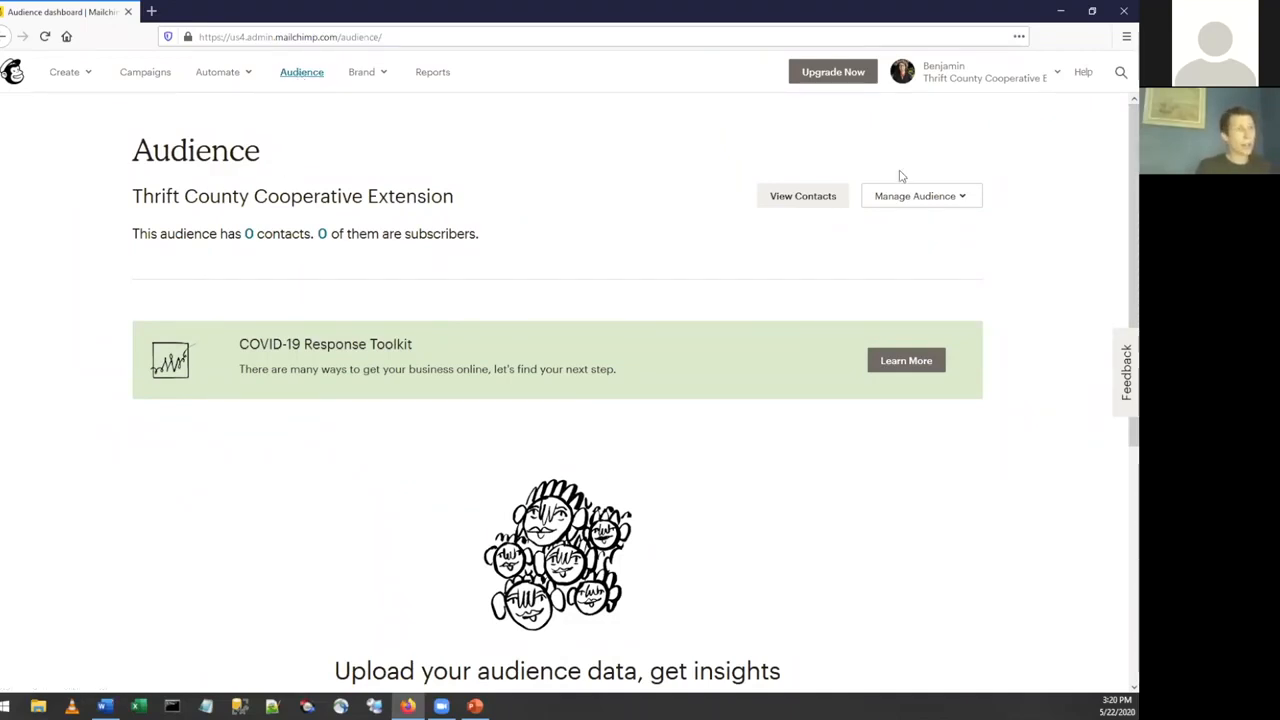
Open the Form builder for the audience's signup forms and view the choices under Forms and response emails.
left_click(918, 194)
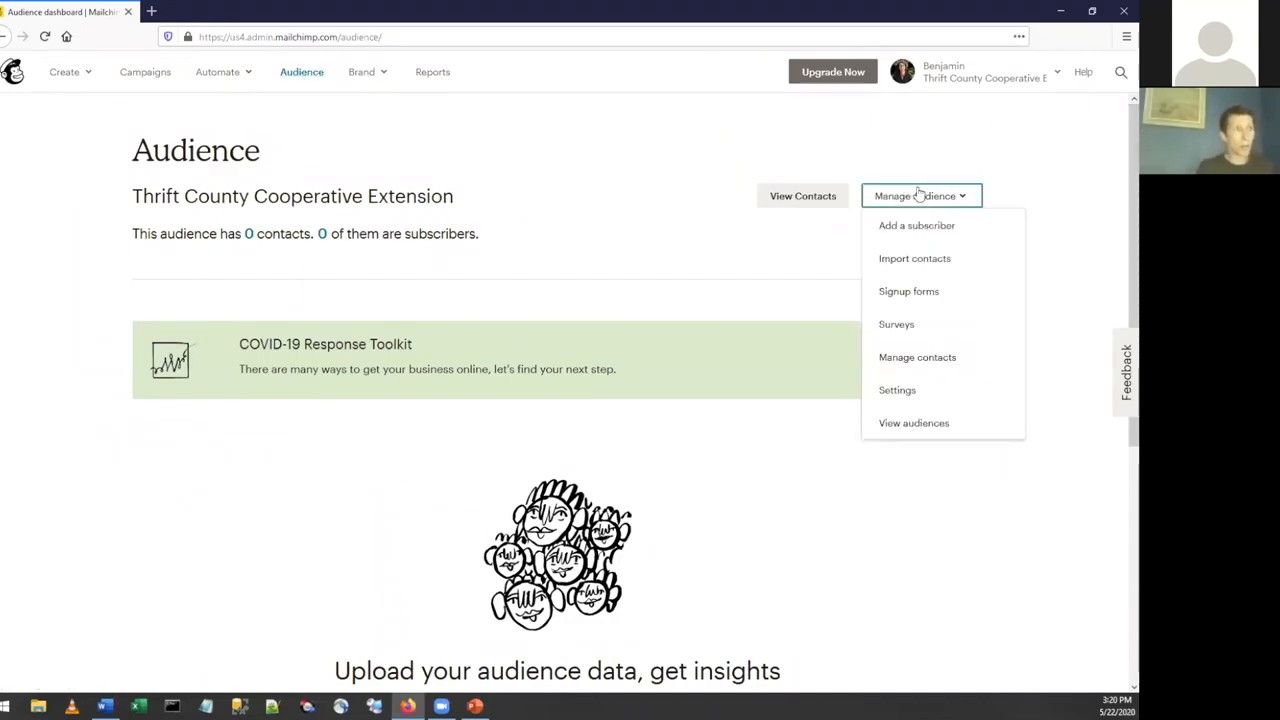
left_click(918, 292)
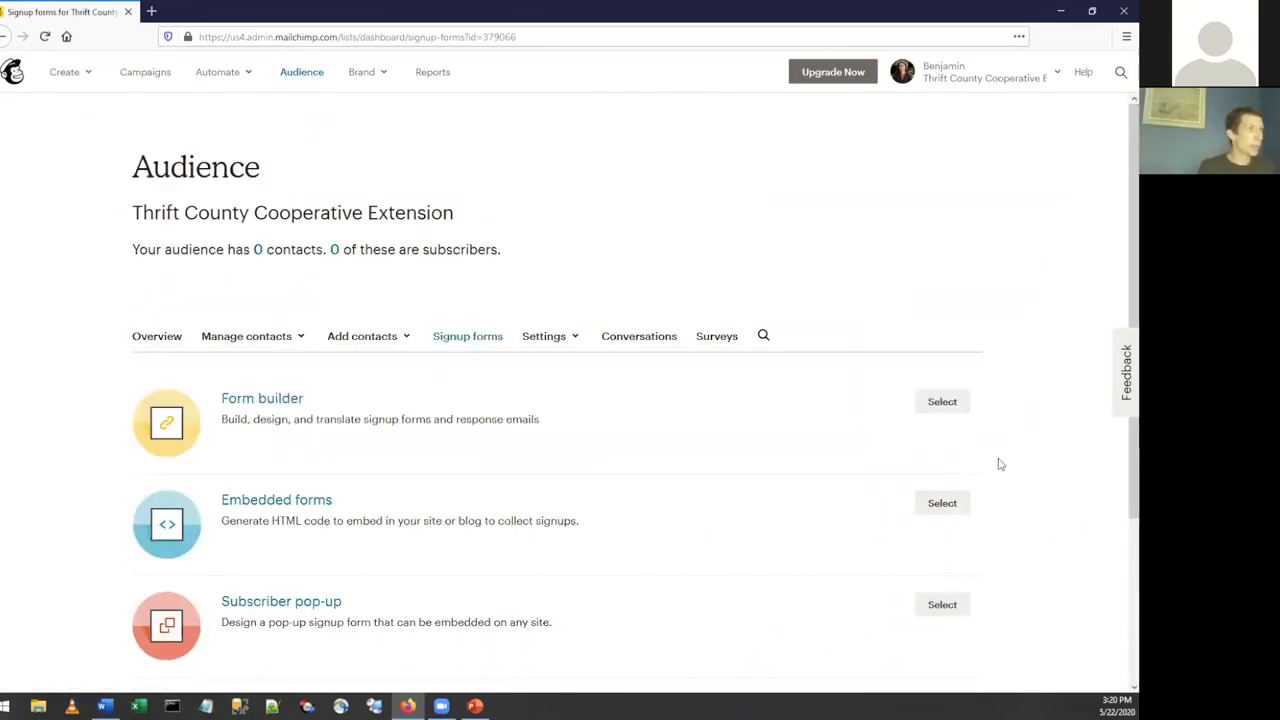
scroll(1040, 437, "down", 2)
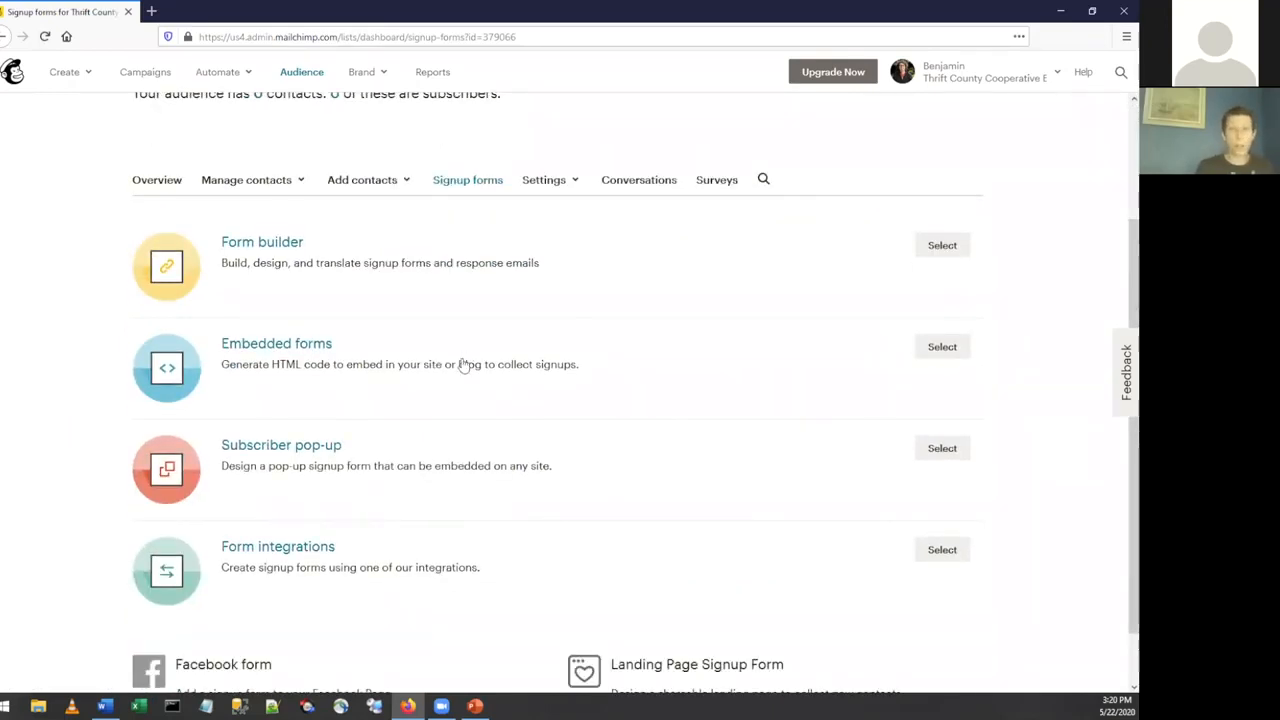
left_click(258, 251)
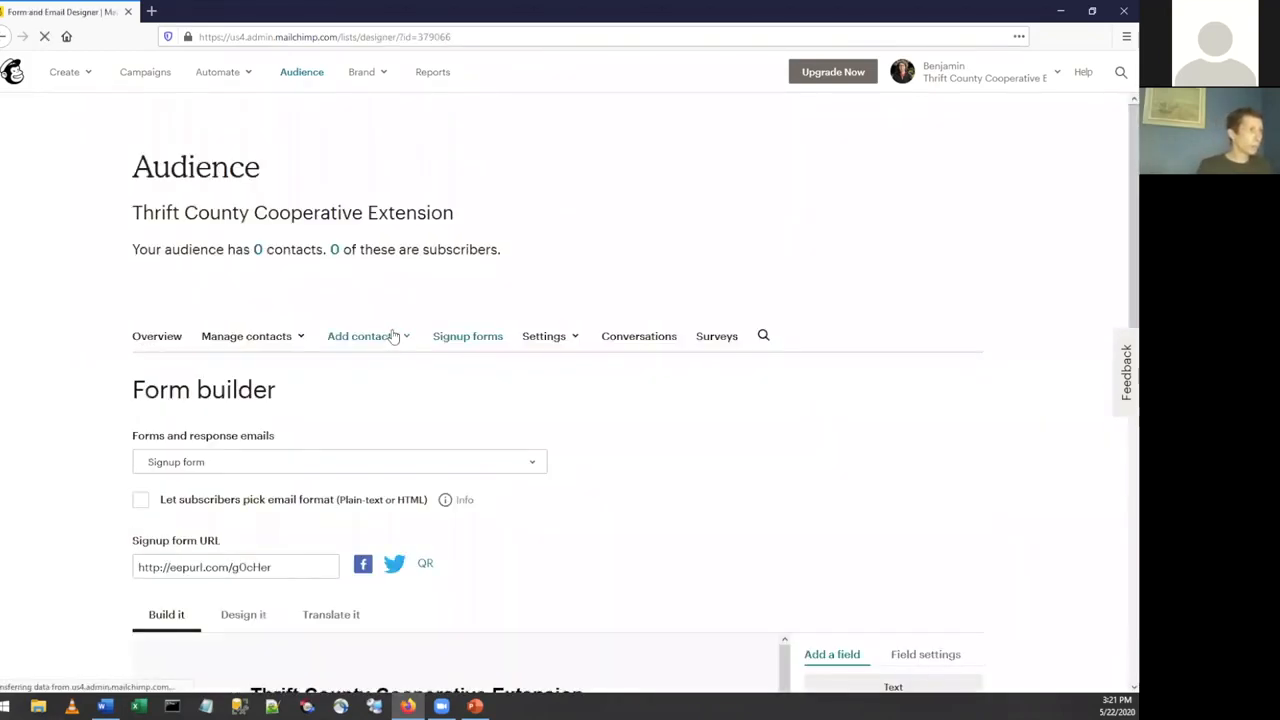
scroll(395, 334, "down", 3)
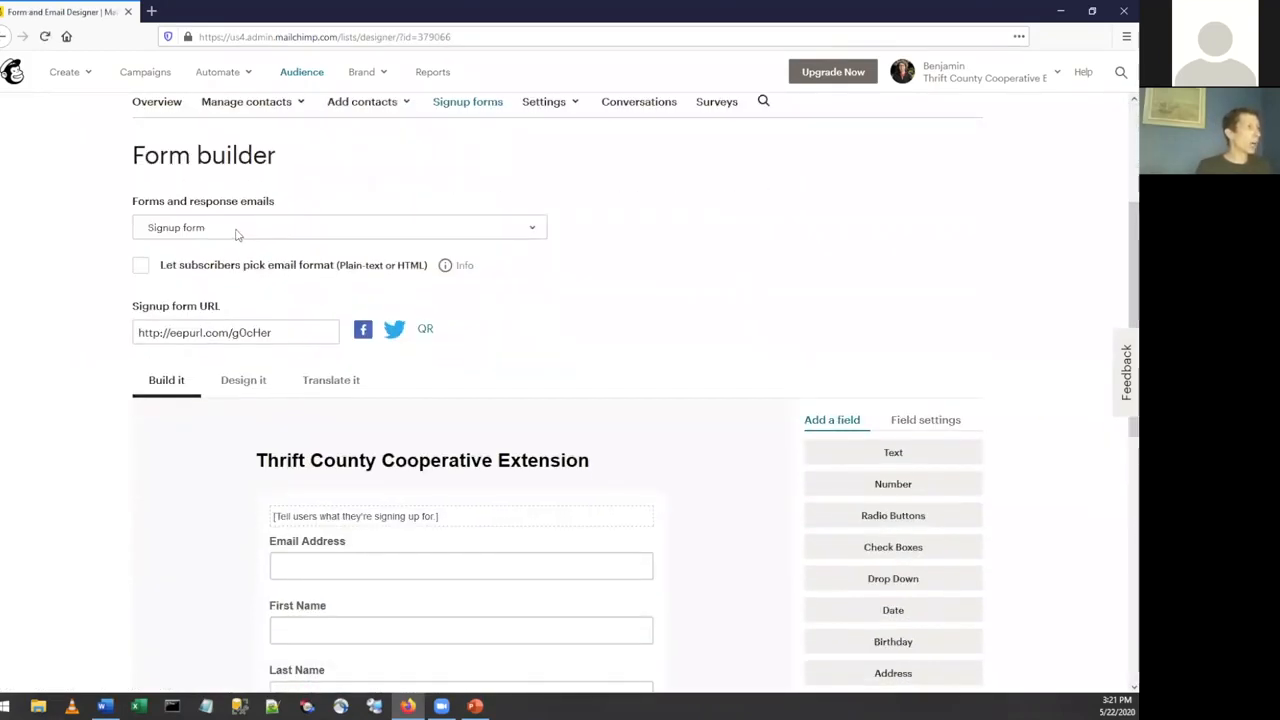
left_click(237, 233)
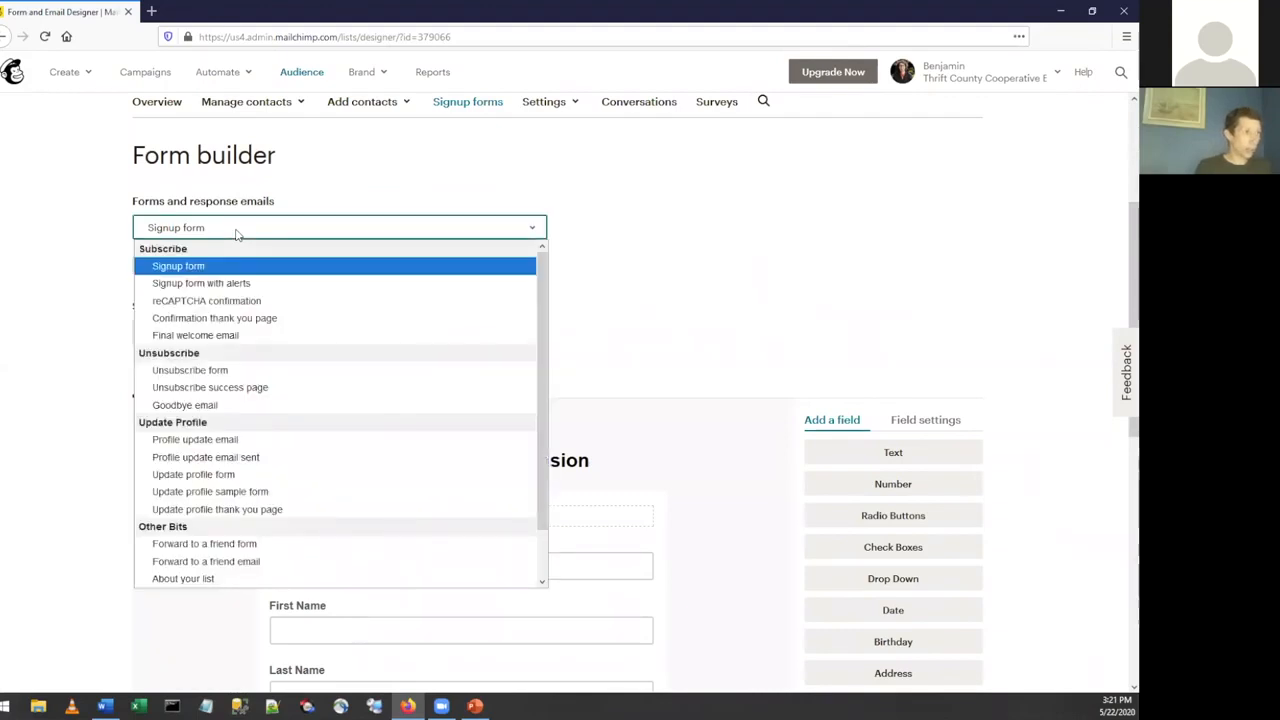
left_click(237, 233)
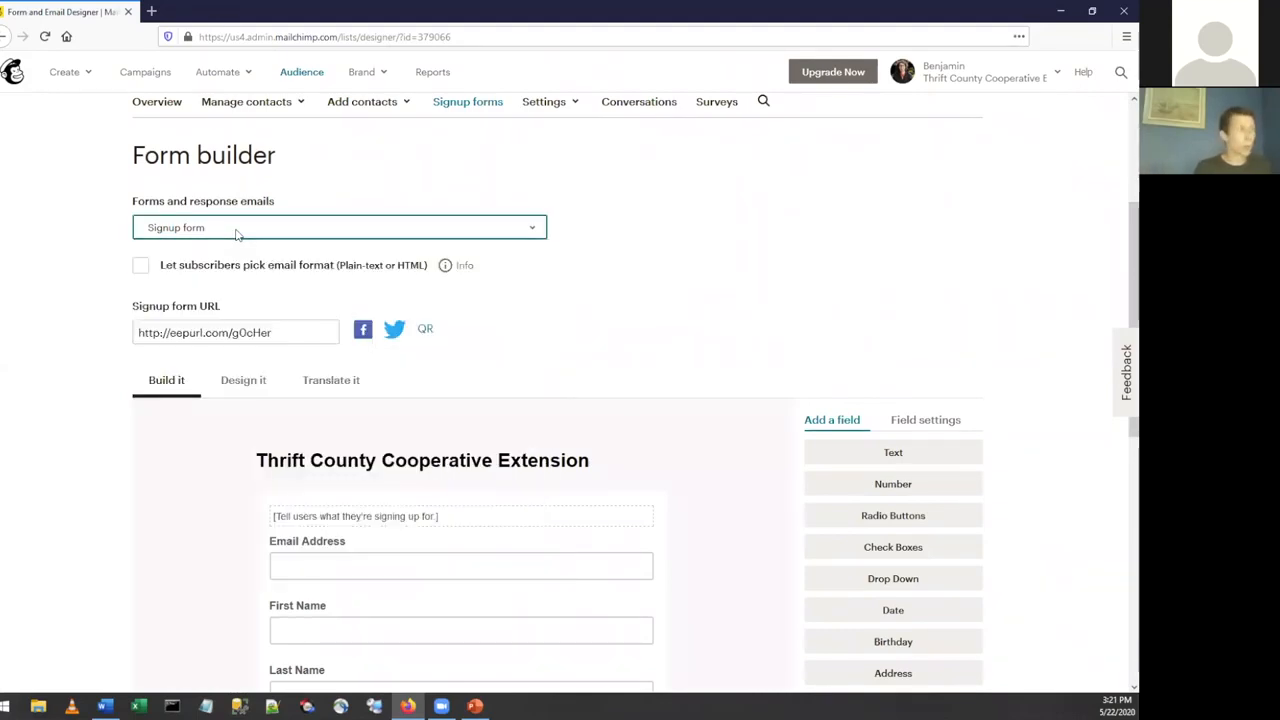
Preview the public signup form by opening its signup form URL in a separate browser tab, then close the preview.
scroll(57, 249, "down", 1)
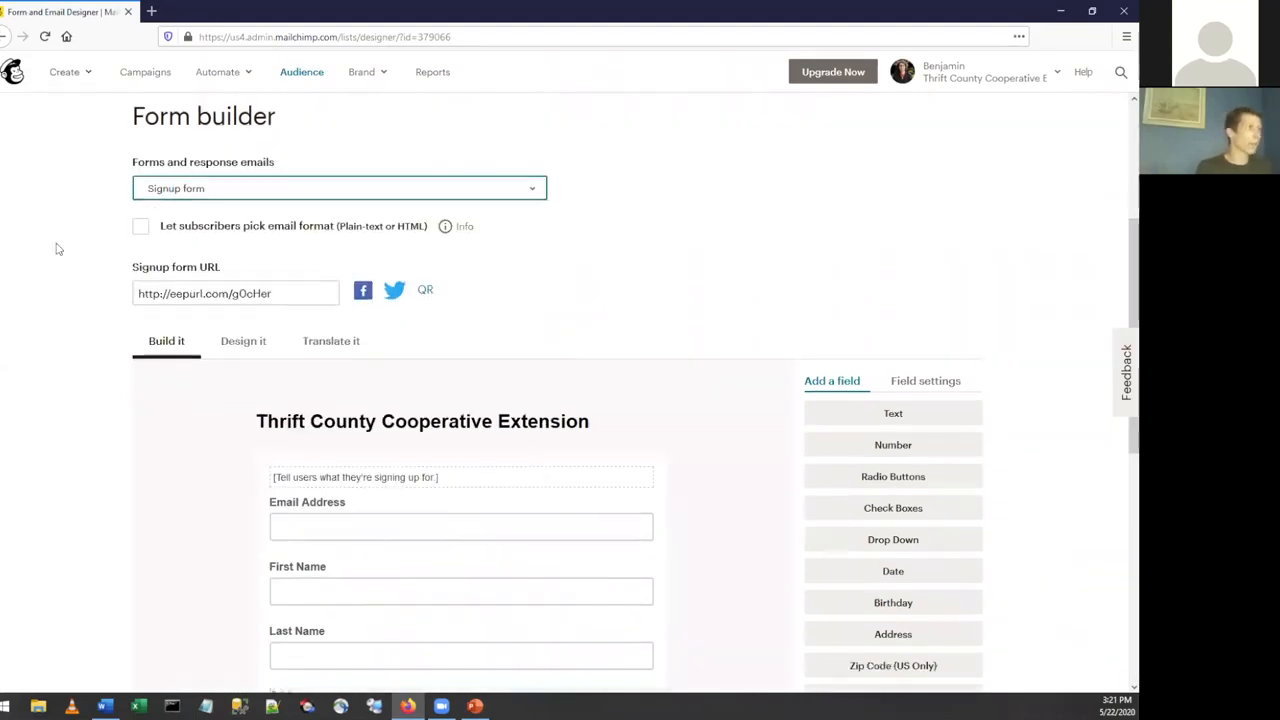
scroll(57, 249, "down", 3)
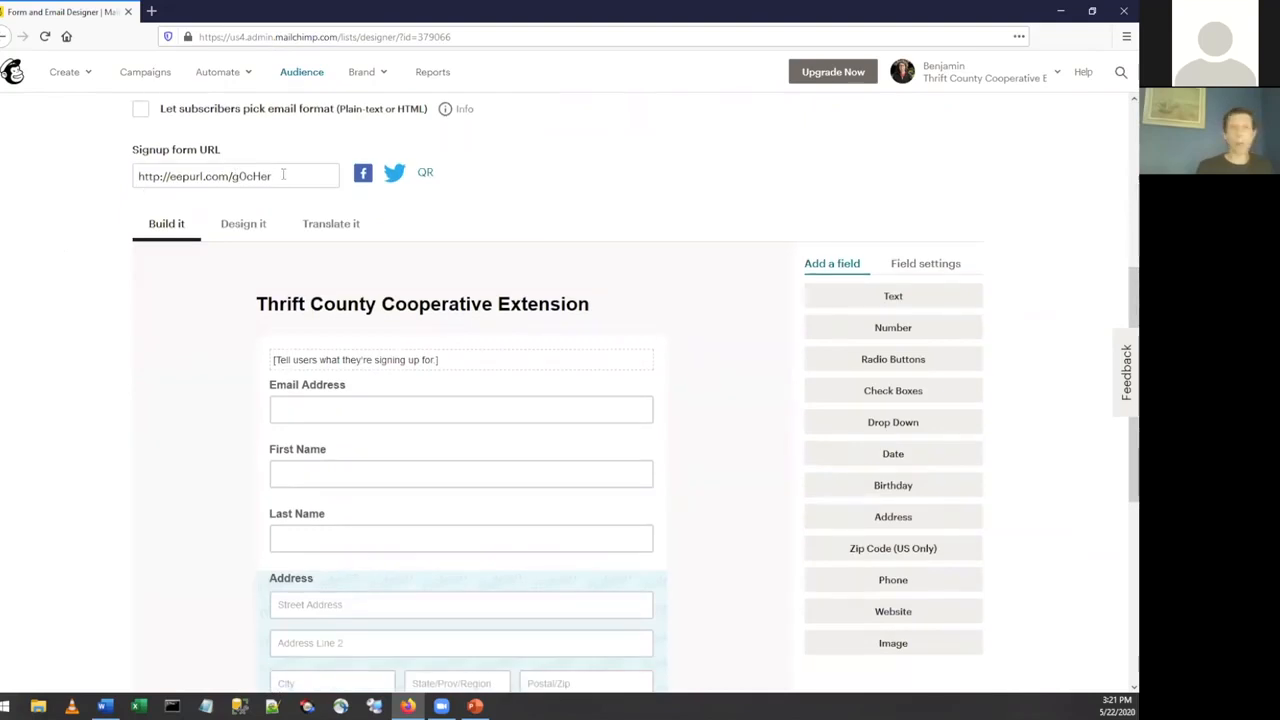
left_click_drag(283, 174, 136, 175)
key("ctrl+c")
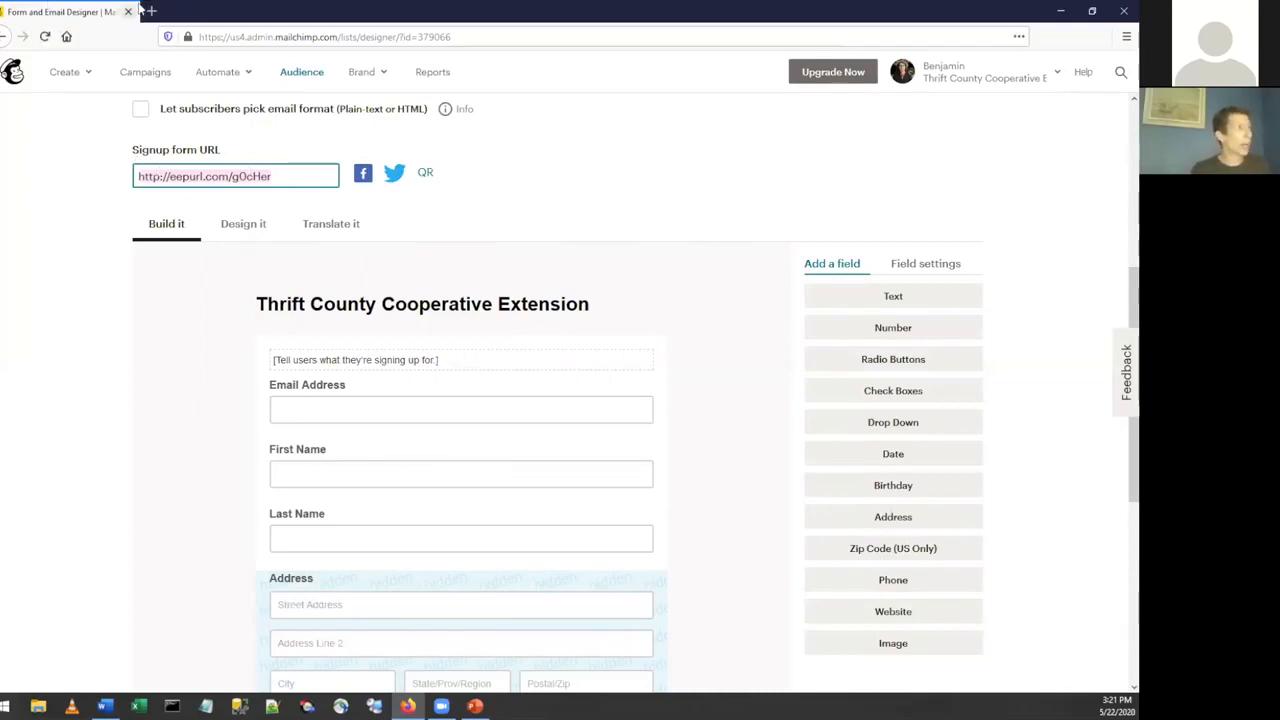
key("ctrl+t")
key("ctrl+v")
key("Return")
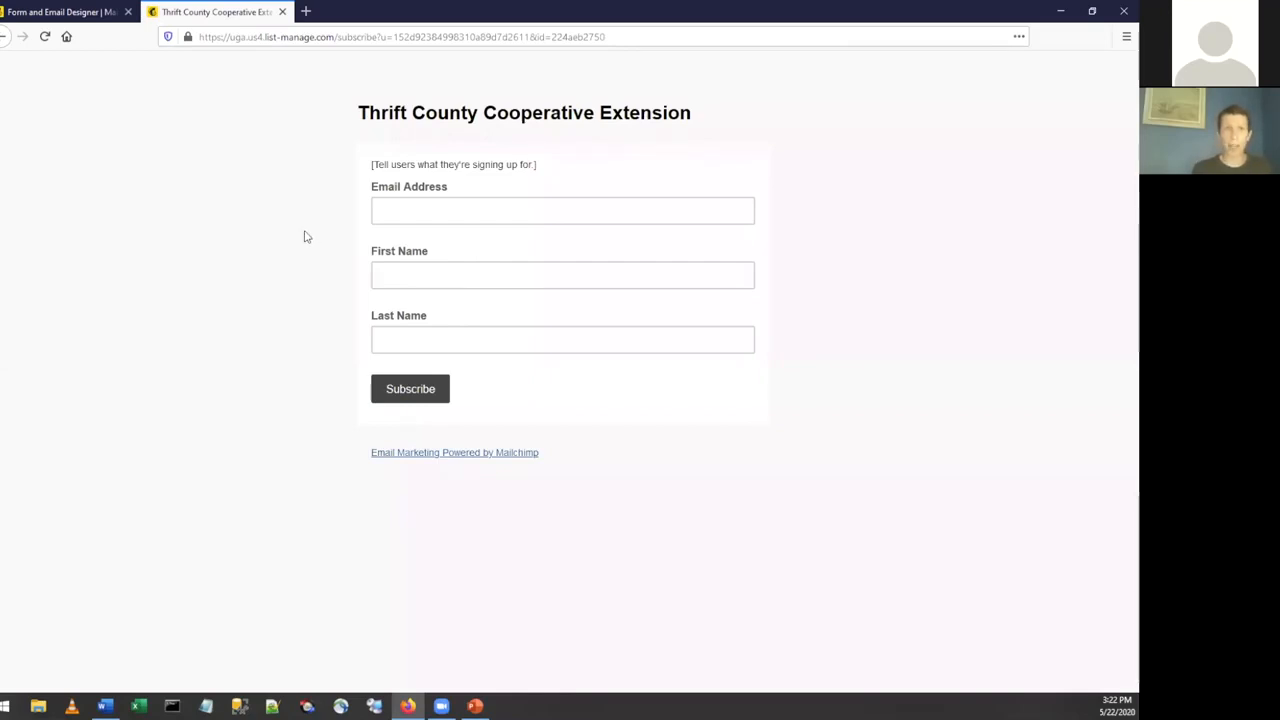
middle_click(214, 6)
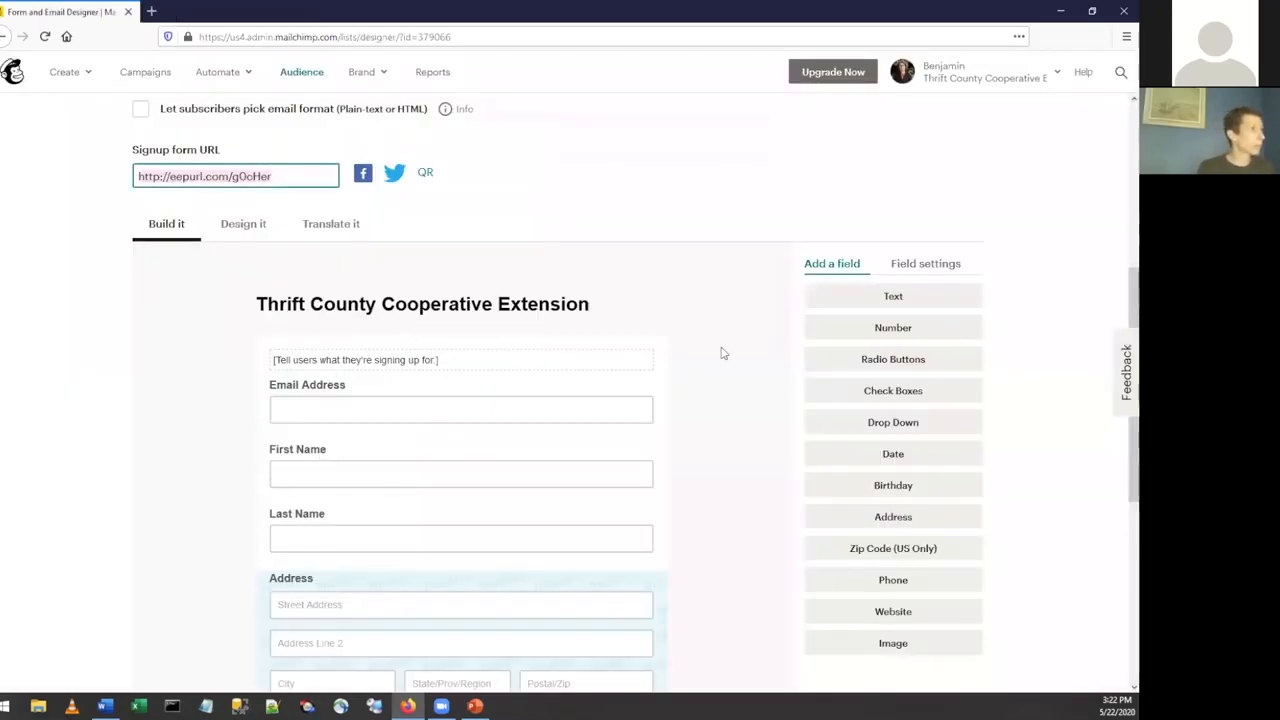
Examine the signup form's URL, its visible and hidden fields, and the field types available in the builder.
scroll(757, 274, "down", 1)
scroll(758, 275, "up", 2)
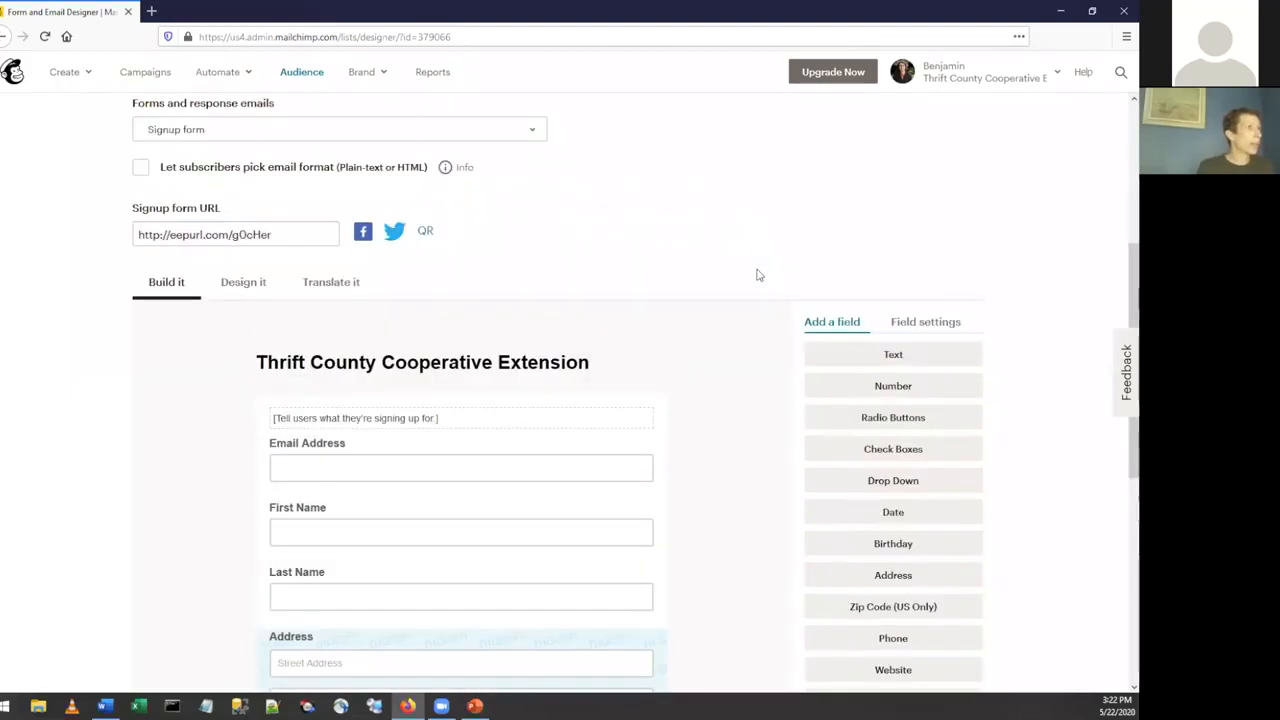
scroll(757, 274, "up", 1)
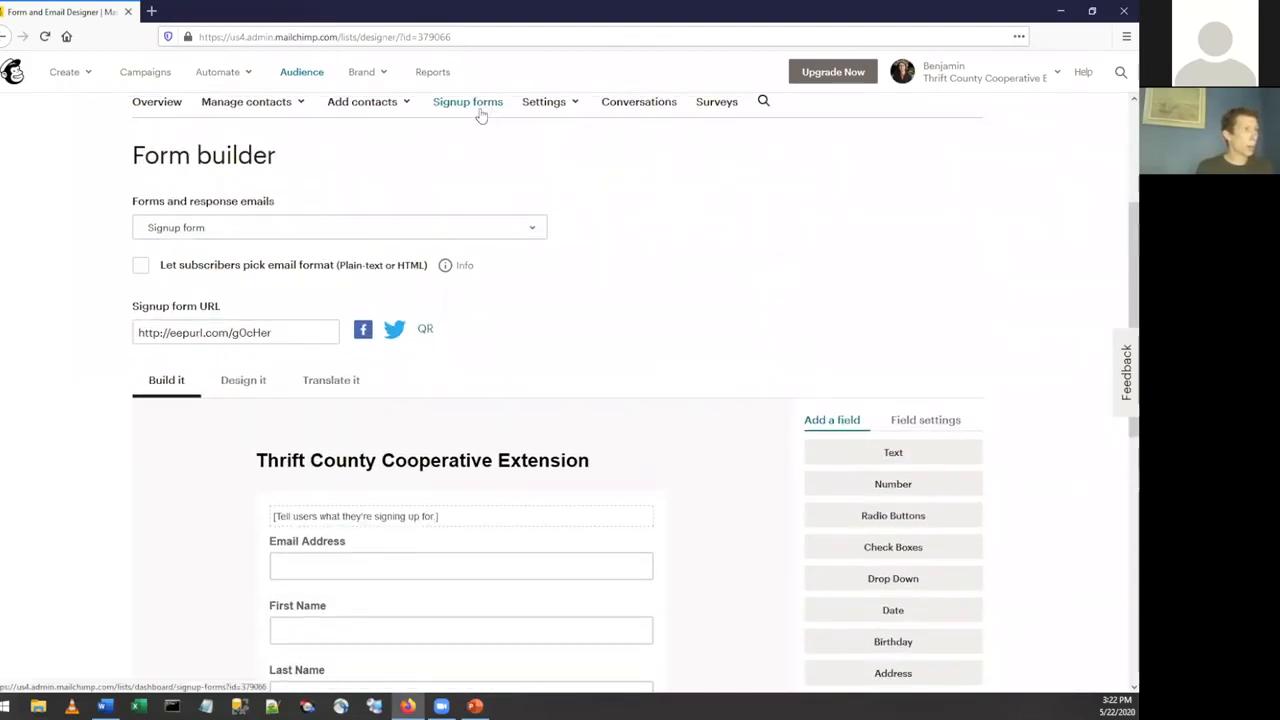
scroll(299, 256, "down", 1)
left_click(299, 256)
scroll(462, 276, "down", 1)
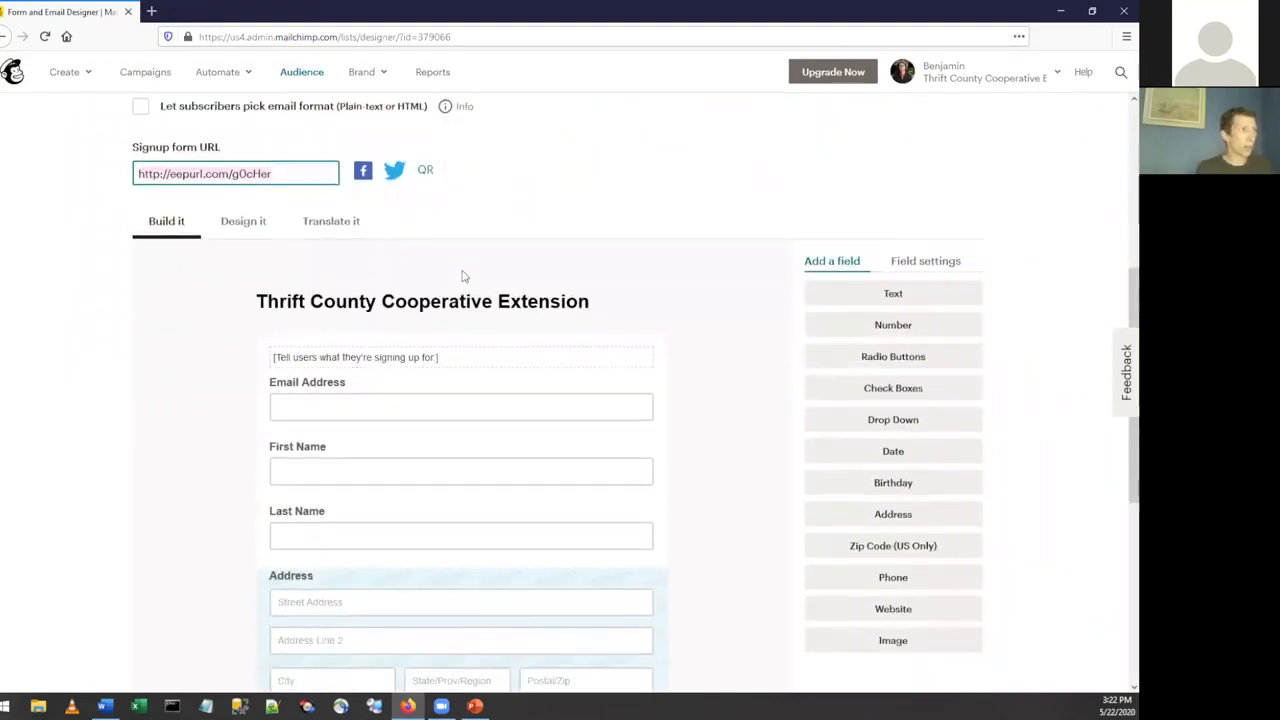
scroll(462, 276, "down", 1)
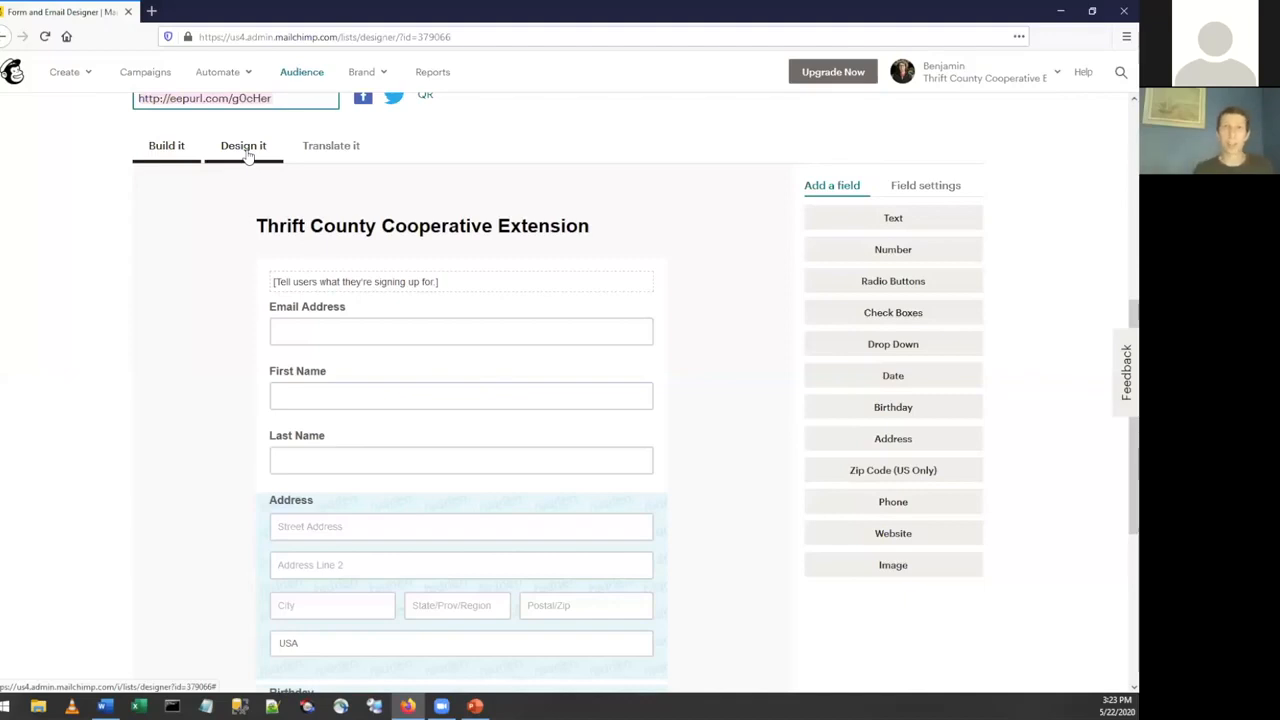
scroll(157, 215, "down", 1)
scroll(128, 266, "down", 1)
scroll(128, 266, "down", 1)
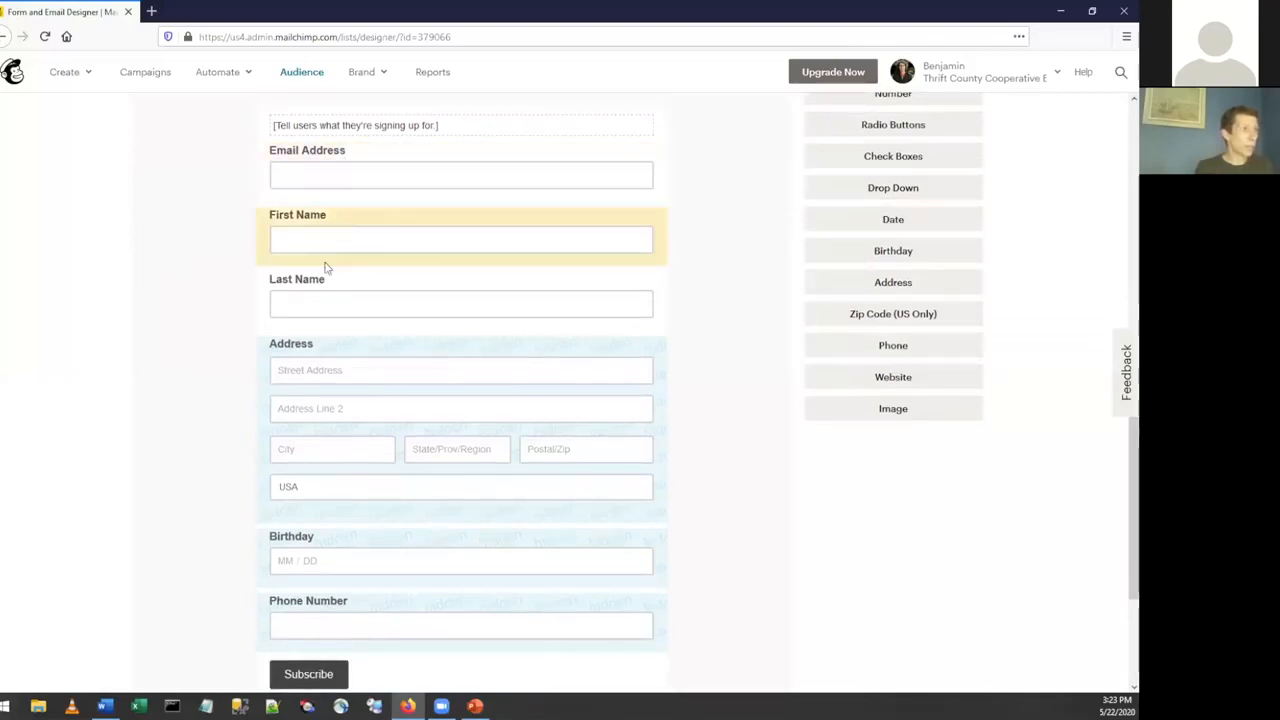
scroll(325, 282, "up", 1)
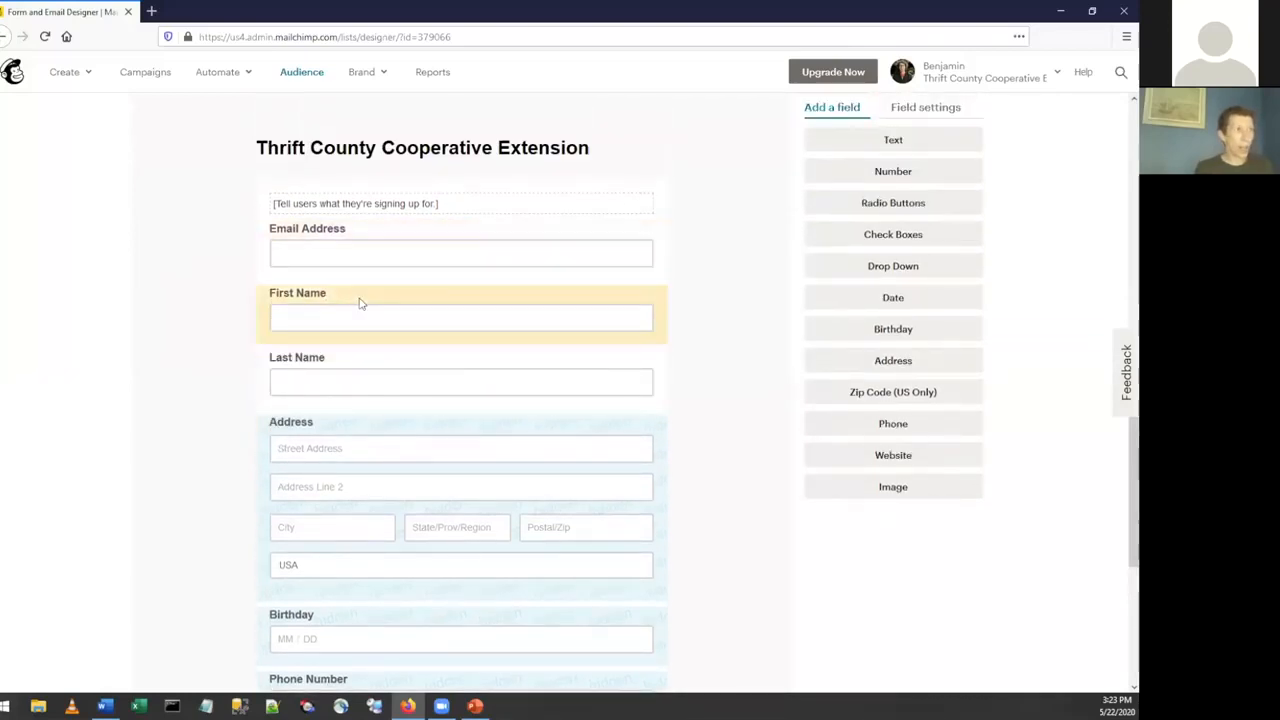
Inspect the field settings of the Email Address, First Name and Last Name fields in the signup form.
left_click(400, 237)
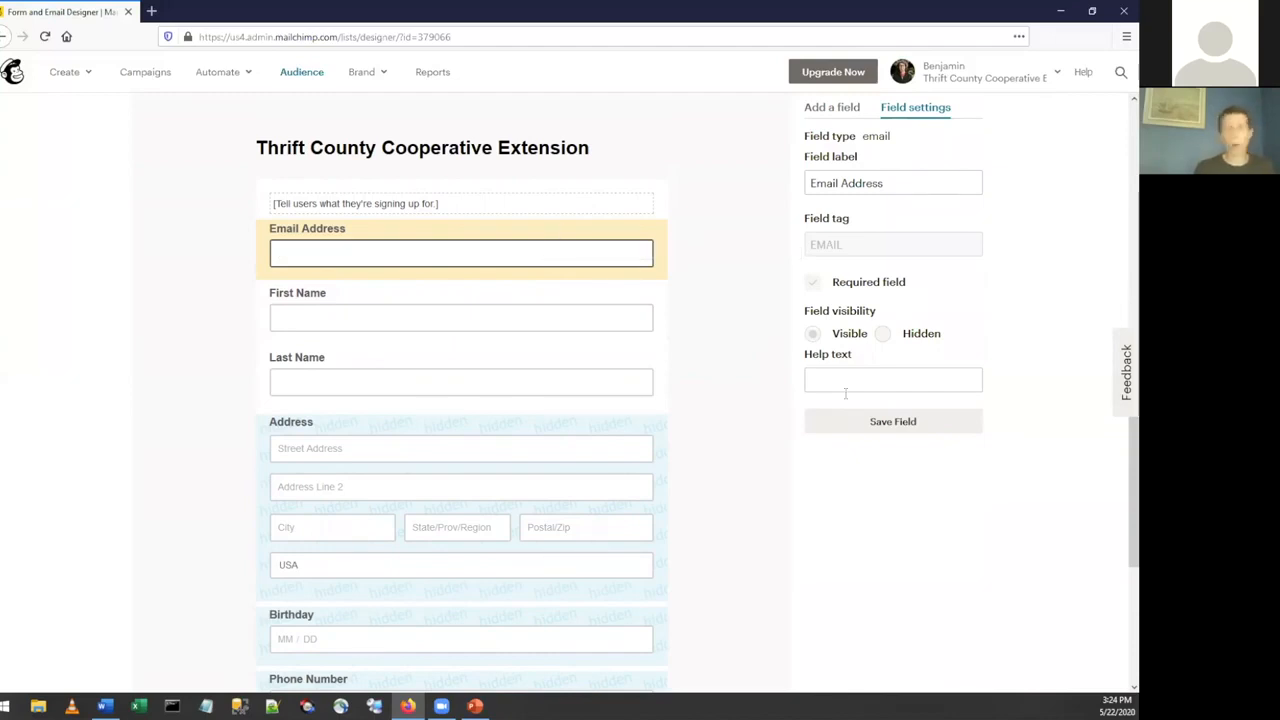
left_click(537, 300)
left_click(634, 386)
scroll(760, 393, "down", 3)
scroll(760, 393, "up", 3)
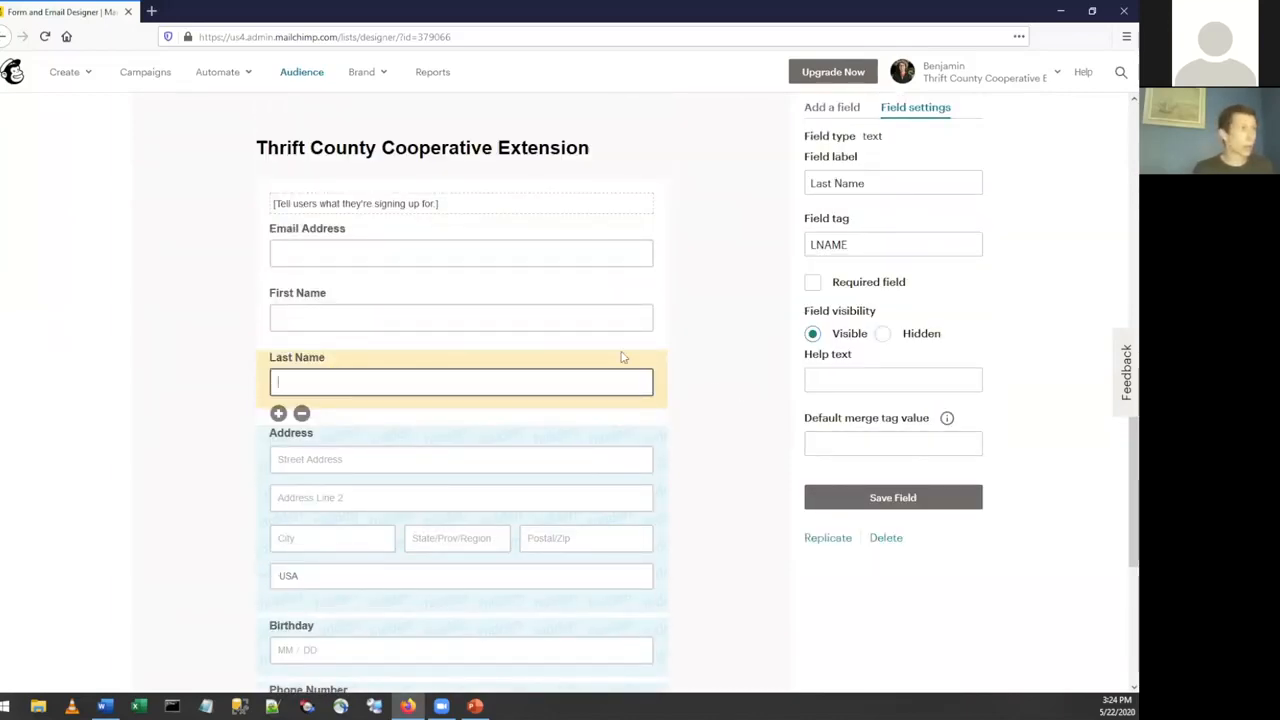
Make the First Name and Last Name fields of the signup form required and save both fields.
left_click(603, 312)
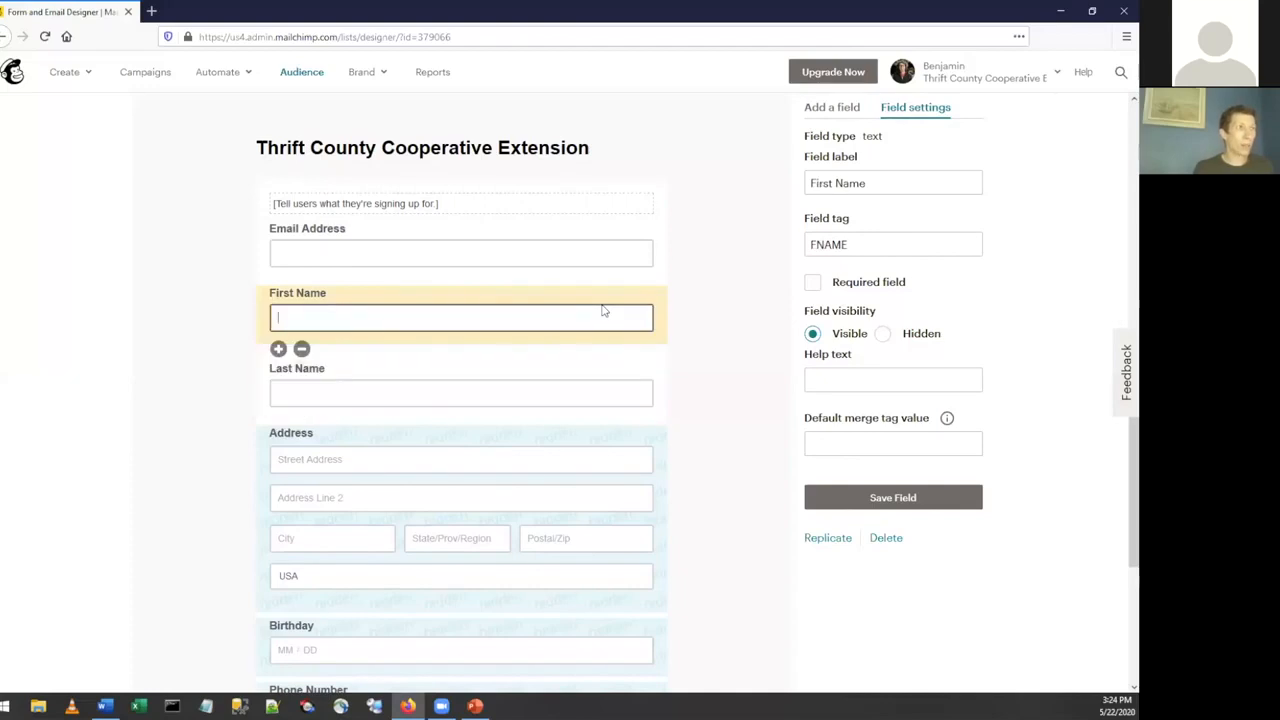
left_click(812, 283)
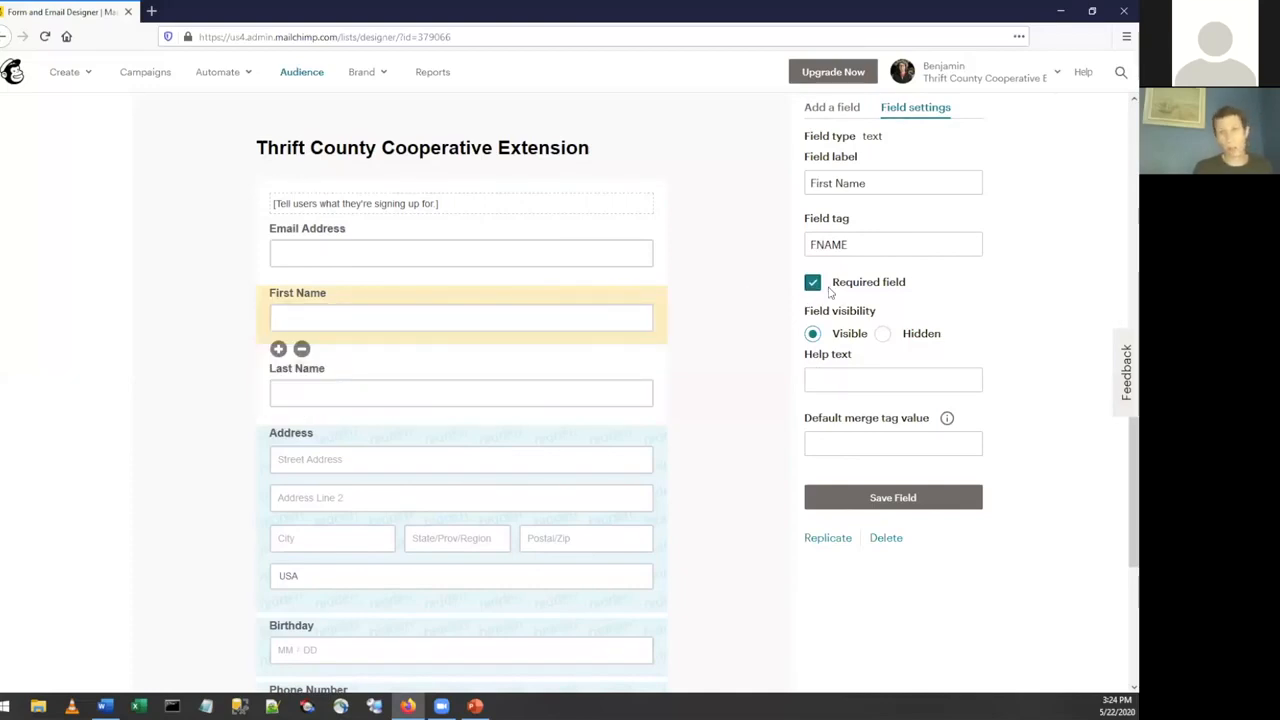
left_click(616, 370)
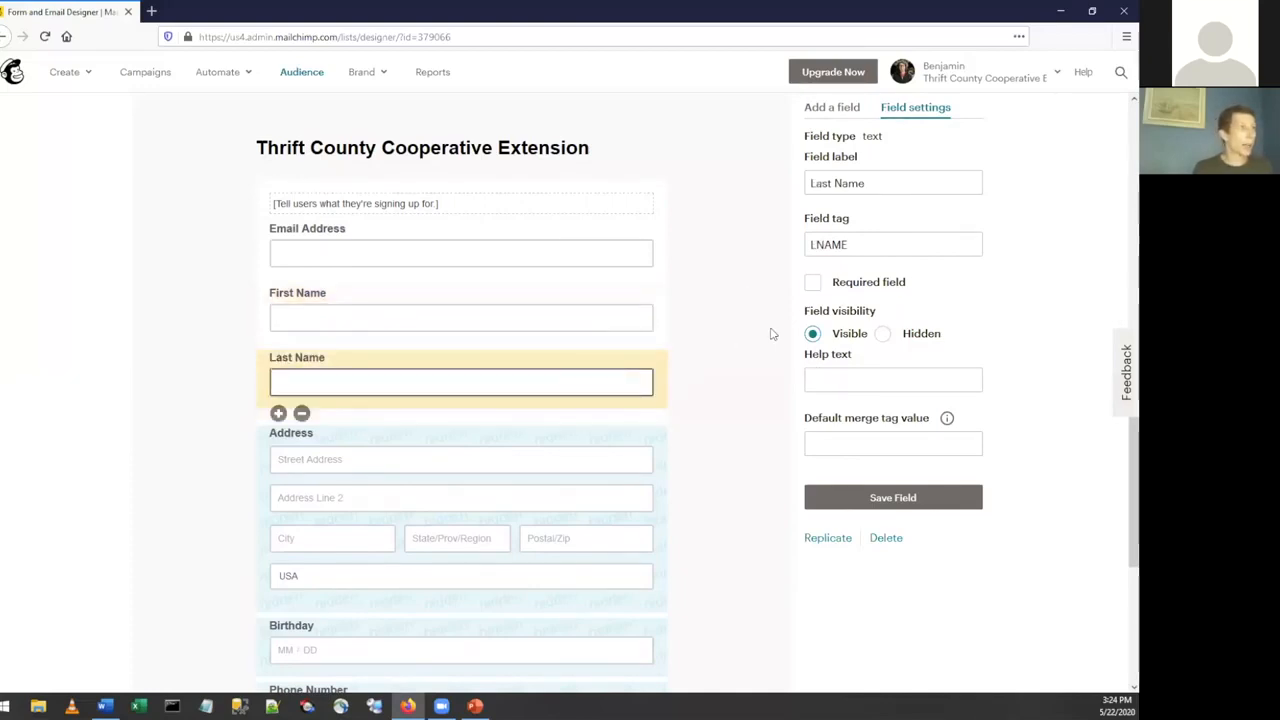
left_click(814, 283)
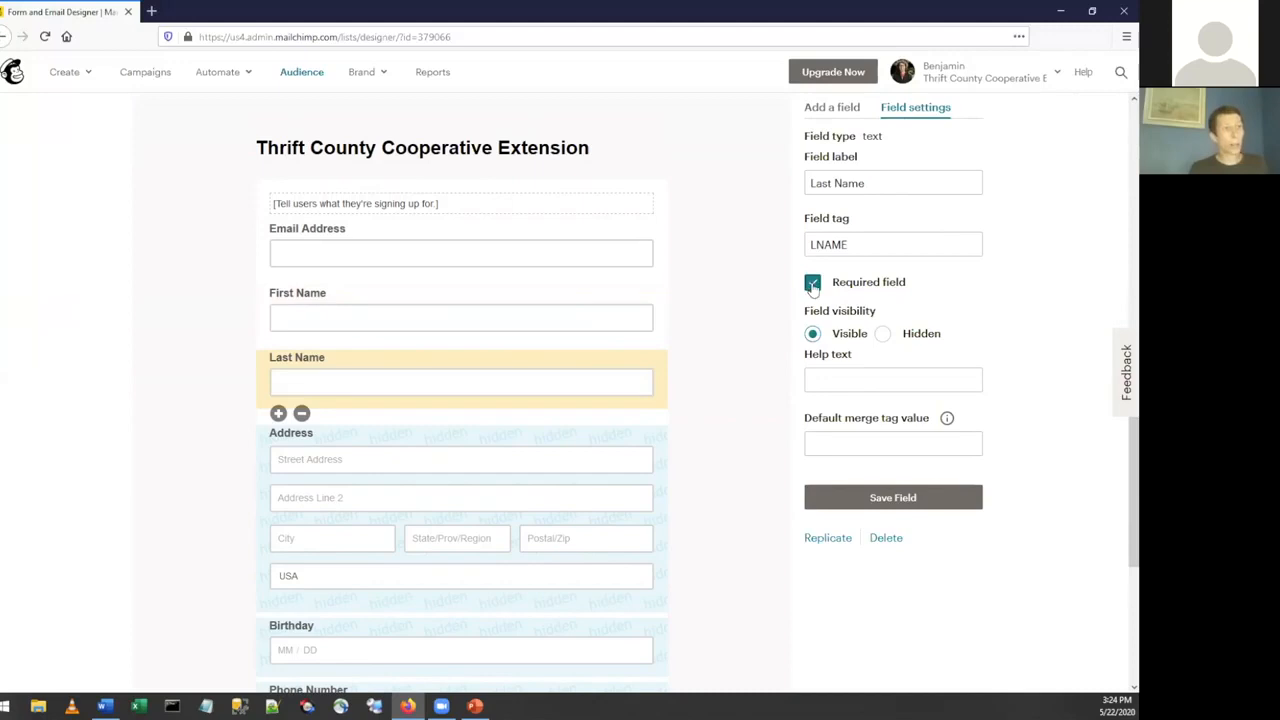
left_click(891, 506)
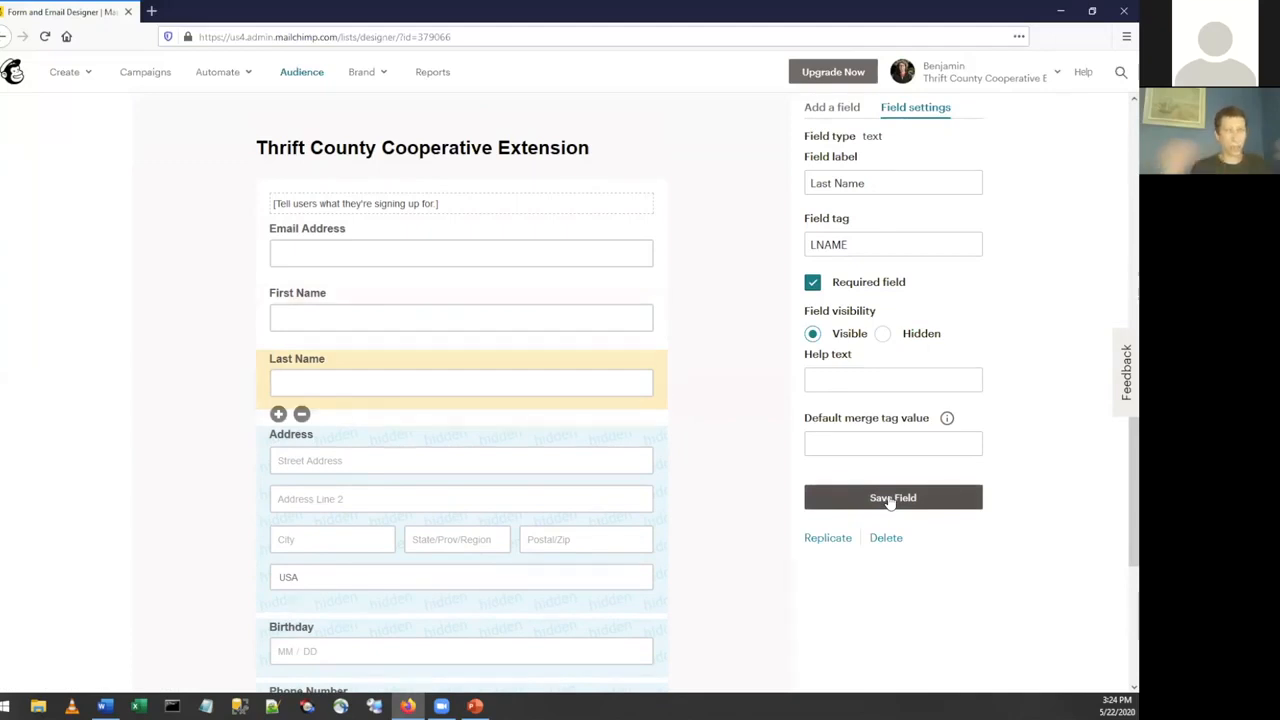
left_click(591, 297)
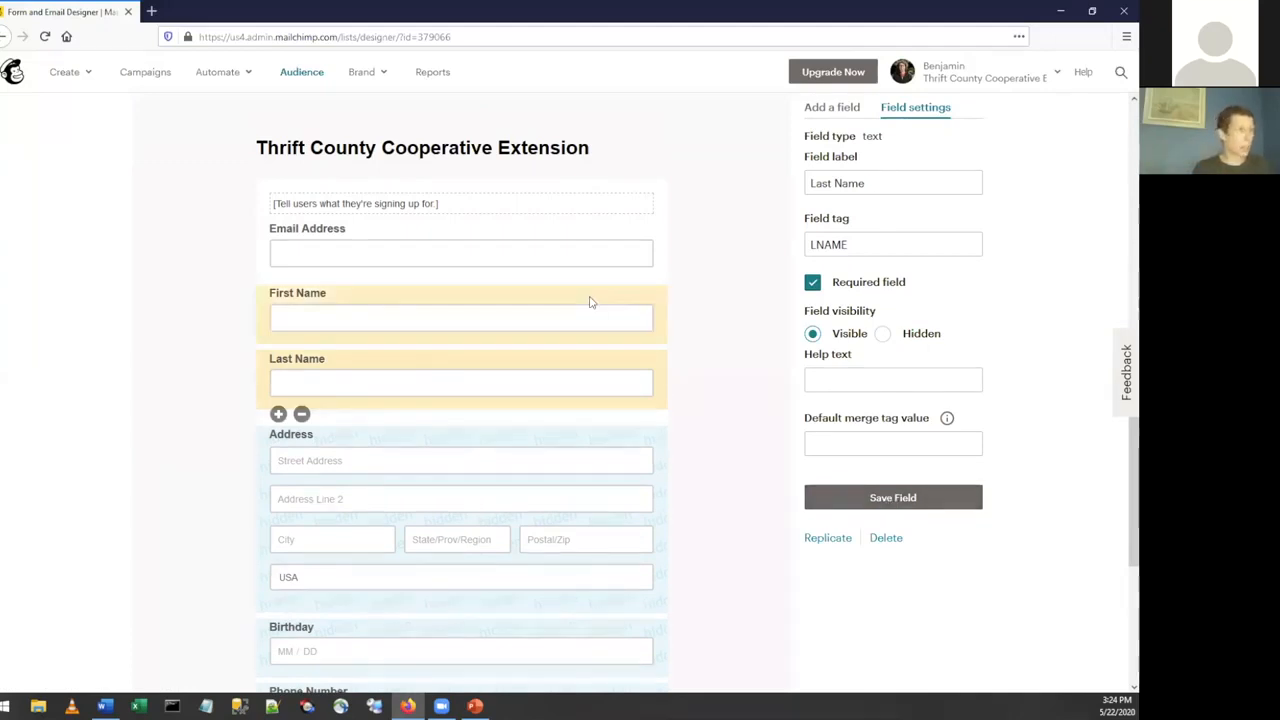
left_click(815, 287)
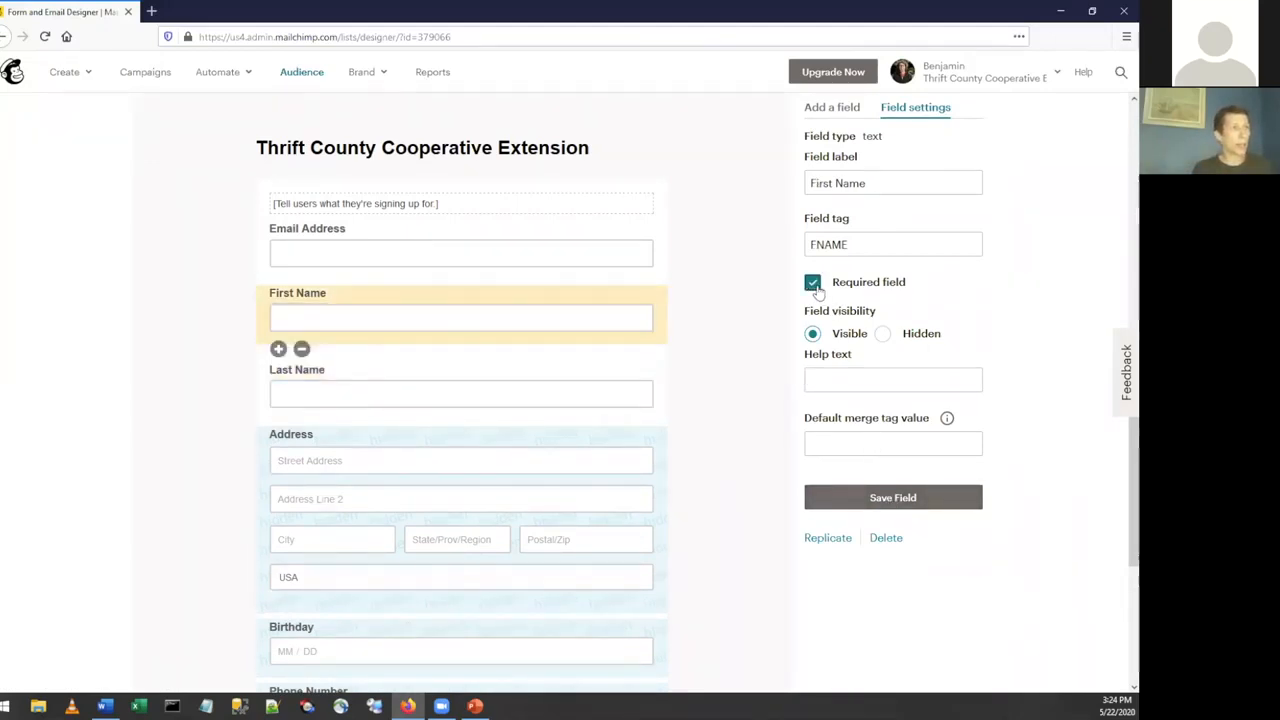
left_click(893, 497)
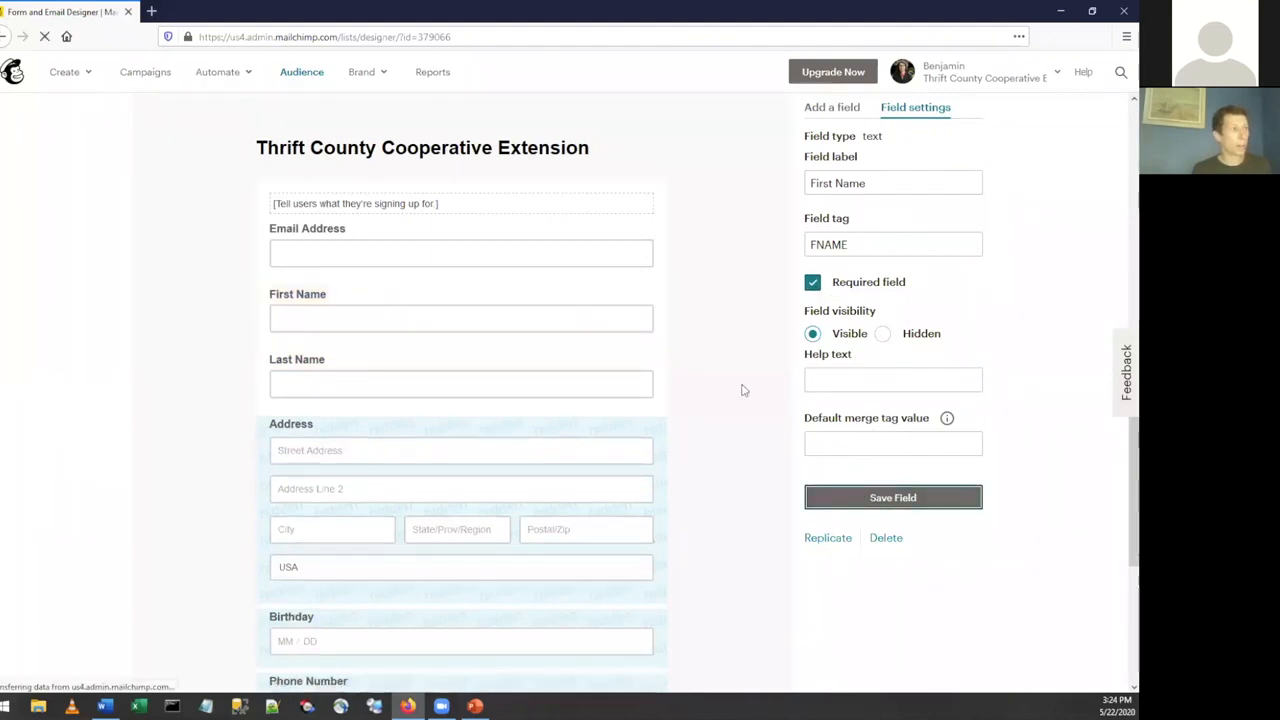
Set the Address field's visibility to Visible and save the field.
scroll(743, 390, "down", 5)
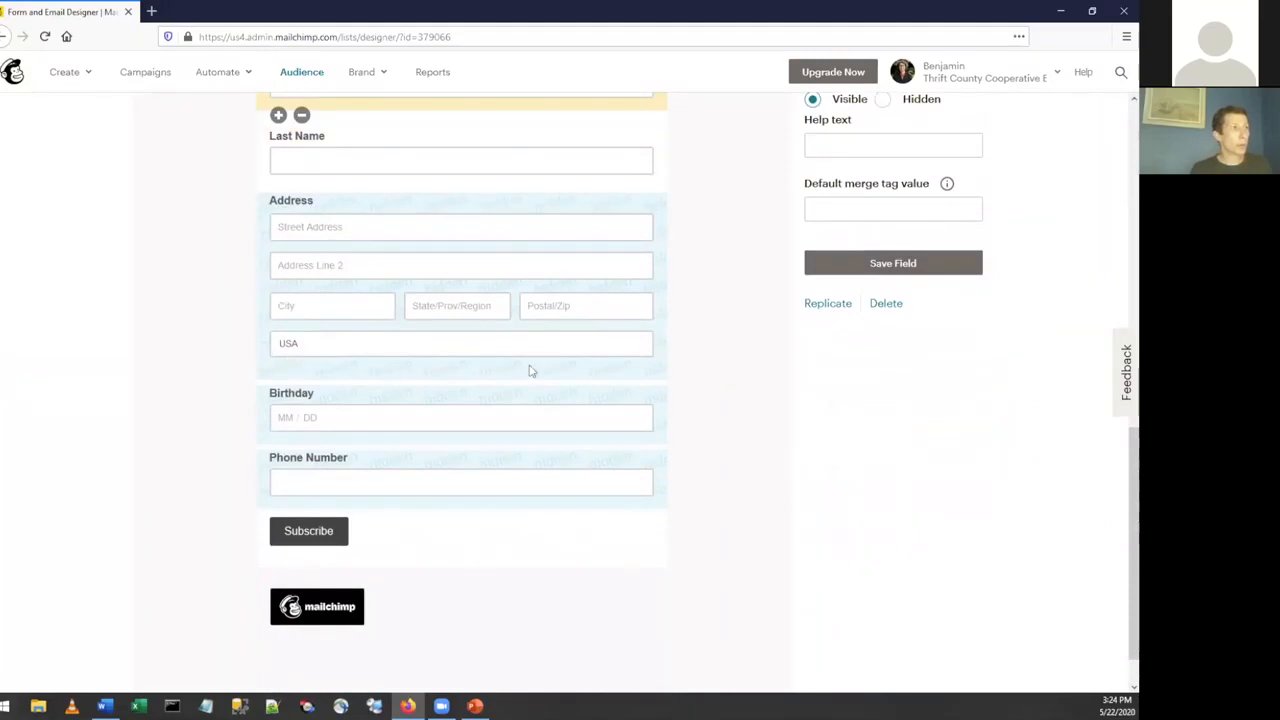
left_click(463, 207)
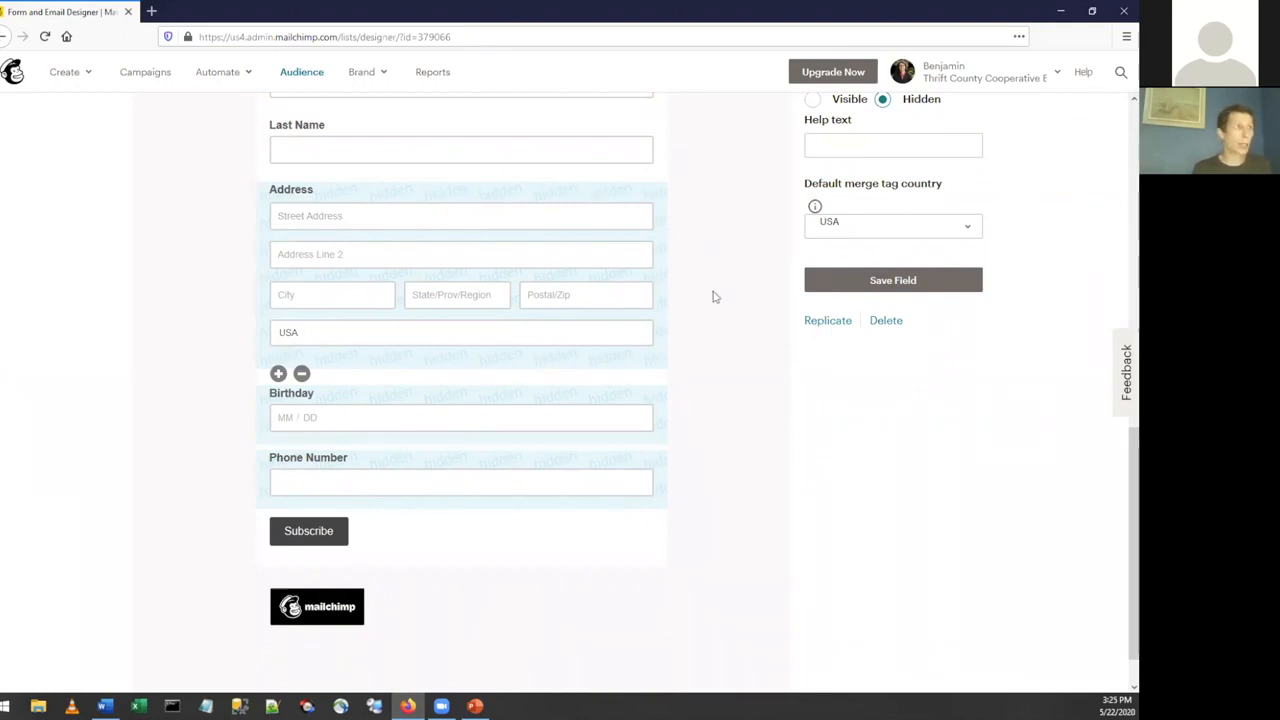
scroll(711, 294, "up", 3)
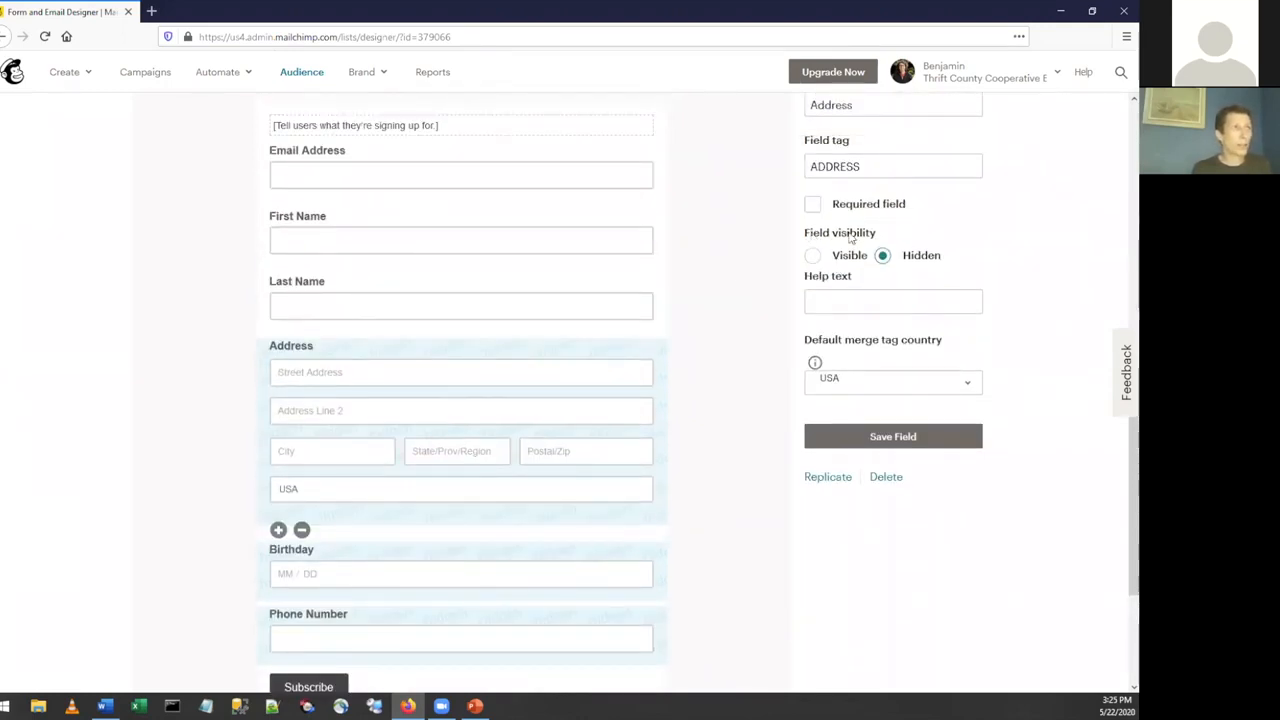
left_click(883, 257)
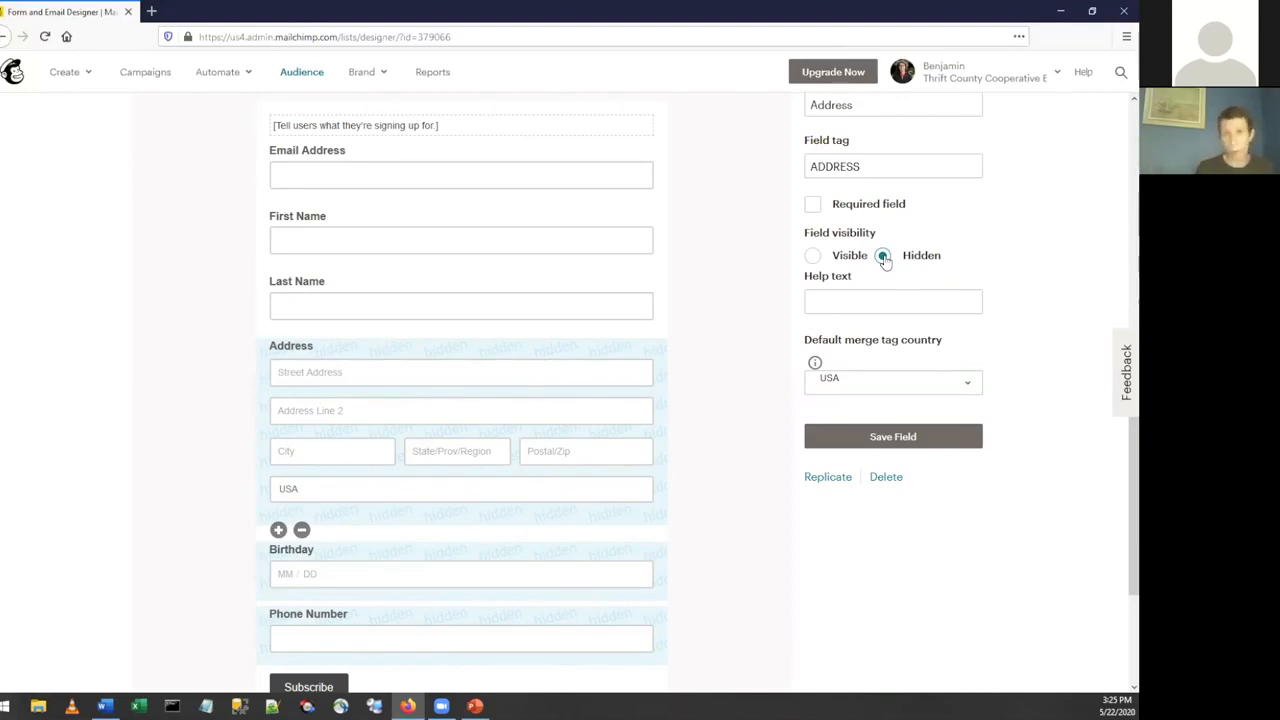
left_click(813, 257)
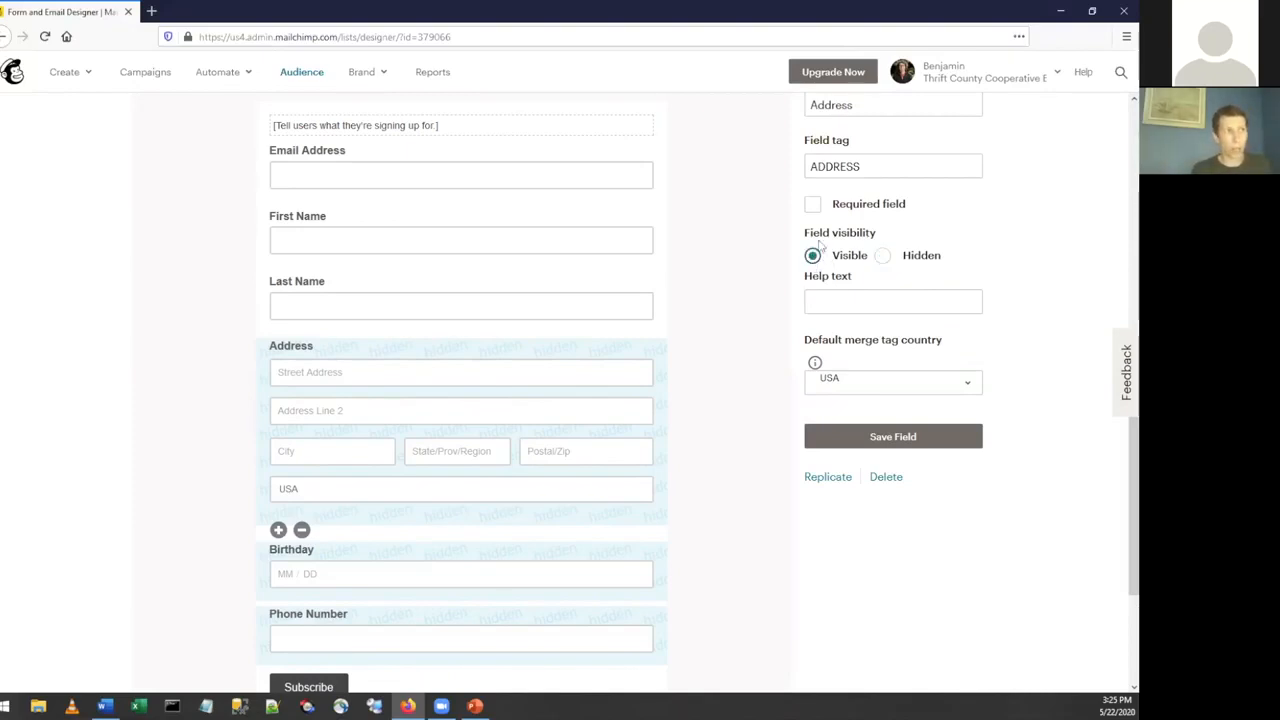
left_click(881, 440)
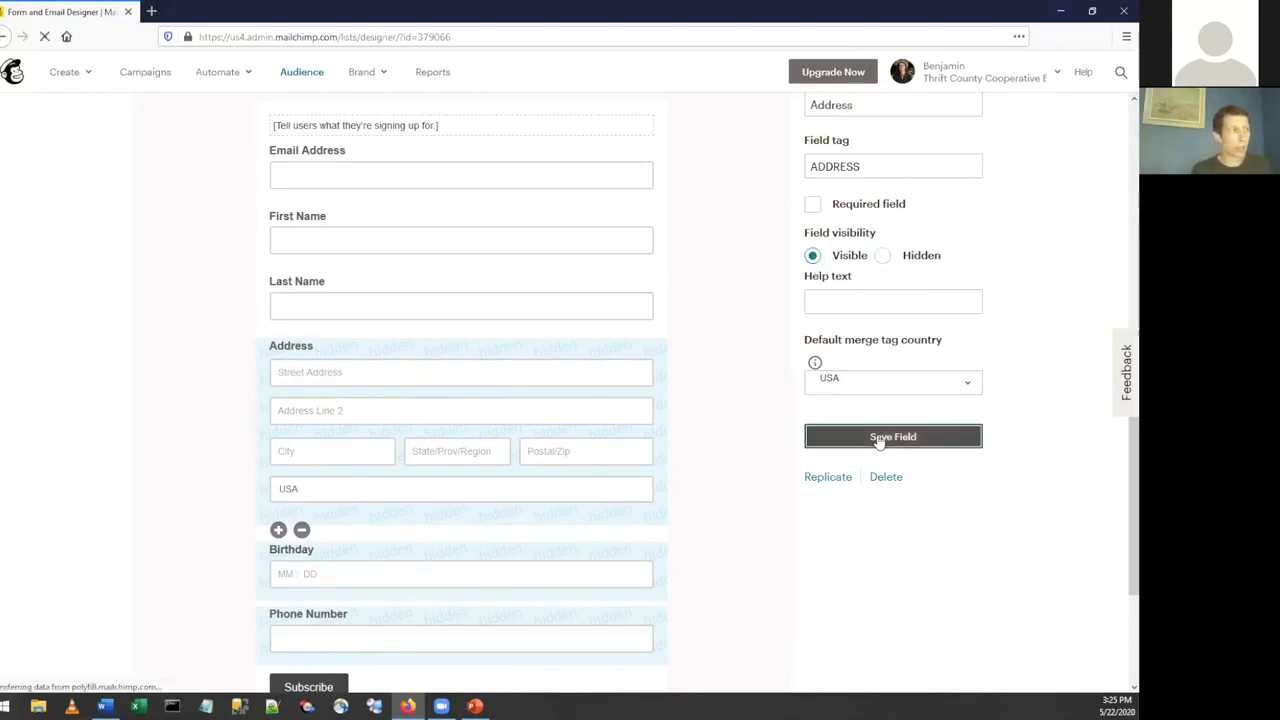
Preview the public signup form through its signup form URL in a separate browser tab, then close the preview.
scroll(780, 408, "up", 5)
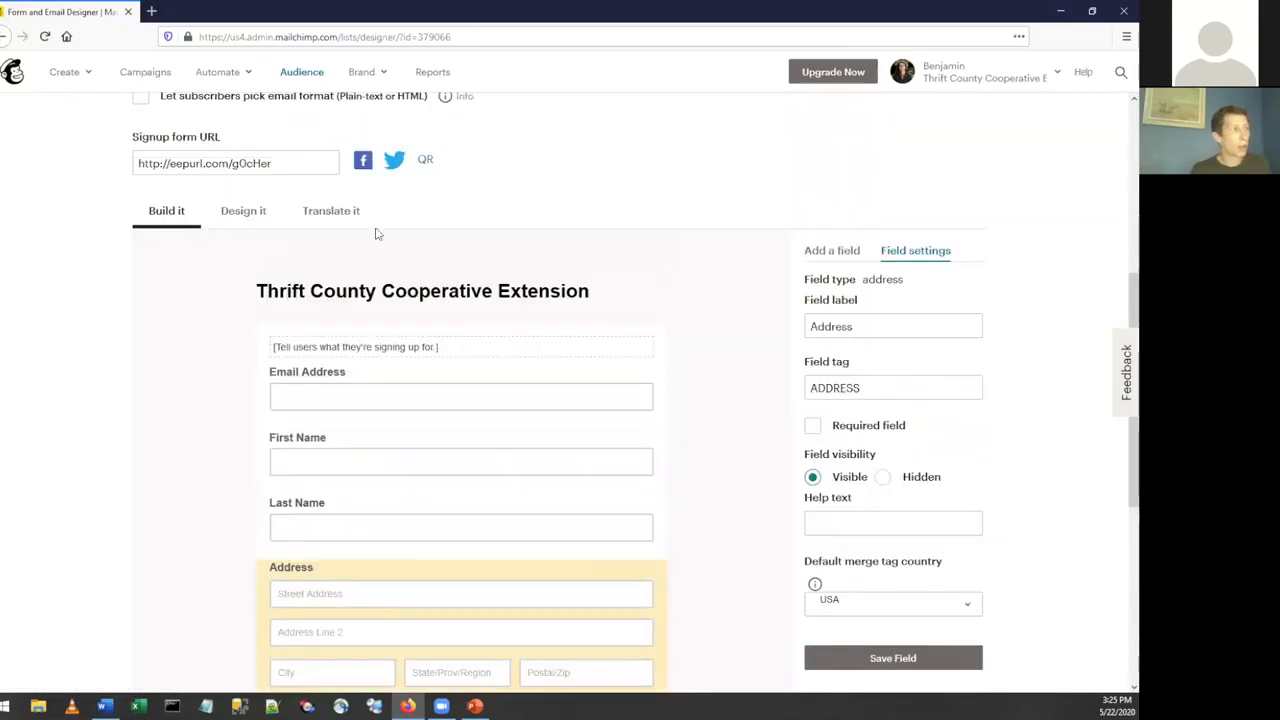
left_click(286, 178)
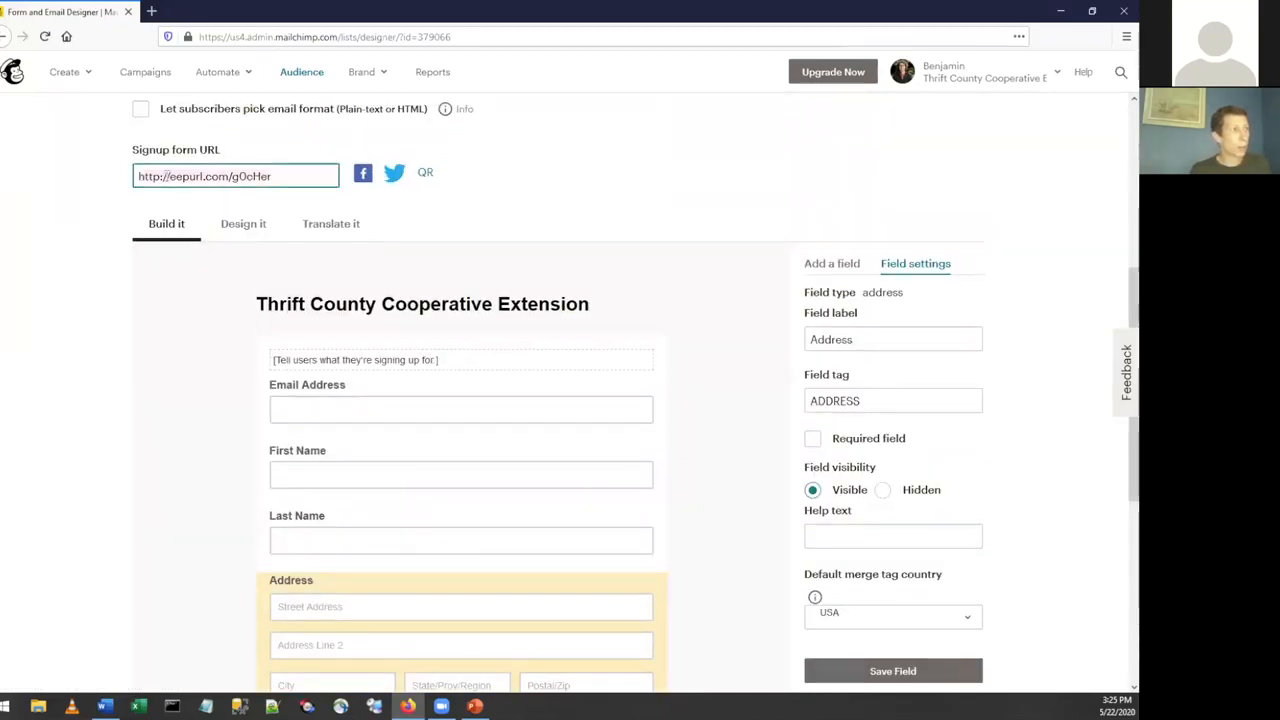
left_click(152, 12)
type("http://eepurl.com/g0cHer")
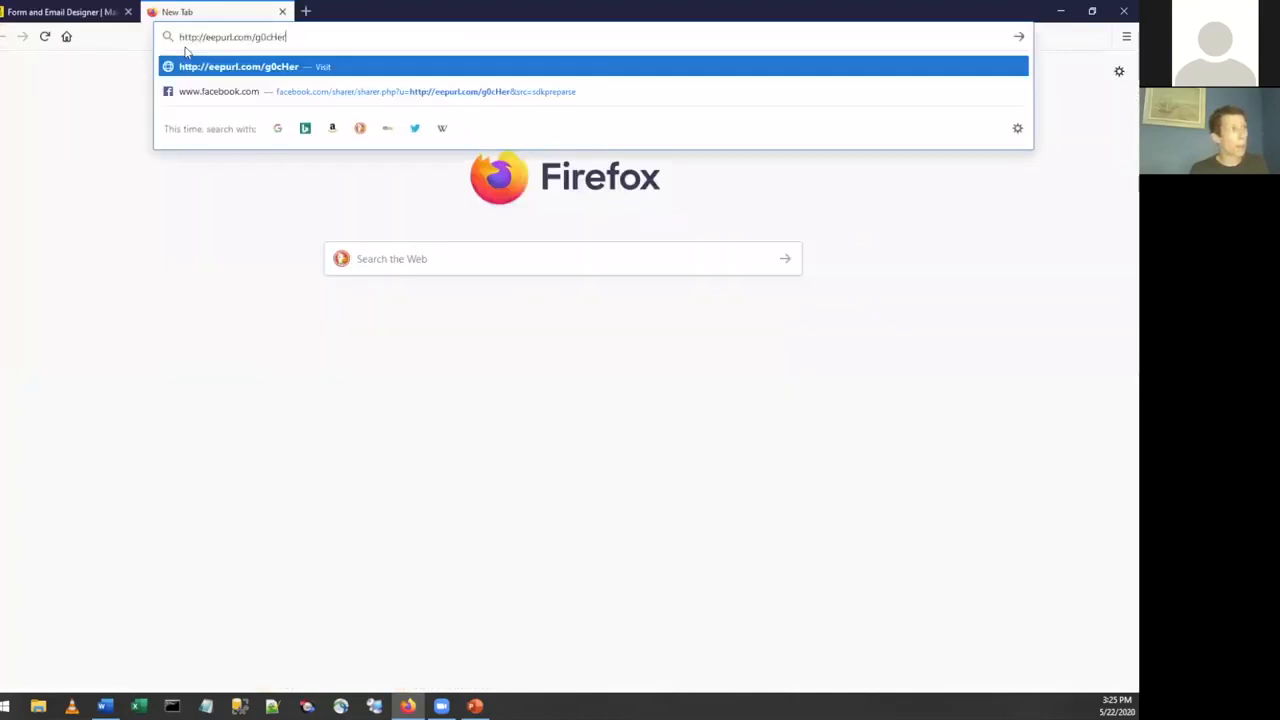
key("Return")
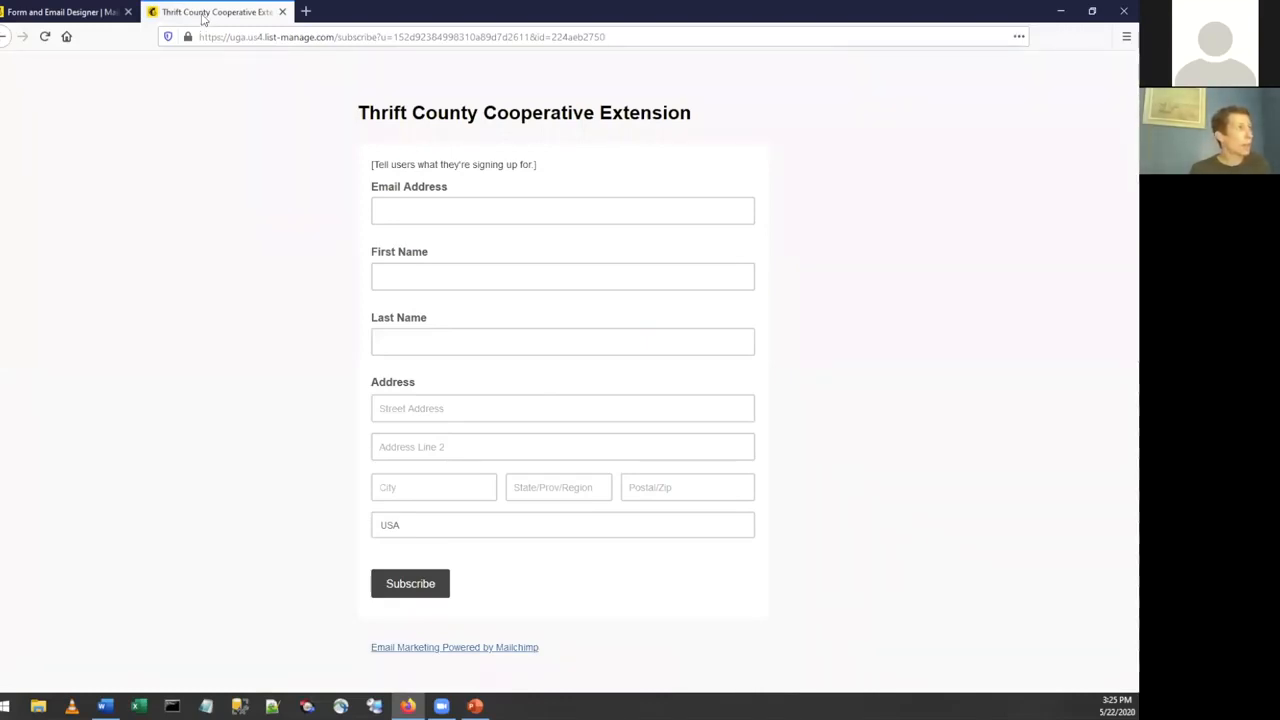
left_click(282, 11)
Set the Address field's visibility back to Hidden and save the field.
scroll(737, 360, "down", 3)
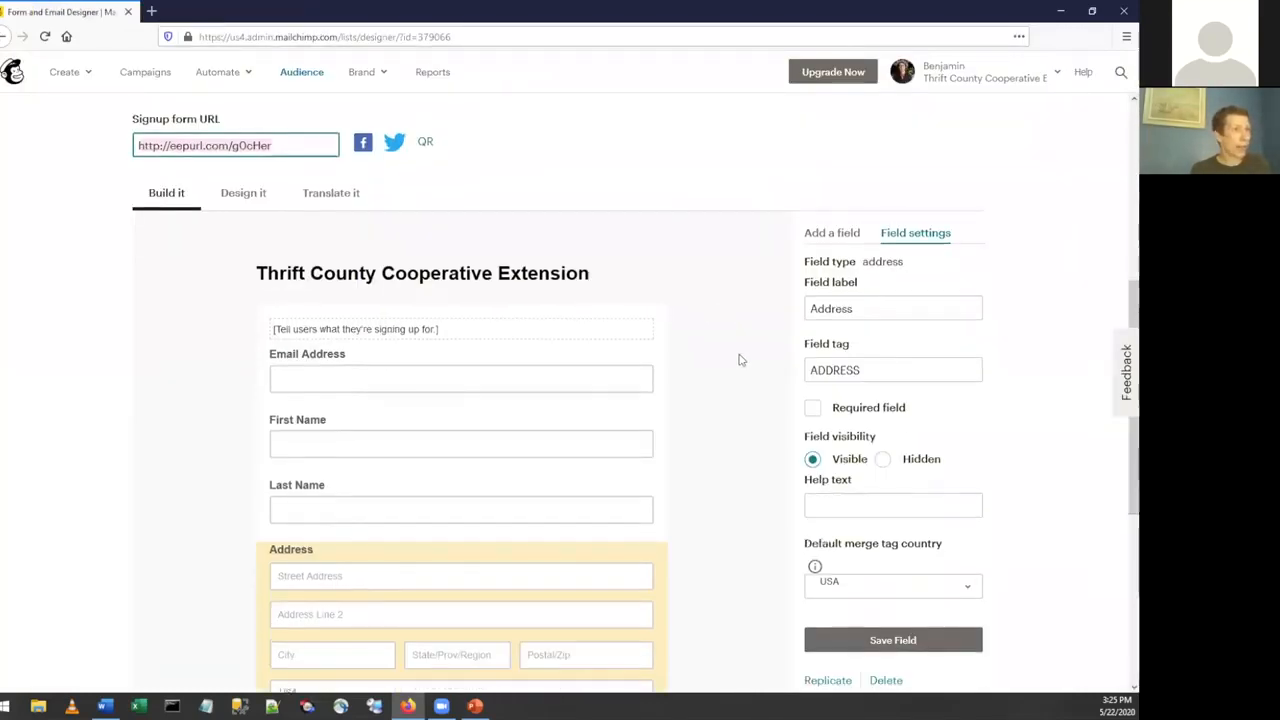
left_click(881, 337)
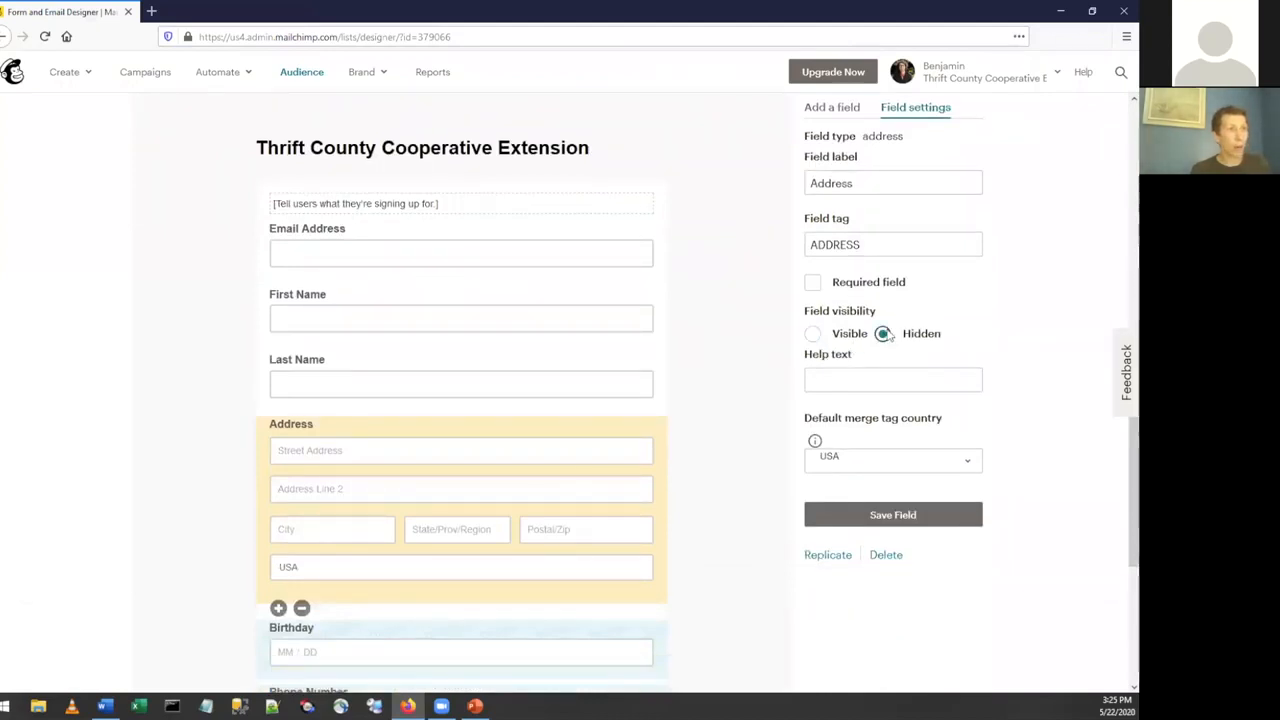
left_click(870, 513)
scroll(744, 412, "down", 3)
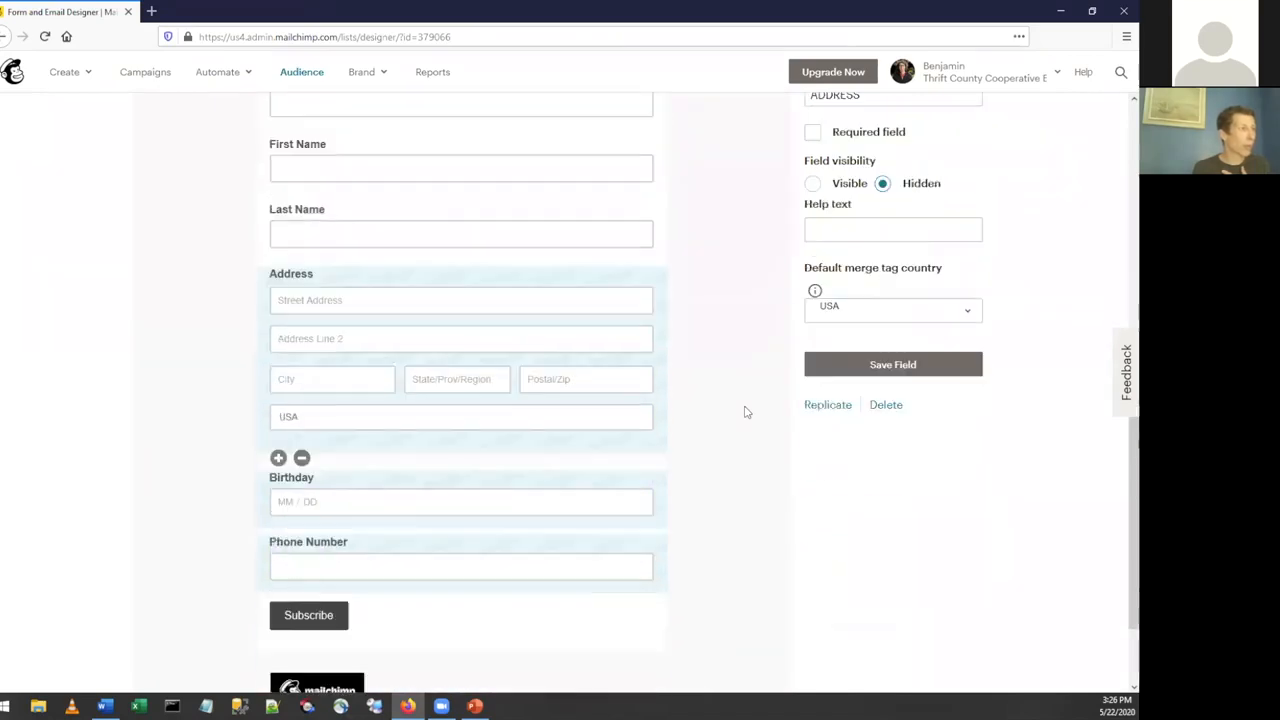
Add a new Text field at the end of the signup form, below Phone Number.
scroll(744, 412, "up", 4)
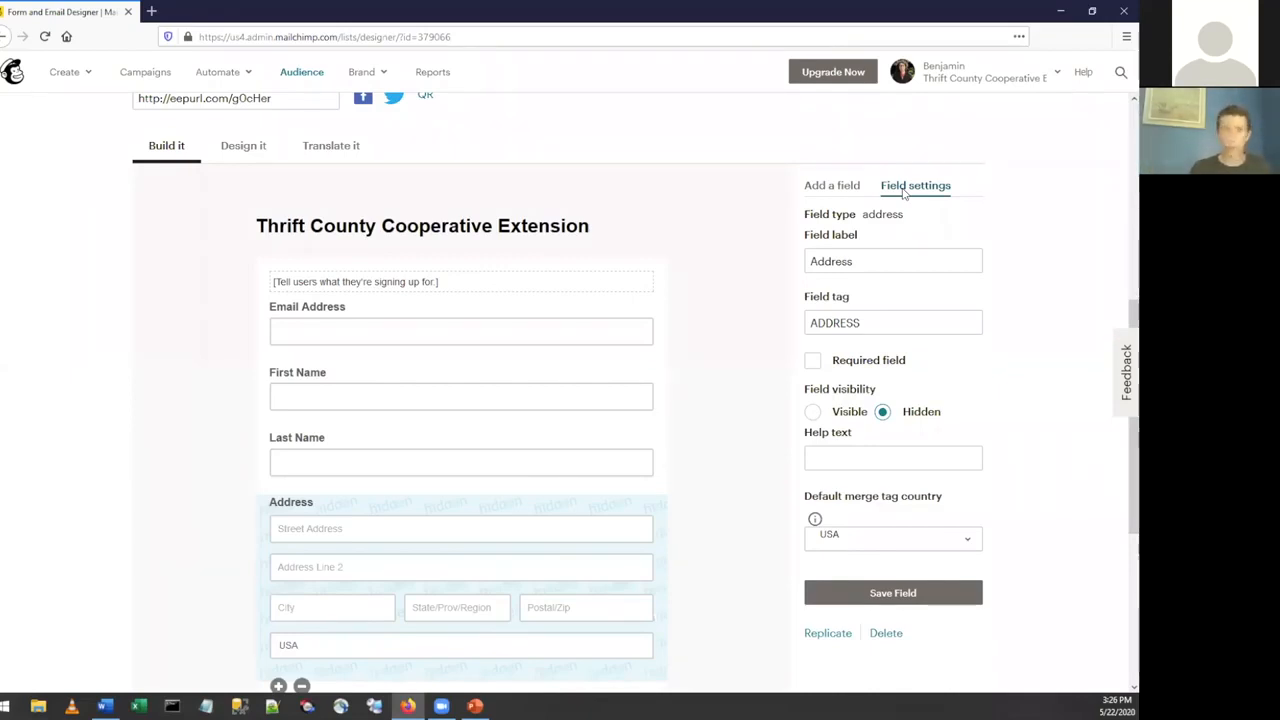
left_click(833, 187)
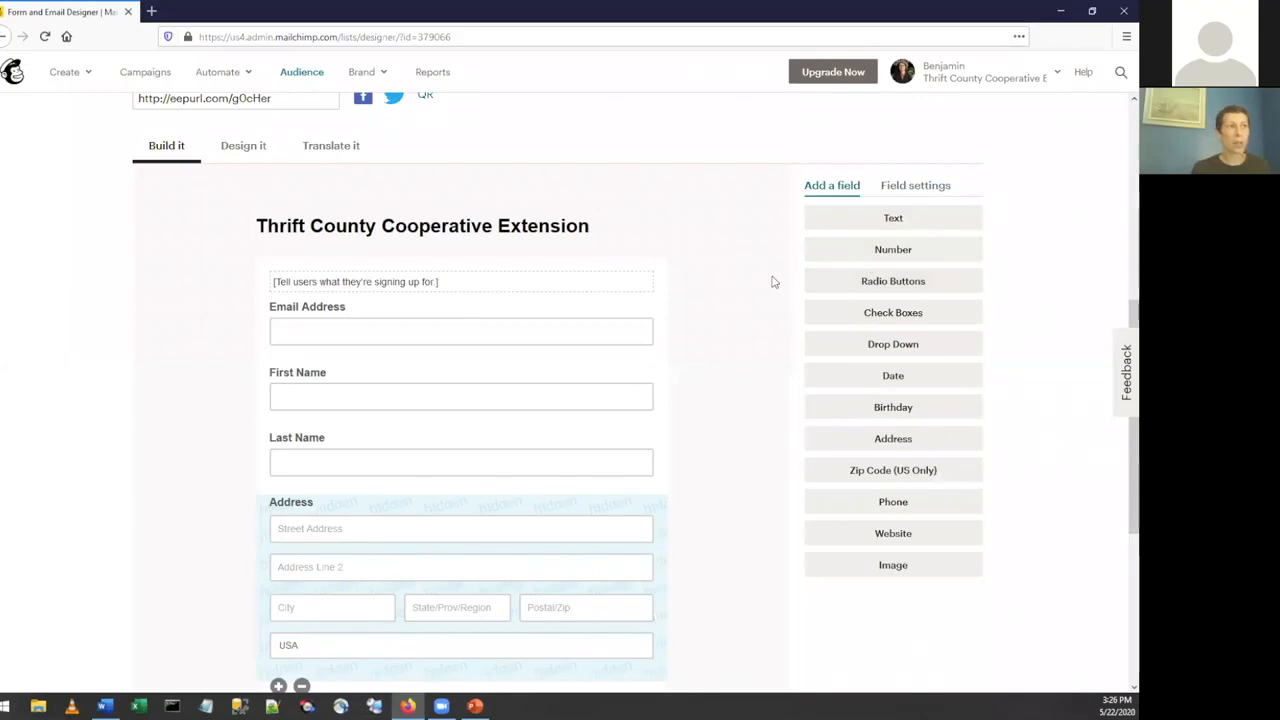
scroll(772, 282, "down", 2)
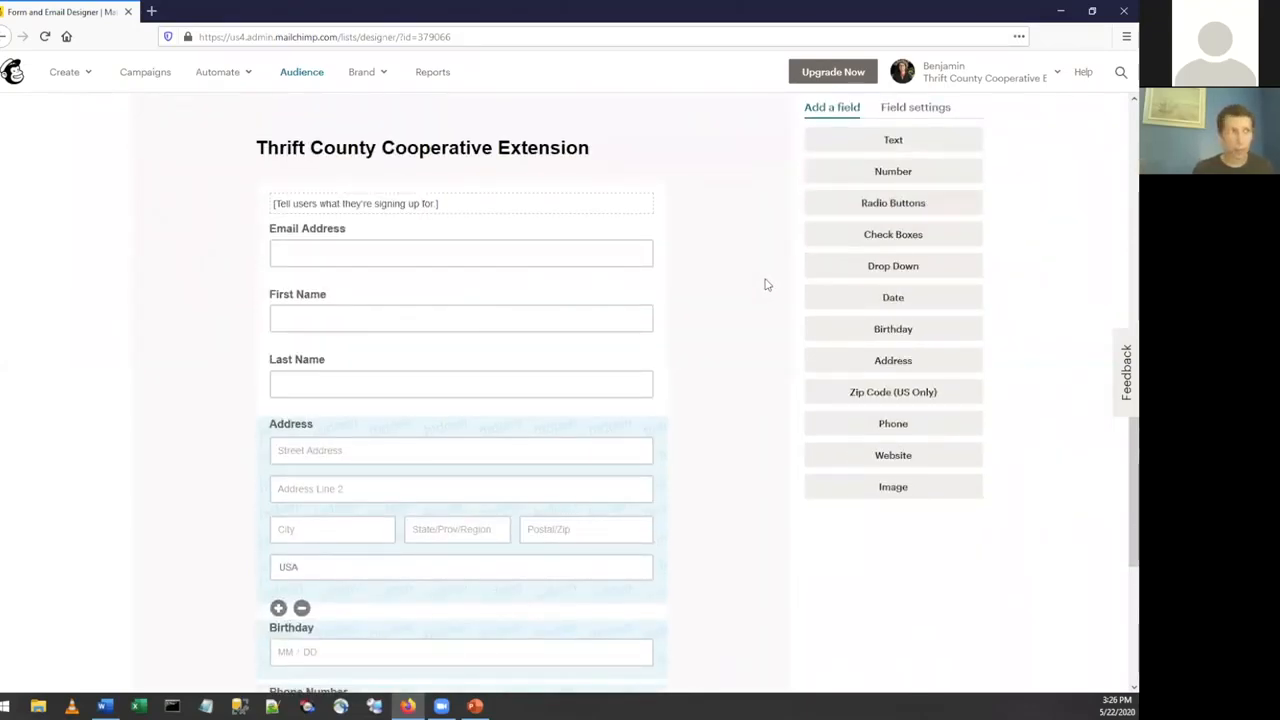
scroll(800, 272, "down", 2)
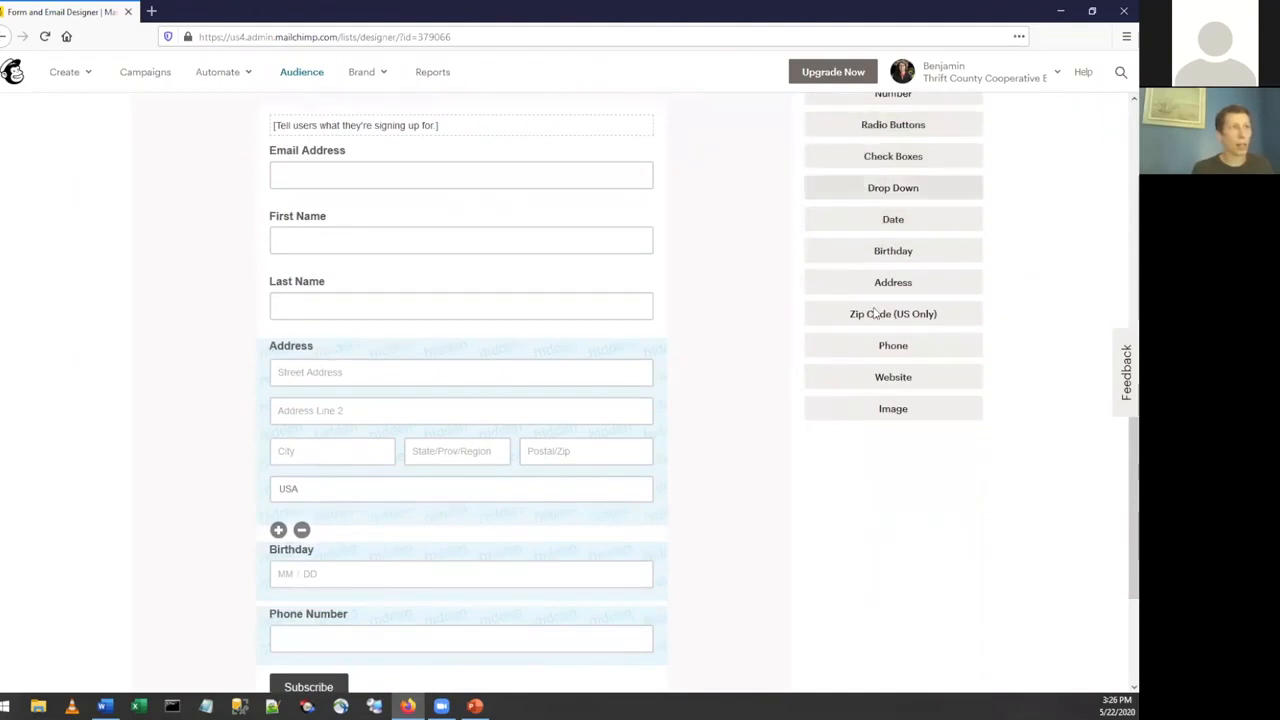
scroll(877, 374, "up", 2)
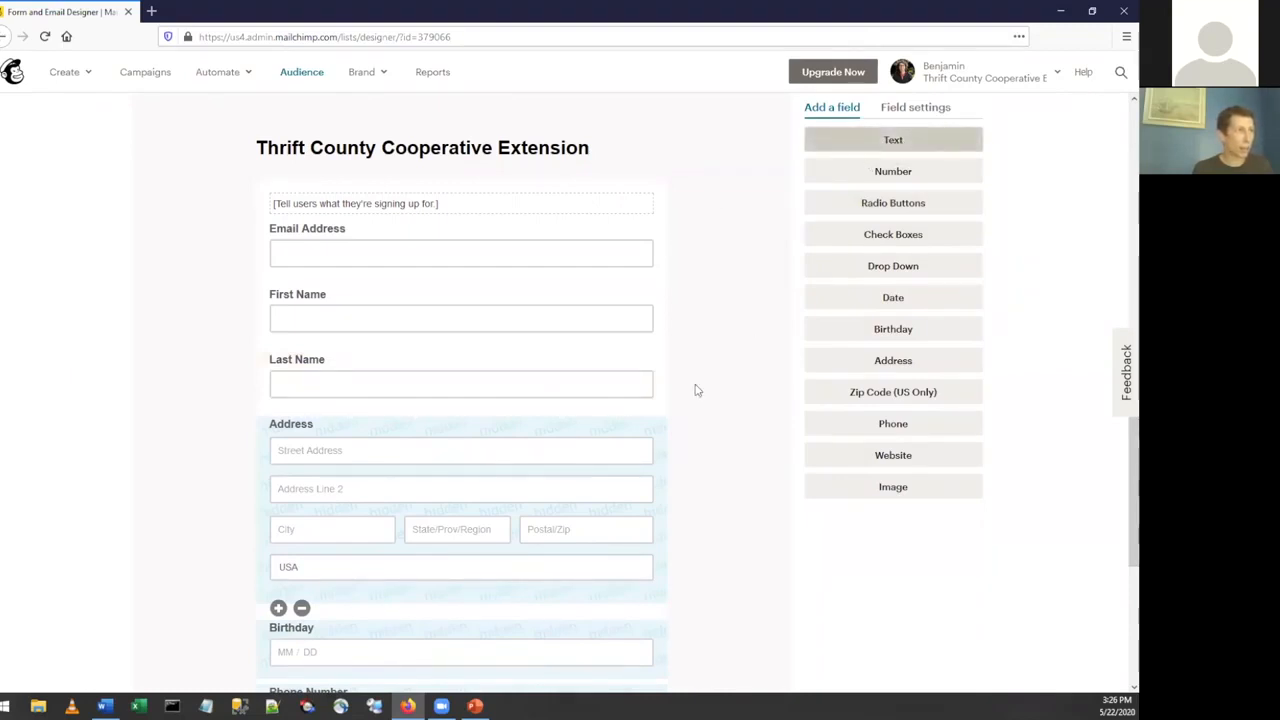
scroll(729, 318, "down", 5)
scroll(729, 316, "up", 6)
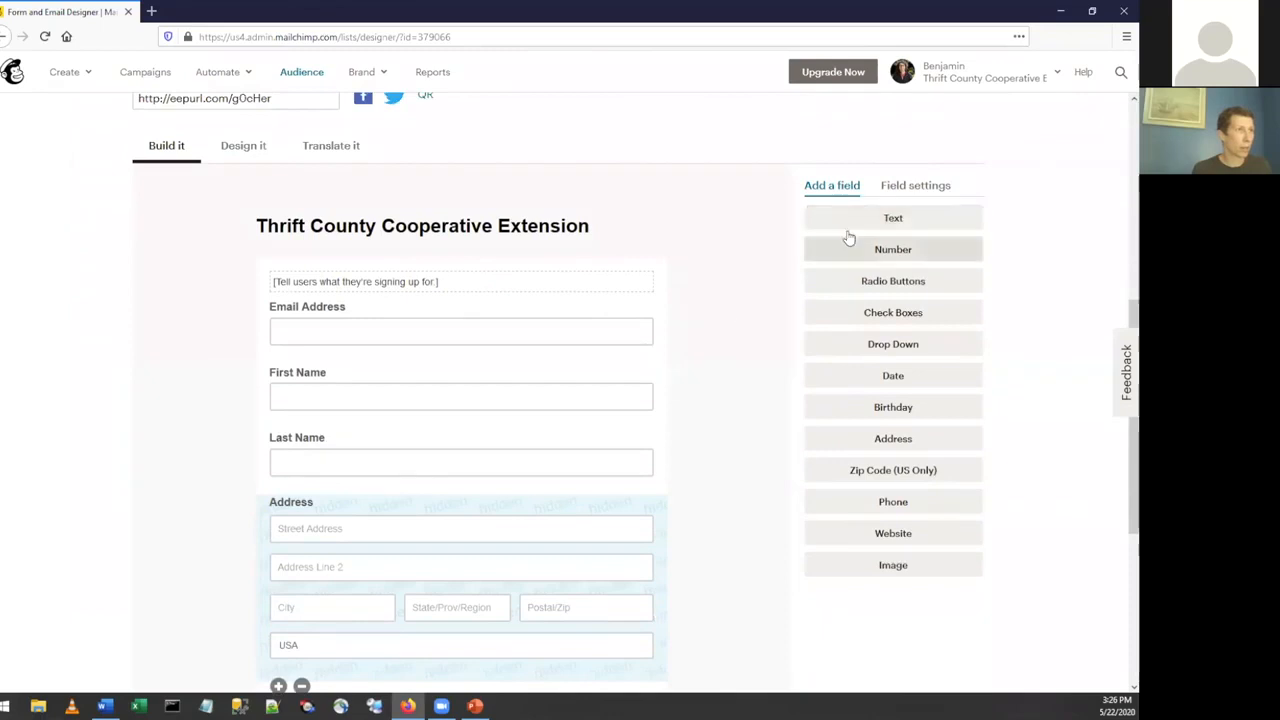
left_click(906, 221)
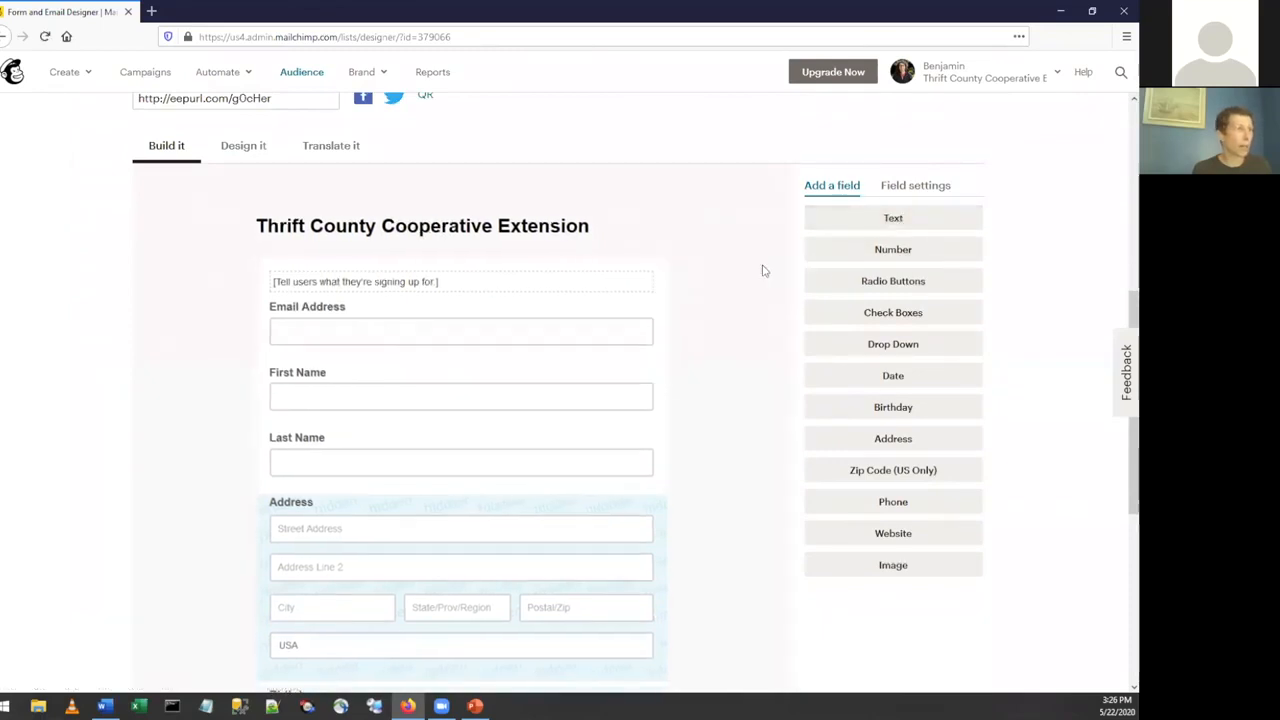
scroll(753, 272, "down", 1)
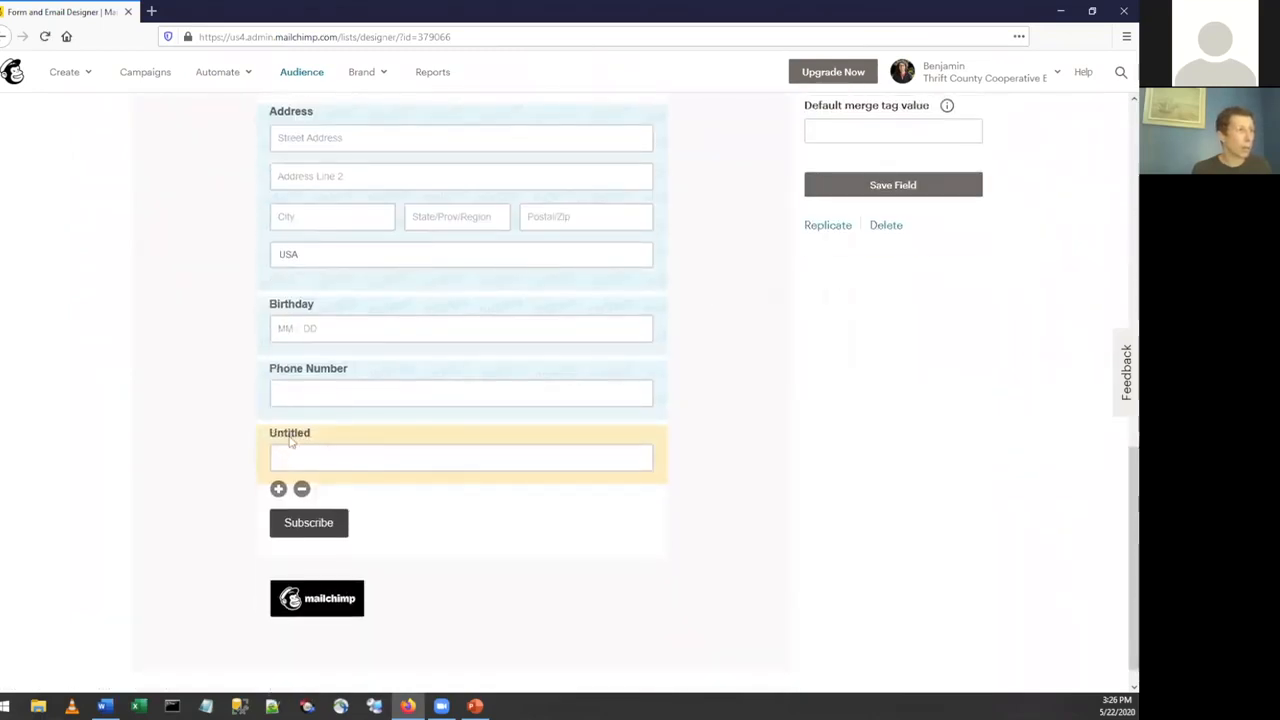
Set the new text field's label to "Areas of interest".
scroll(753, 310, "up", 5)
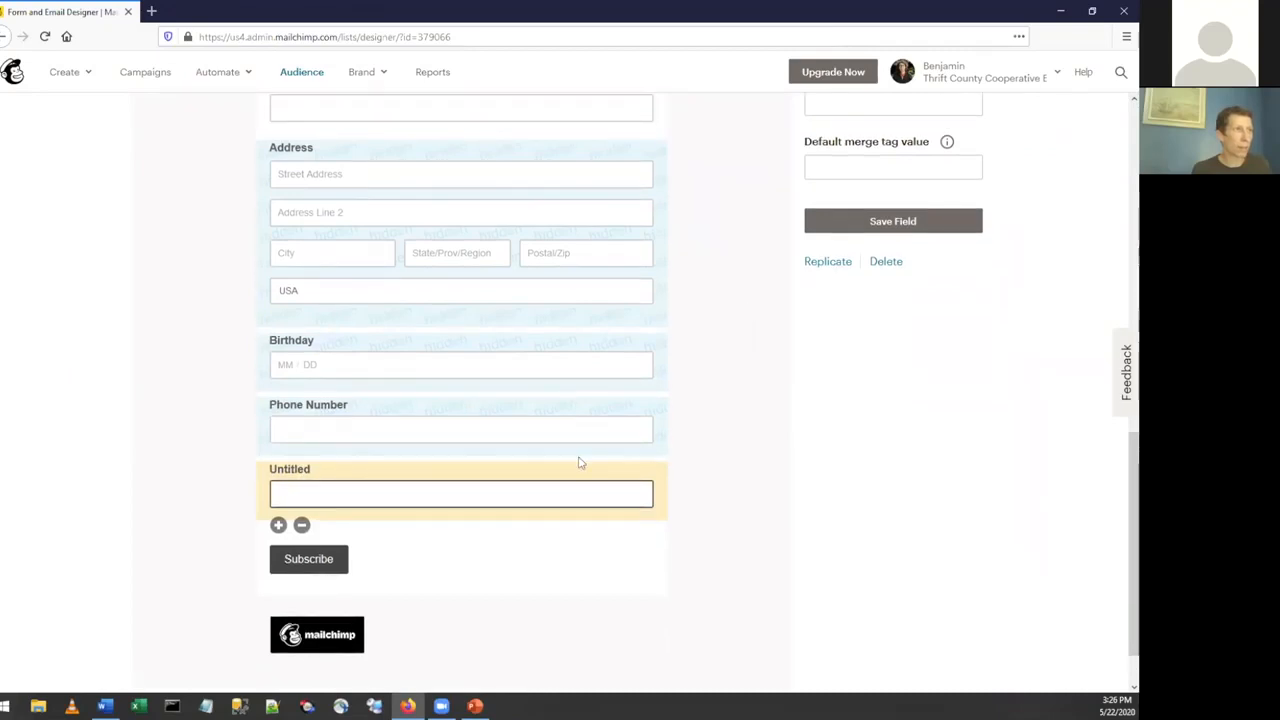
scroll(884, 445, "up", 1)
left_click(812, 260)
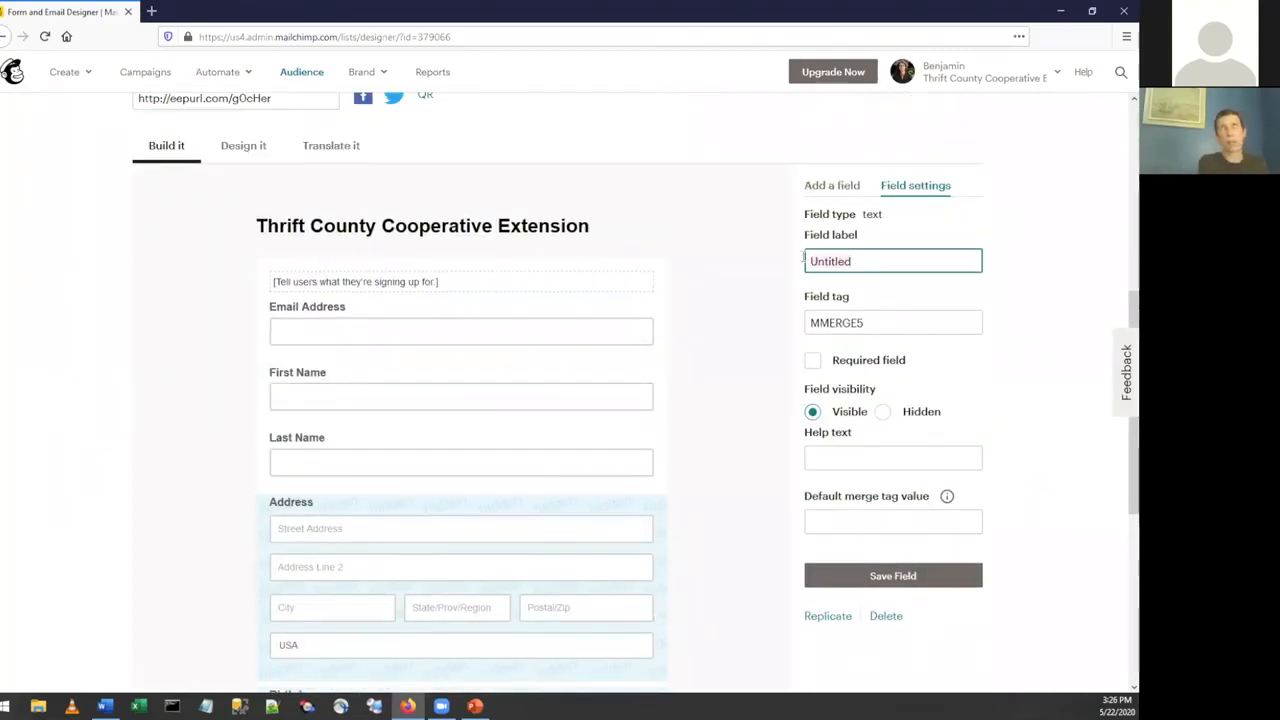
key("ctrl+a")
type("Areas of interest")
left_click(783, 279)
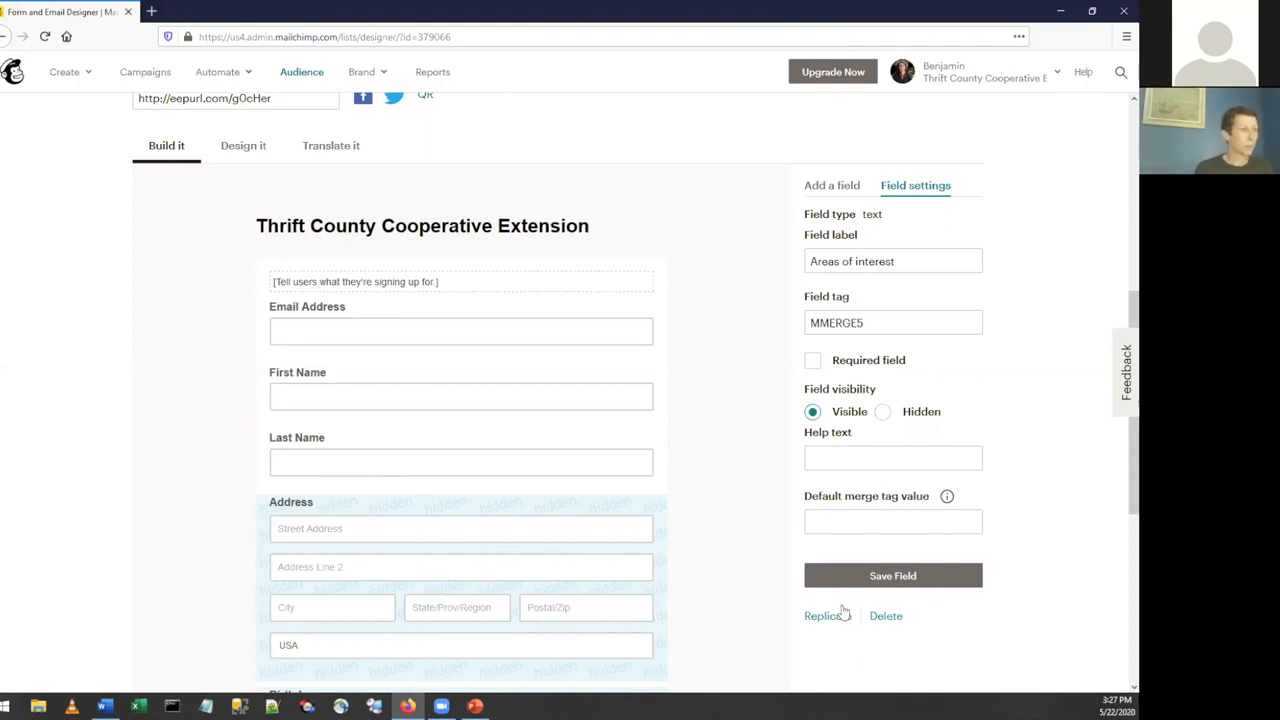
scroll(750, 497, "down", 3)
scroll(750, 497, "up", 3)
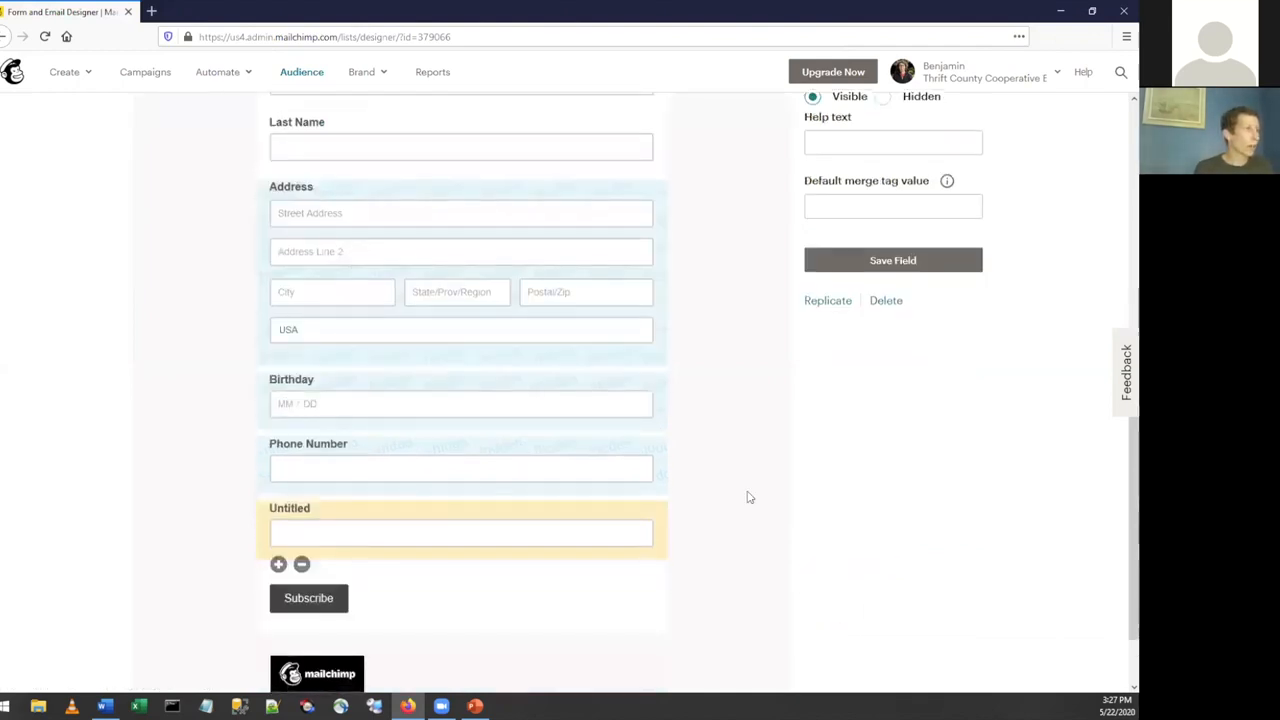
Switch to the signup form's design settings and replace the header title with the College of Agricultural & Environmental Sciences logo from the image library.
scroll(750, 497, "up", 1)
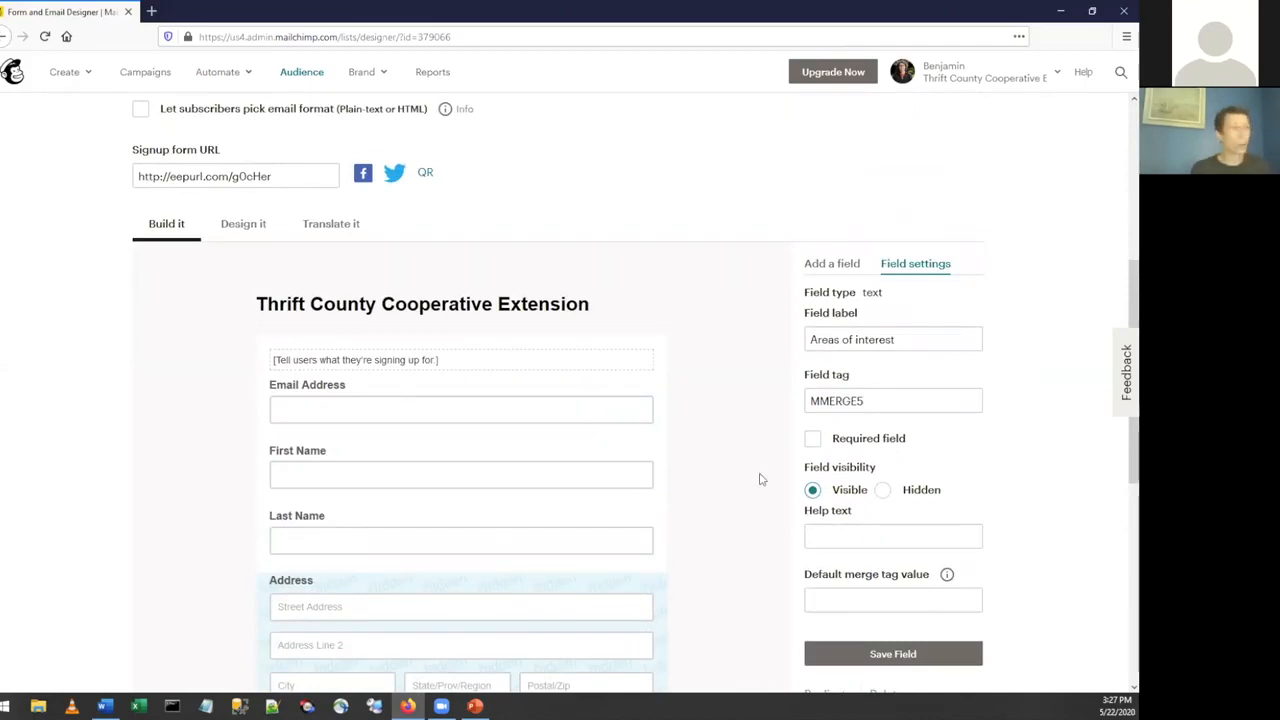
left_click(240, 226)
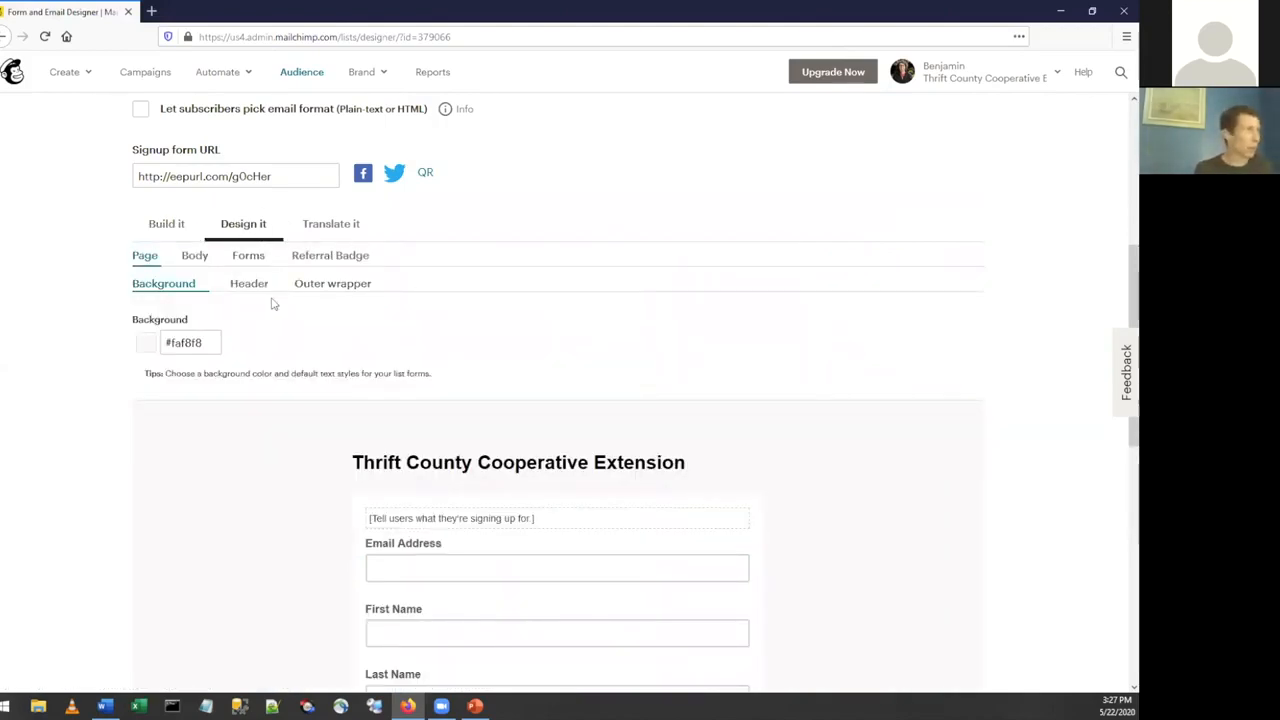
scroll(280, 338, "down", 3)
scroll(285, 338, "up", 2)
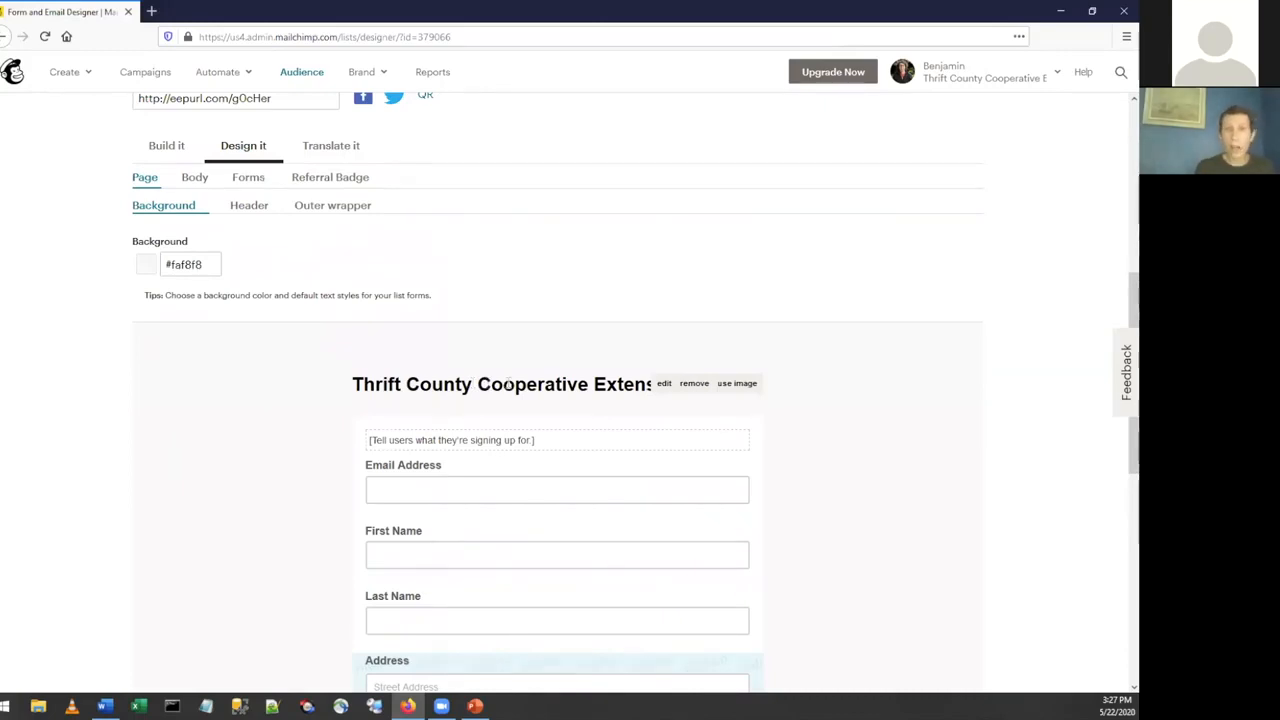
left_click(735, 386)
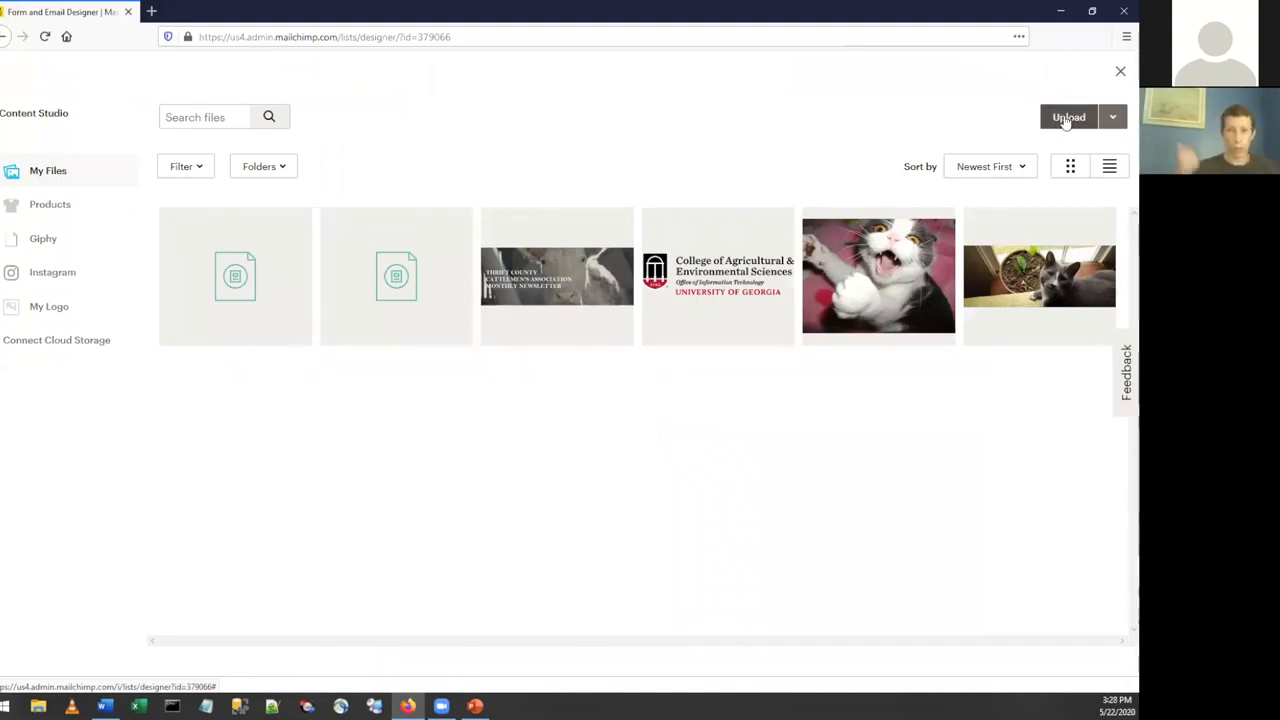
left_click(713, 283)
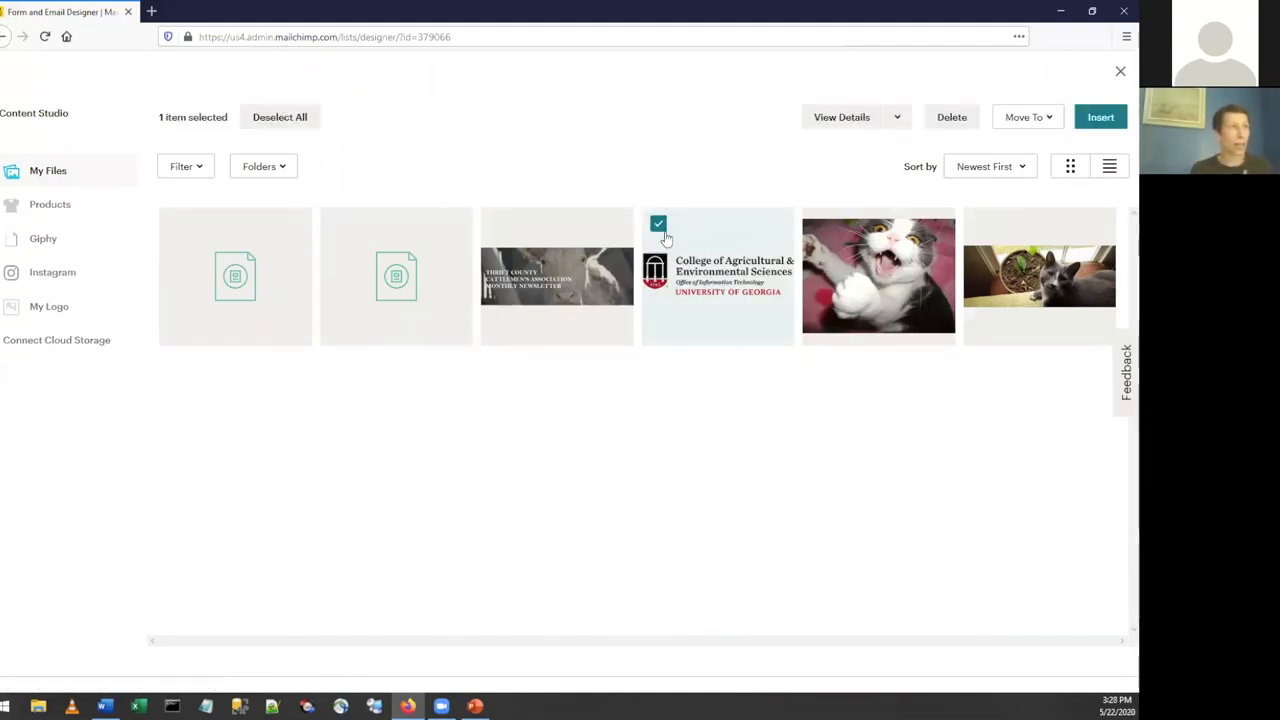
left_click(1099, 118)
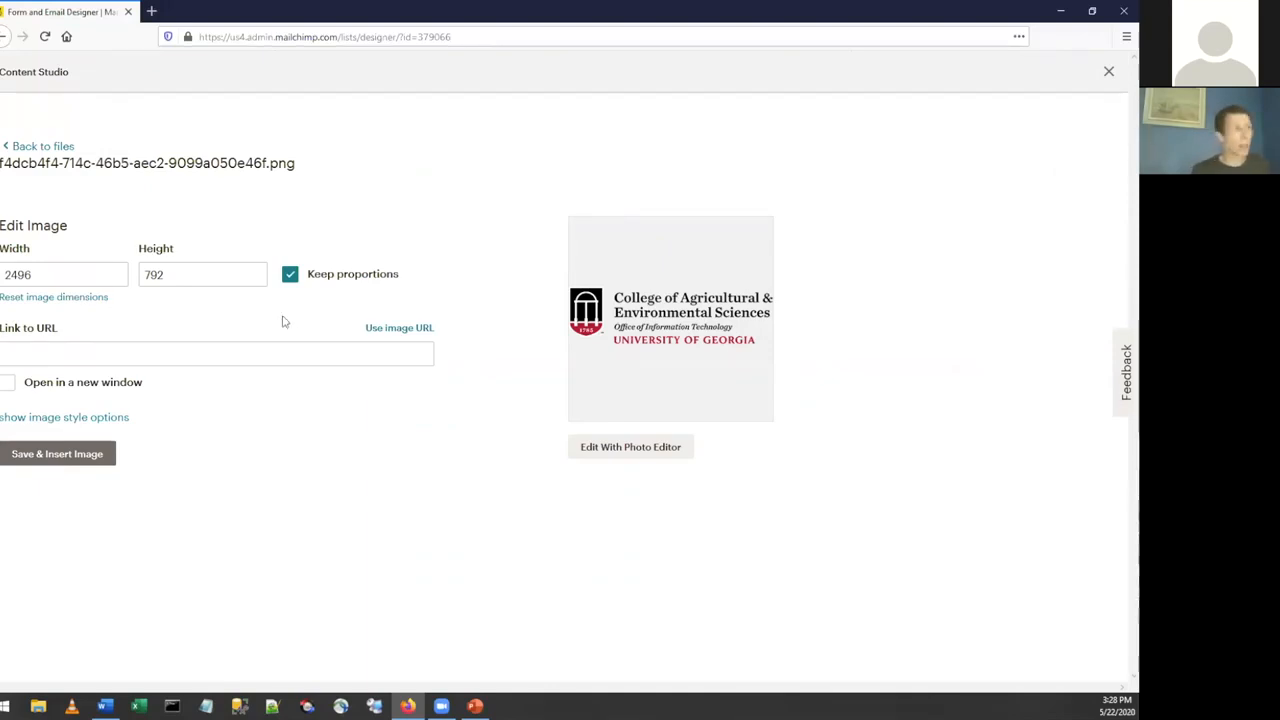
left_click(146, 356)
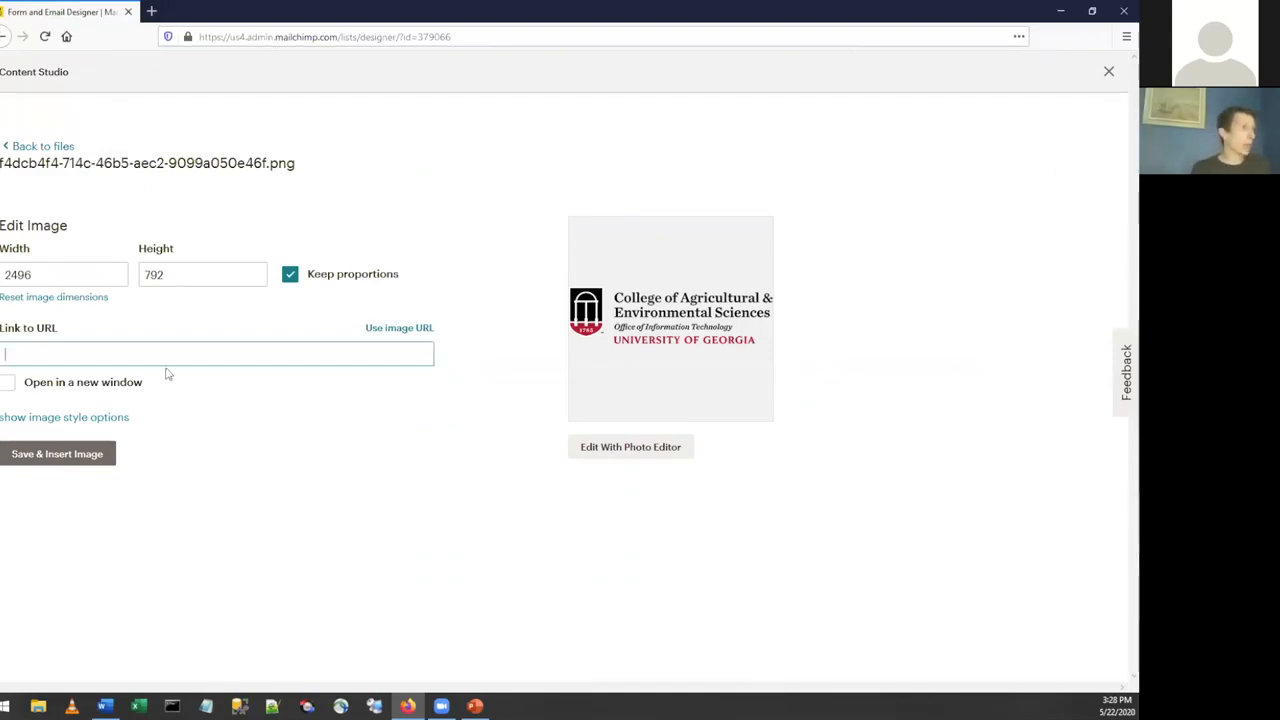
type("http")
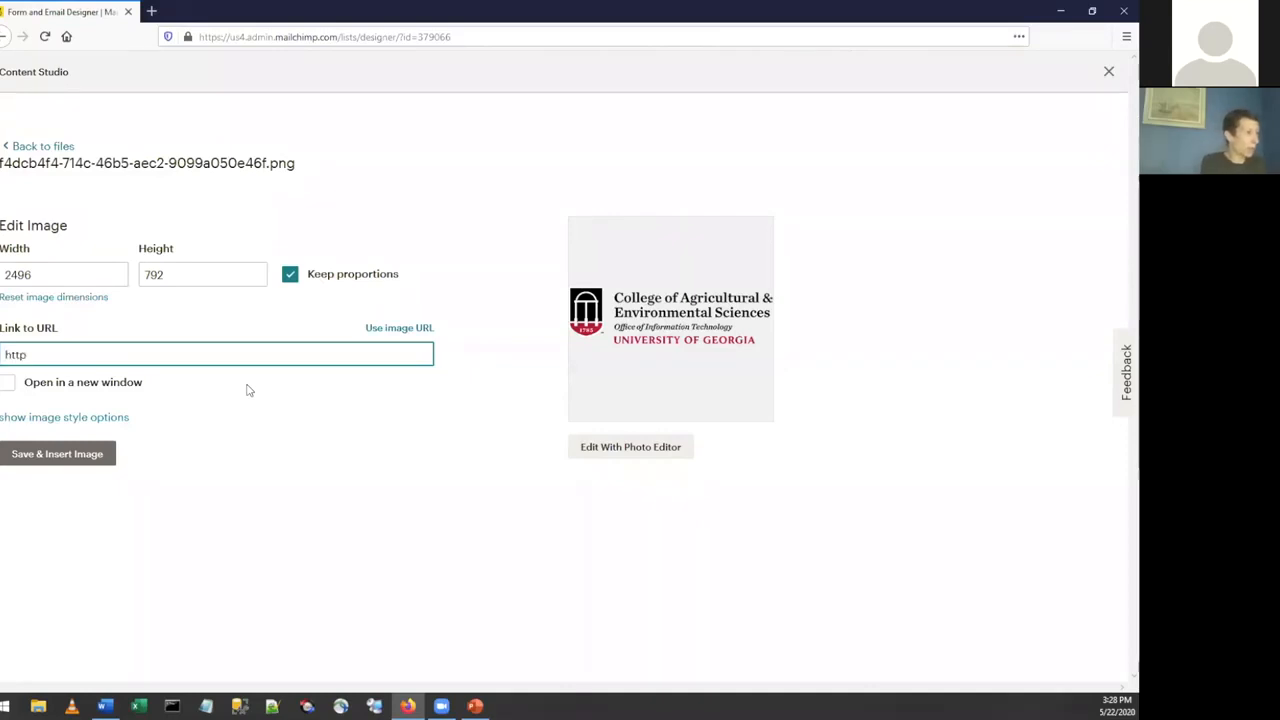
type("s://oit")
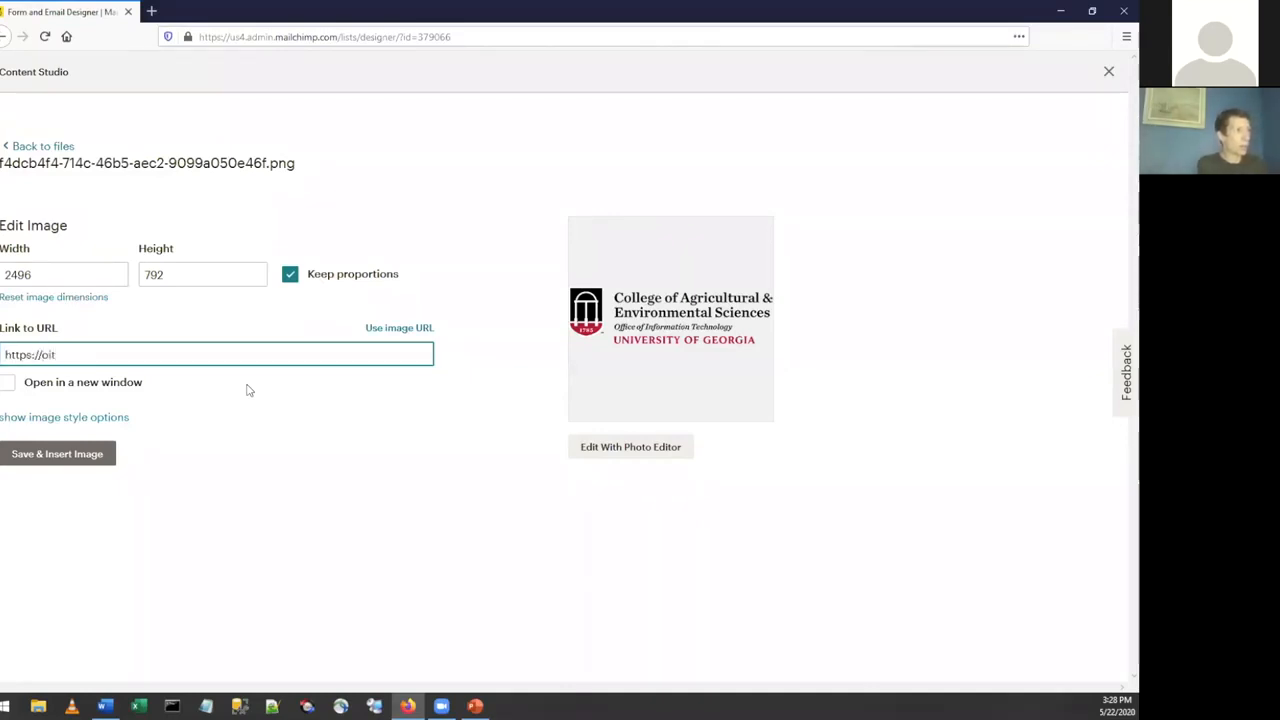
type(".caes.uga.edu")
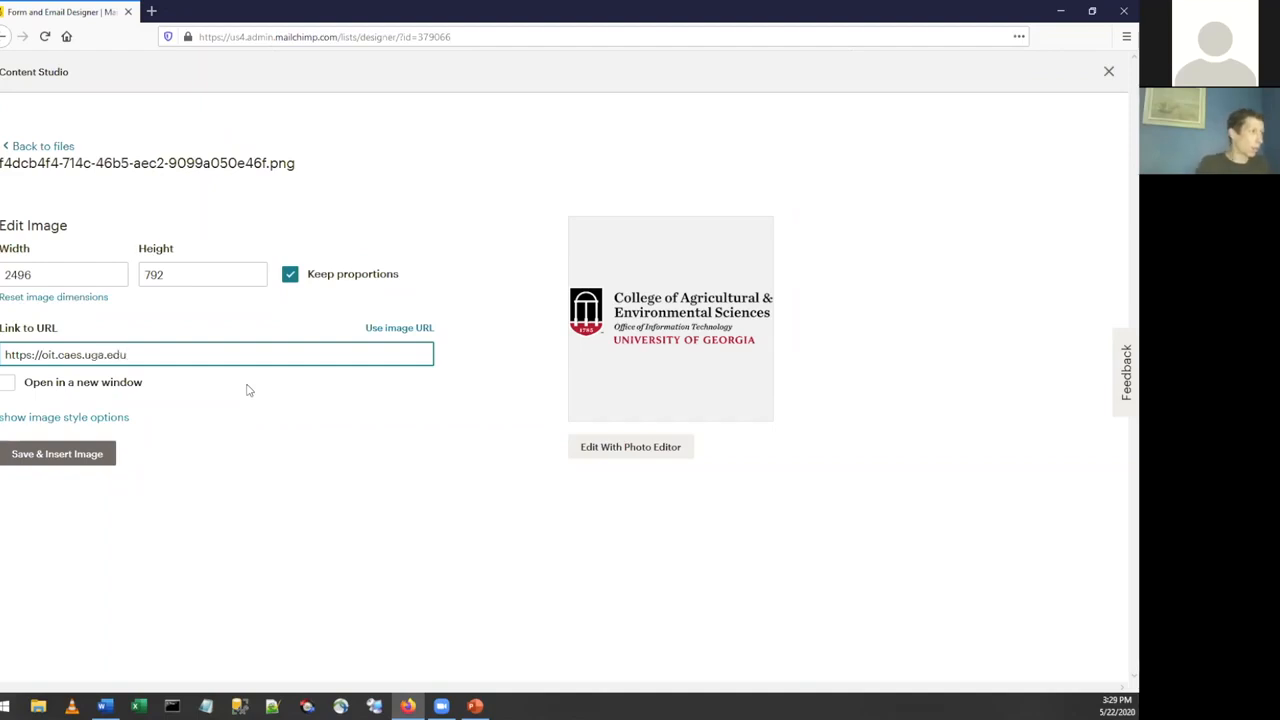
left_click(10, 385)
left_click(55, 455)
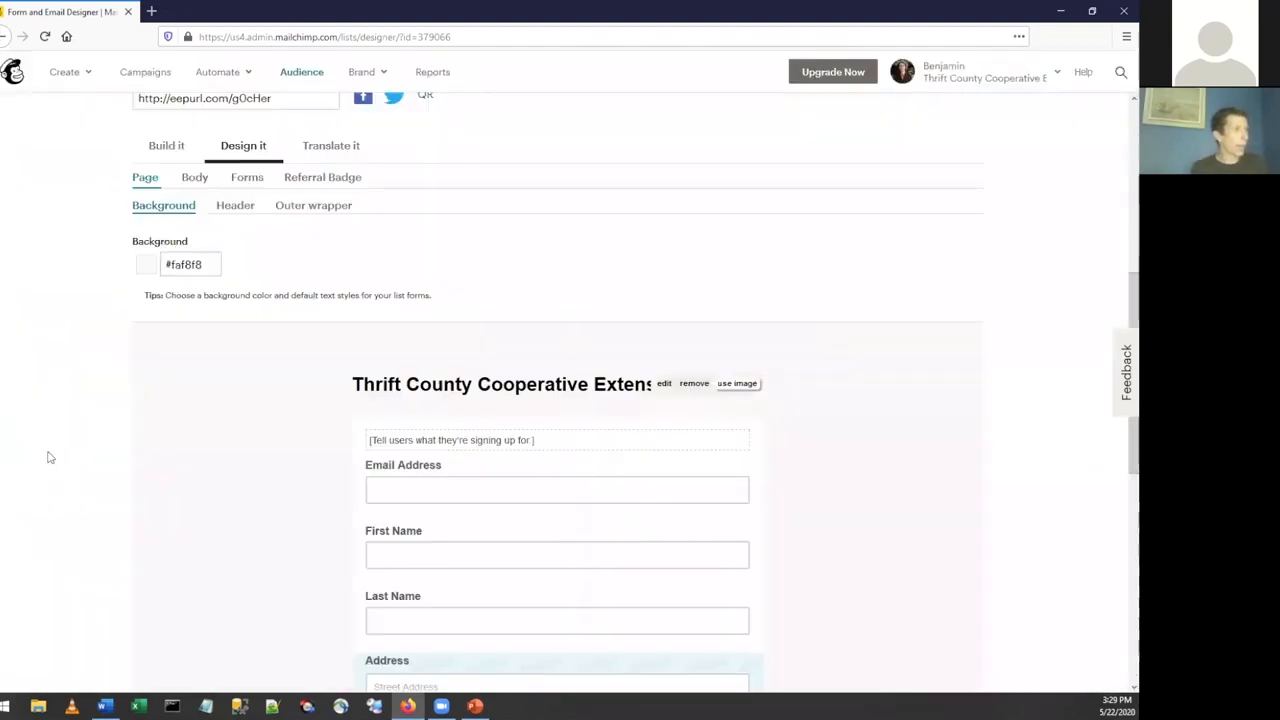
Review the signup form's preview from the header logo down to the Subscribe button.
scroll(134, 380, "down", 3)
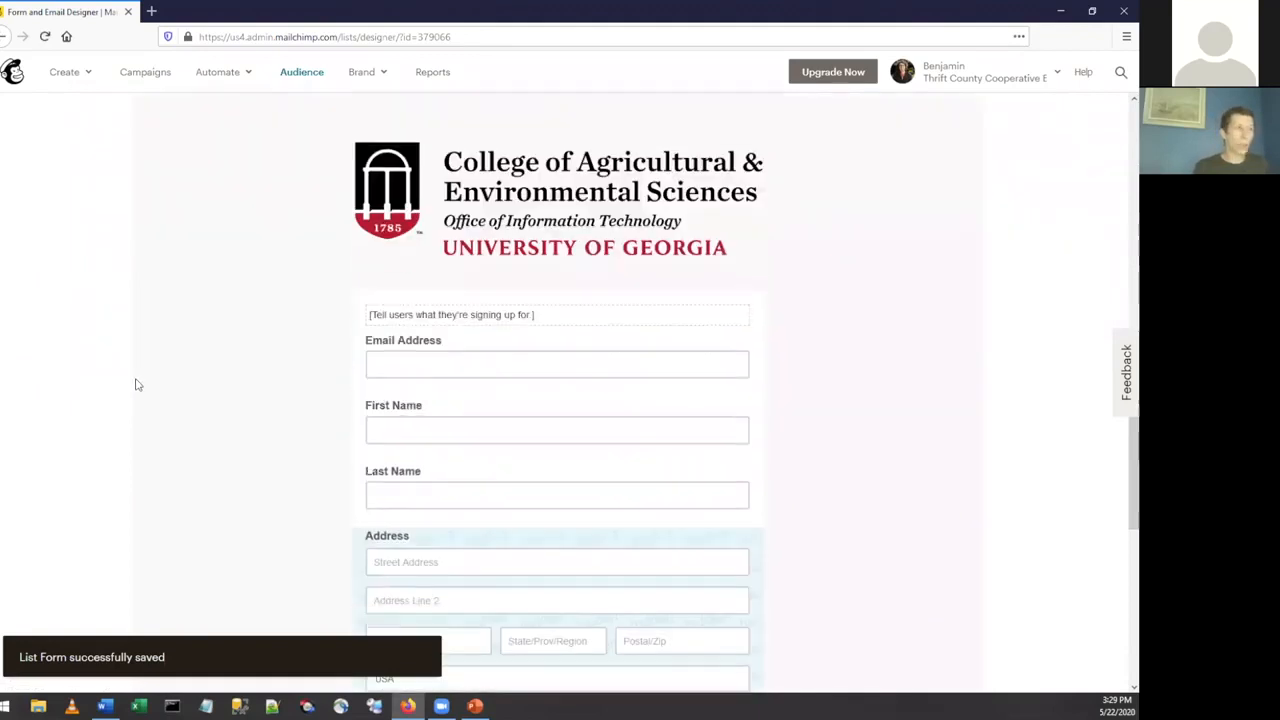
mouse_move(597, 168)
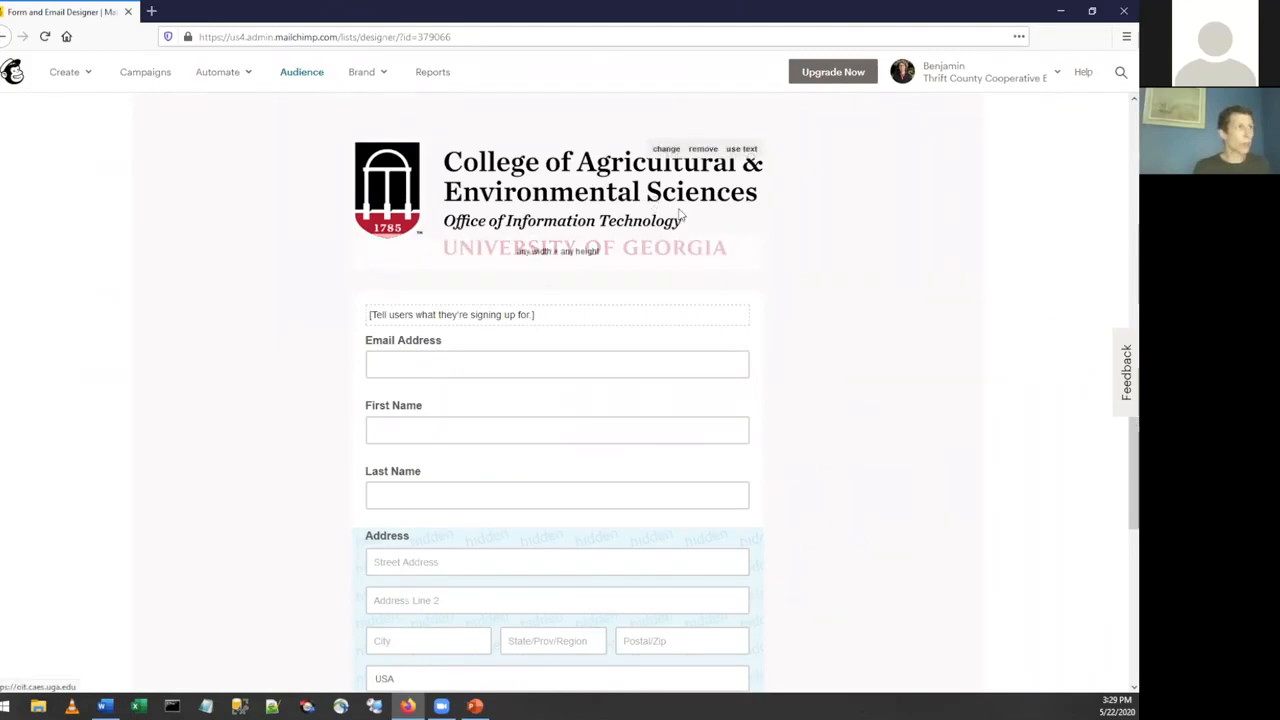
scroll(883, 316, "down", 4)
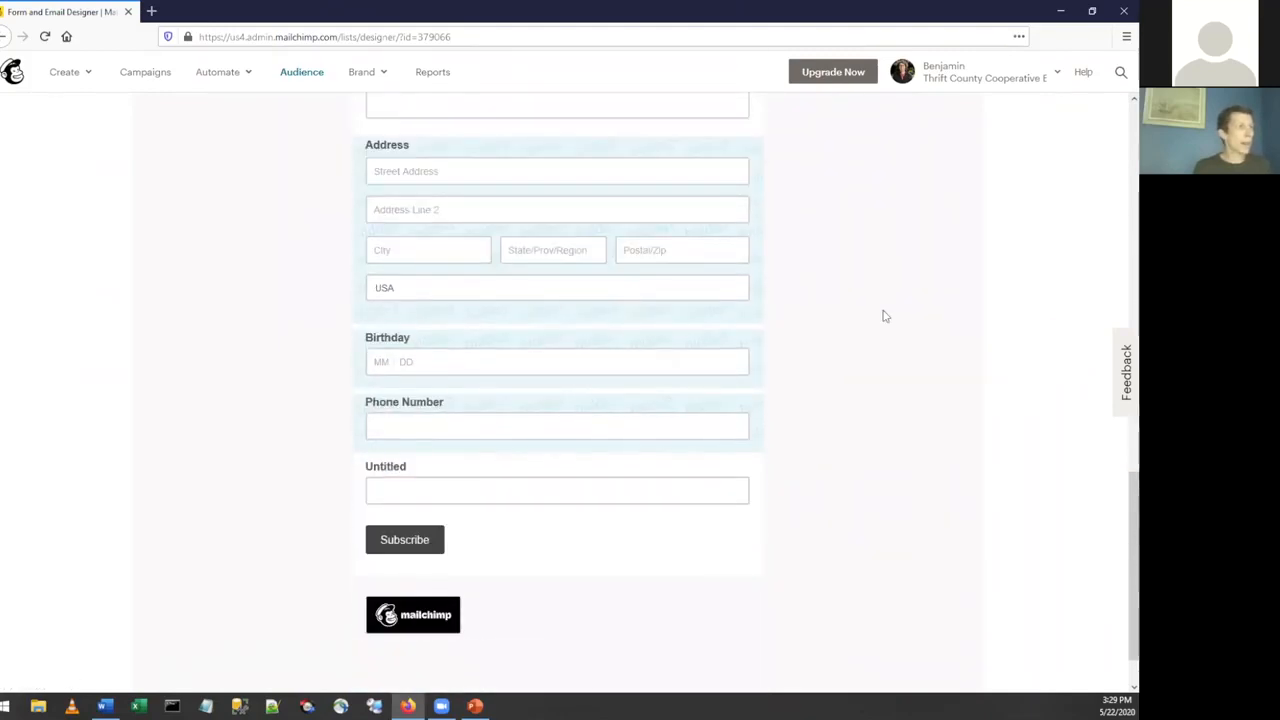
scroll(883, 316, "up", 2)
scroll(883, 316, "up", 1)
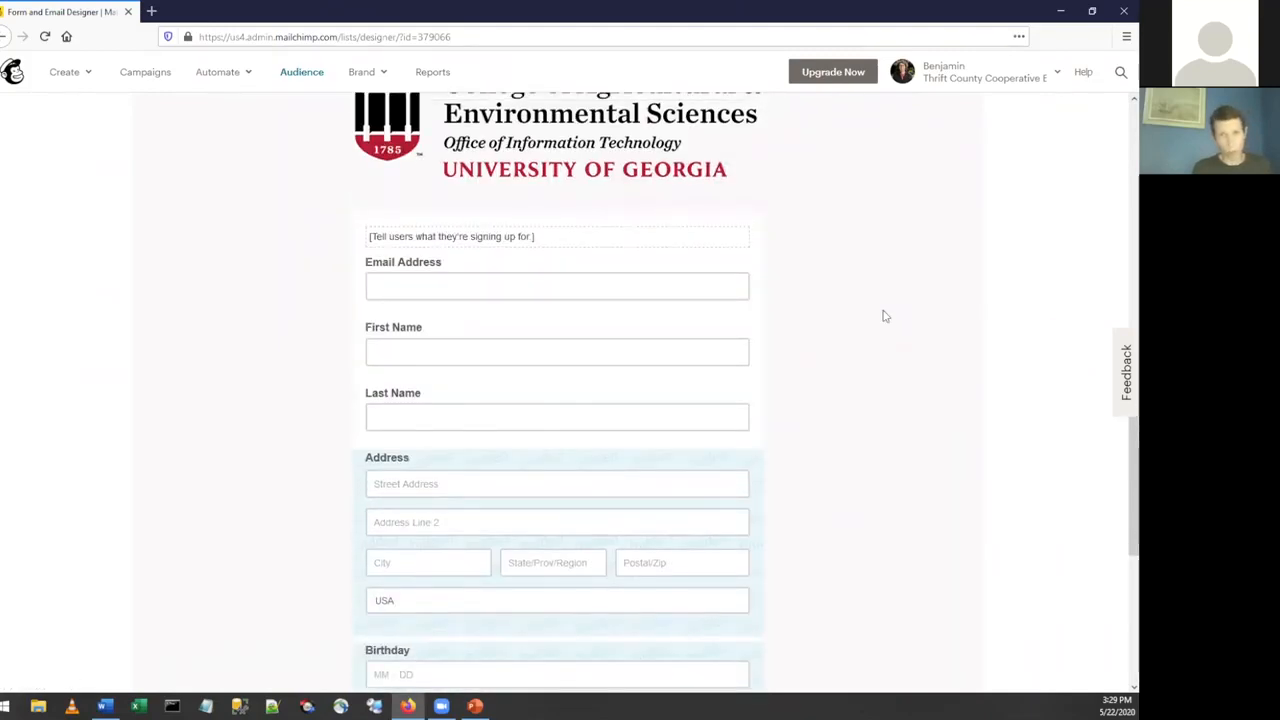
scroll(883, 316, "down", 3)
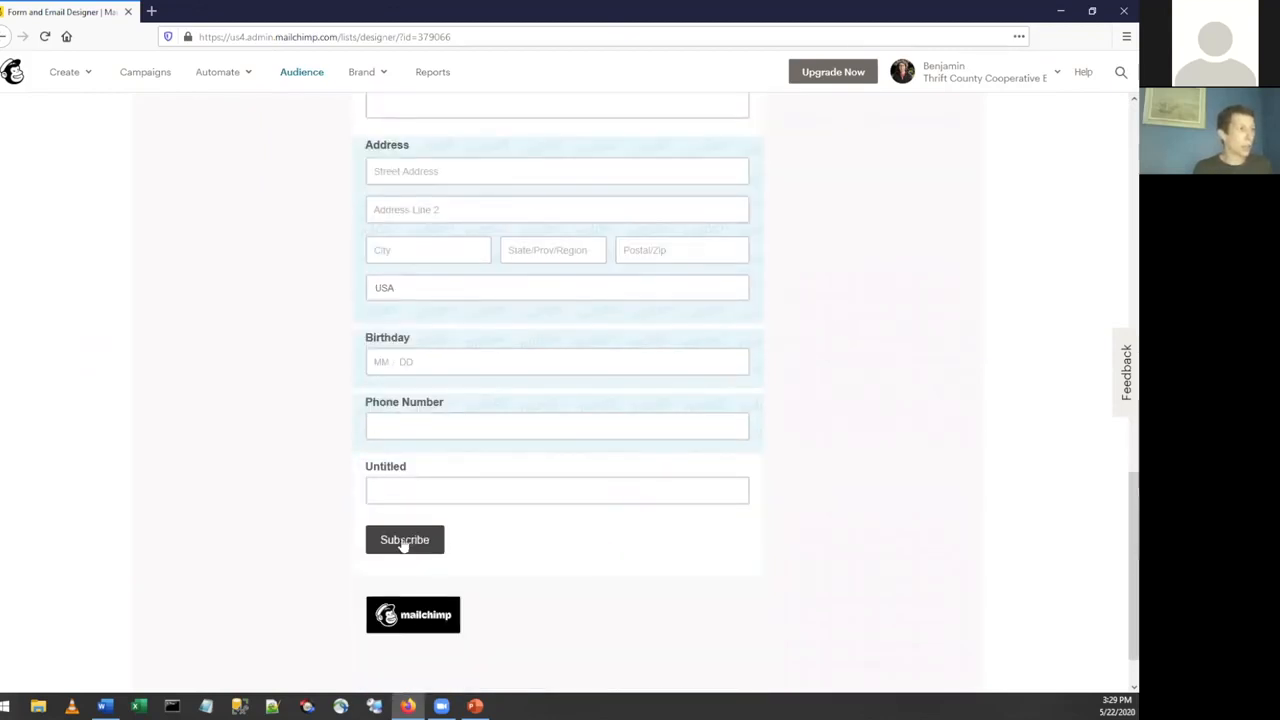
scroll(406, 283, "up", 3)
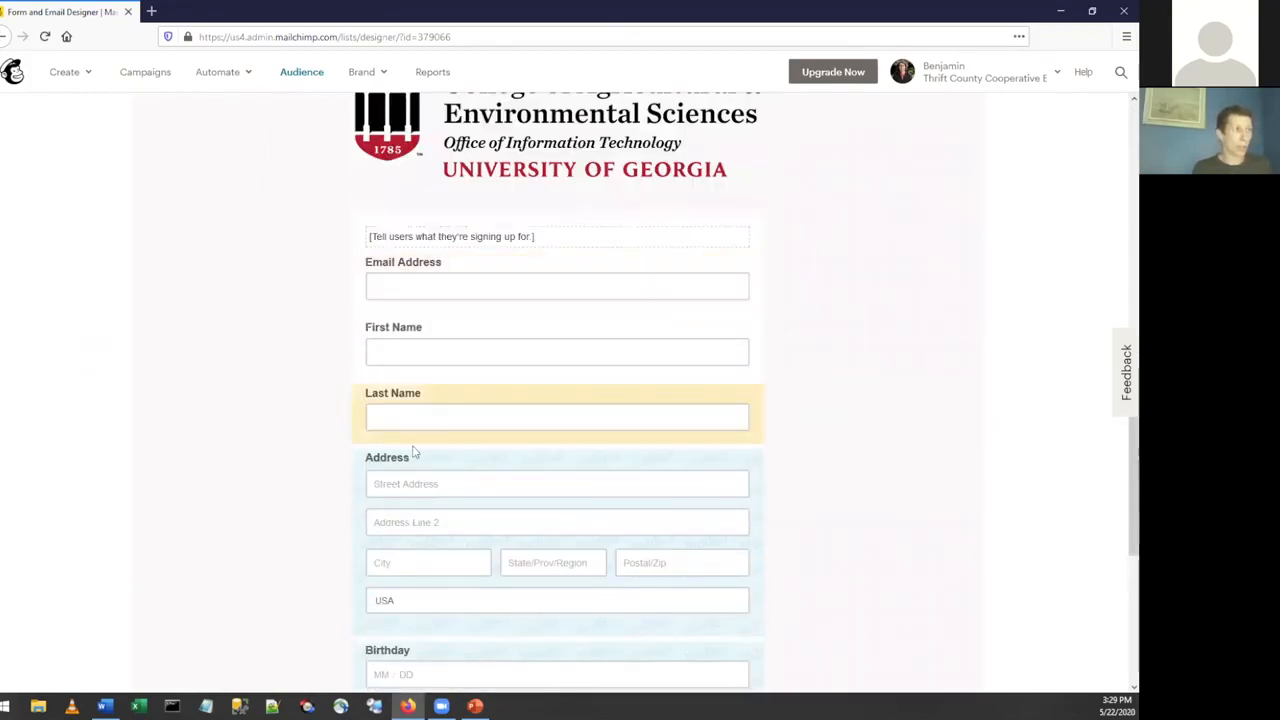
scroll(414, 449, "down", 2)
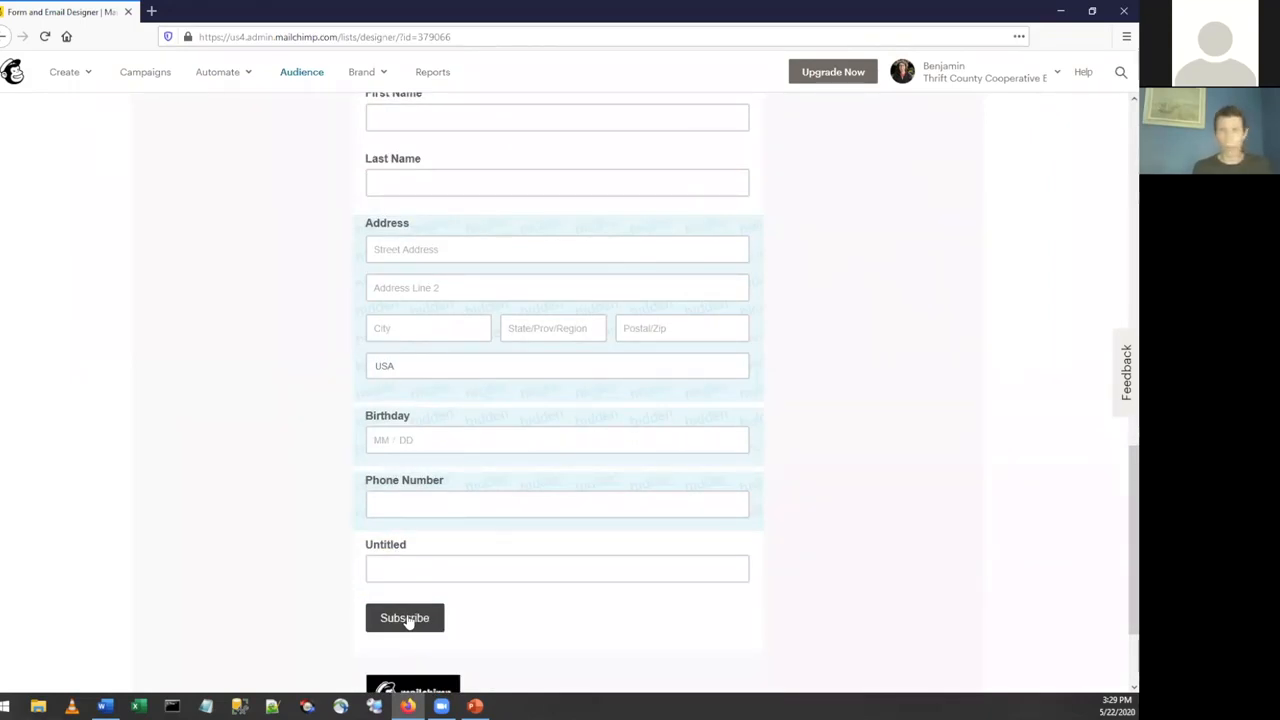
scroll(406, 618, "up", 5)
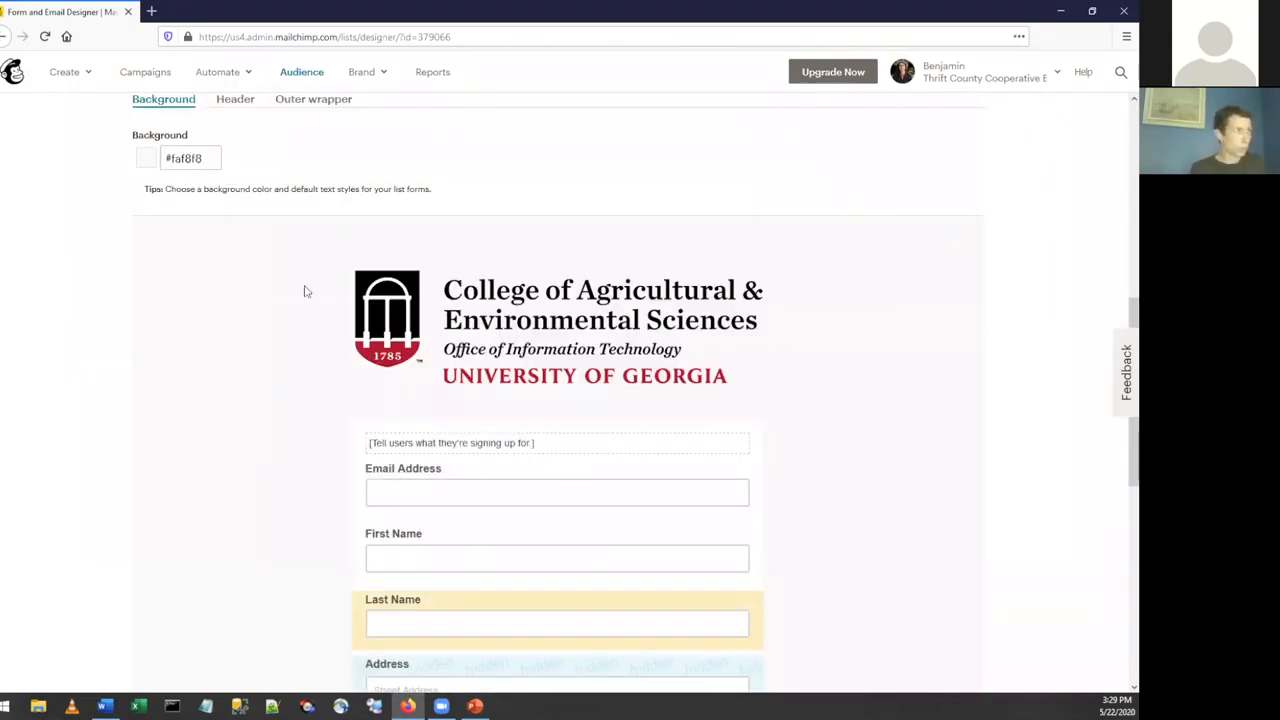
Set the background color of the form's buttons to green #1cd795 and check the Subscribe button in the preview.
scroll(303, 202, "up", 1)
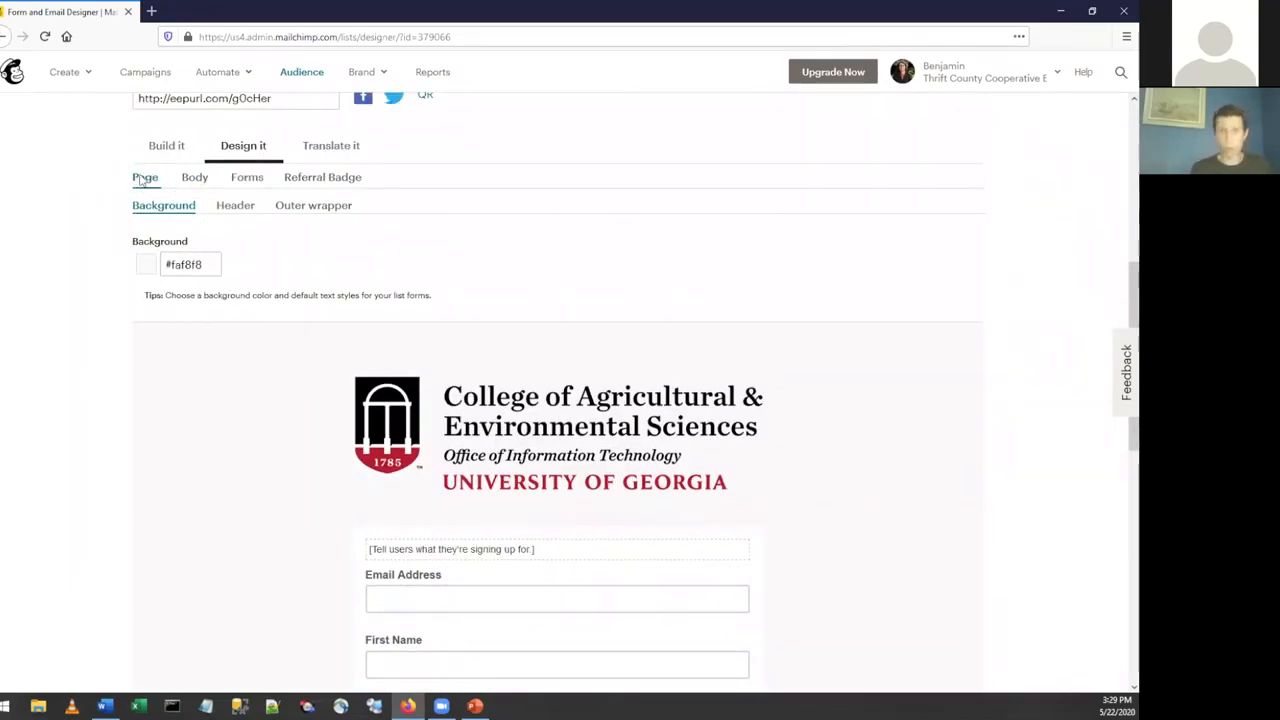
left_click(240, 182)
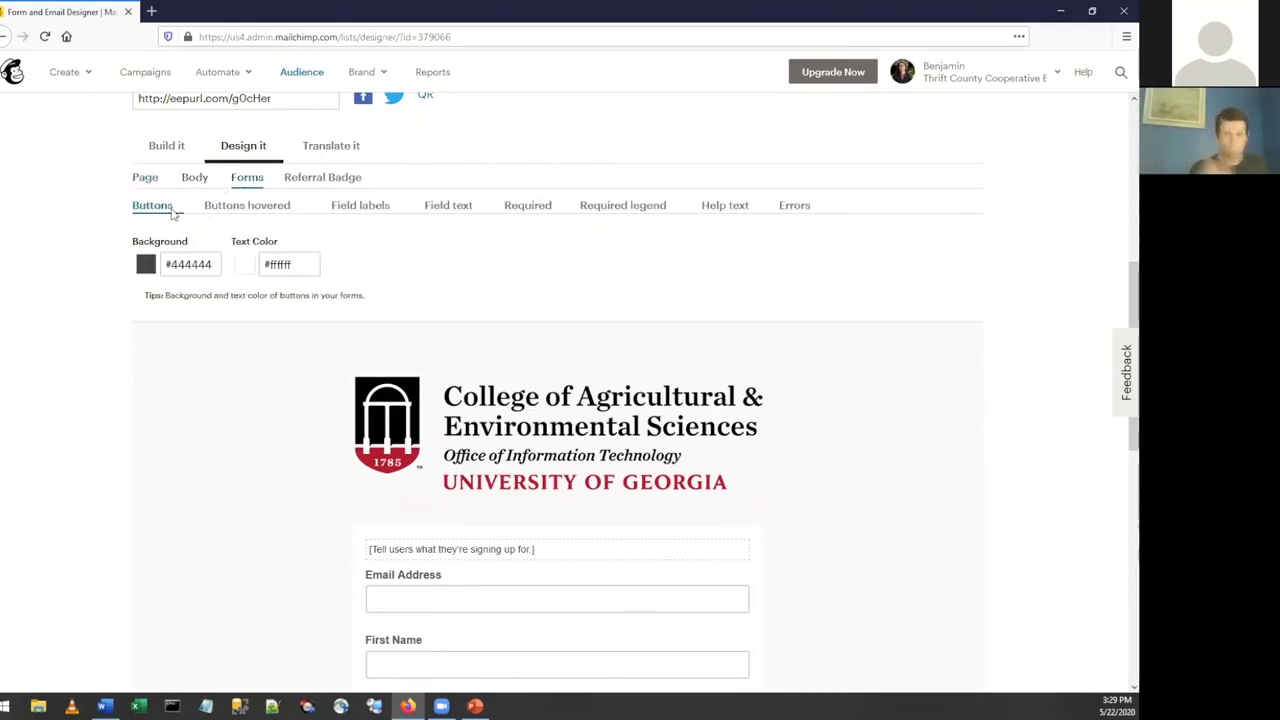
left_click(175, 264)
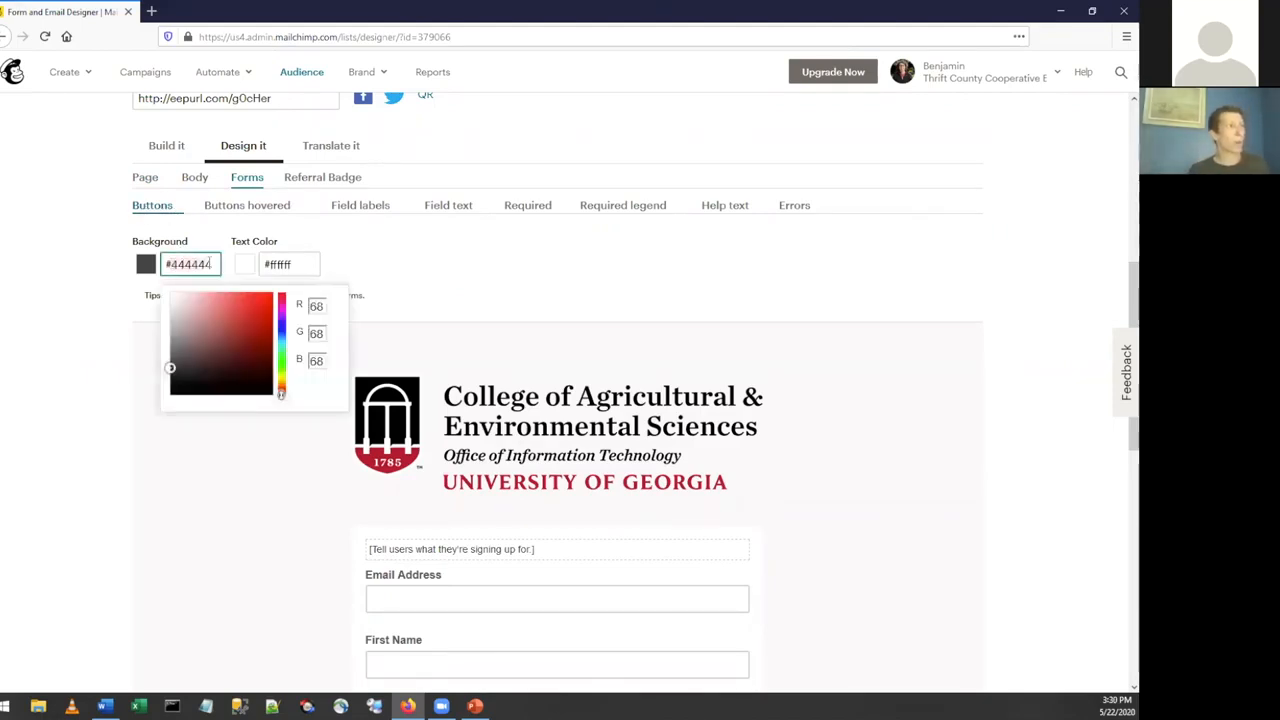
scroll(500, 320, "down", 10)
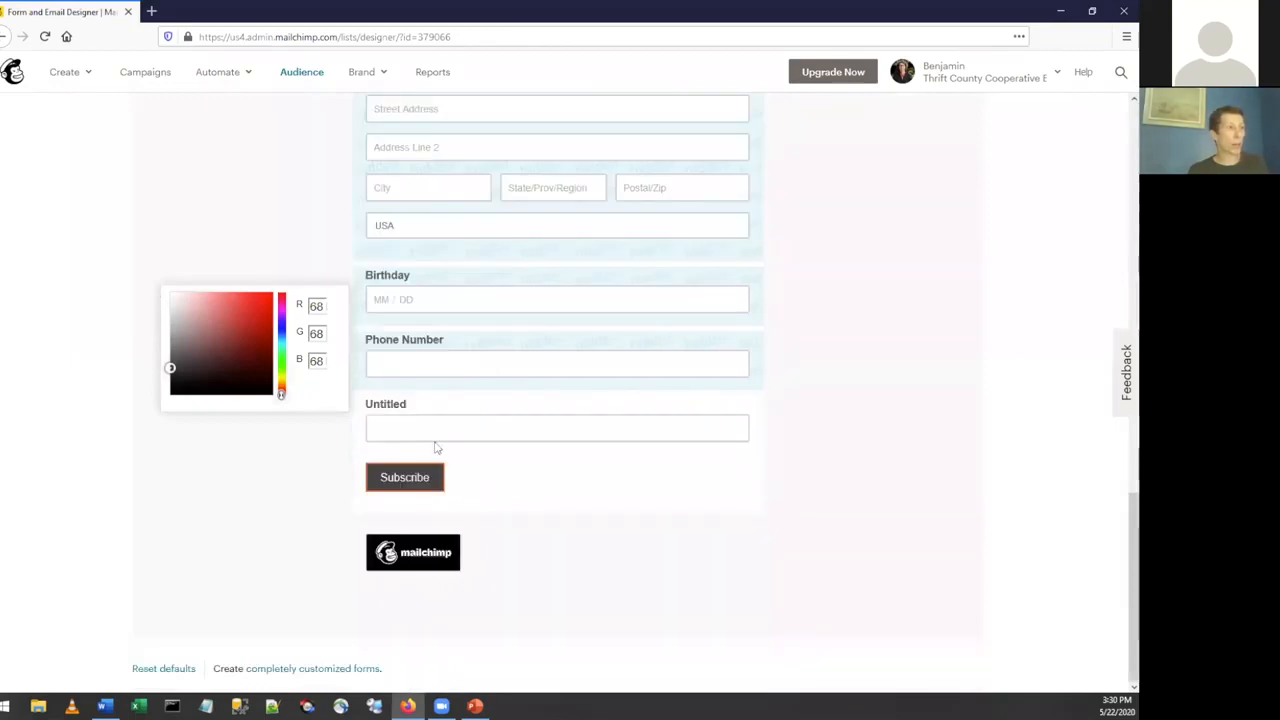
scroll(422, 487, "up", 10)
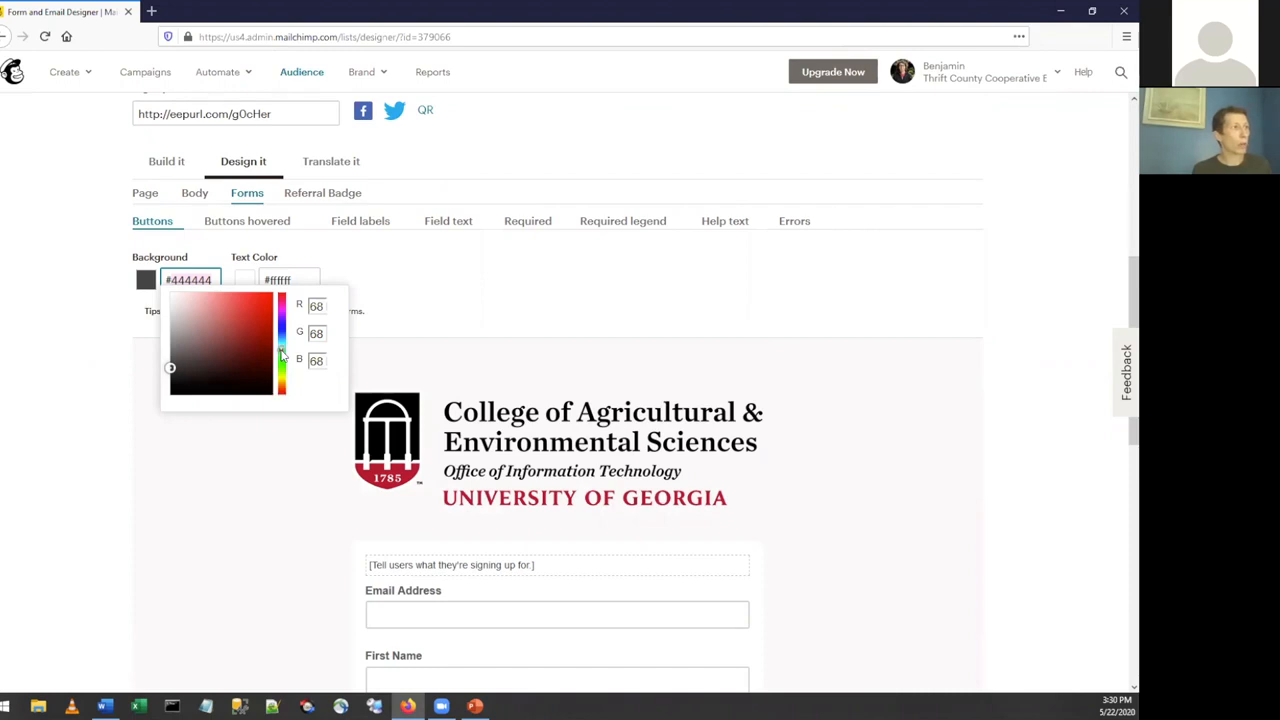
left_click(280, 350)
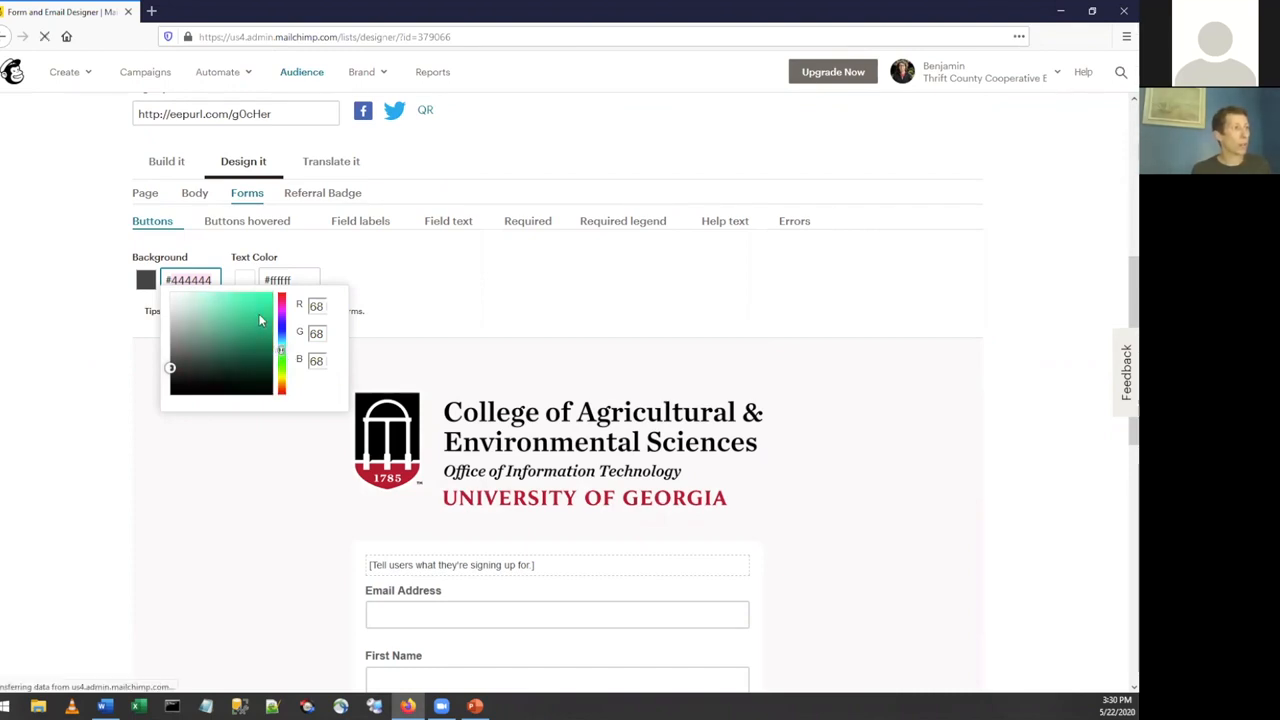
left_click(260, 310)
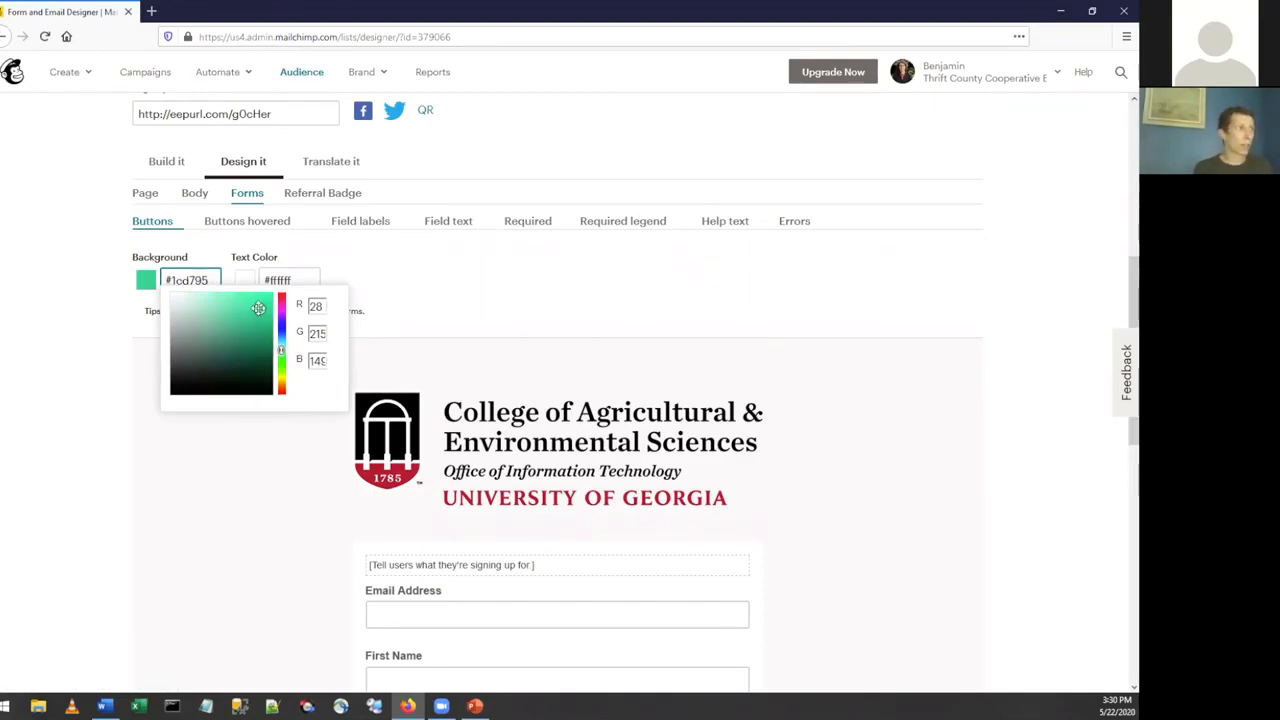
left_click(465, 270)
scroll(556, 331, "down", 5)
scroll(556, 331, "down", 4)
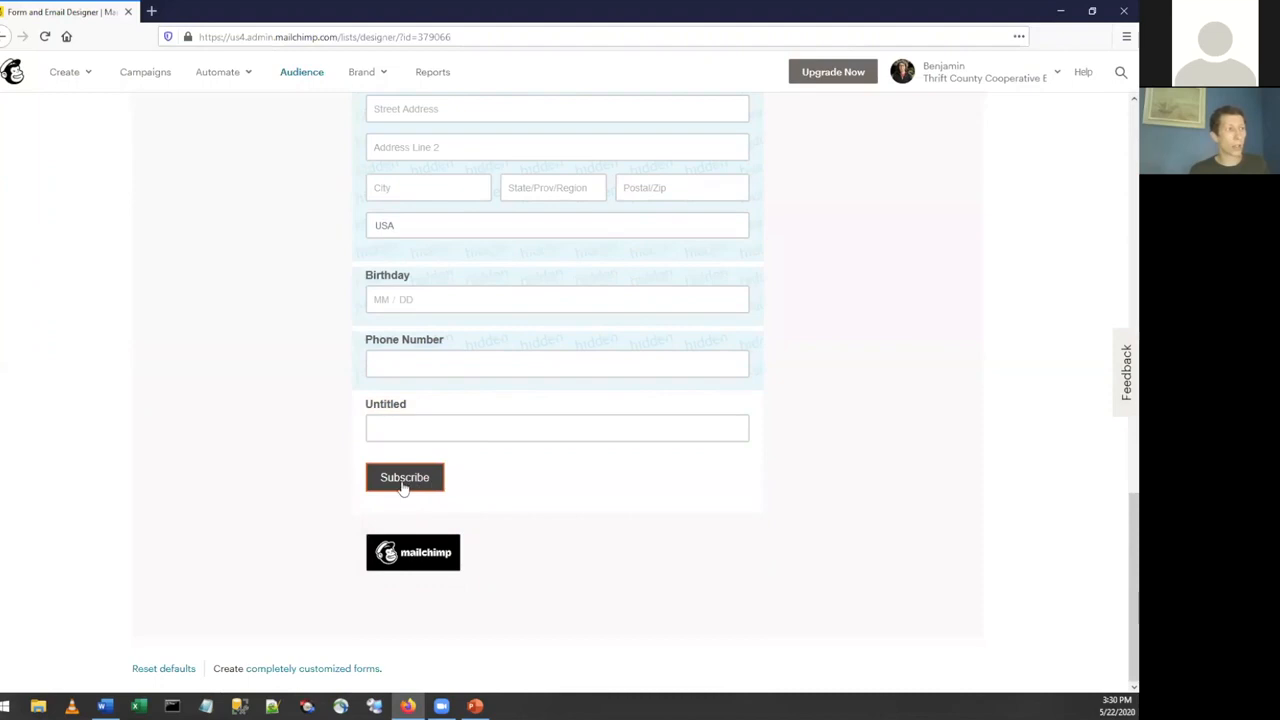
Open the public signup form through its signup form URL in a new browser tab.
scroll(585, 505, "up", 4)
scroll(585, 505, "up", 4)
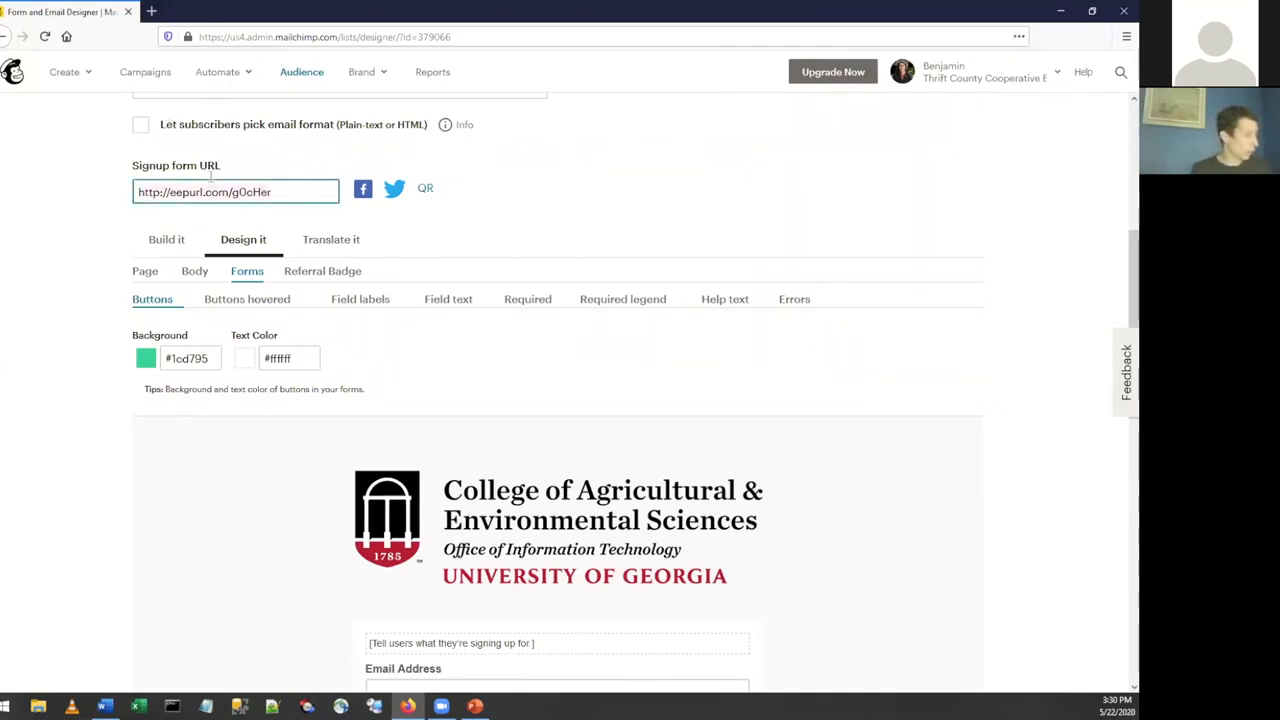
left_click(151, 11)
left_click(224, 36)
type("http://eepurl.com/g0cHer")
key("Return")
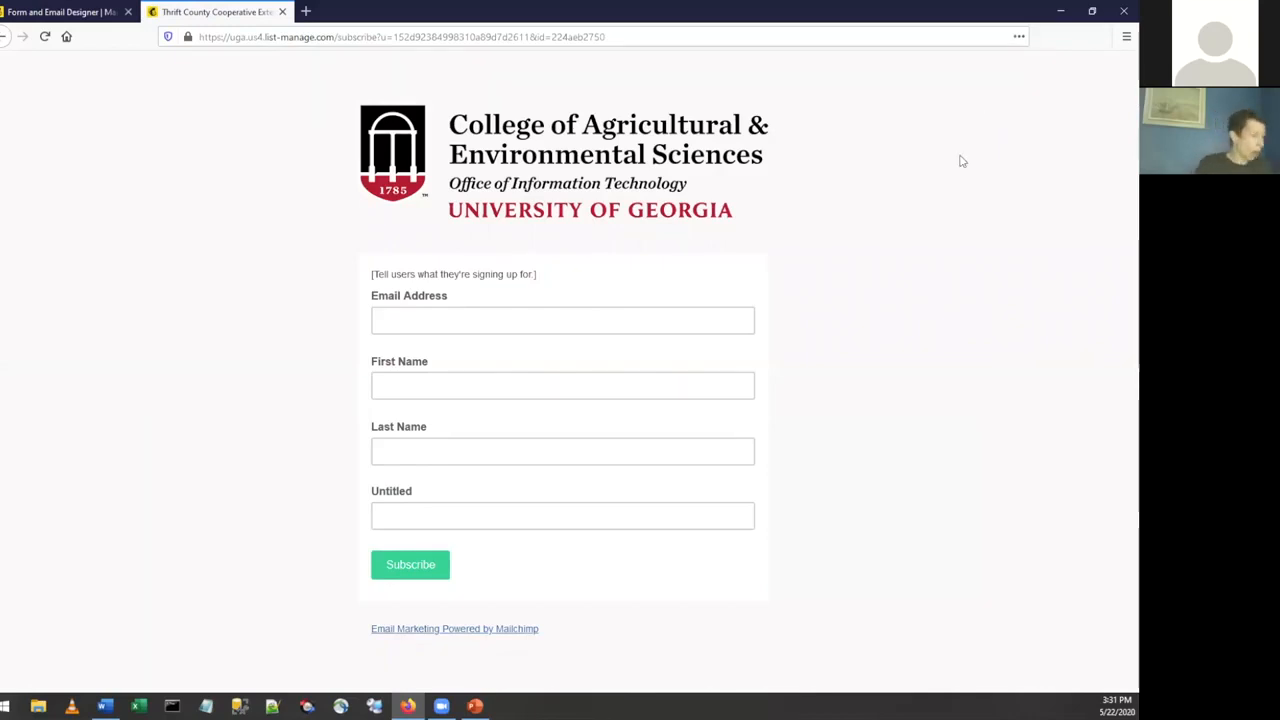
Preview the public signup form at iPhone 5/SE size in responsive view, restore the normal view, and return to the form designer.
key("ctrl+shift+m")
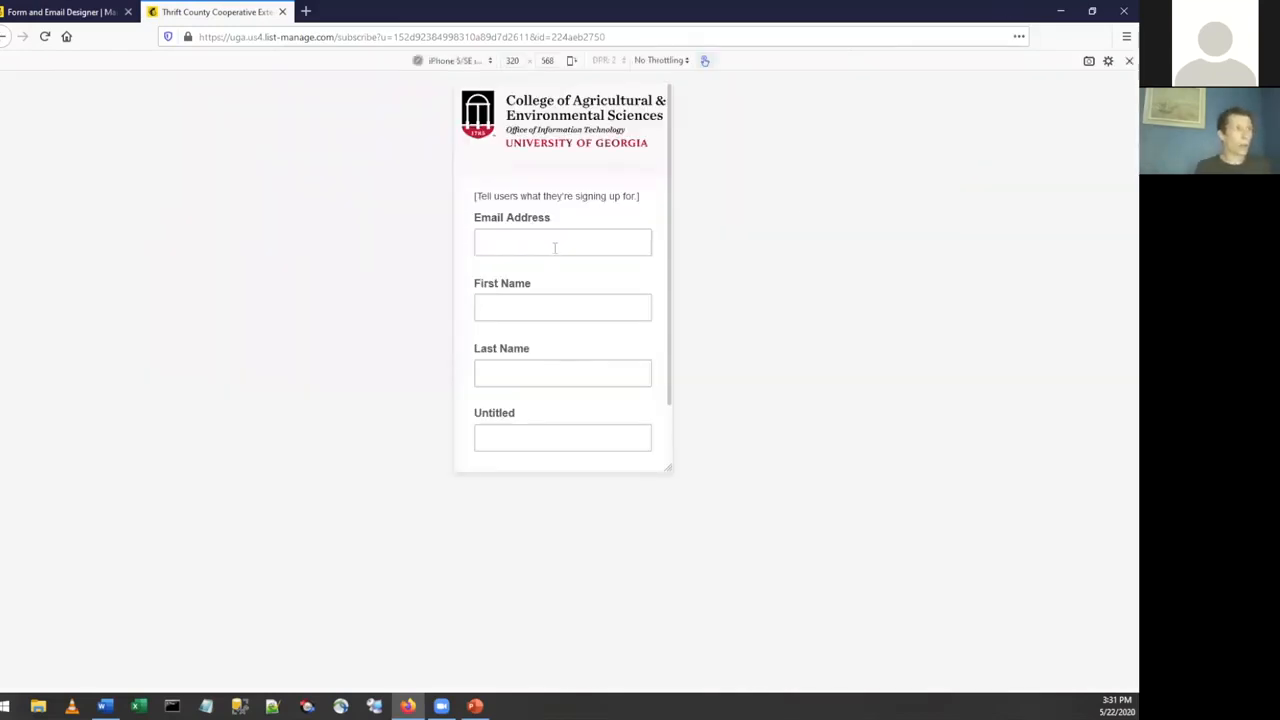
scroll(590, 242, "down", 2)
scroll(590, 241, "up", 2)
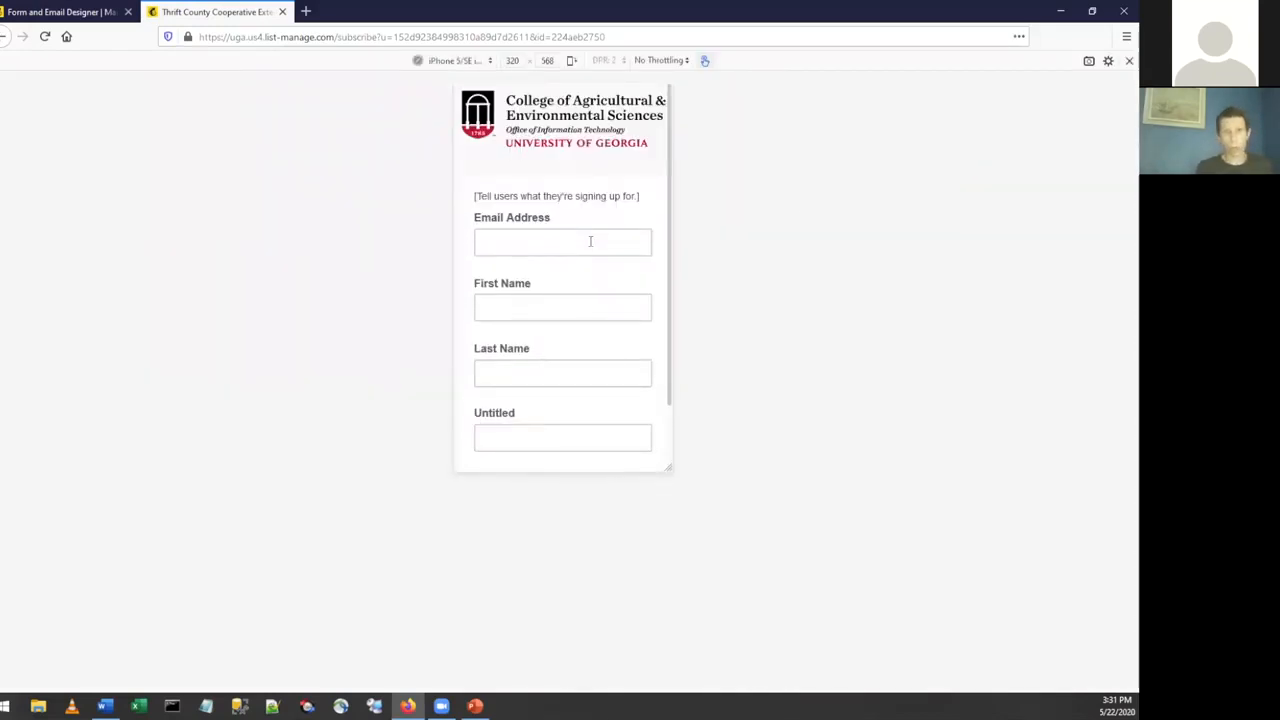
key("ctrl+shift+m")
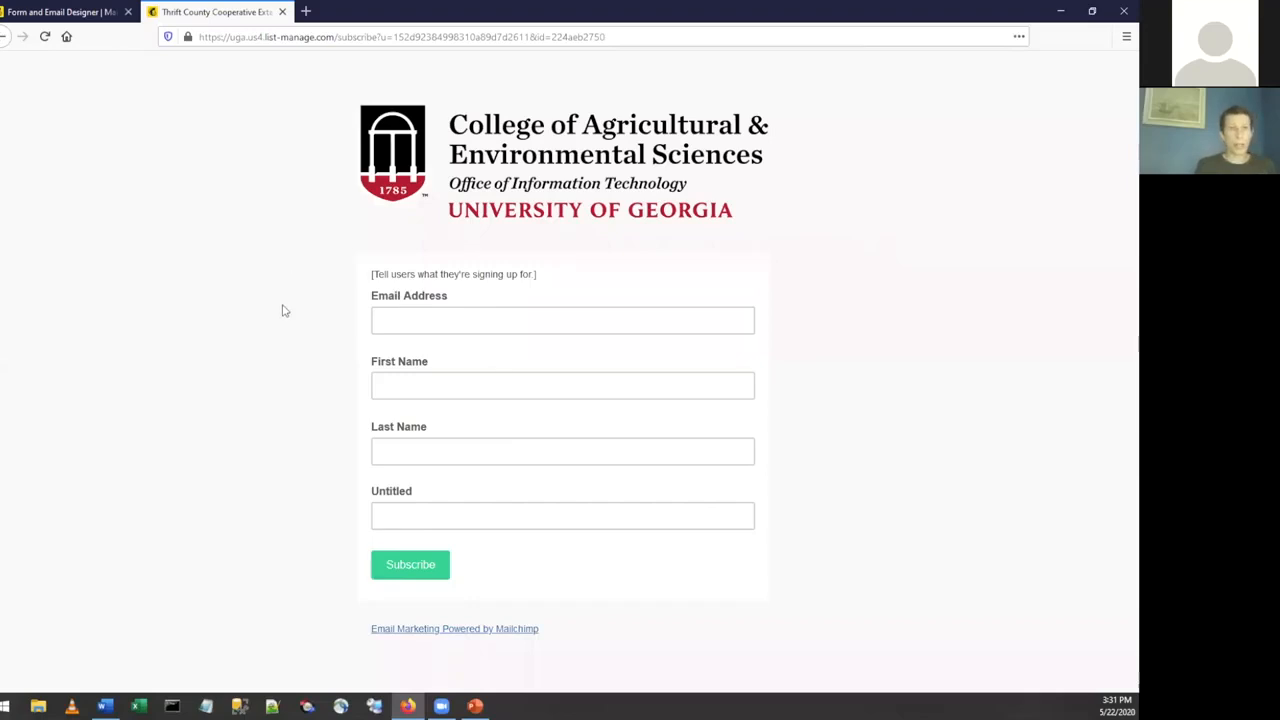
left_click(60, 12)
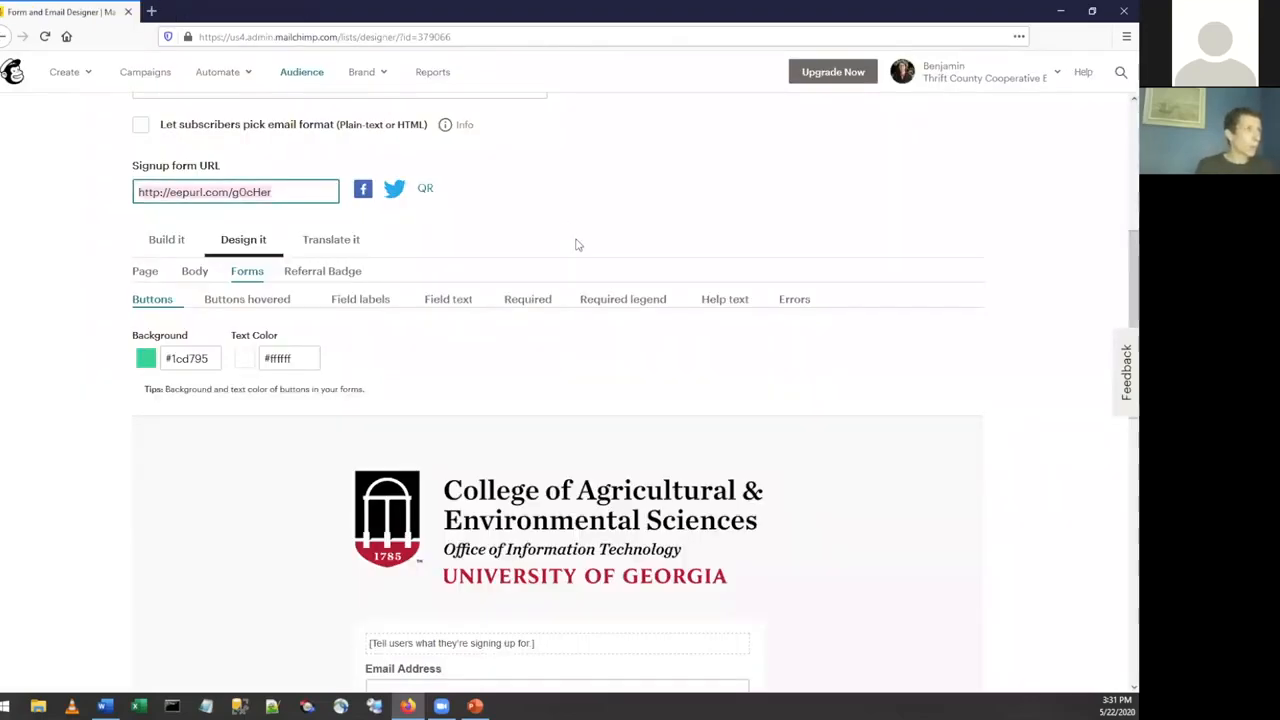
scroll(576, 244, "up", 5)
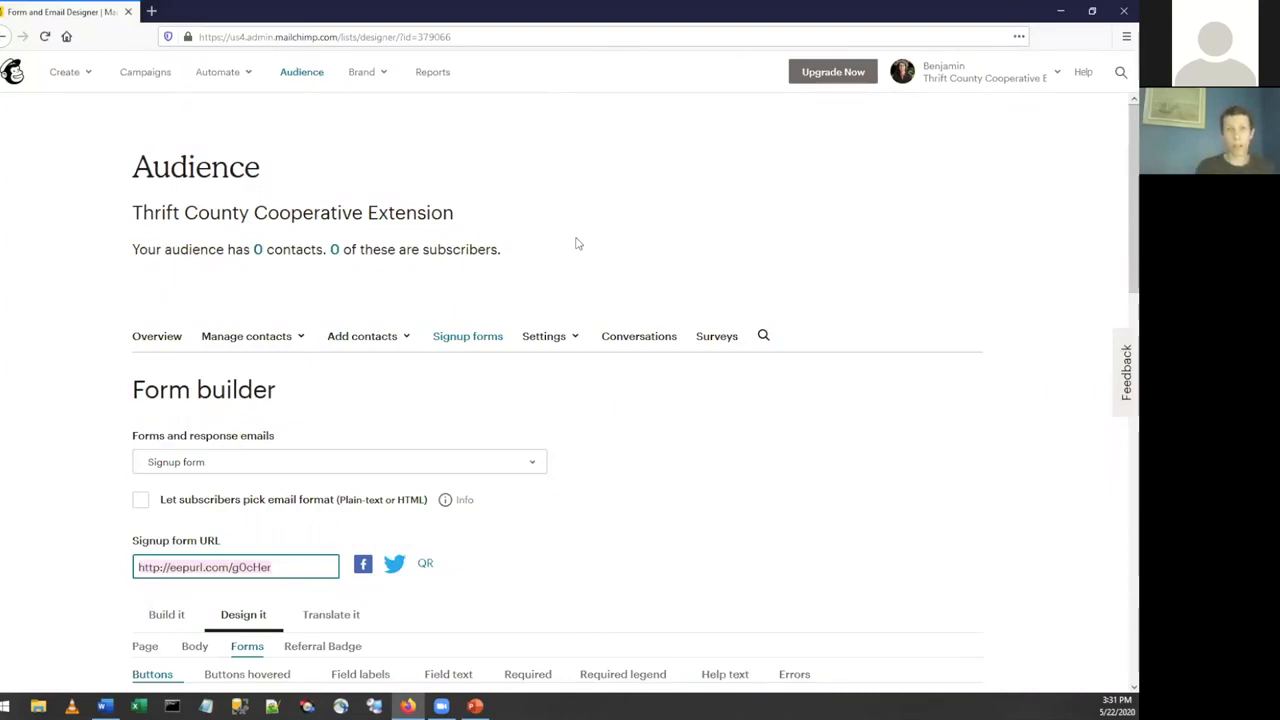
scroll(474, 314, "down", 3)
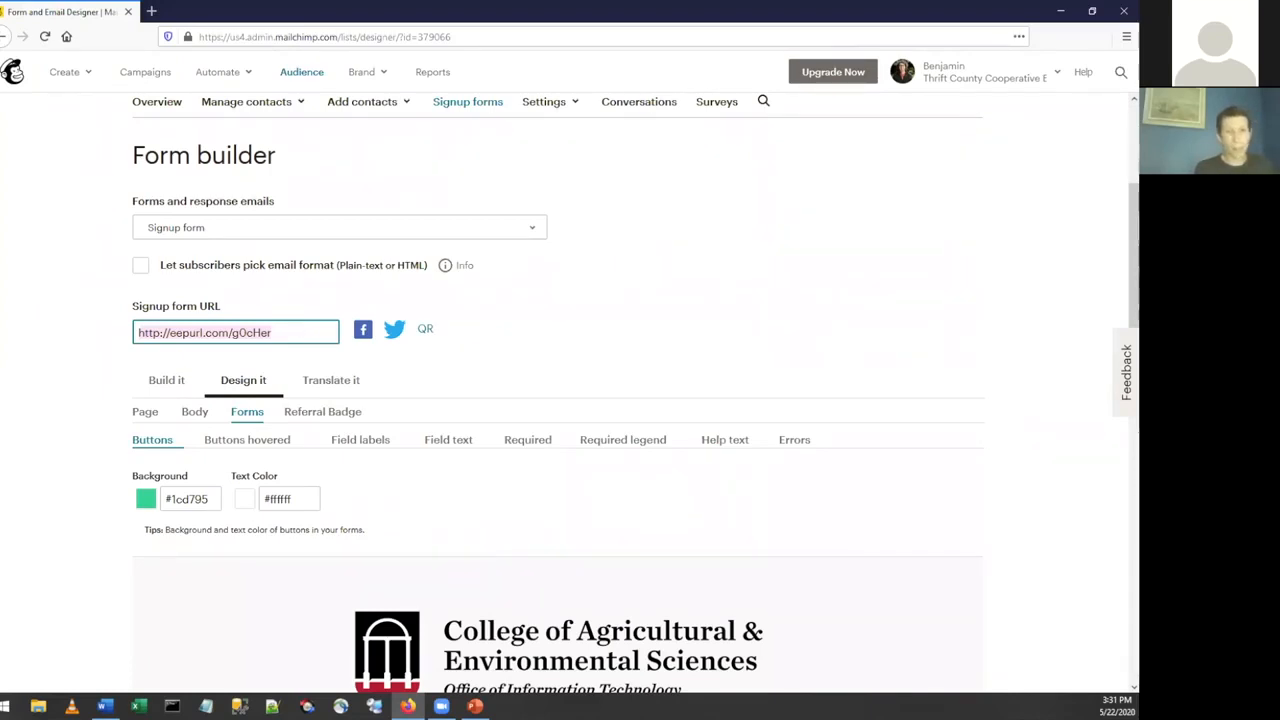
Open the CAES Office of Information Technology's public signup form in a new browser tab from its copied short link.
key("alt+Tab")
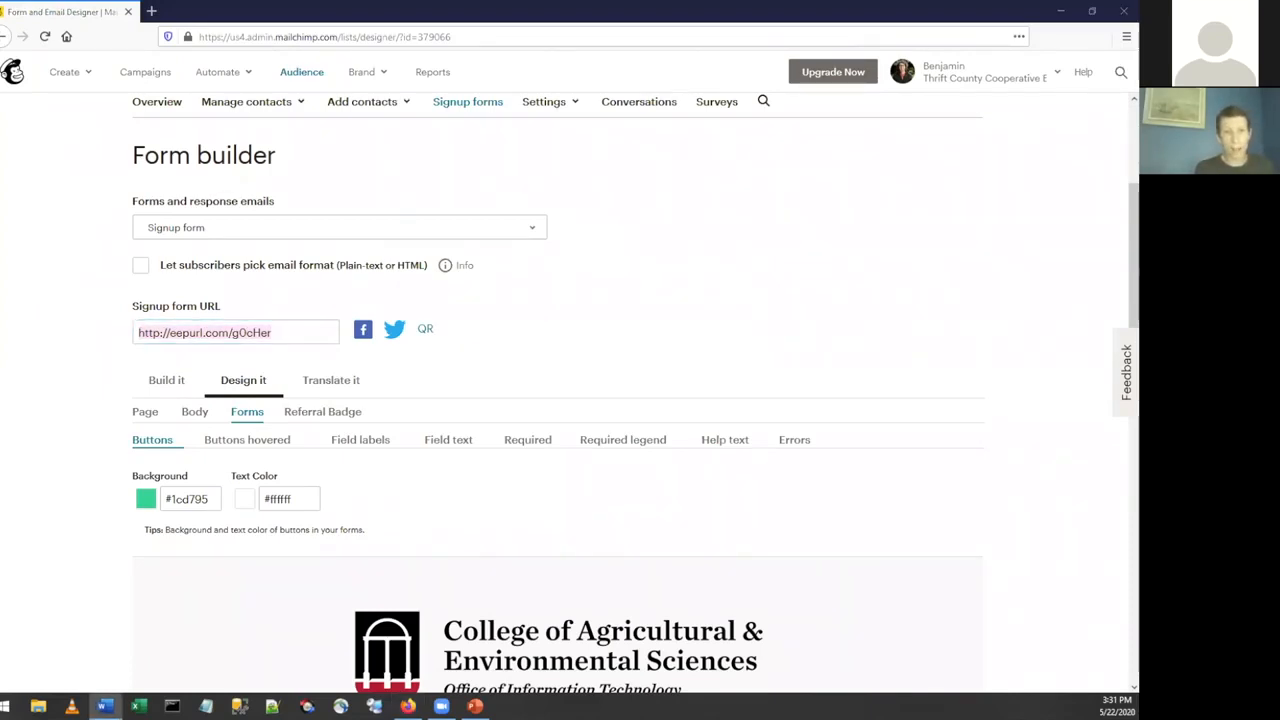
left_click(151, 11)
type("http://eepurl.com/gWrZKL")
key("Return")
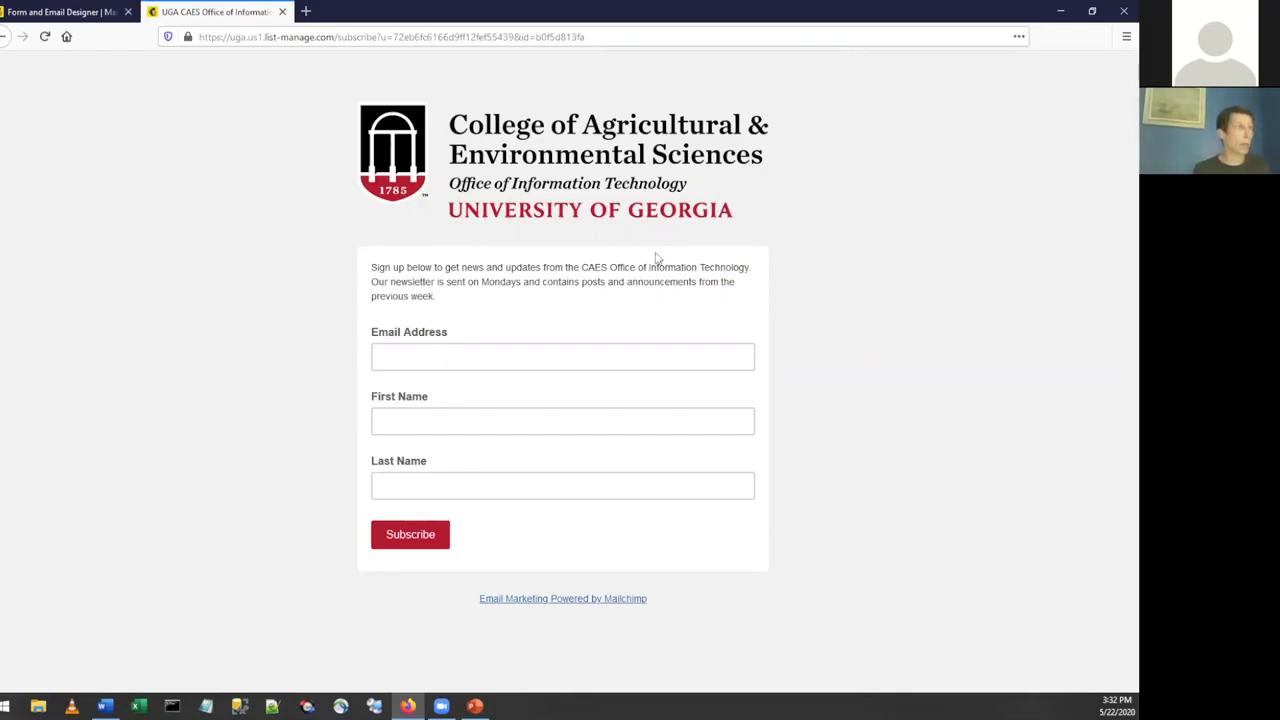
left_click(220, 37)
type("http://eepurl.com/gWrZKL")
left_click_drag(290, 37, 178, 37)
key("ctrl+c")
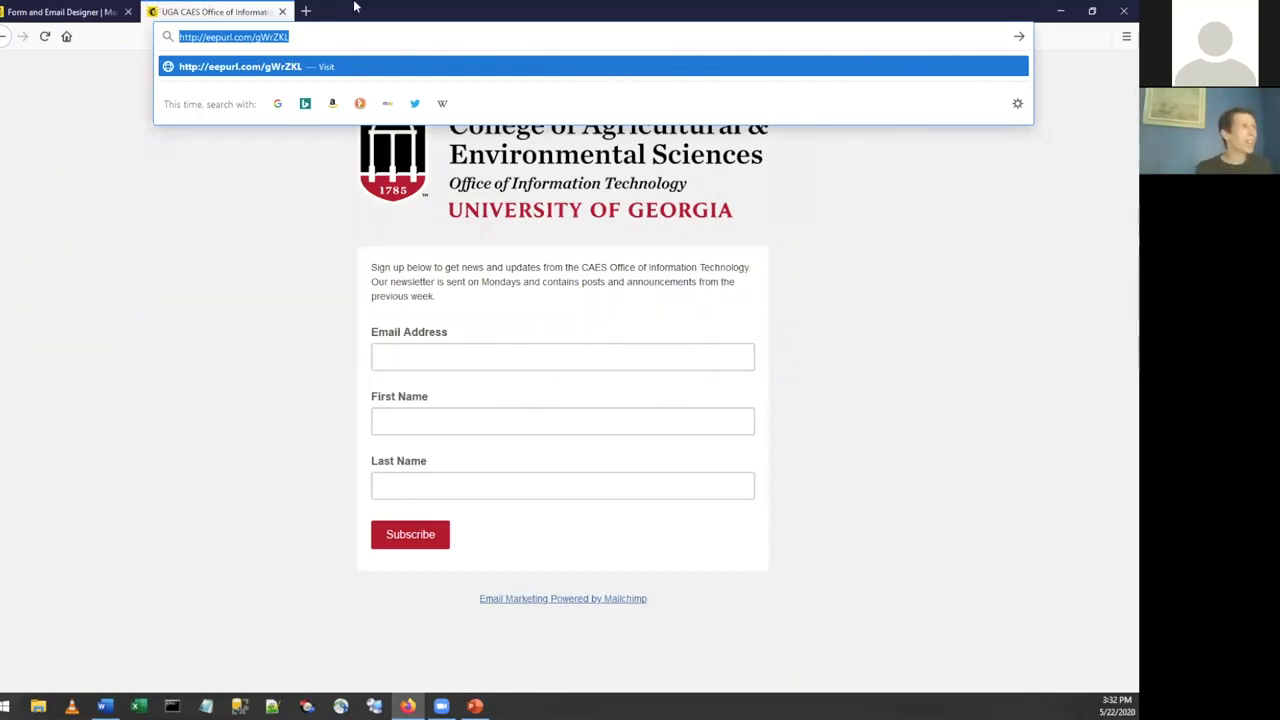
Find the Extension Trainings System by searching for "training" in a new browser tab and open its home page.
left_click(306, 11)
type("training")
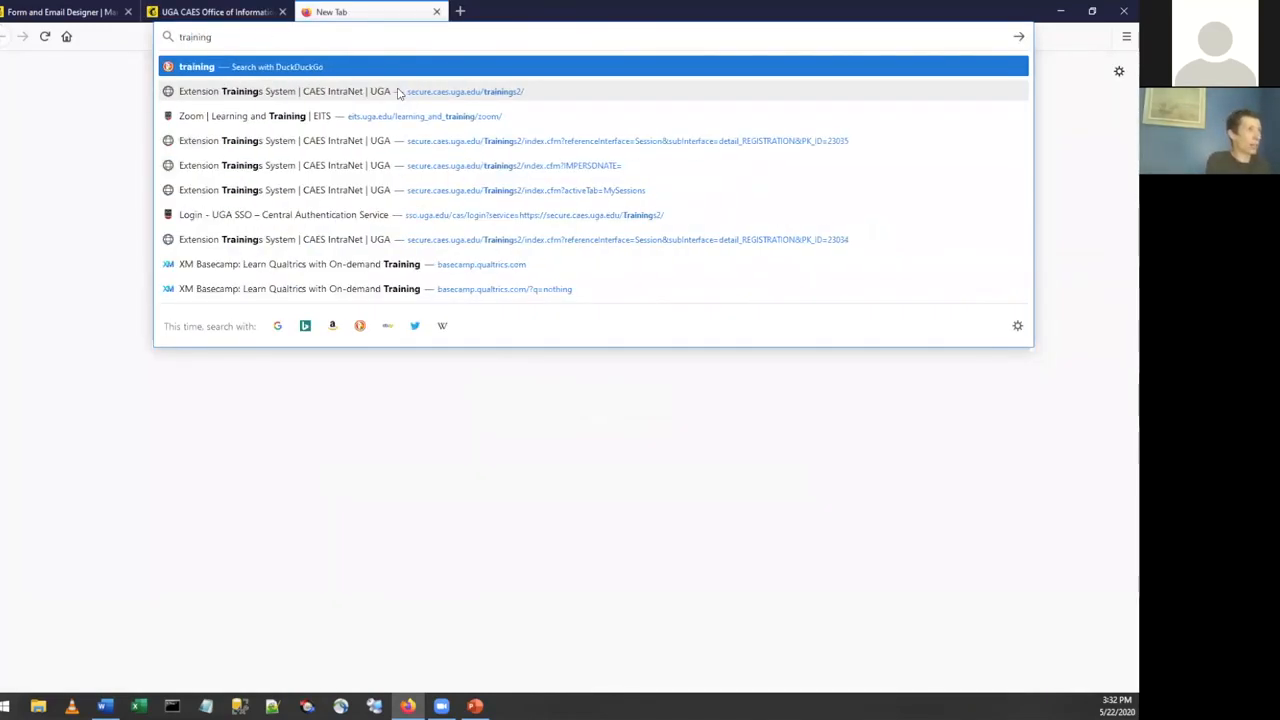
left_click(398, 92)
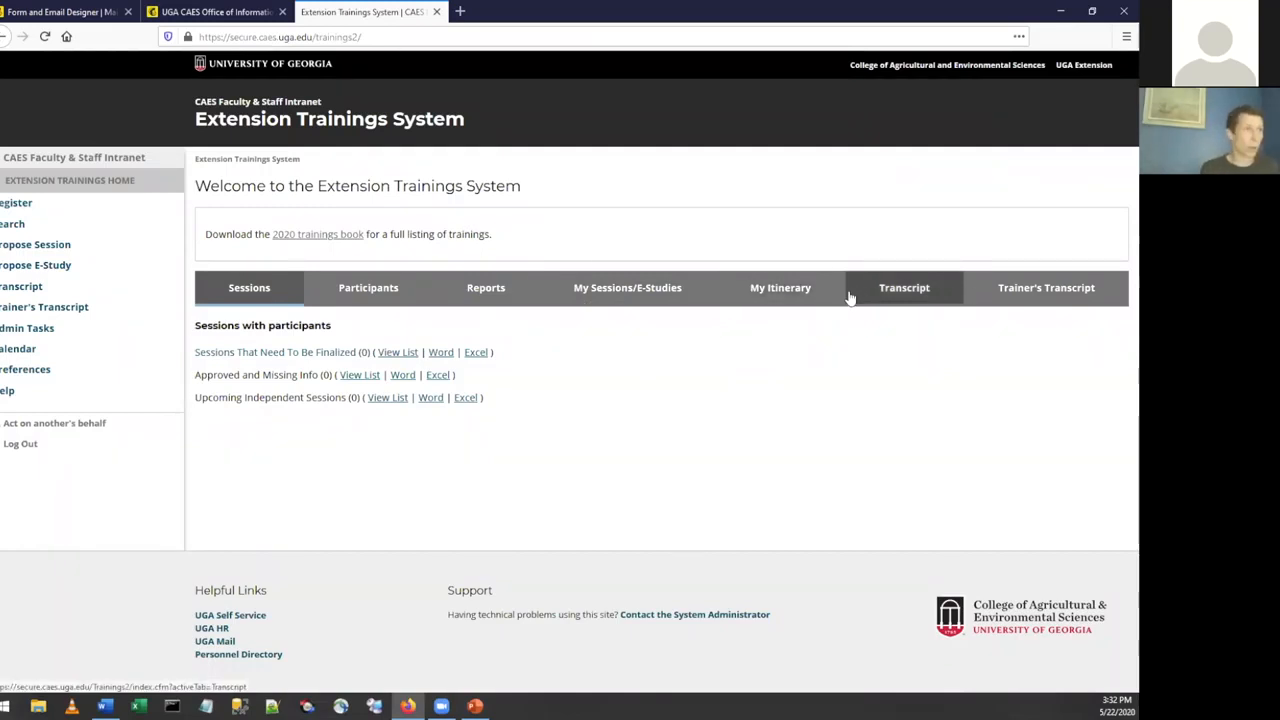
Open the Email Roster form of the MailChimp 102 session SES-023034 from the list of own sessions.
left_click(600, 290)
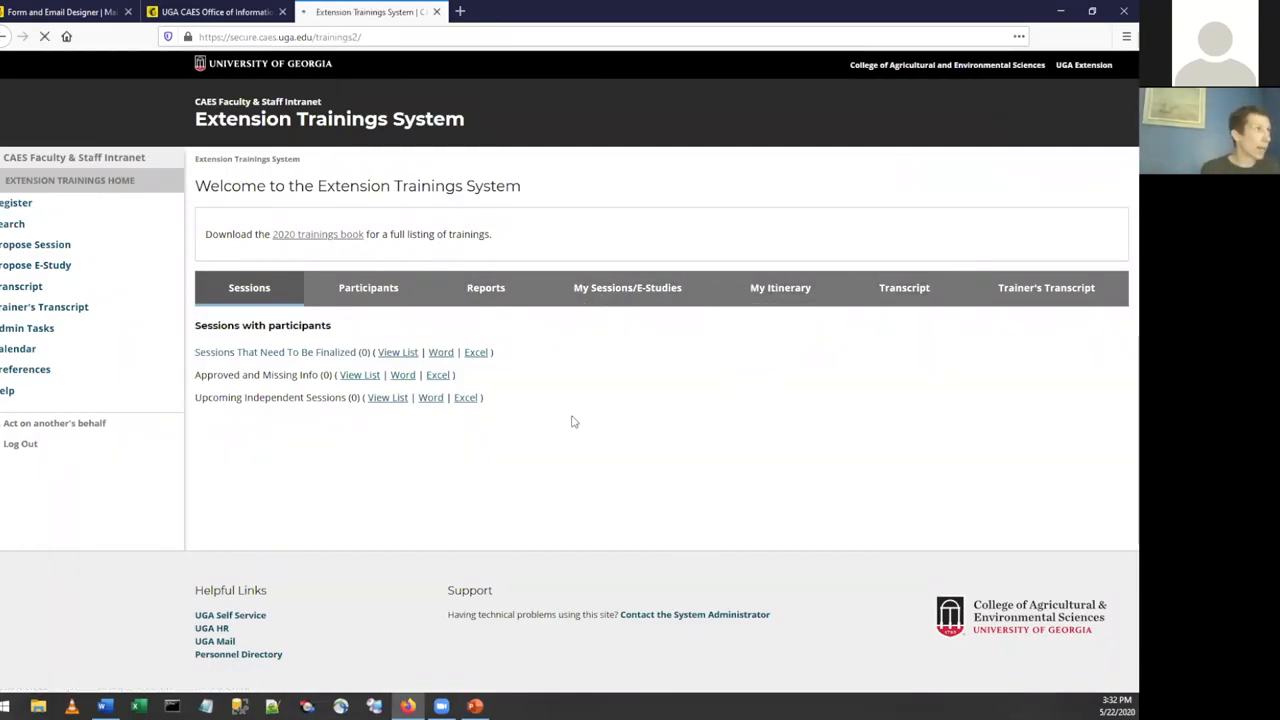
left_click(405, 423)
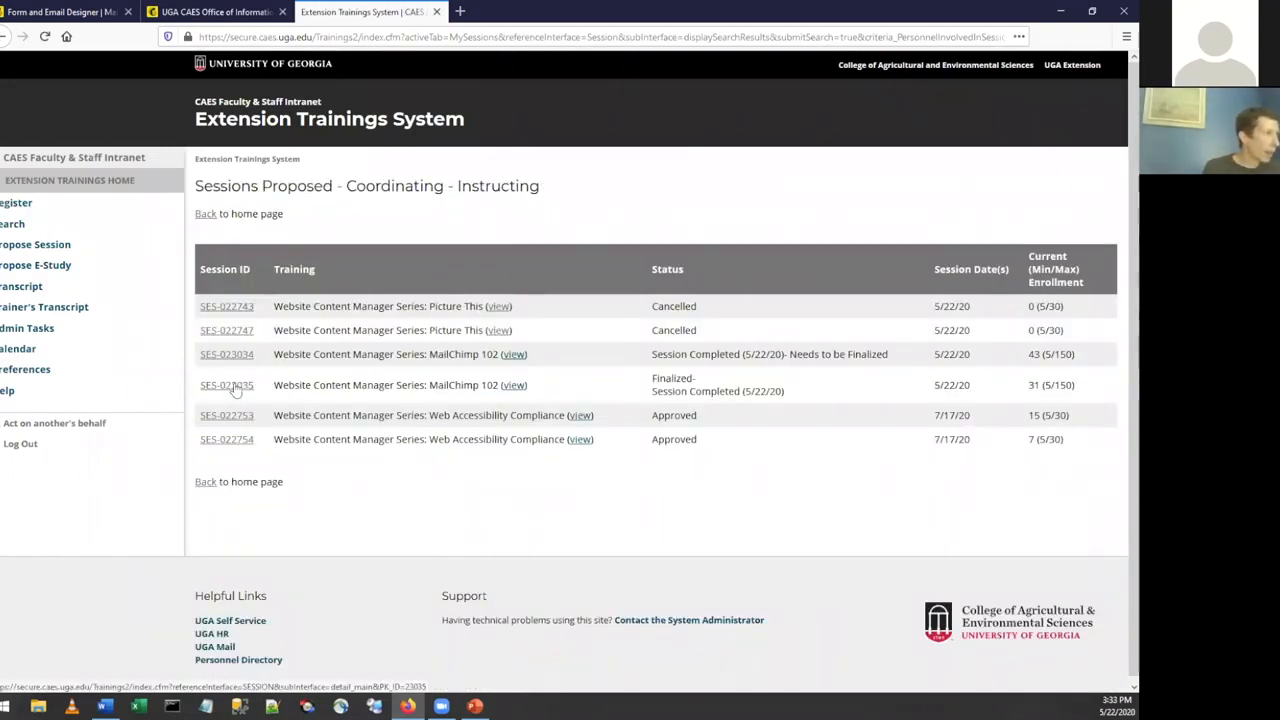
left_click(227, 354)
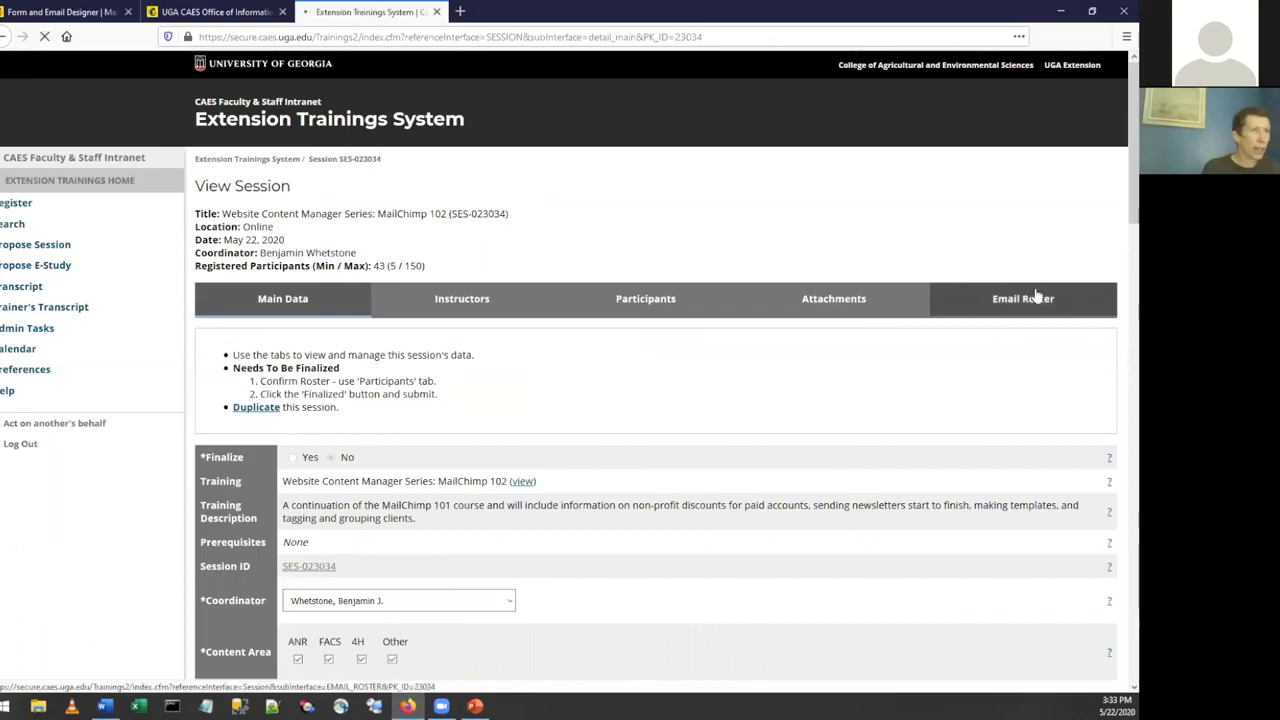
left_click(1020, 298)
scroll(574, 511, "down", 3)
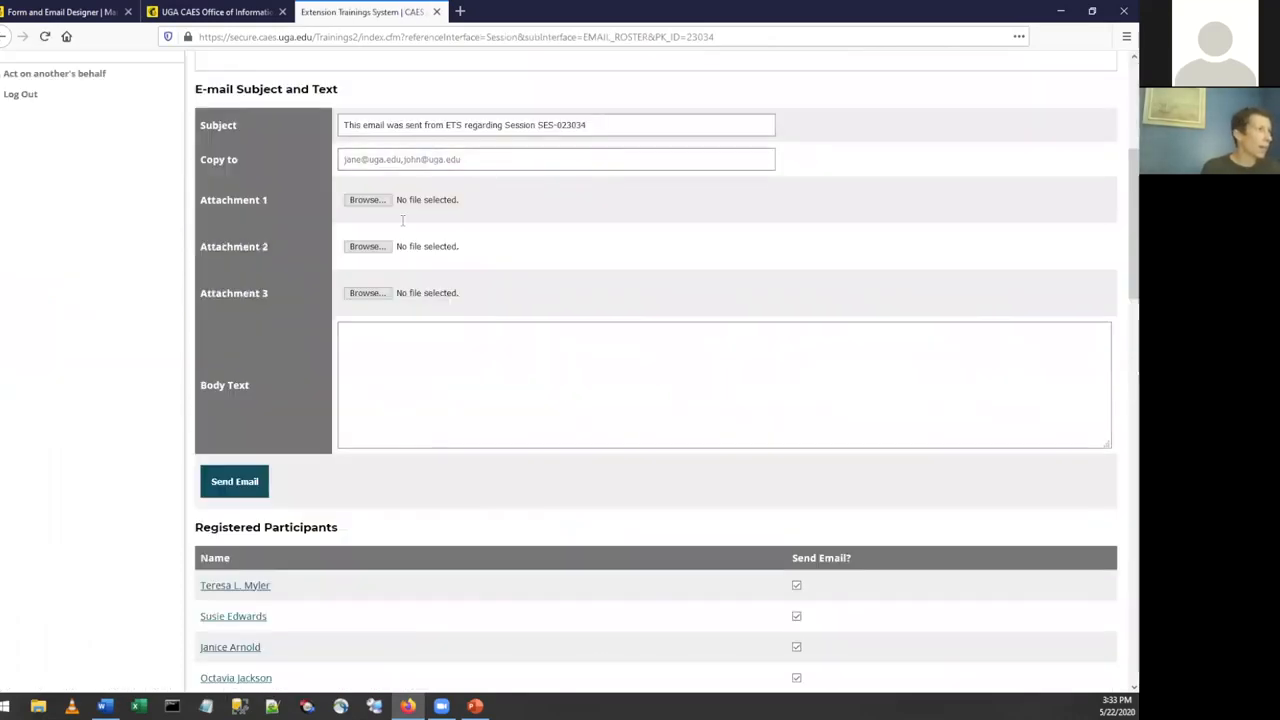
left_click(461, 378)
type("Hey, would you please")
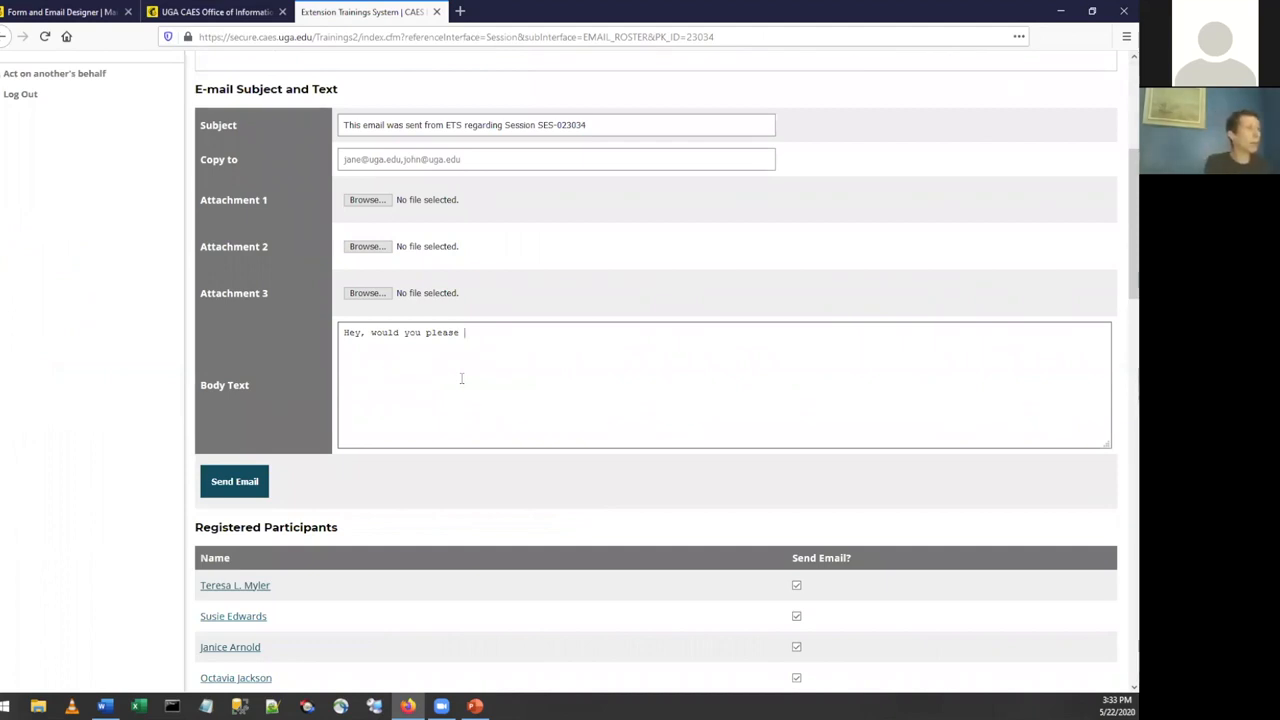
type(" sign up?")
key("Return")
key("Return")
key("ctrl+v")
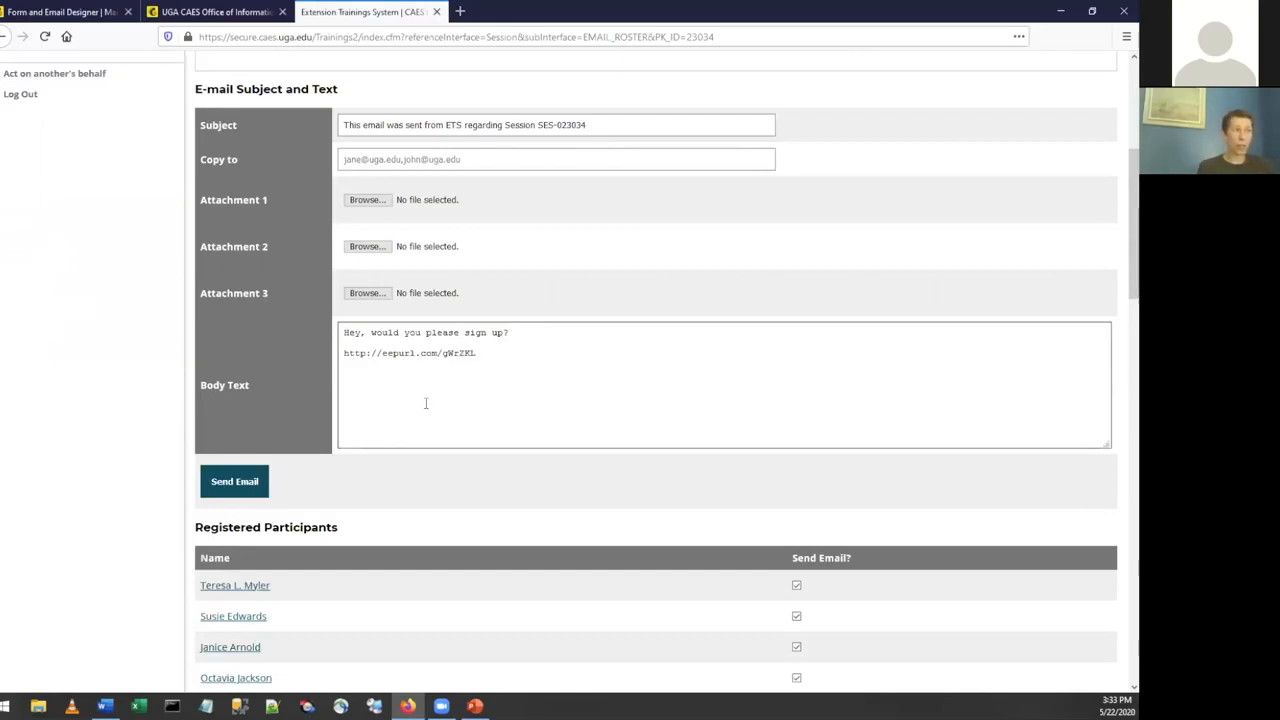
left_click(245, 485)
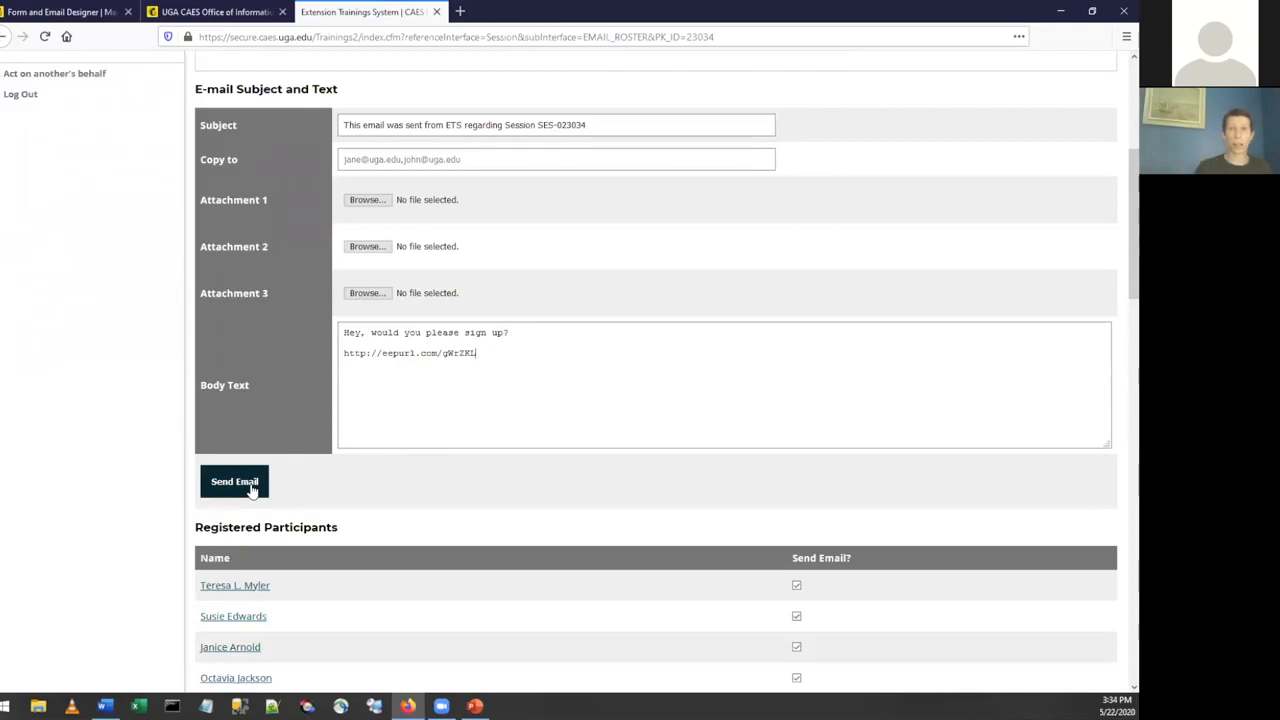
left_click(252, 486)
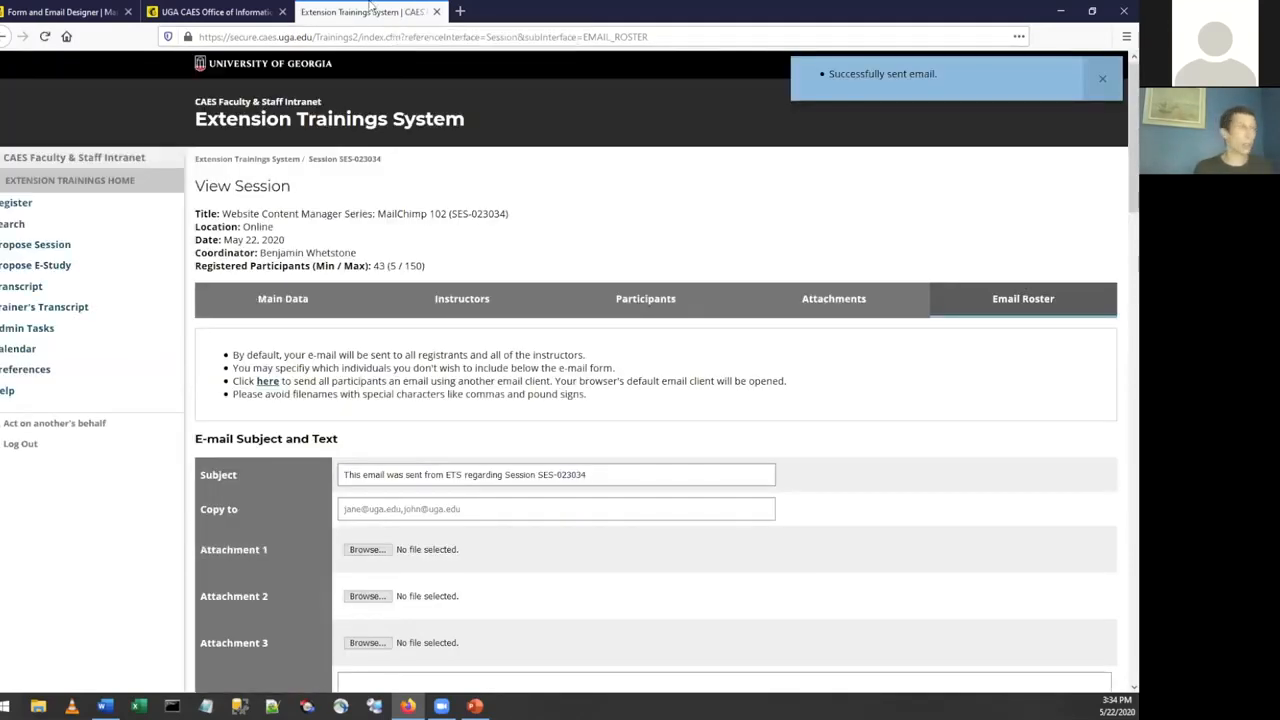
Close the trainings system and public signup form tabs, and switch to the PowerPoint slide show at "Chapter 2 Categorize your list".
key("ctrl+w")
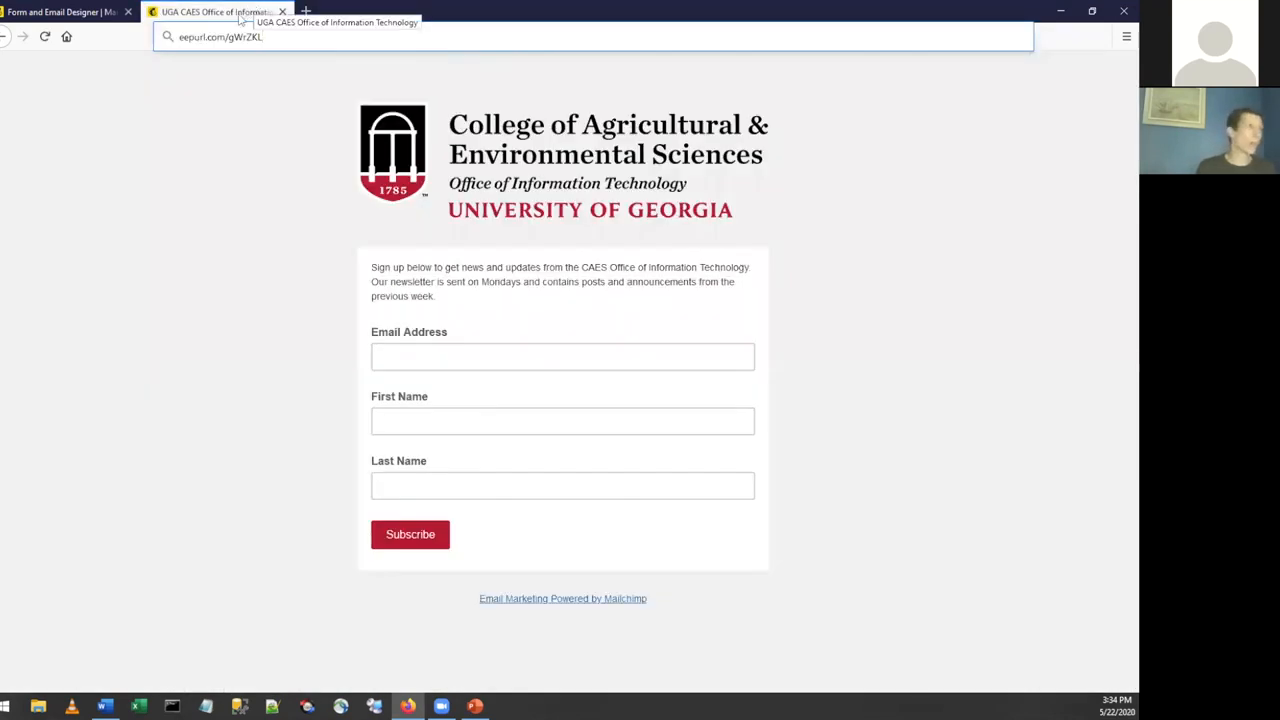
key("ctrl+w")
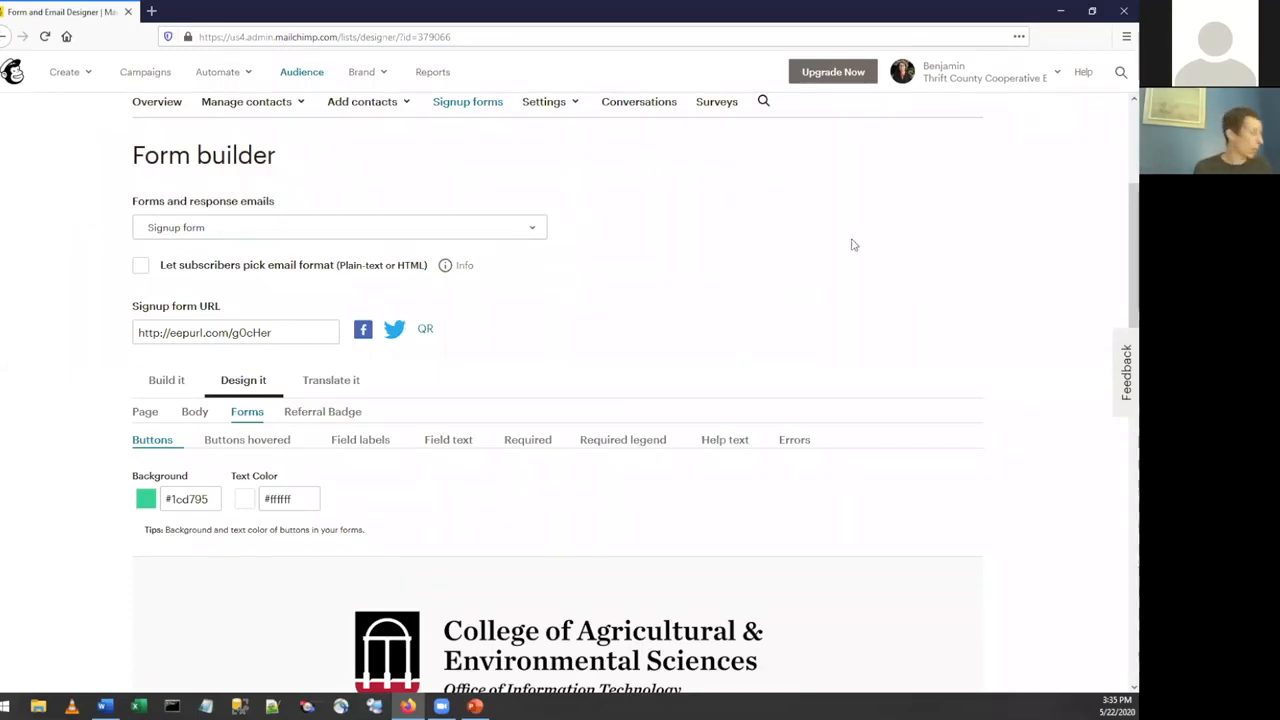
key("alt+Tab")
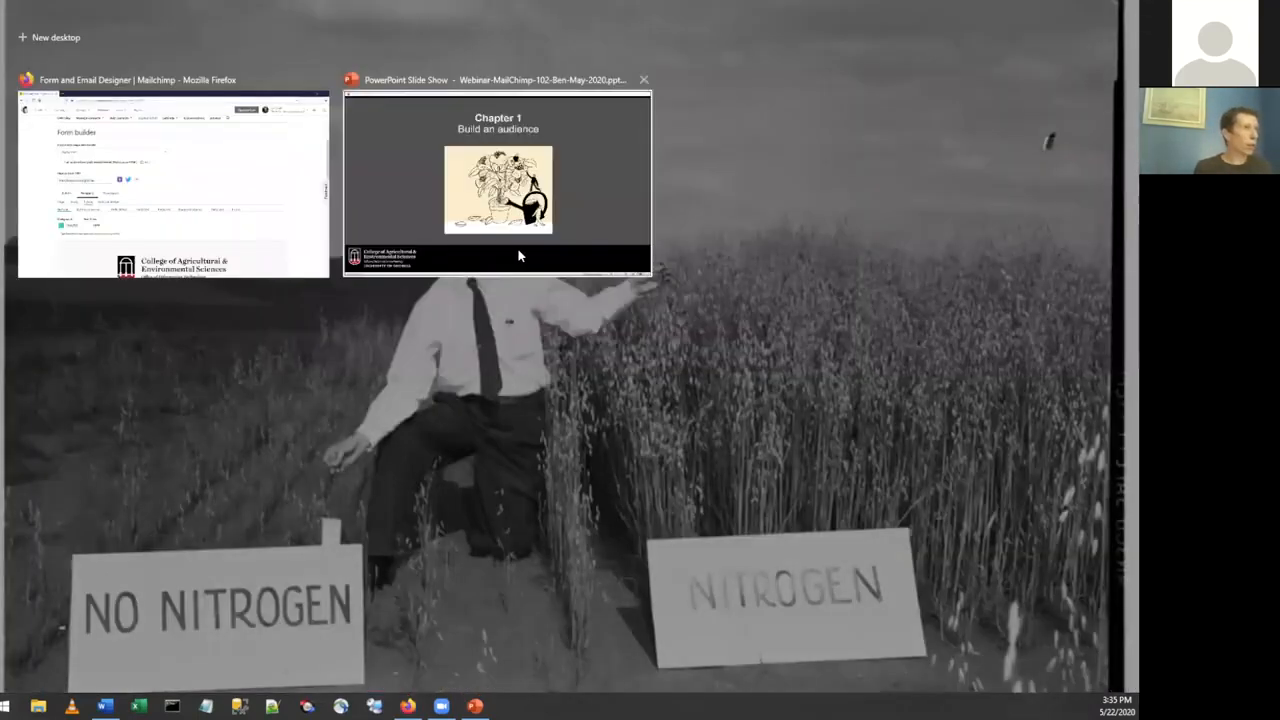
left_click(517, 251)
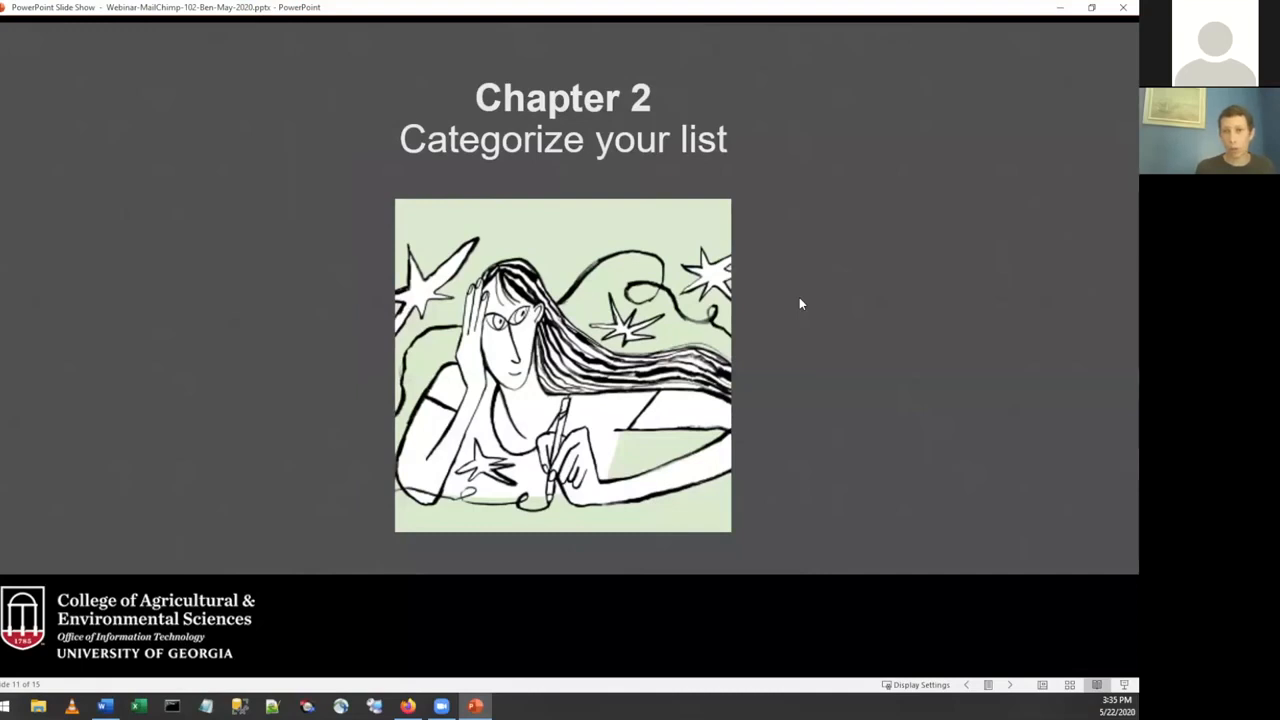
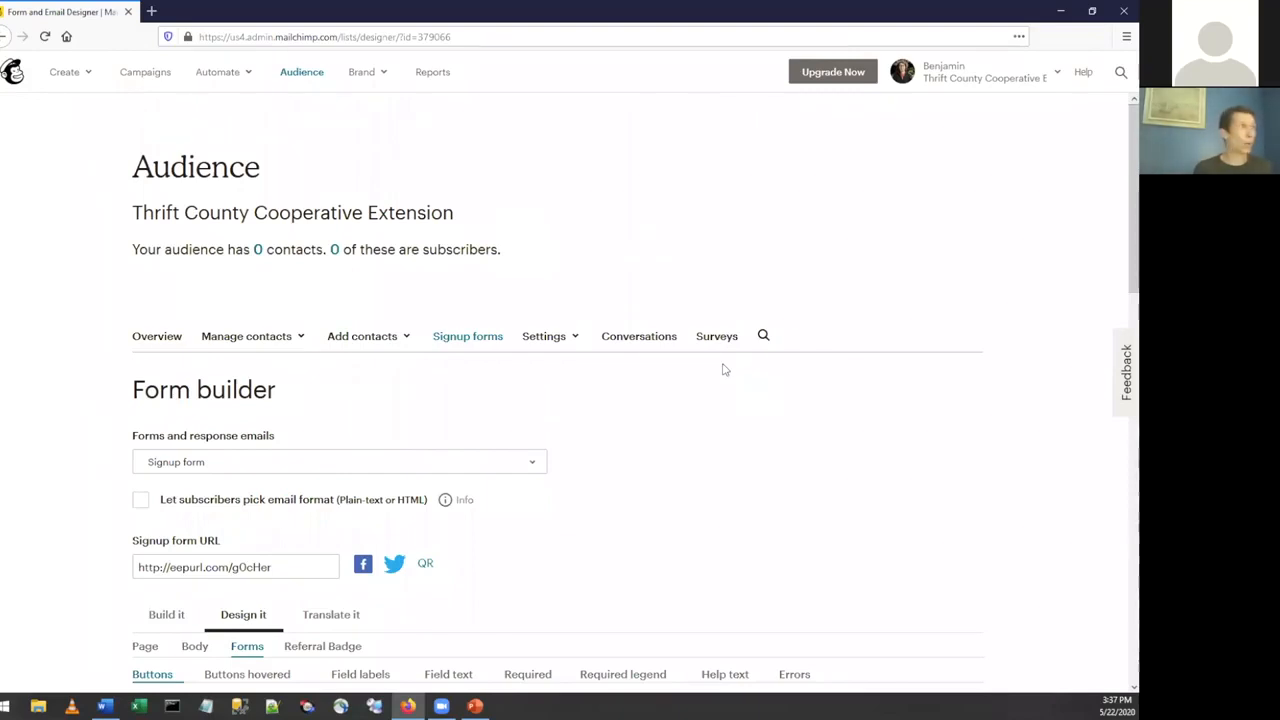
Open the groups section of the Thrift County Cooperative Extension audience's contact management and start creating new groups.
left_click(320, 82)
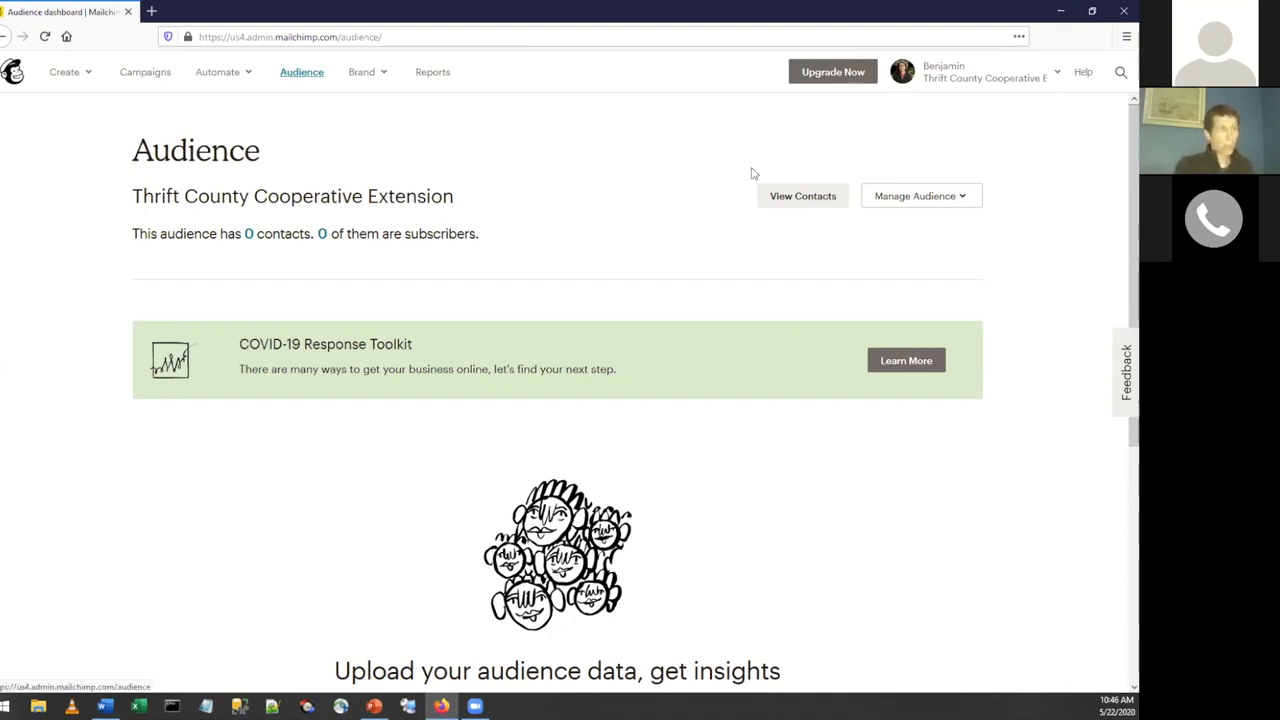
left_click(917, 197)
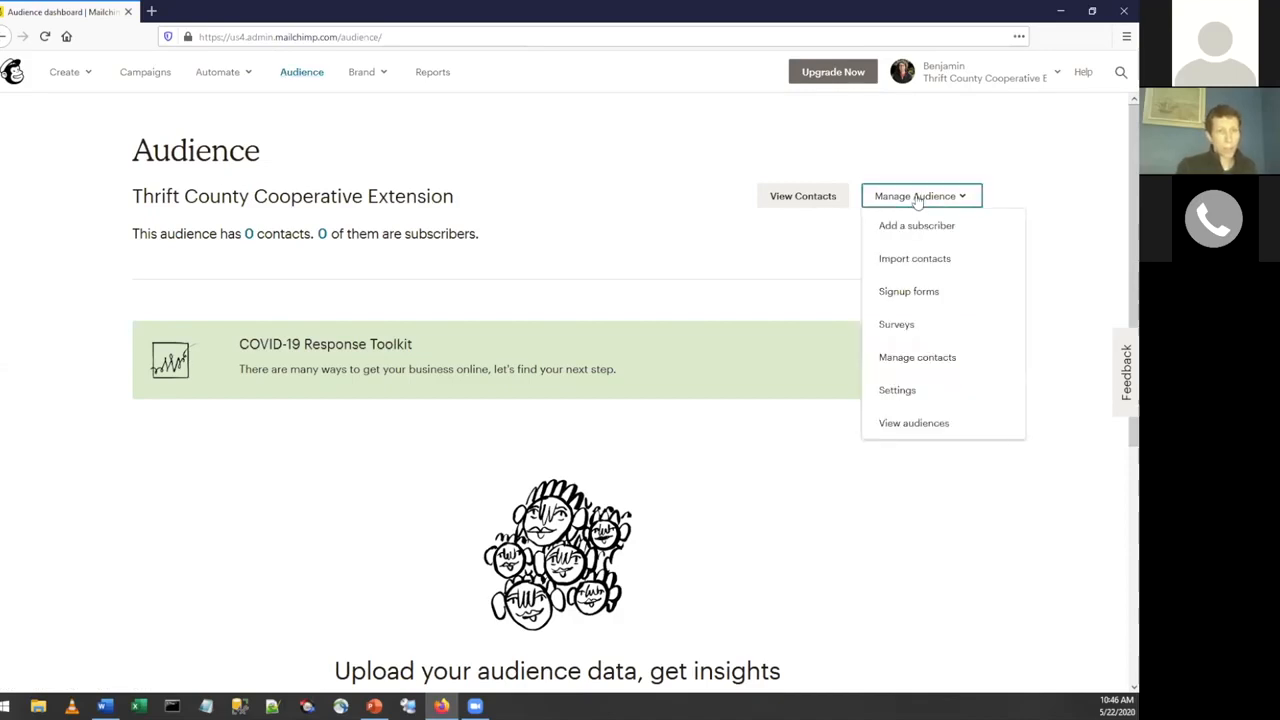
left_click(925, 368)
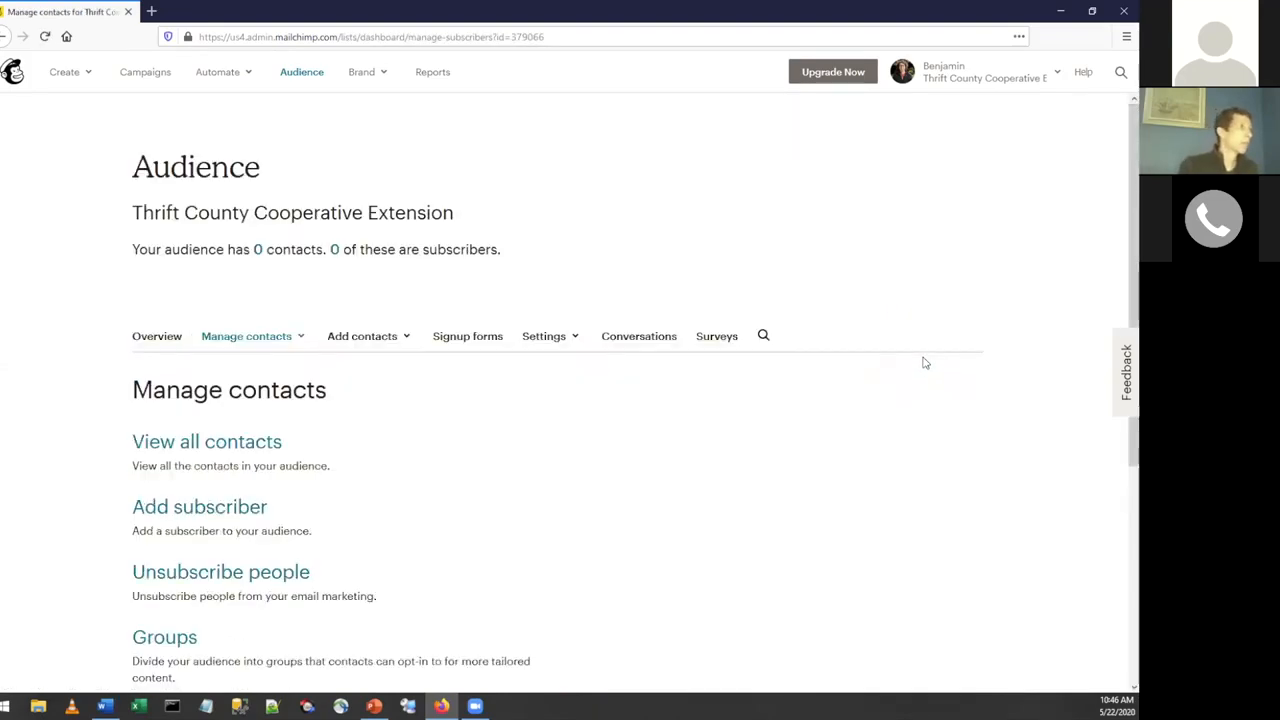
scroll(925, 363, "down", 2)
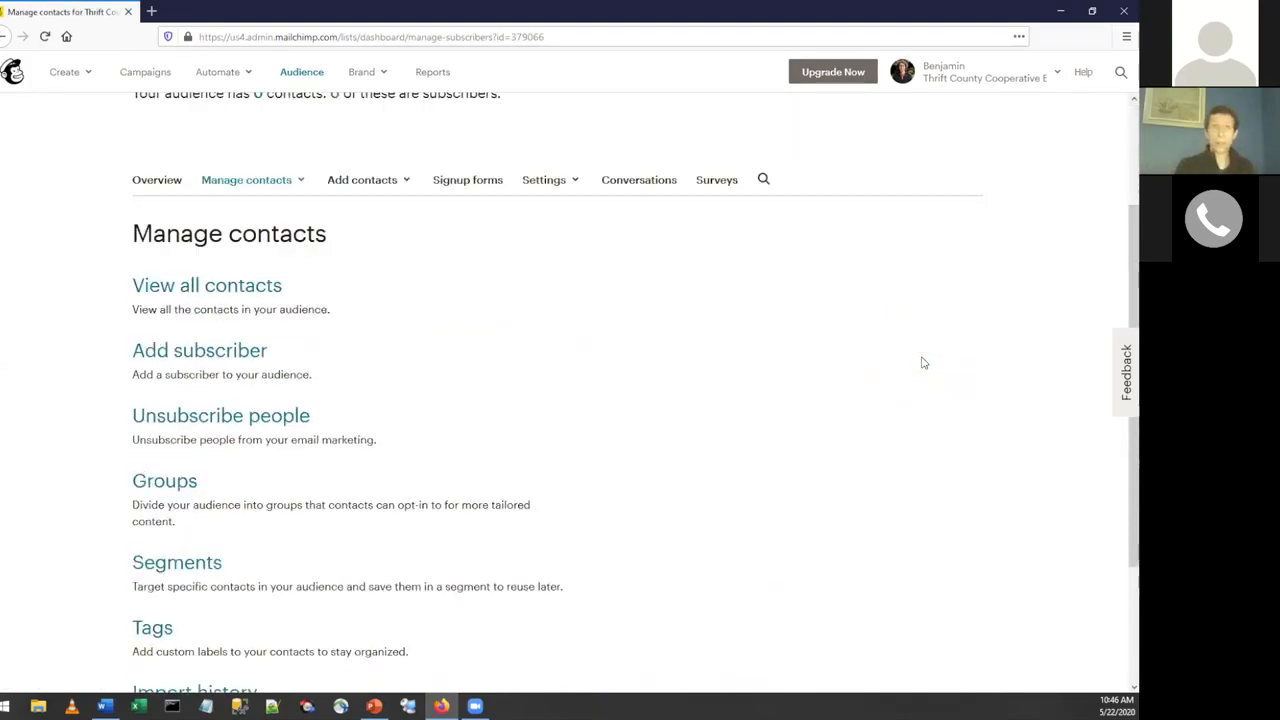
scroll(780, 339, "down", 1)
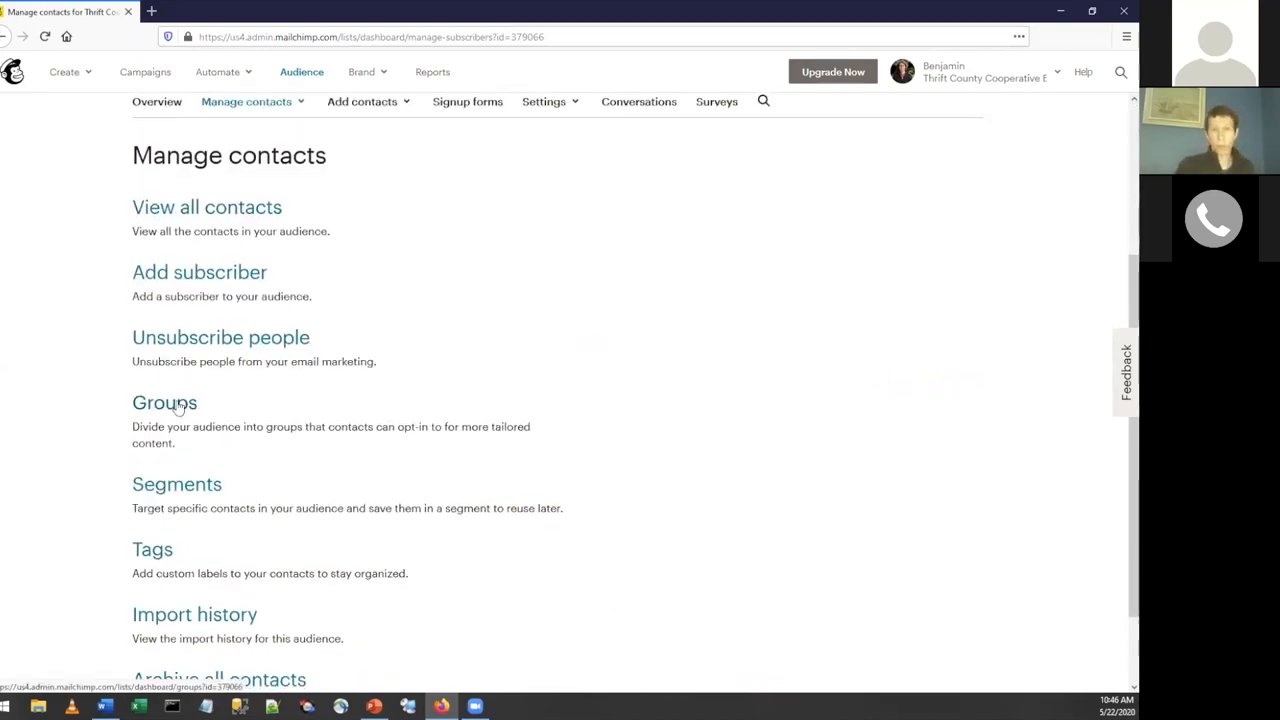
left_click(178, 404)
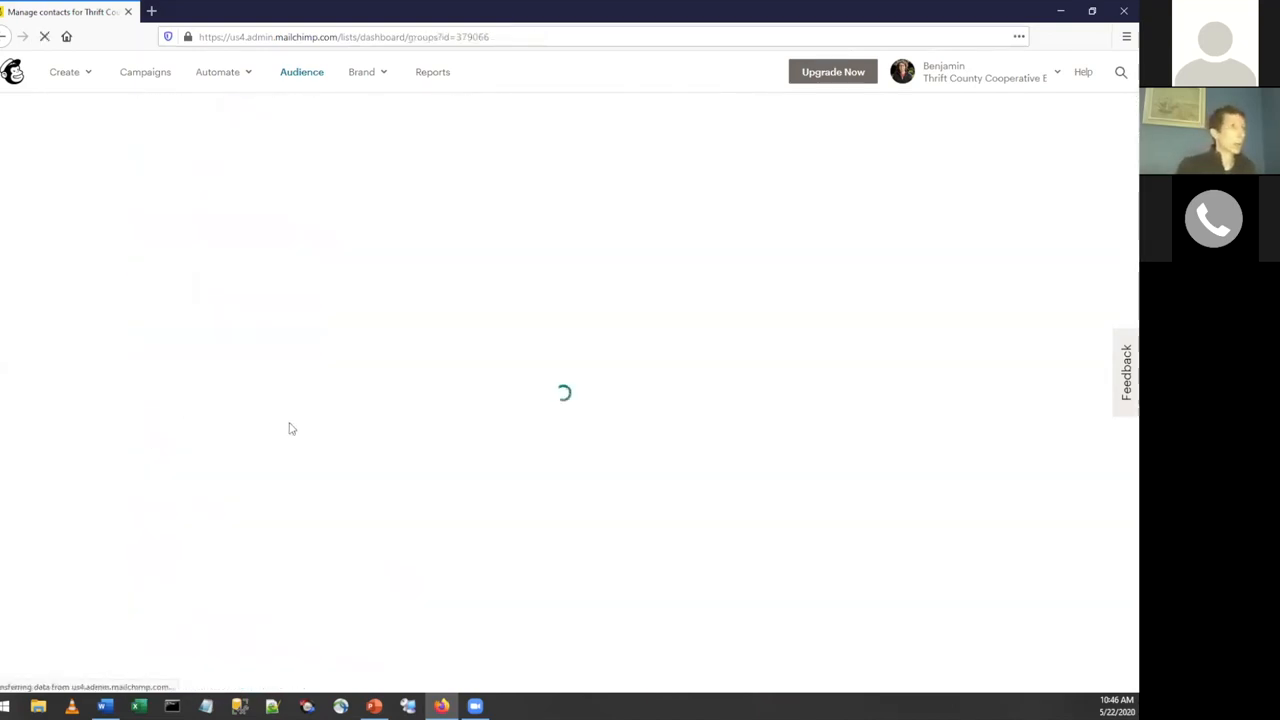
scroll(706, 359, "down", 1)
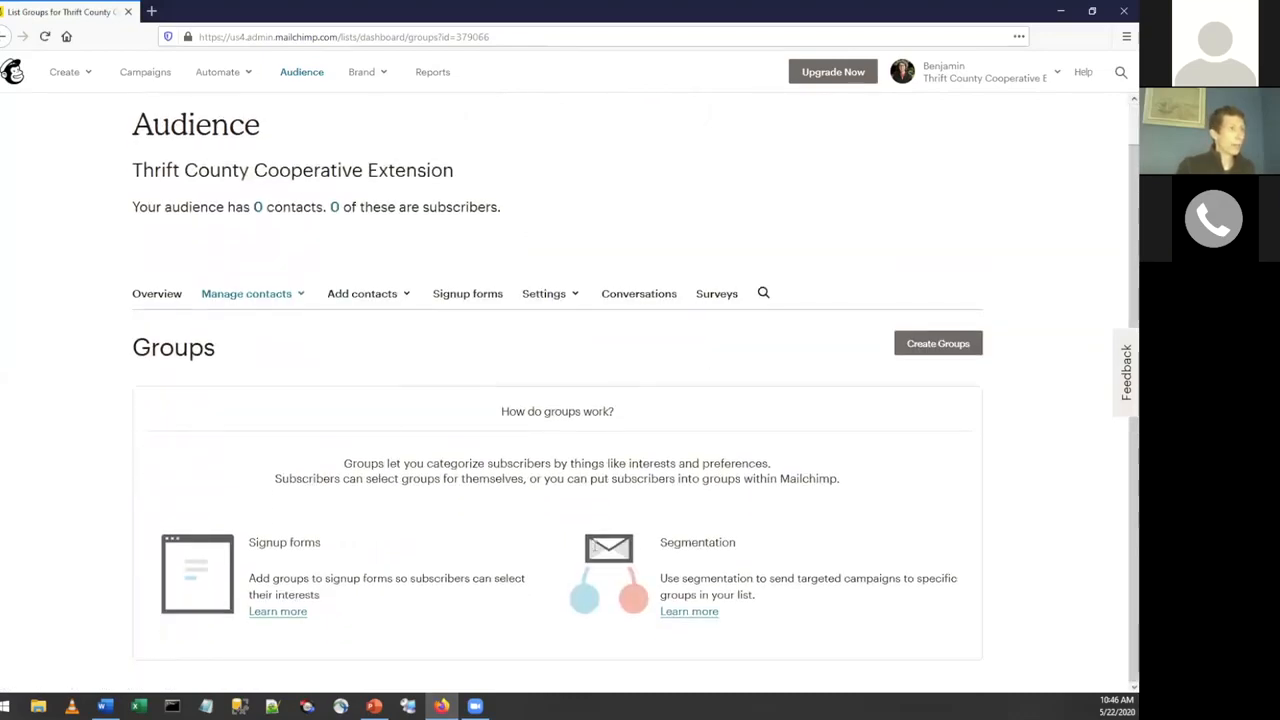
left_click(935, 350)
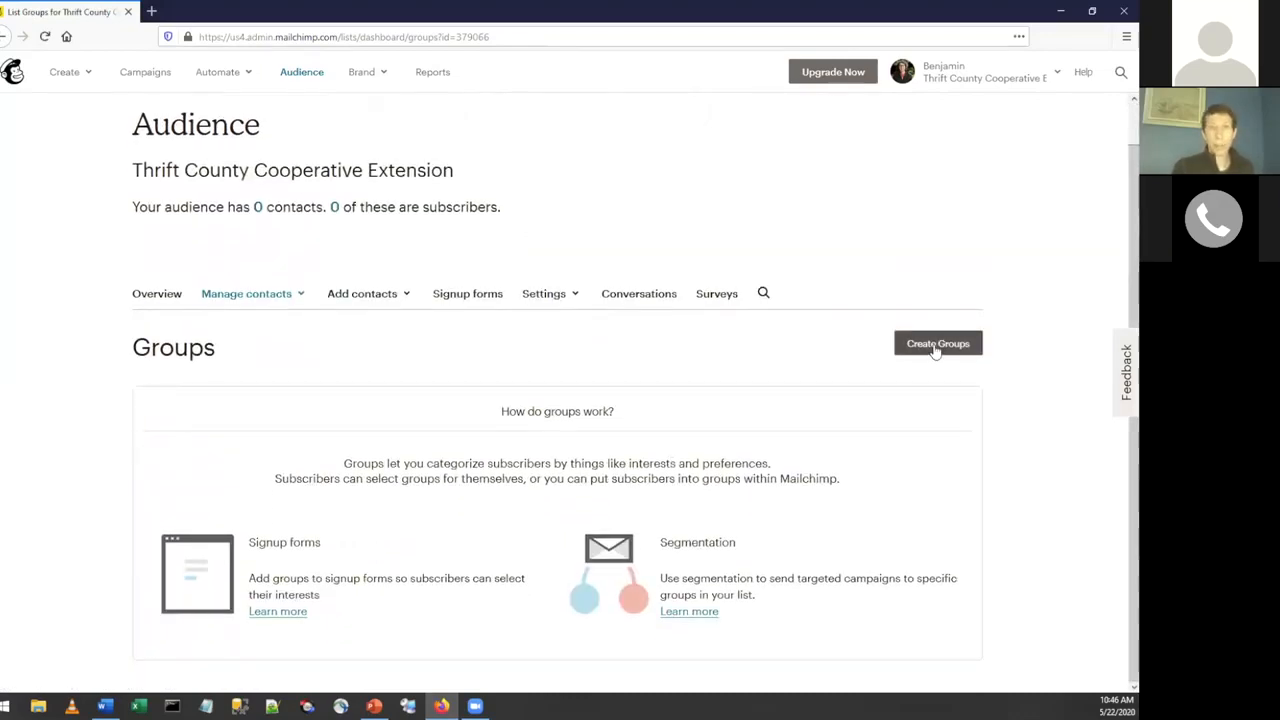
scroll(955, 463, "down", 4)
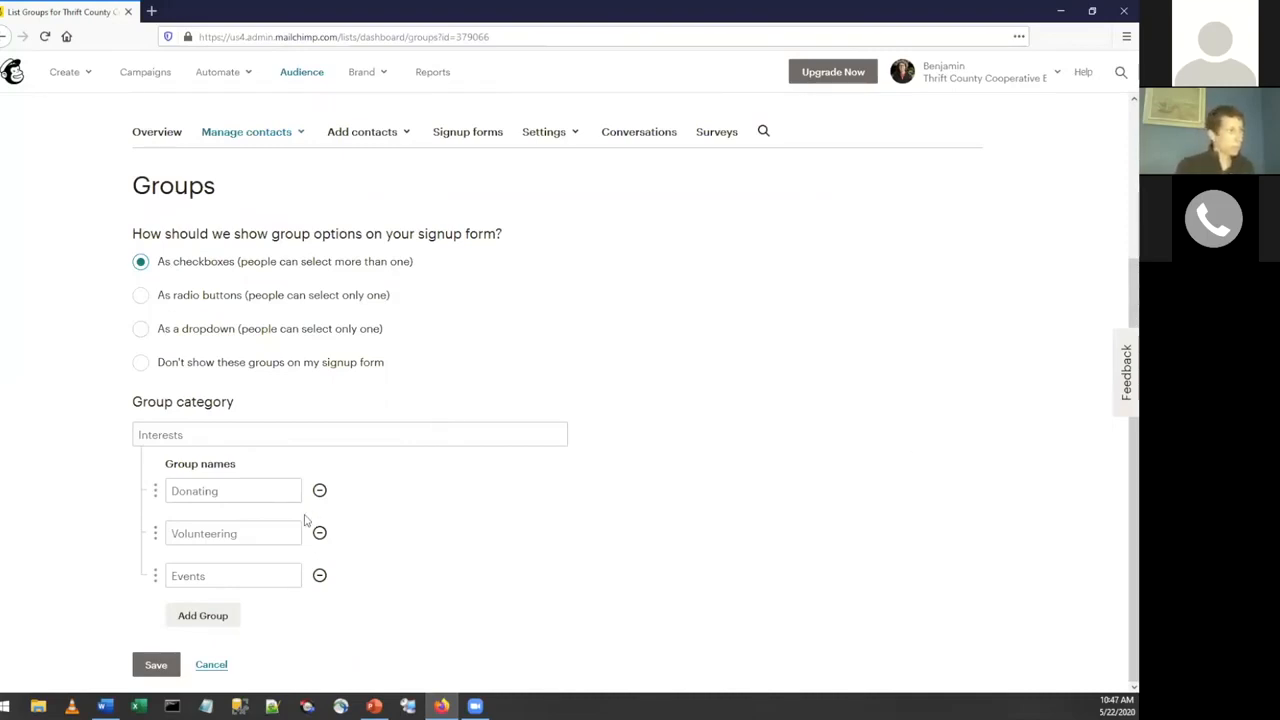
Name the group category "Your Interests" and its first group "Cattlemen's Association".
left_click(267, 425)
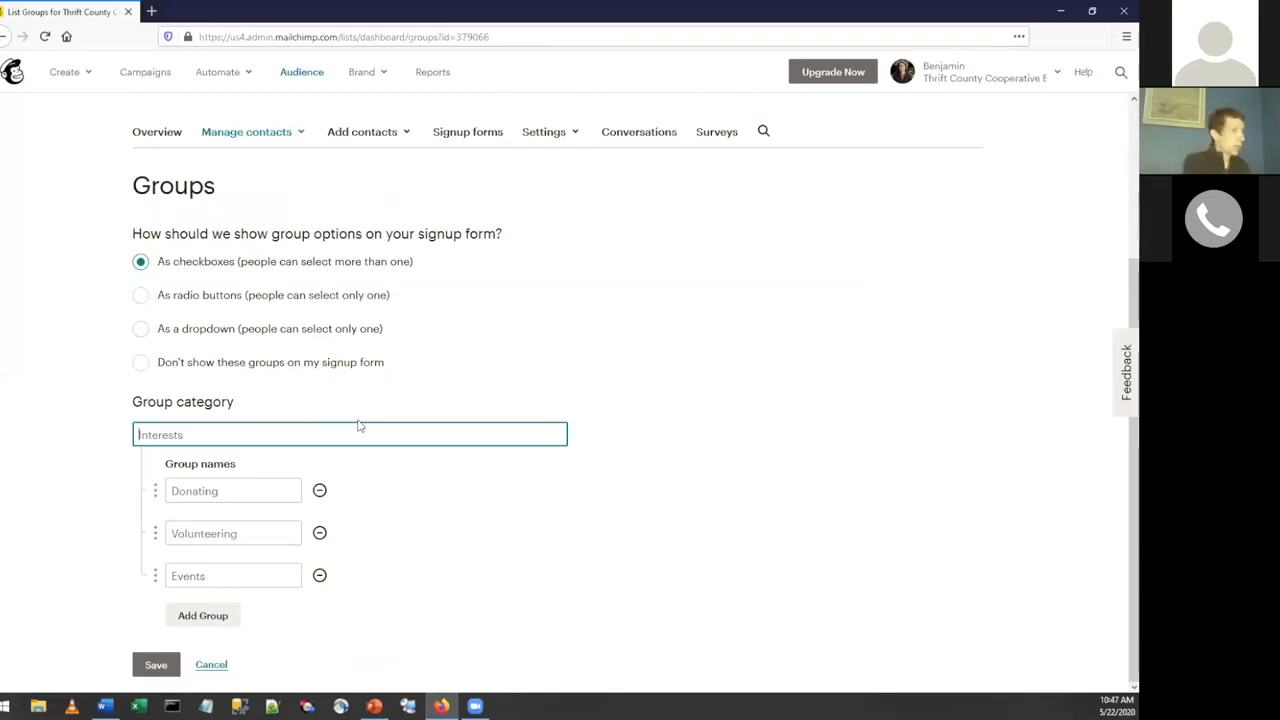
type("Your Interests")
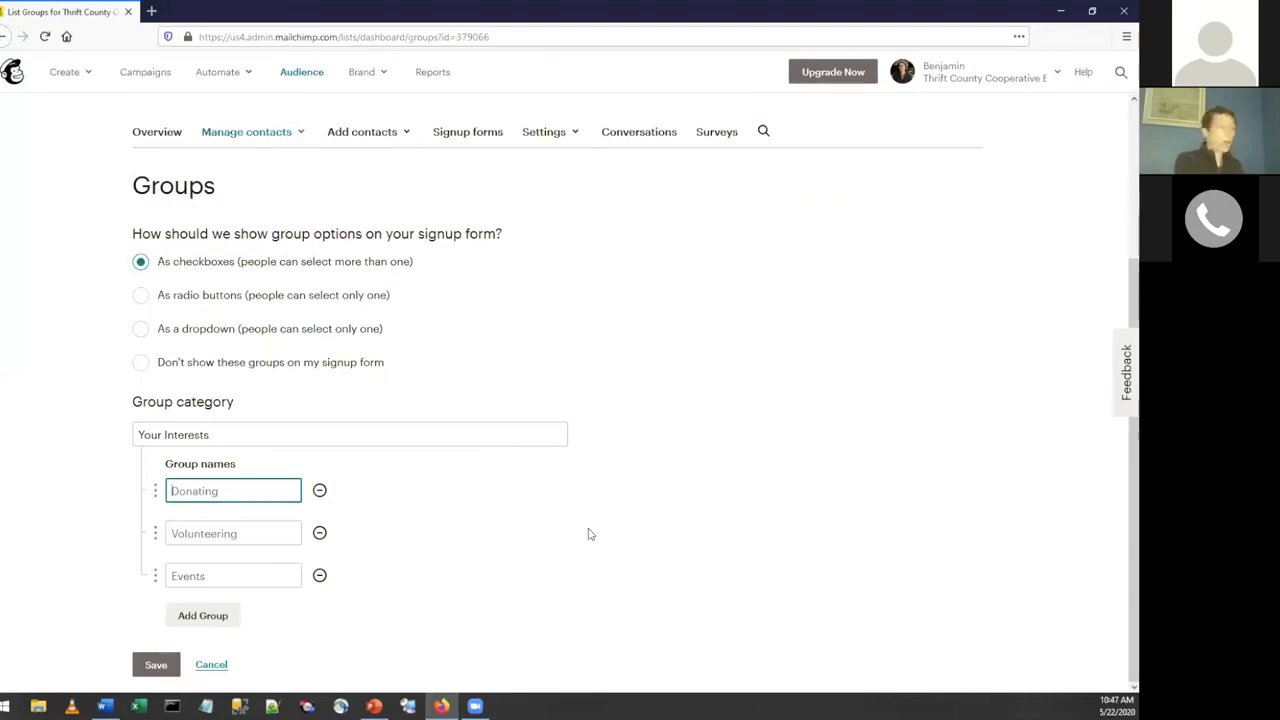
type("Cattlemen's Association")
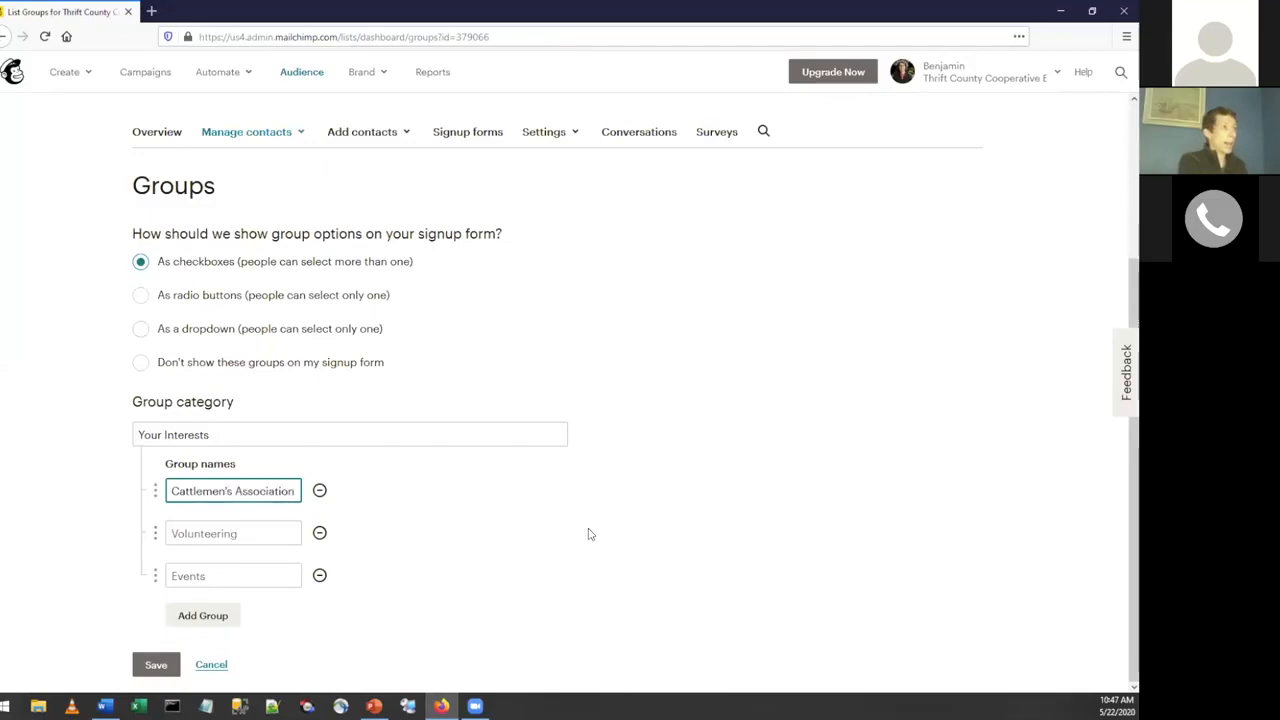
key("Tab")
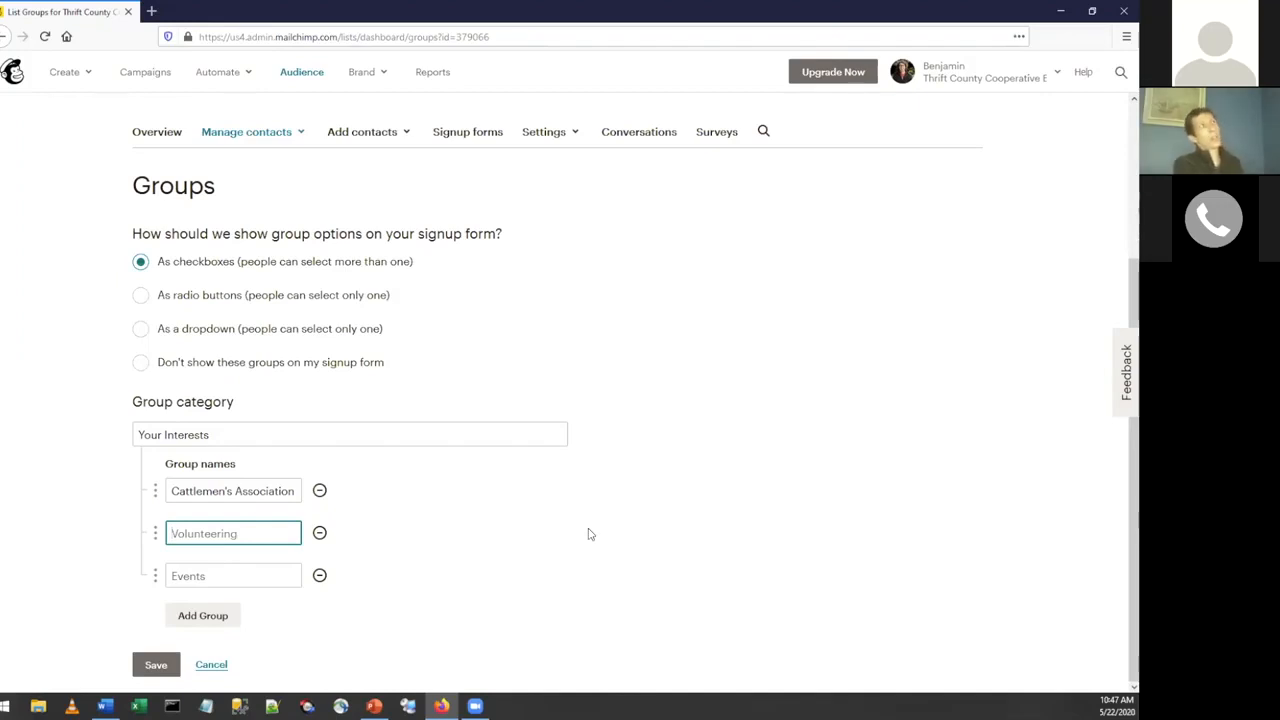
Name the second group "County Commisioners" and save the new groups.
type("C")
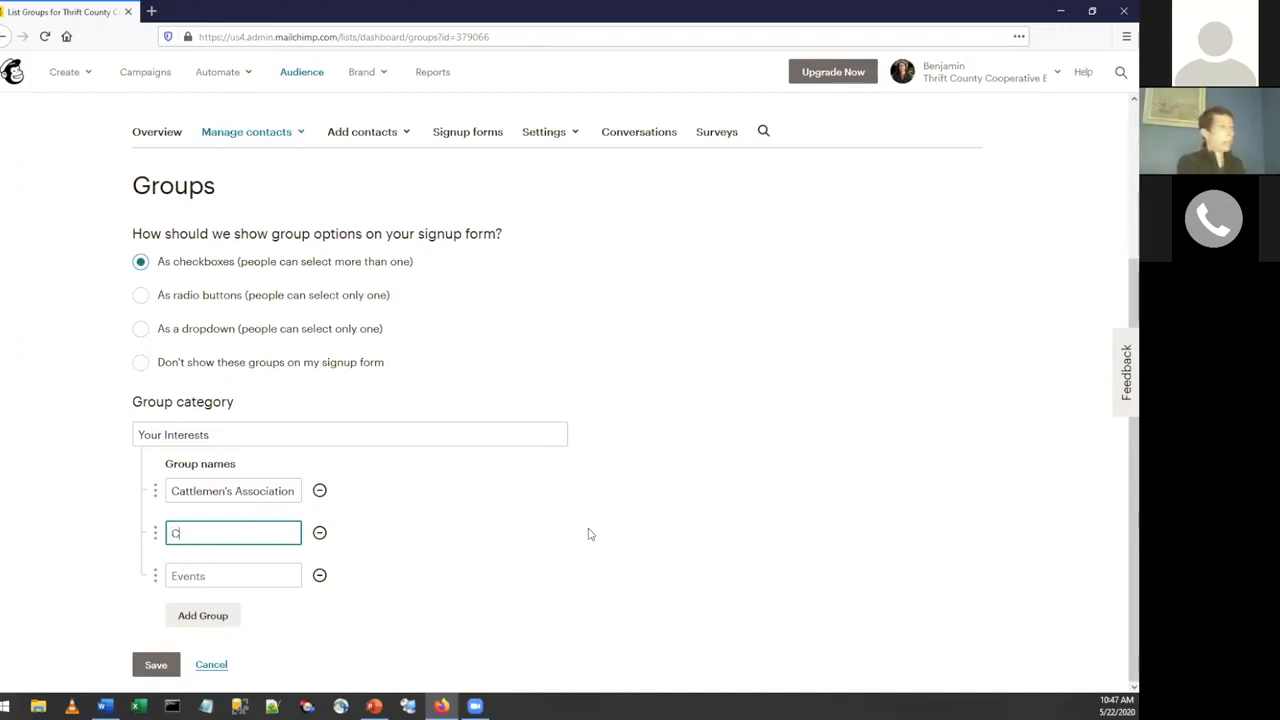
type("ounty COmmision")
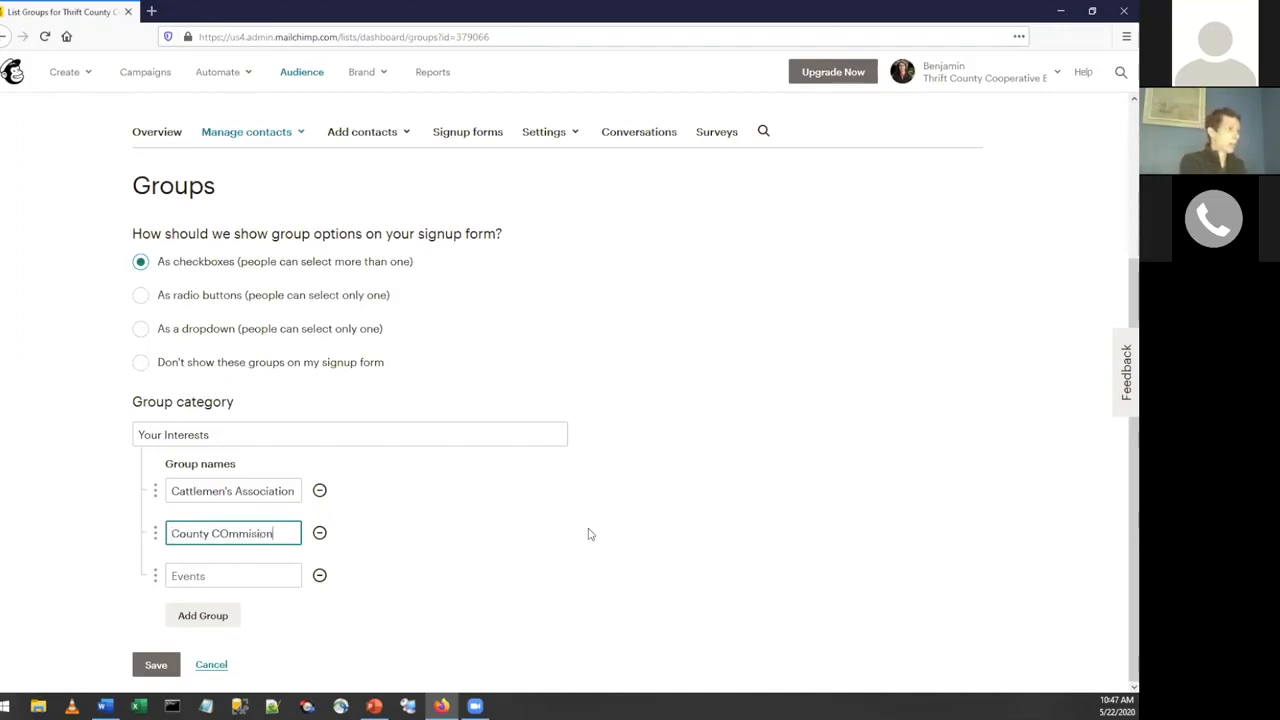
type("ers")
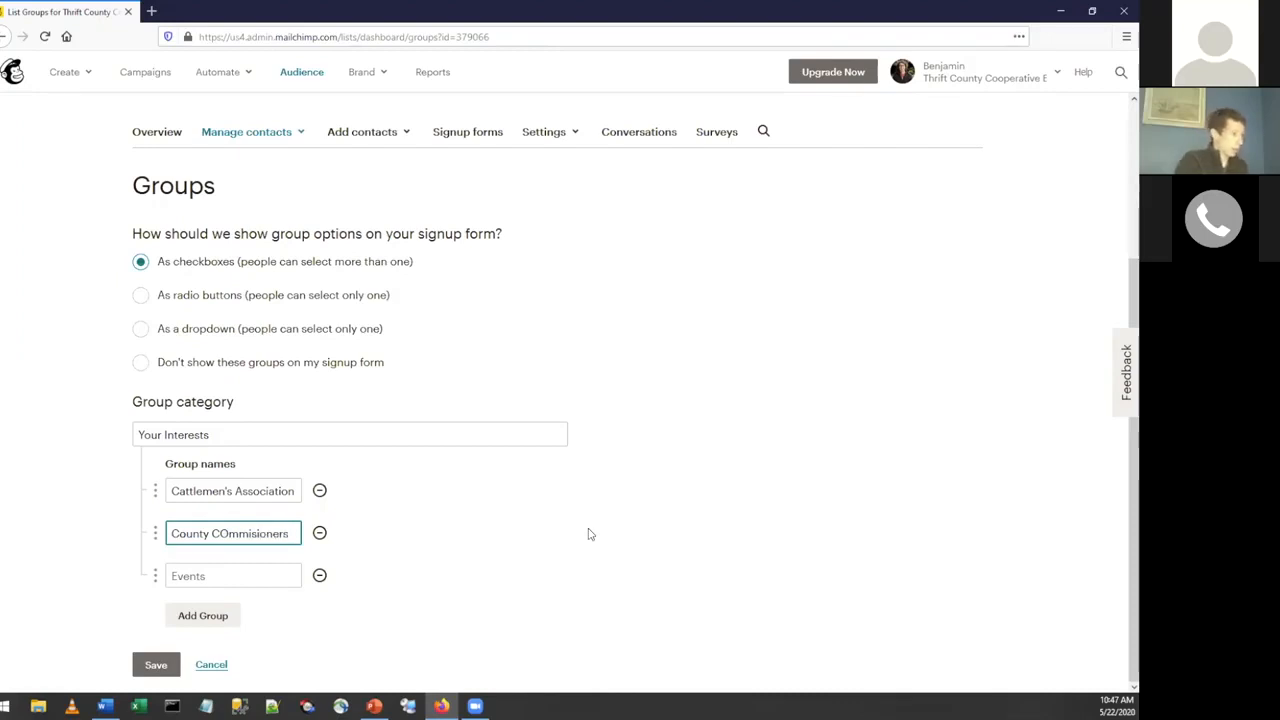
key("BackSpace")
type("o")
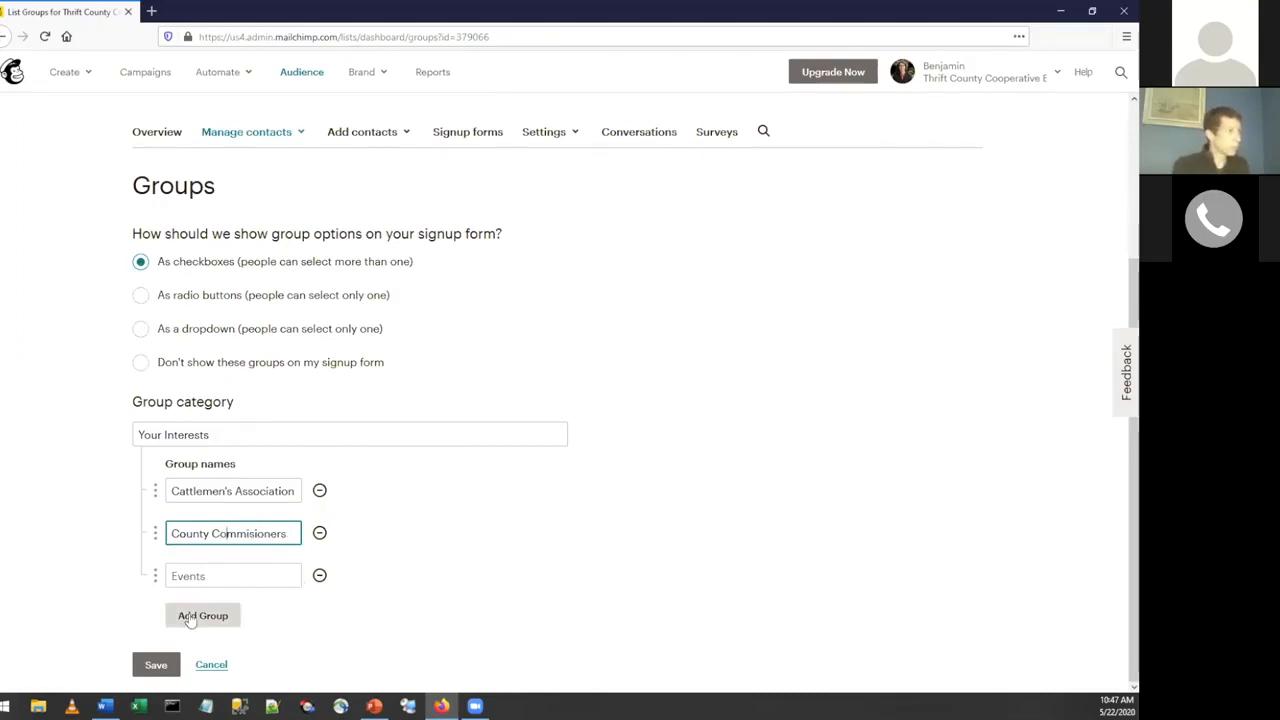
left_click(150, 665)
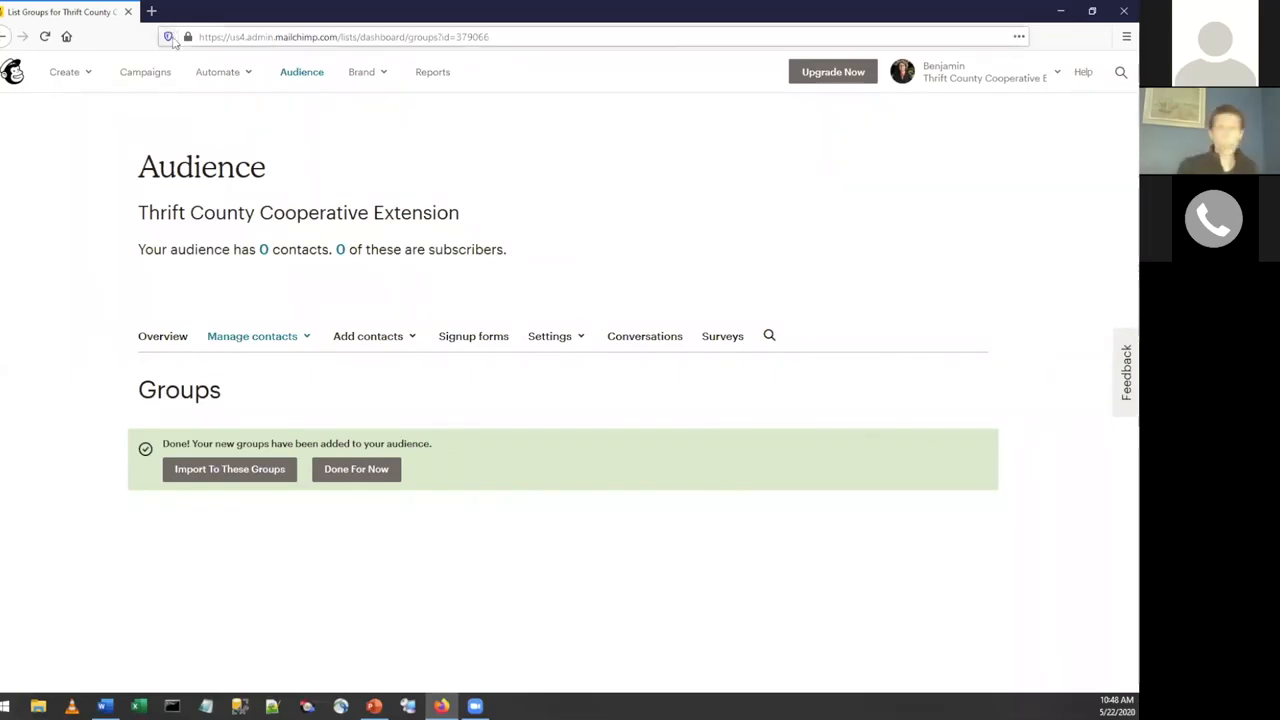
Open the audience's signup form in the Form builder.
left_click(304, 79)
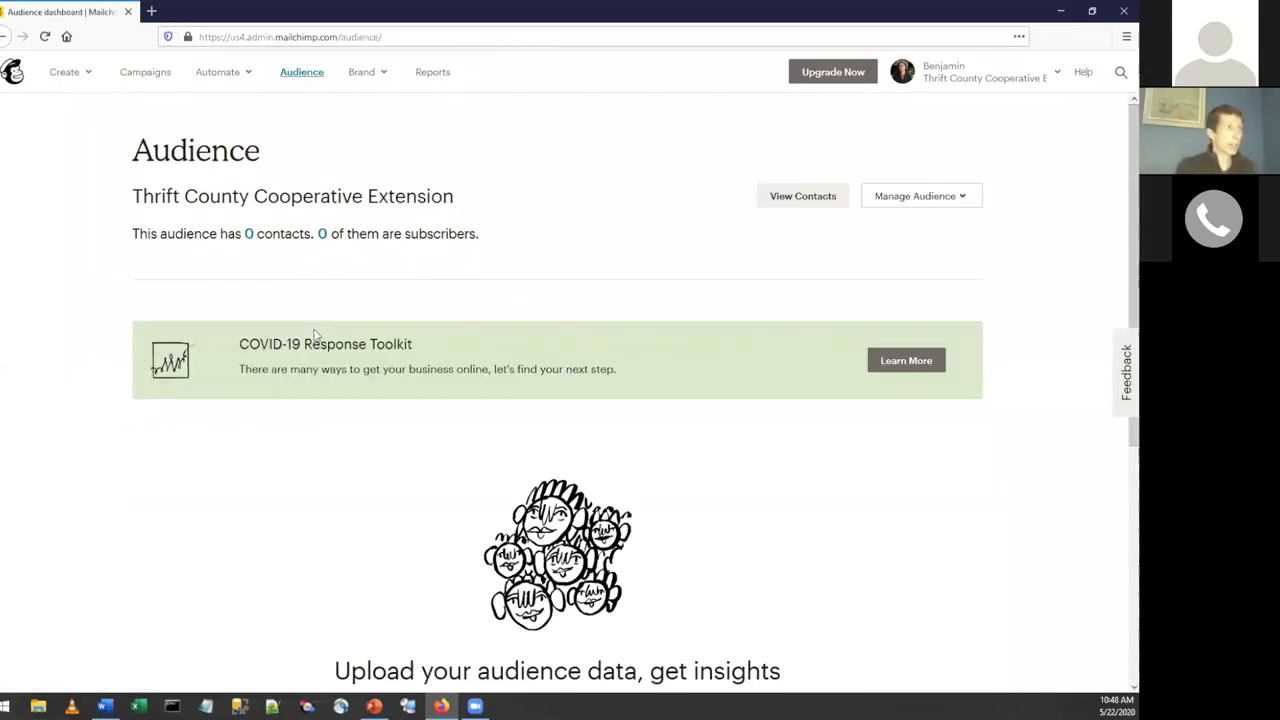
left_click(916, 198)
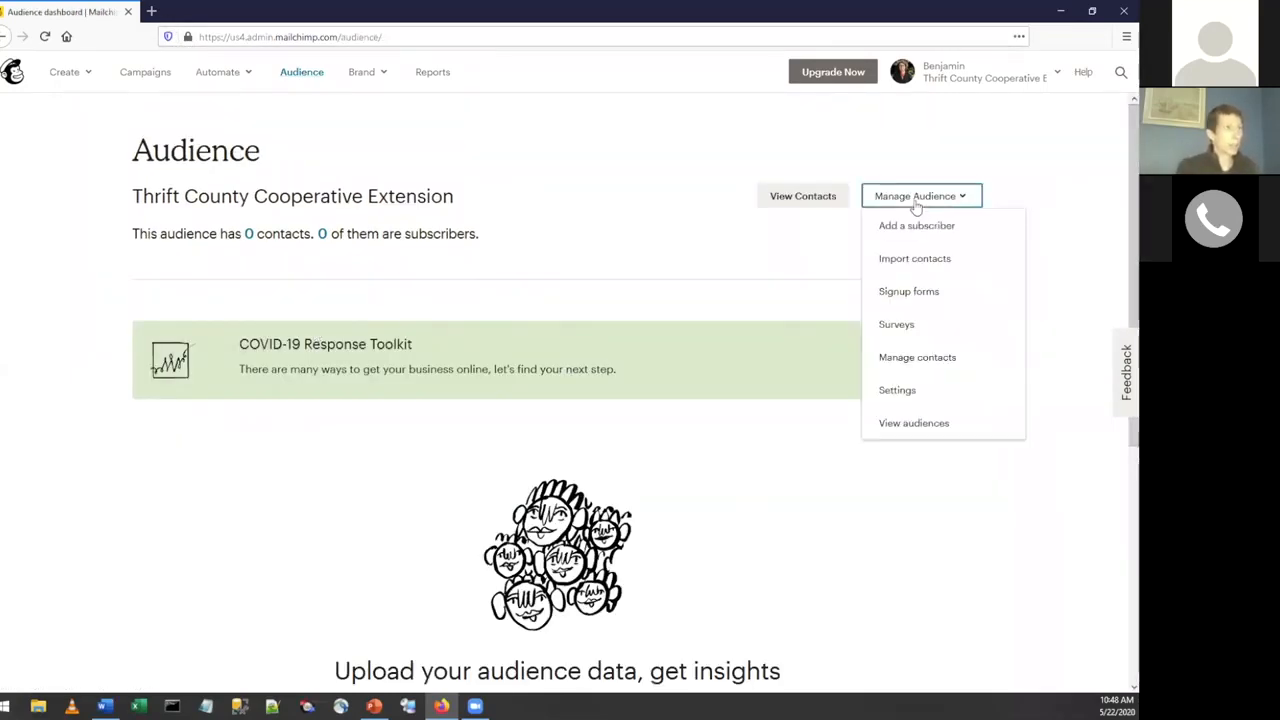
left_click(907, 293)
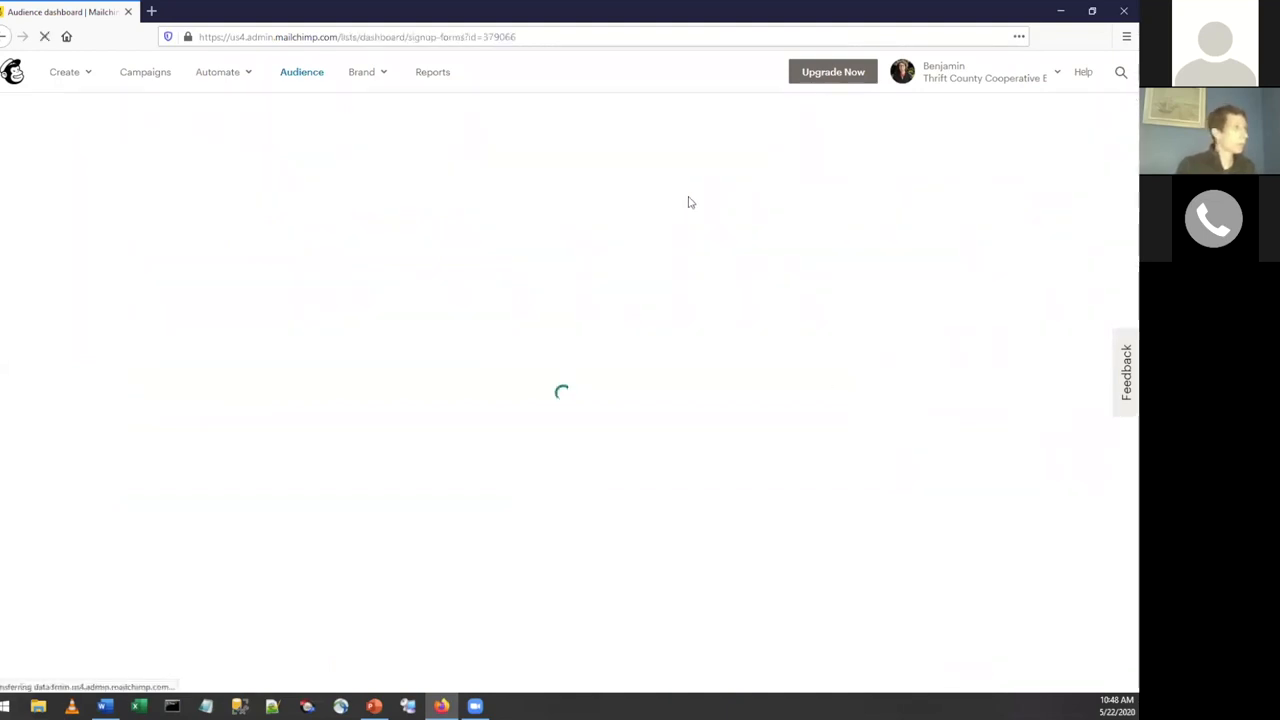
left_click(266, 400)
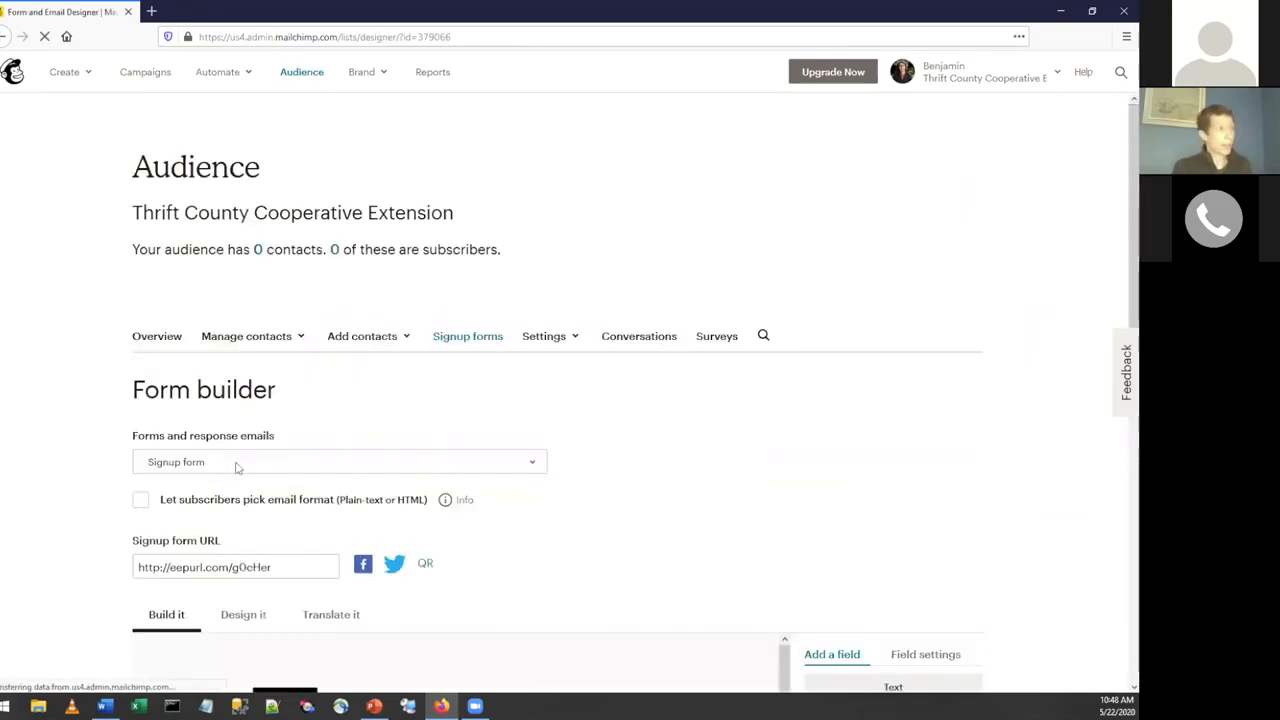
scroll(253, 514, "down", 3)
left_click(235, 332)
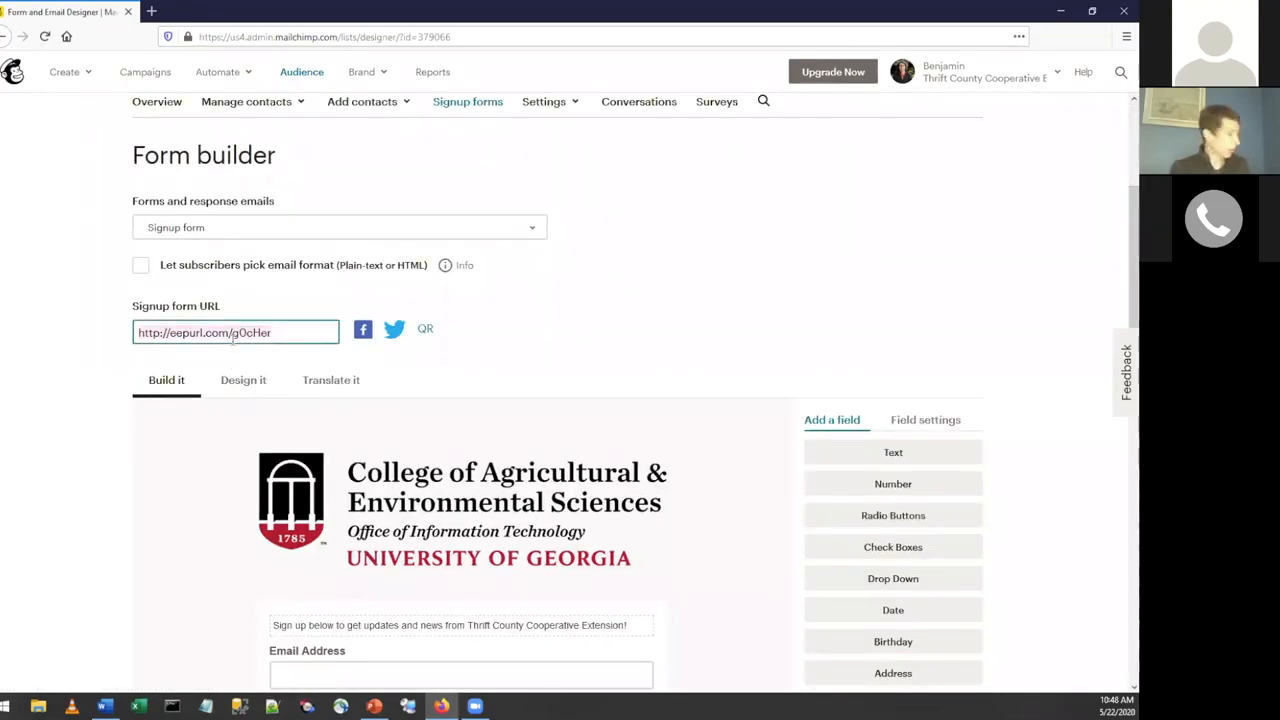
key("ctrl+c")
key("ctrl+t")
key("ctrl+v")
key("Return")
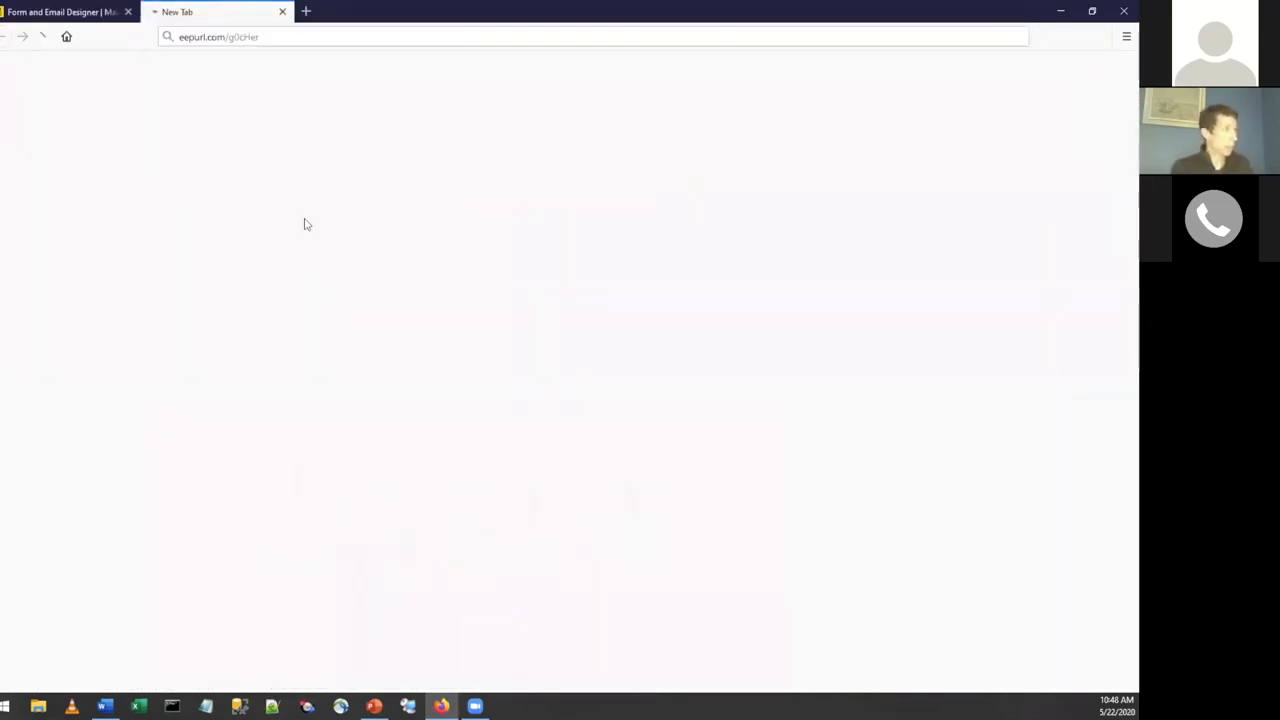
scroll(331, 403, "down", 1)
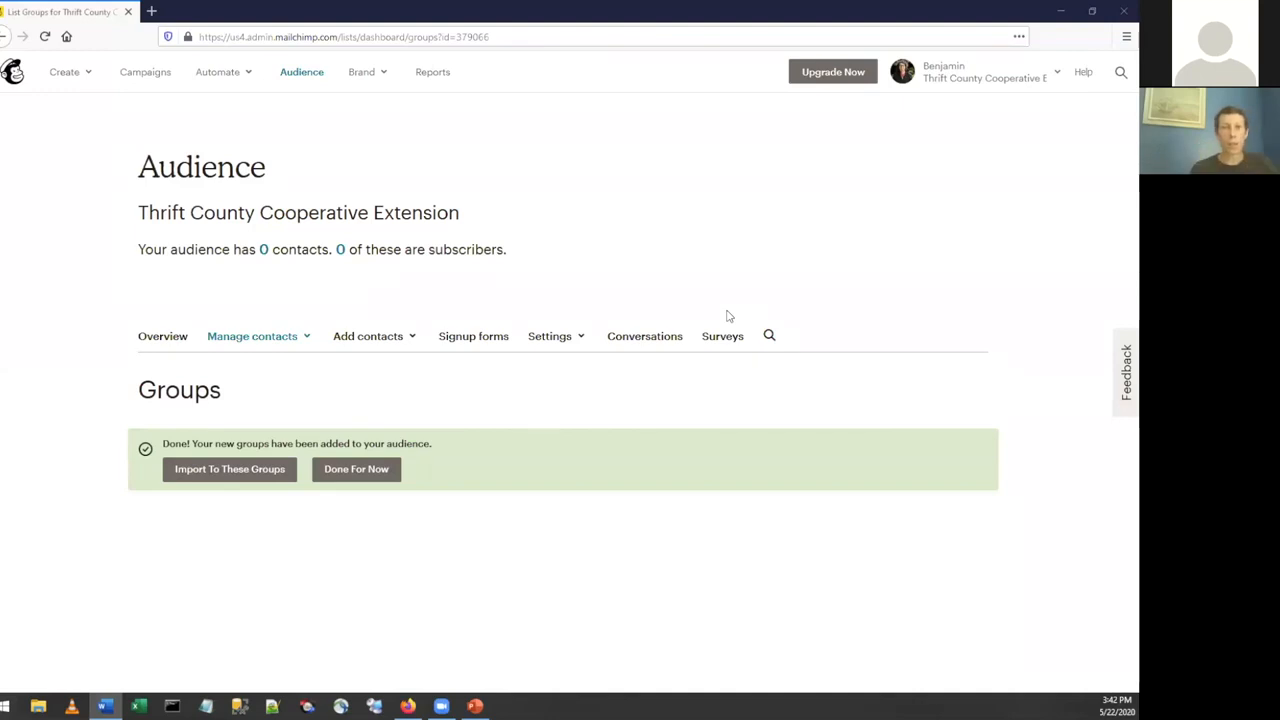
Switch to the PowerPoint slide show and advance it to "Chapter 3 Send a campaign".
key("super+Tab")
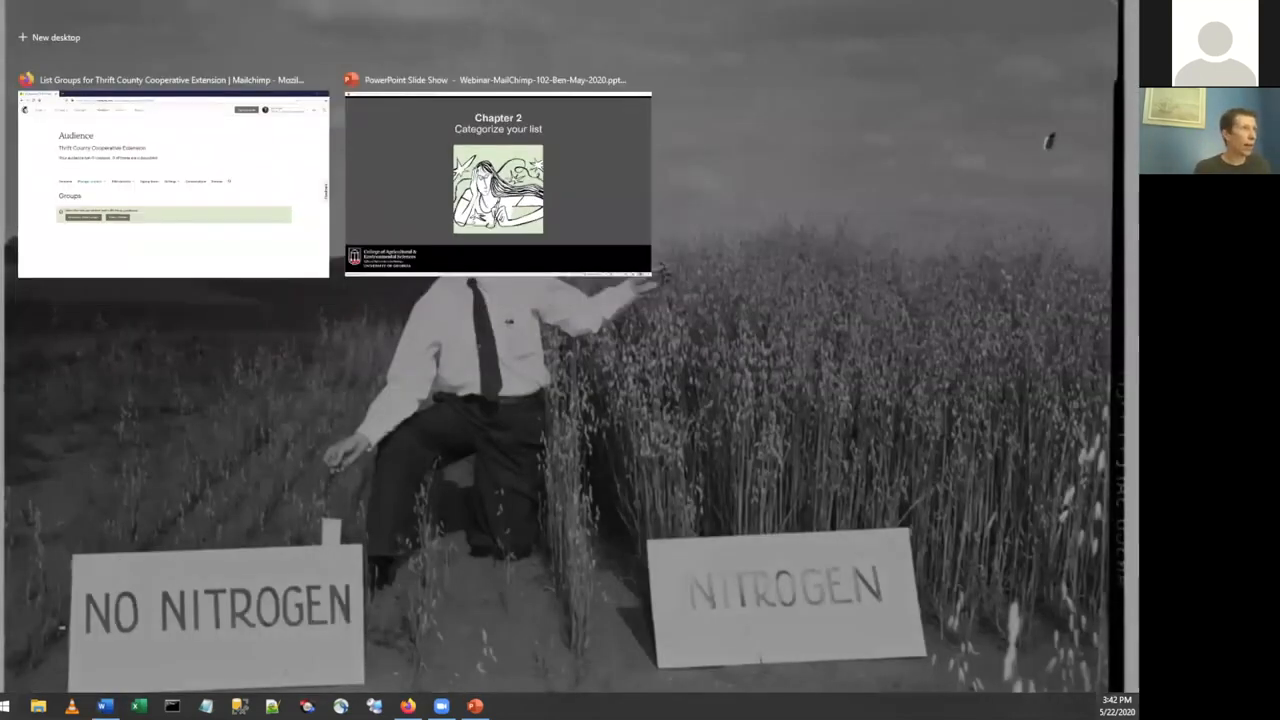
left_click(594, 196)
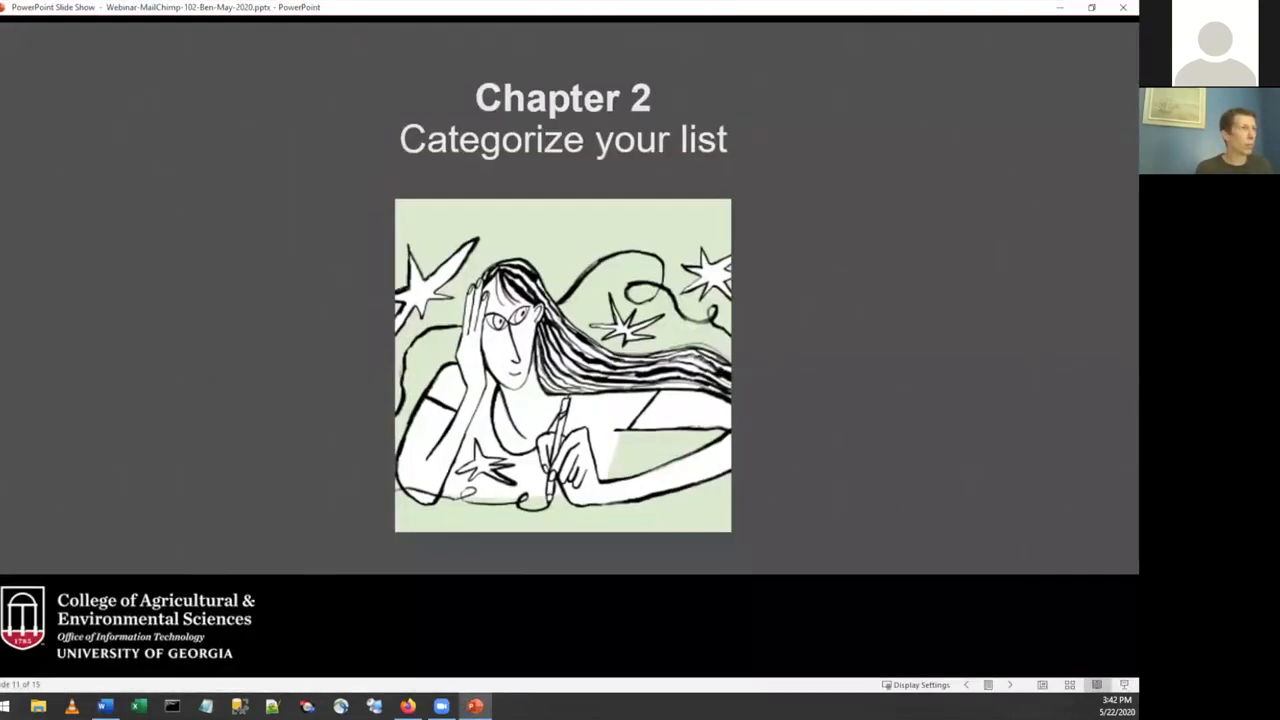
left_click(1035, 258)
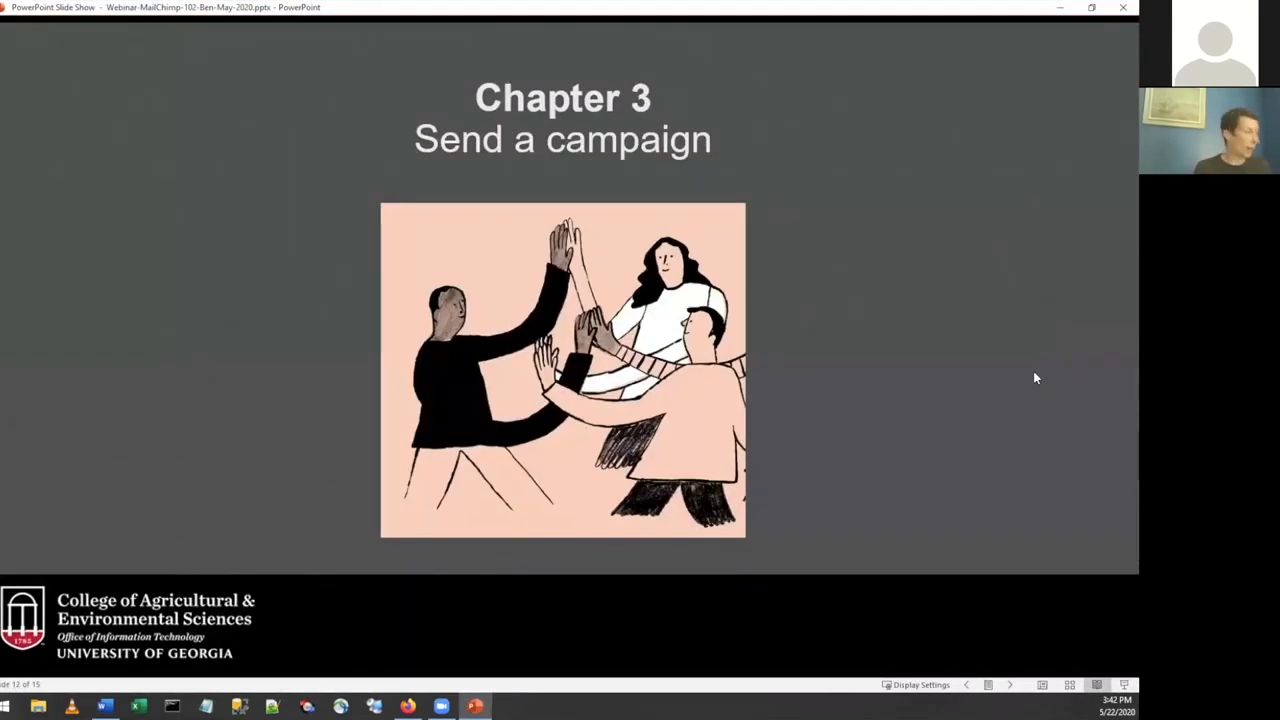
Switch back to Mailchimp in Firefox and open the Campaigns page.
key("super+Tab")
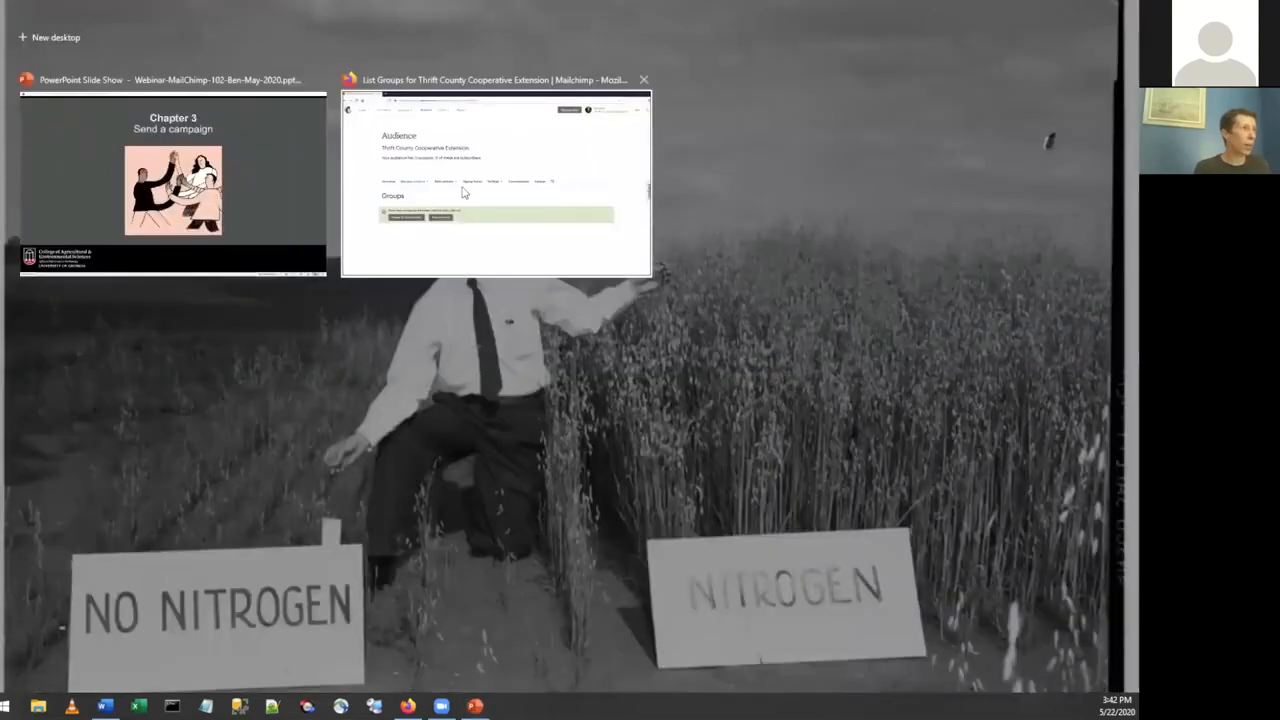
left_click(600, 258)
left_click(143, 75)
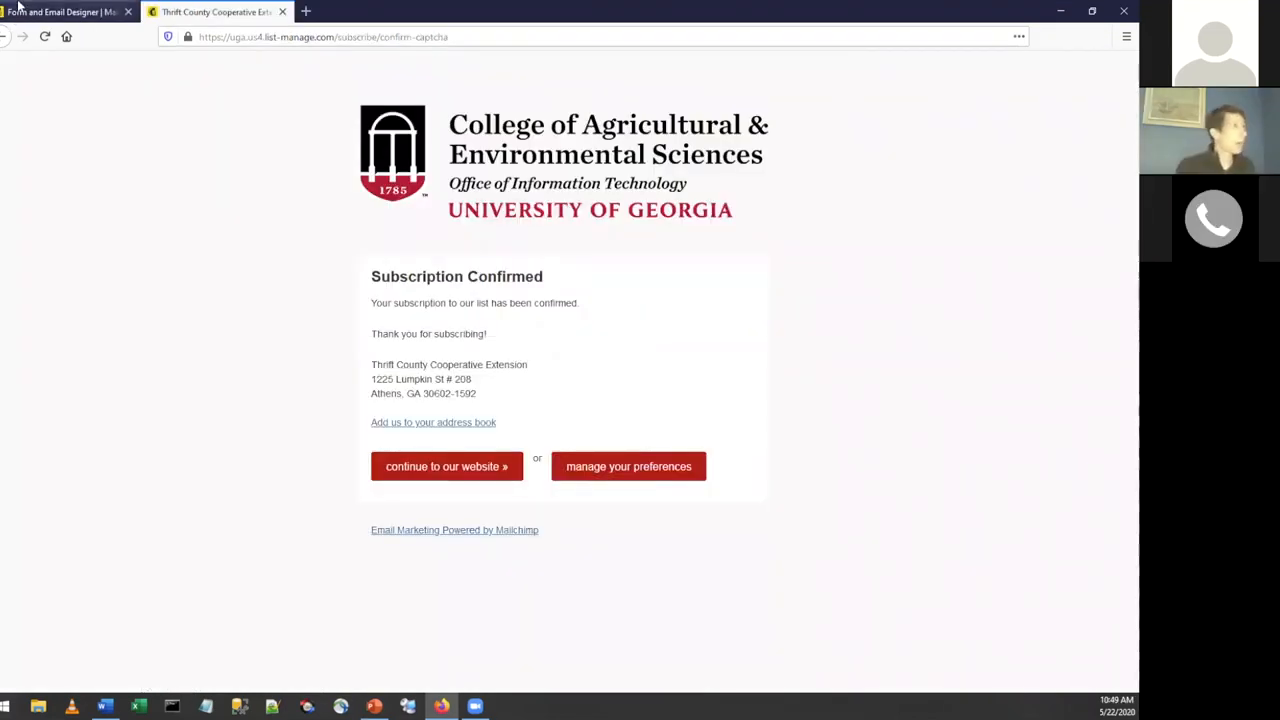
Return to the form designer tab, open the audience's Manage contacts page and highlight the "View all contacts" link.
left_click(65, 12)
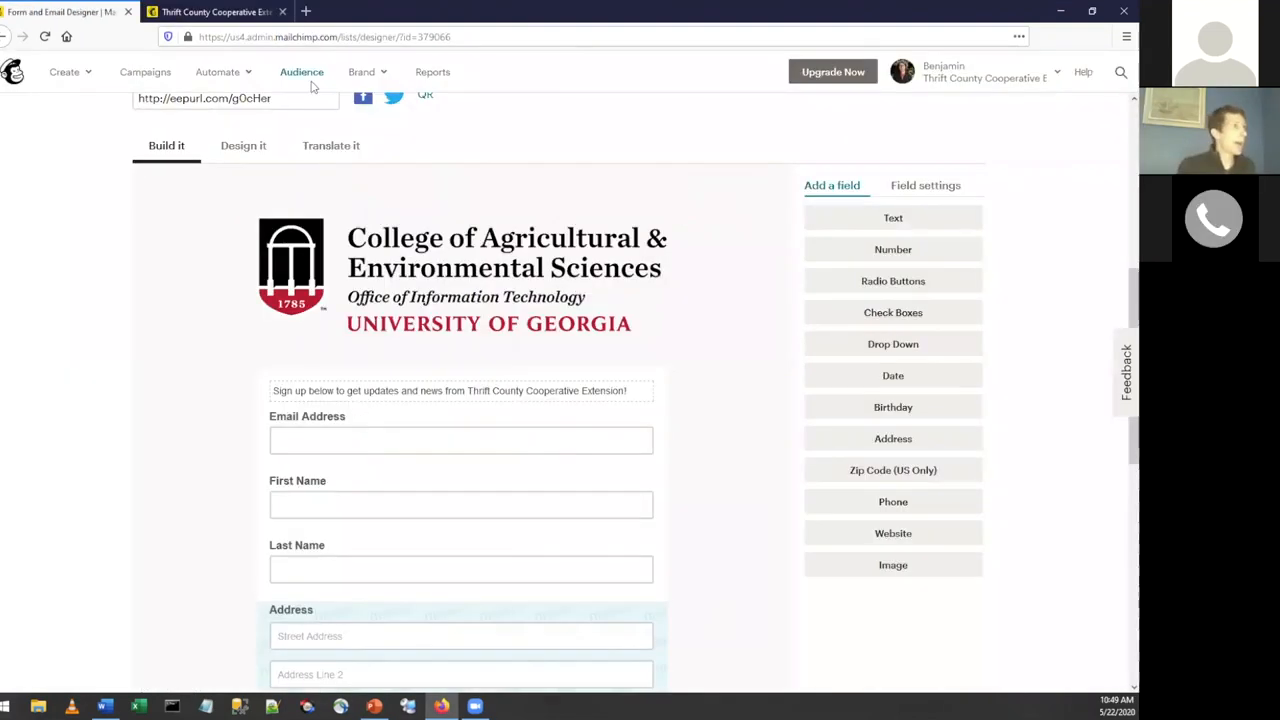
left_click(303, 75)
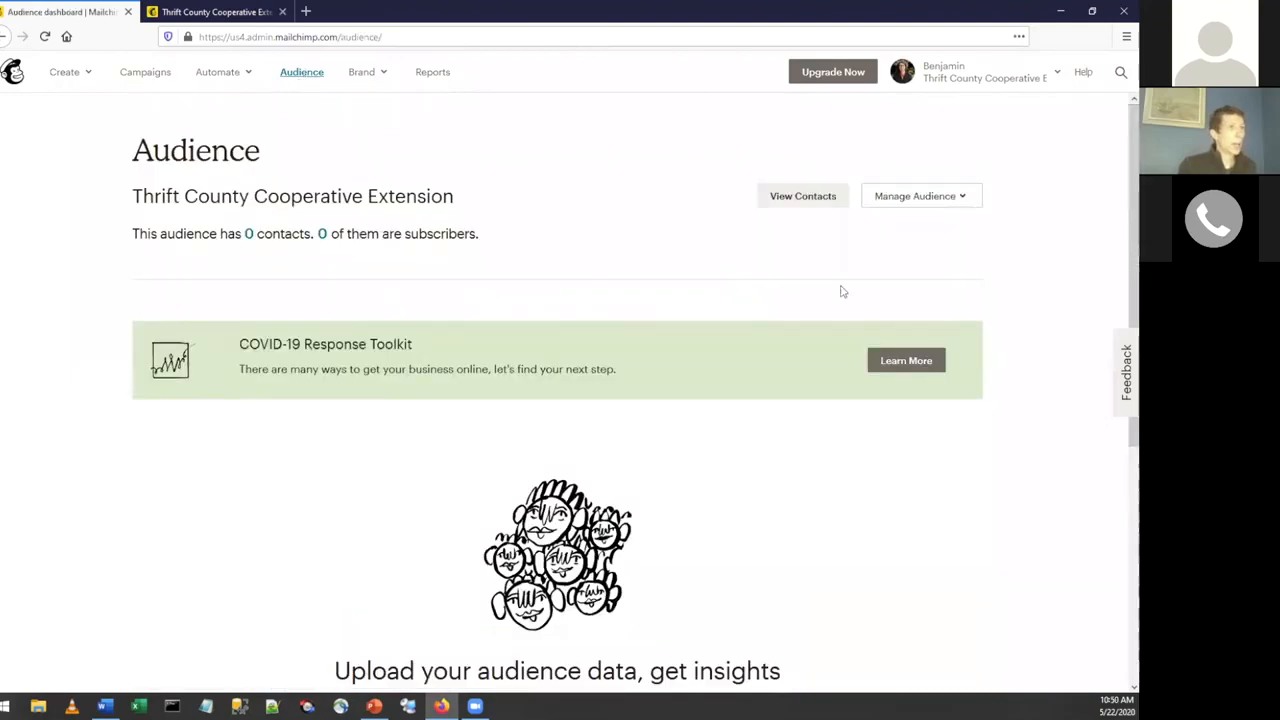
left_click(912, 202)
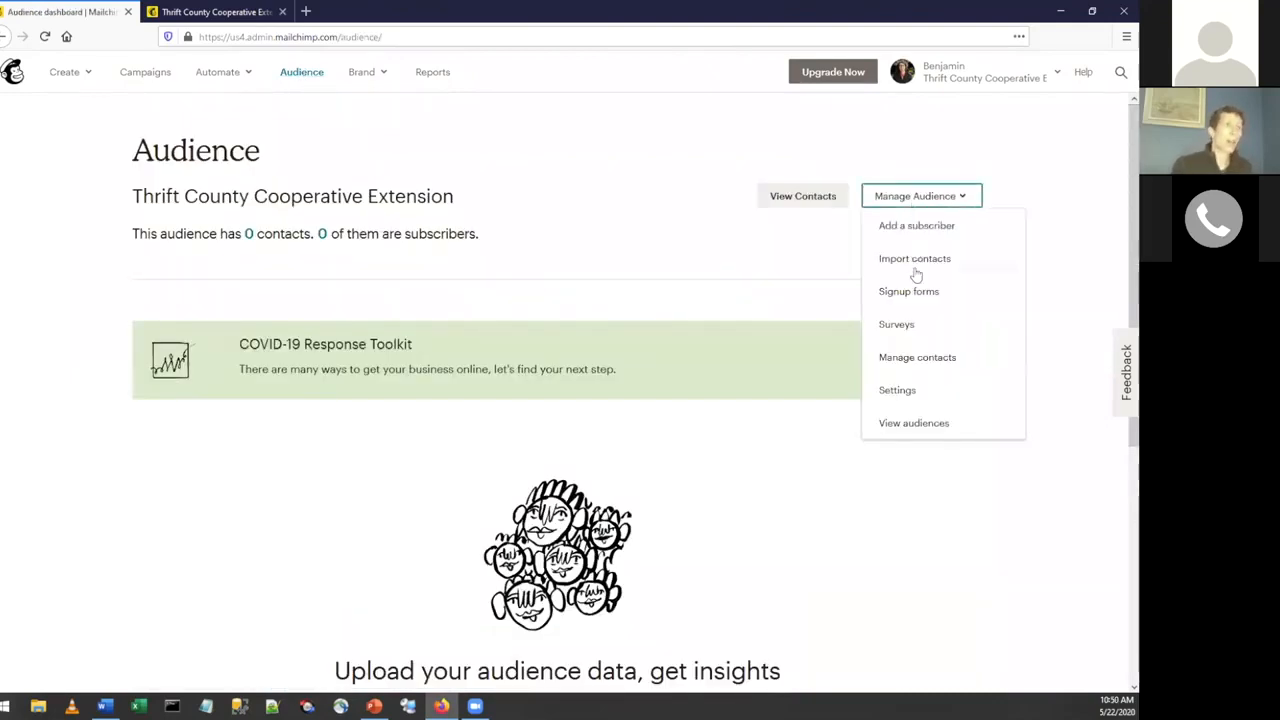
left_click(912, 357)
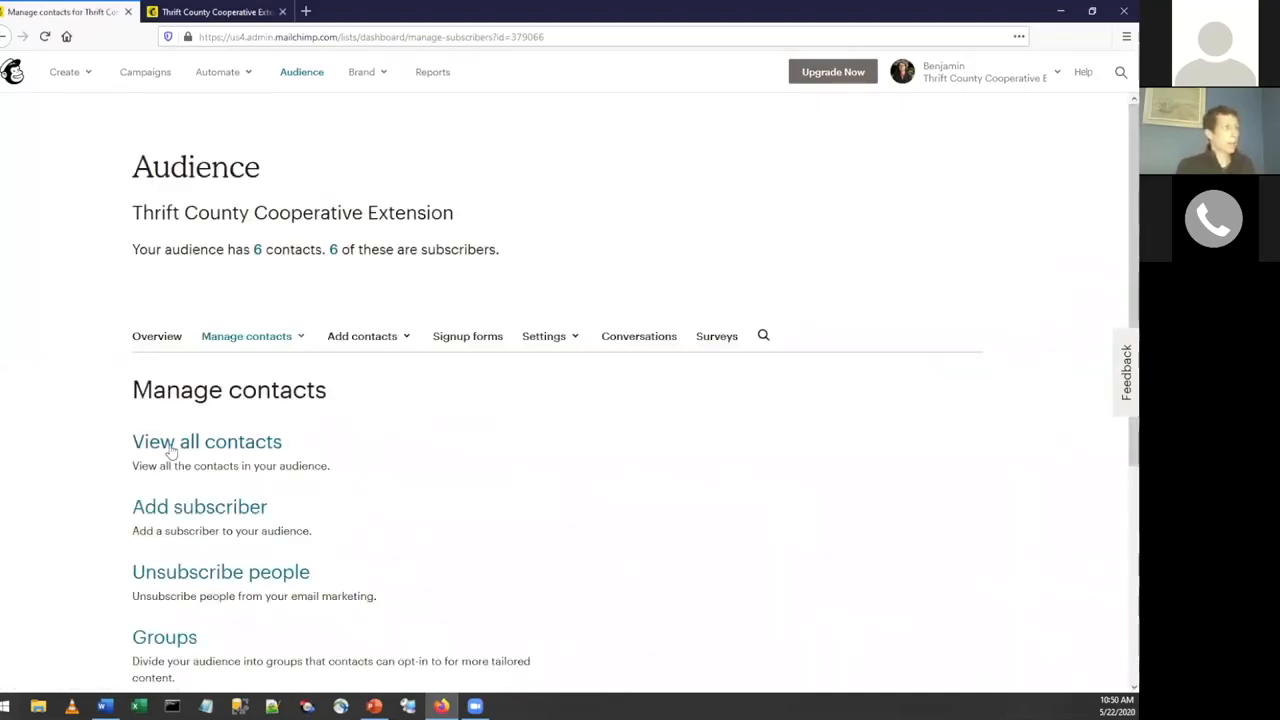
left_click_drag(284, 445, 134, 453)
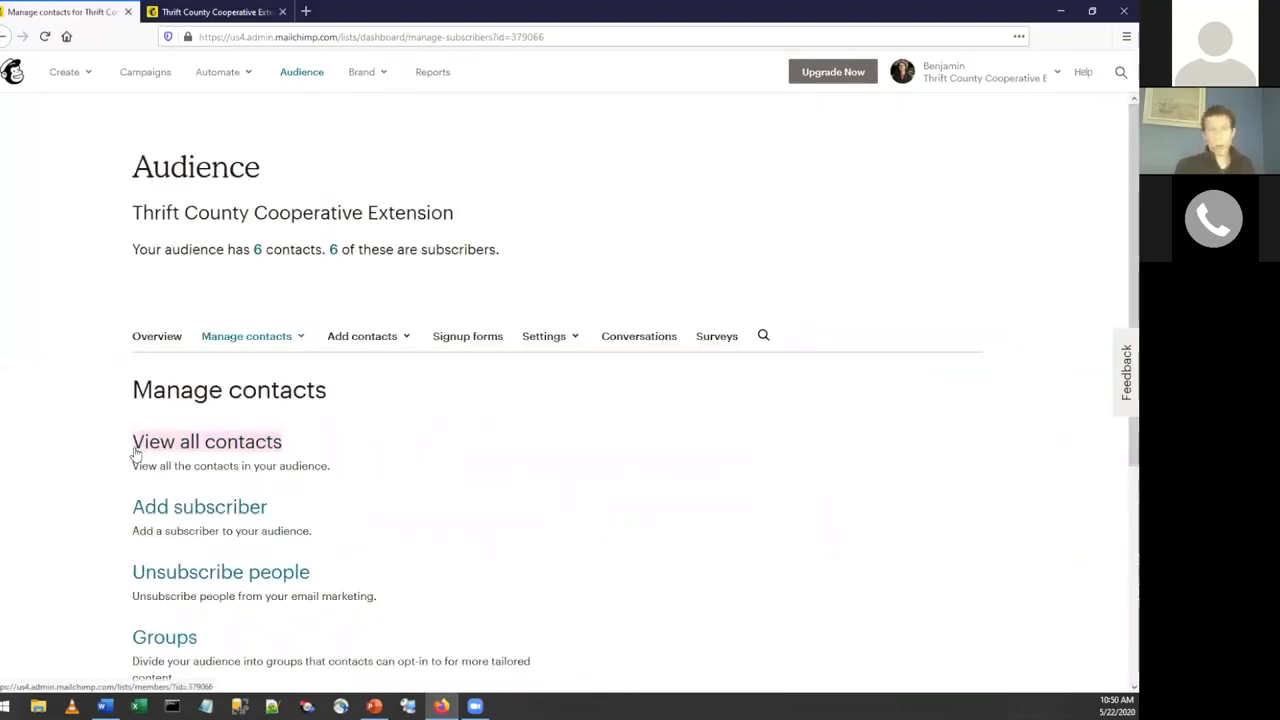
Open the list of all contacts in the audience and look over their interests, subscription status and signup source columns.
left_click(136, 447)
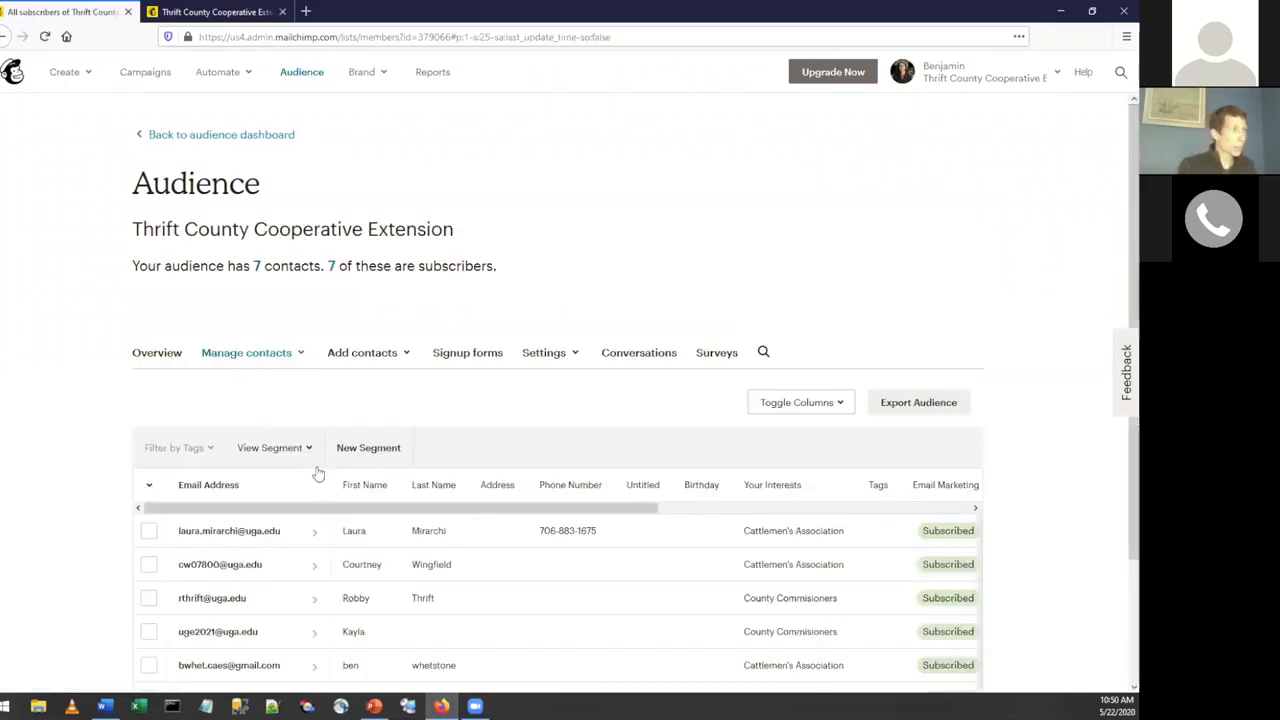
scroll(375, 440, "down", 3)
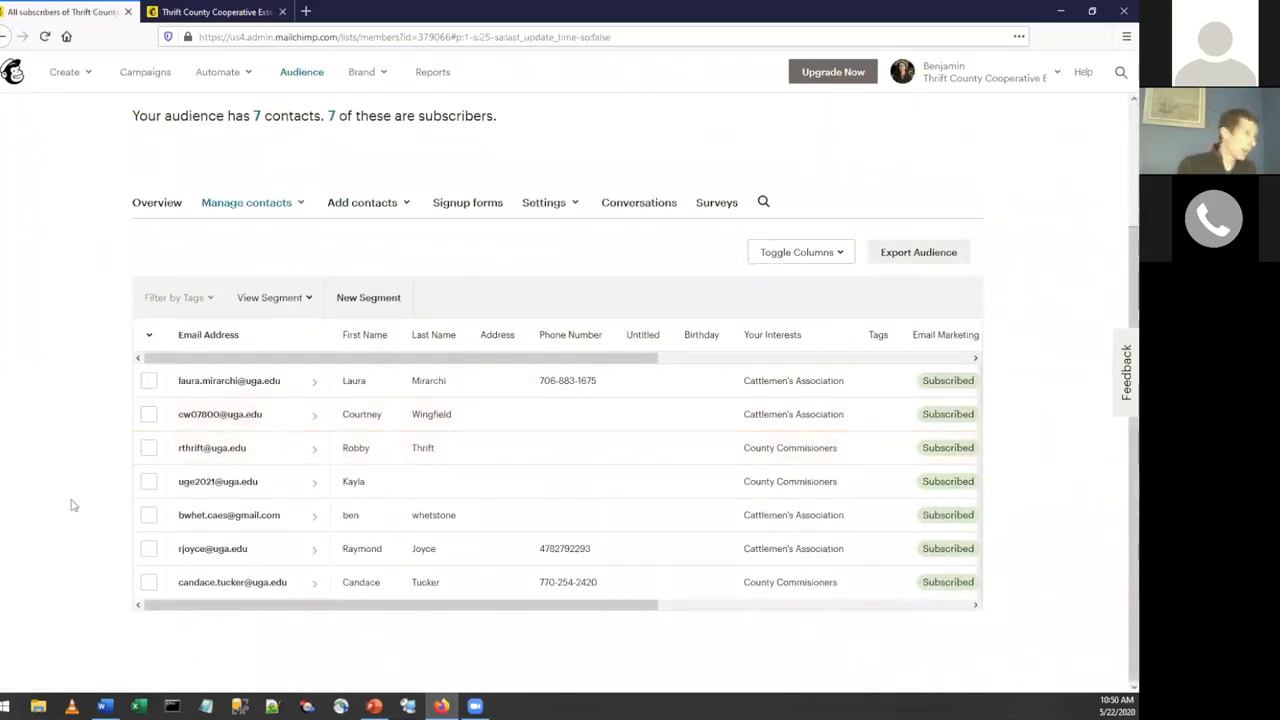
left_click_drag(516, 606, 676, 621)
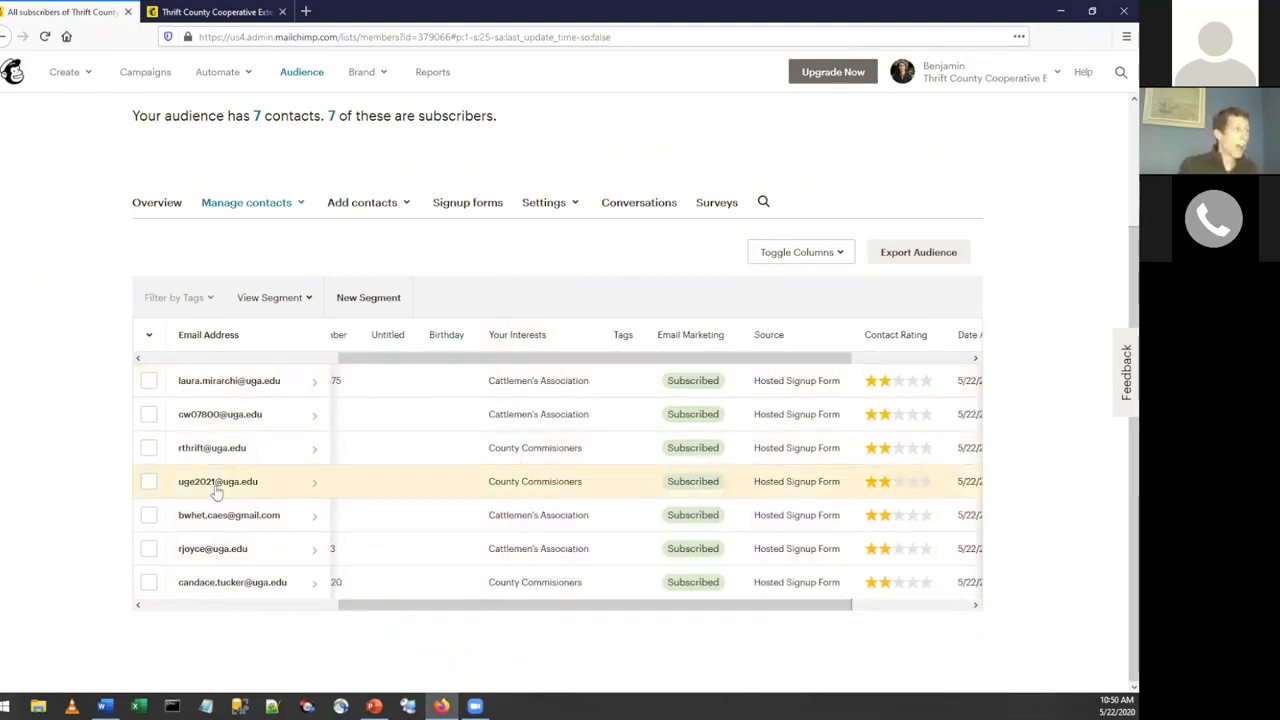
left_click(148, 449)
left_click(148, 449)
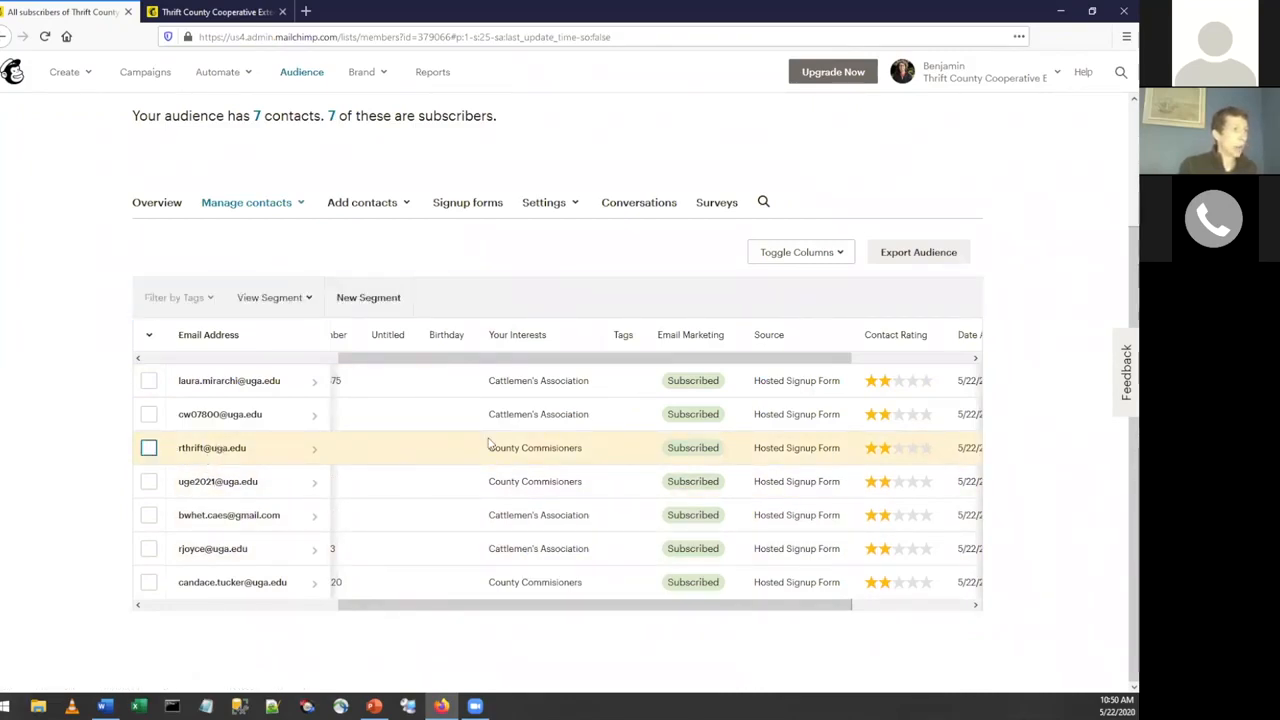
Open the profile of the third contact in the list, add the Cattlemen's Association group to their interests and save.
left_click(231, 456)
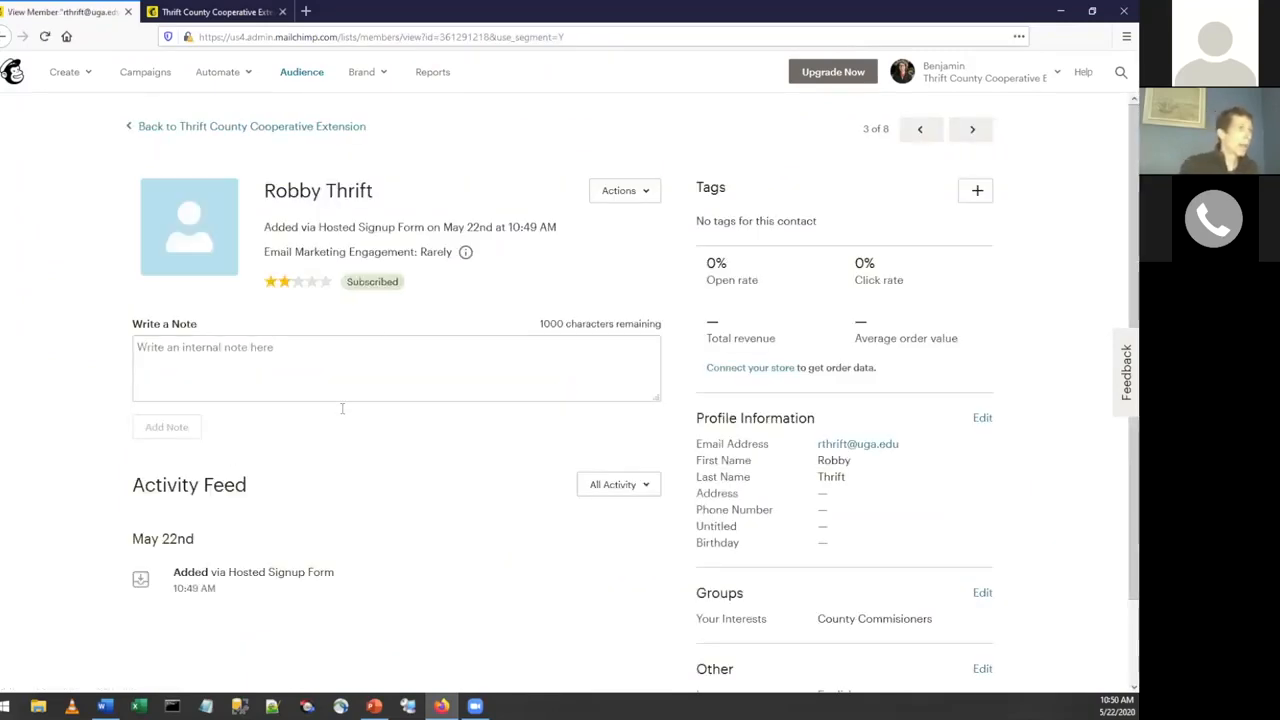
scroll(386, 340, "down", 2)
left_click(983, 500)
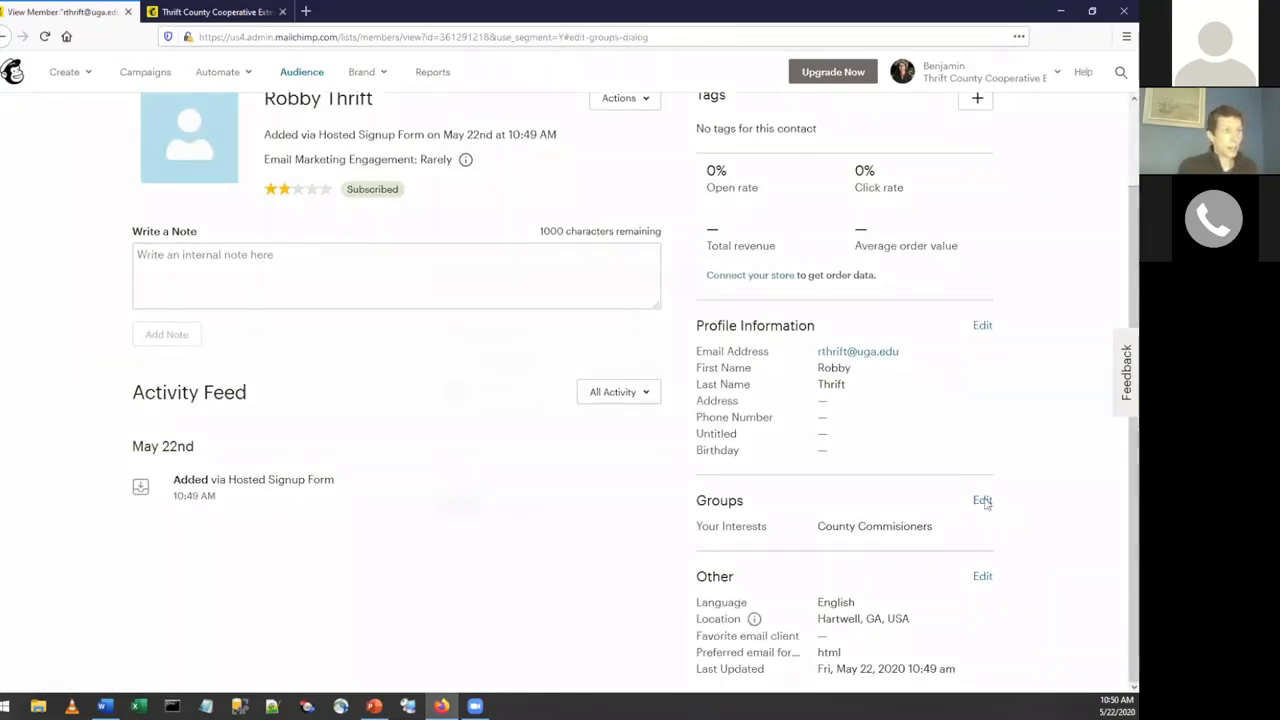
left_click(457, 355)
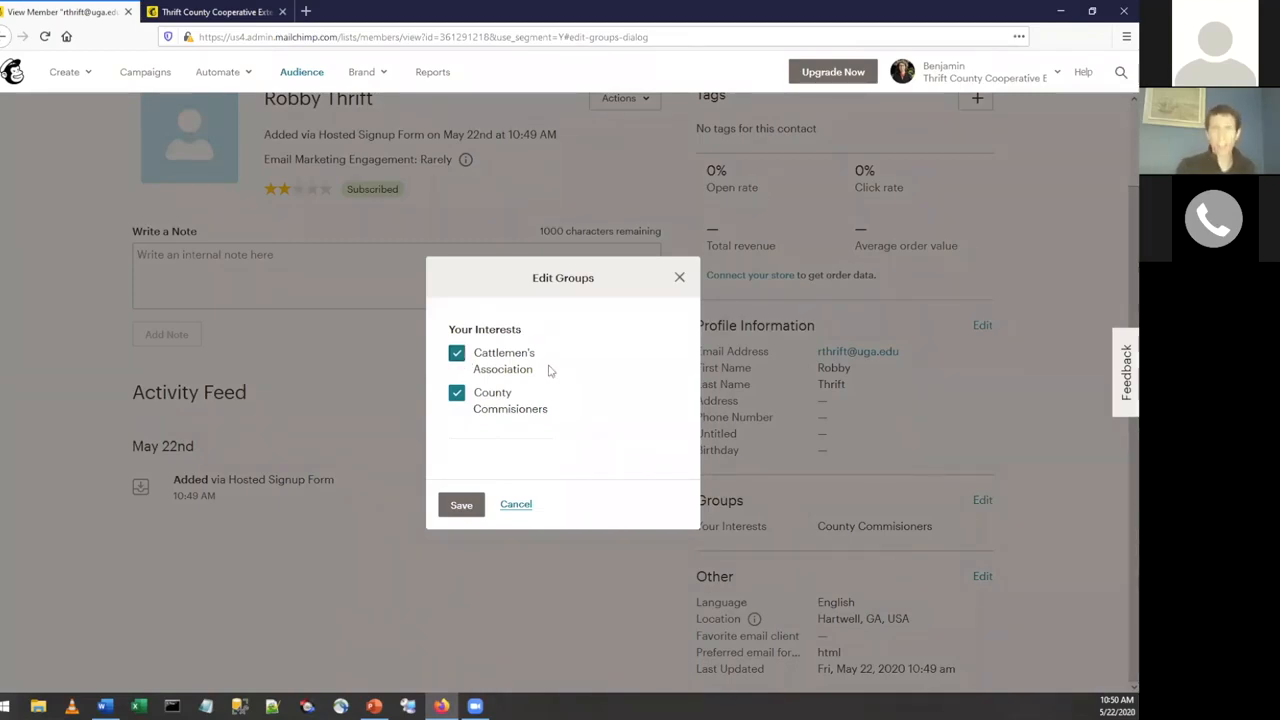
left_click(461, 505)
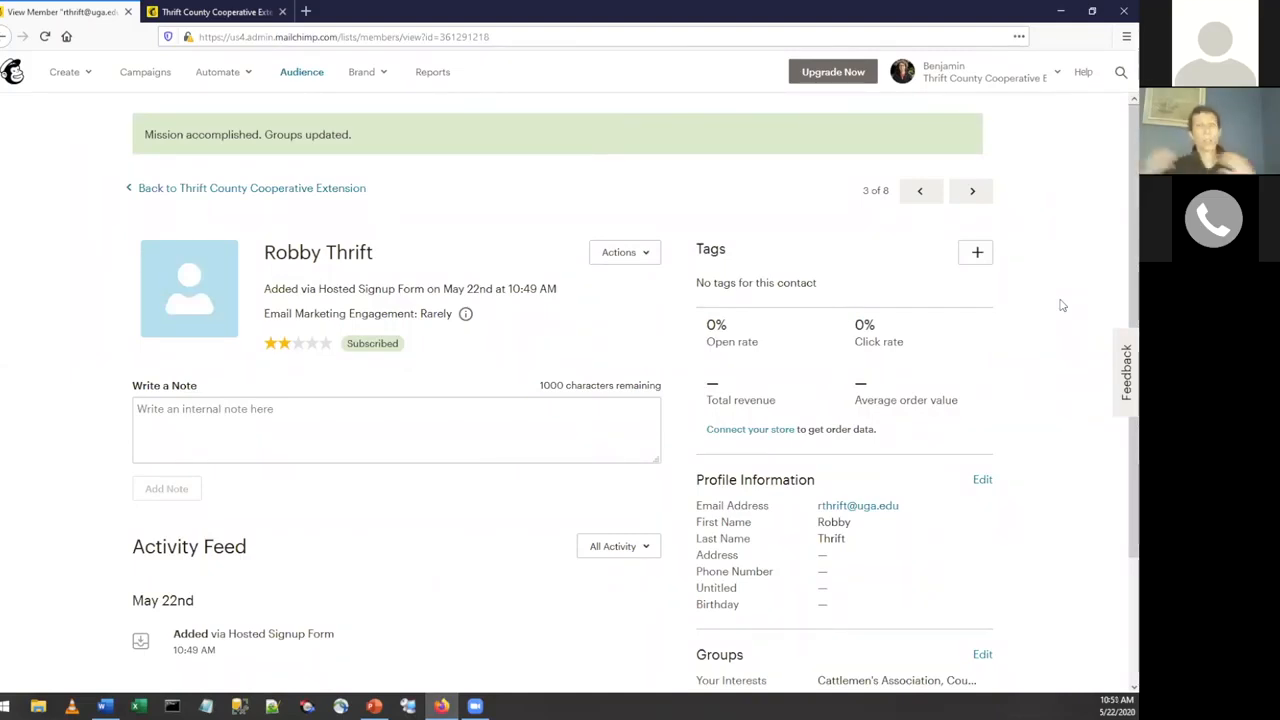
scroll(1058, 314, "down", 3)
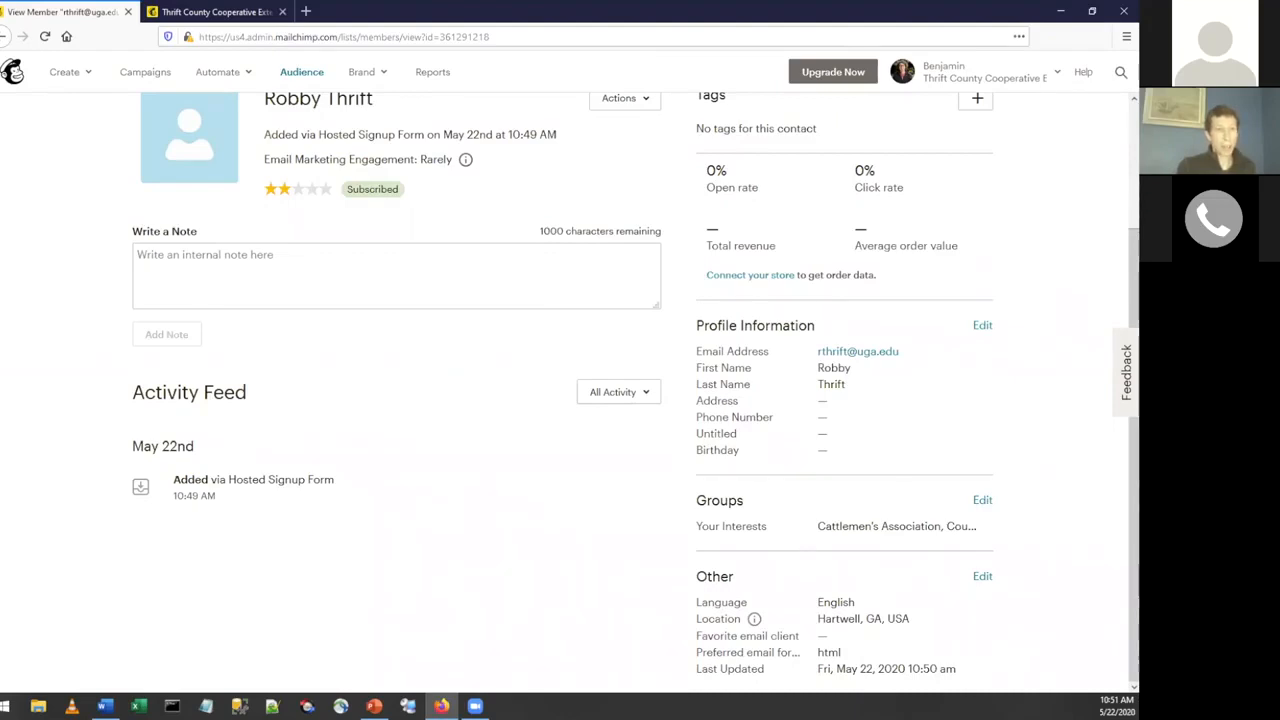
scroll(334, 314, "up", 2)
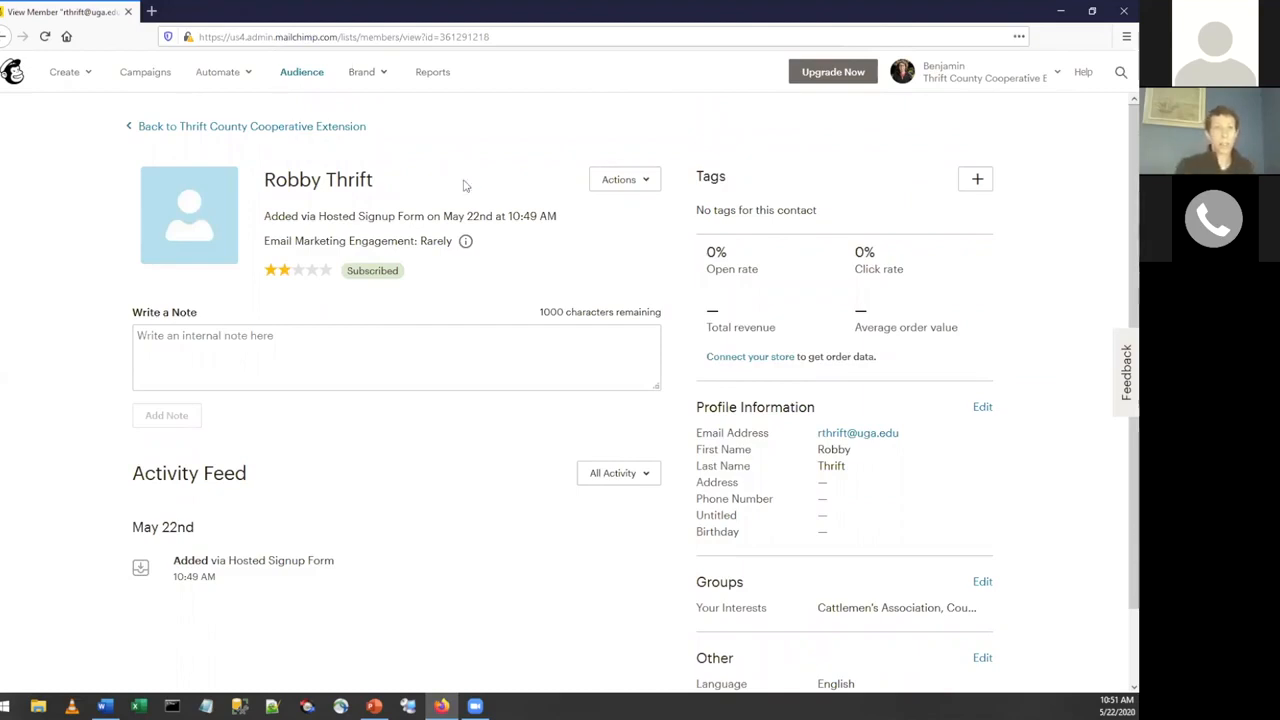
Go to Campaigns, start creating a campaign, look over the available types and choose Email.
left_click(147, 78)
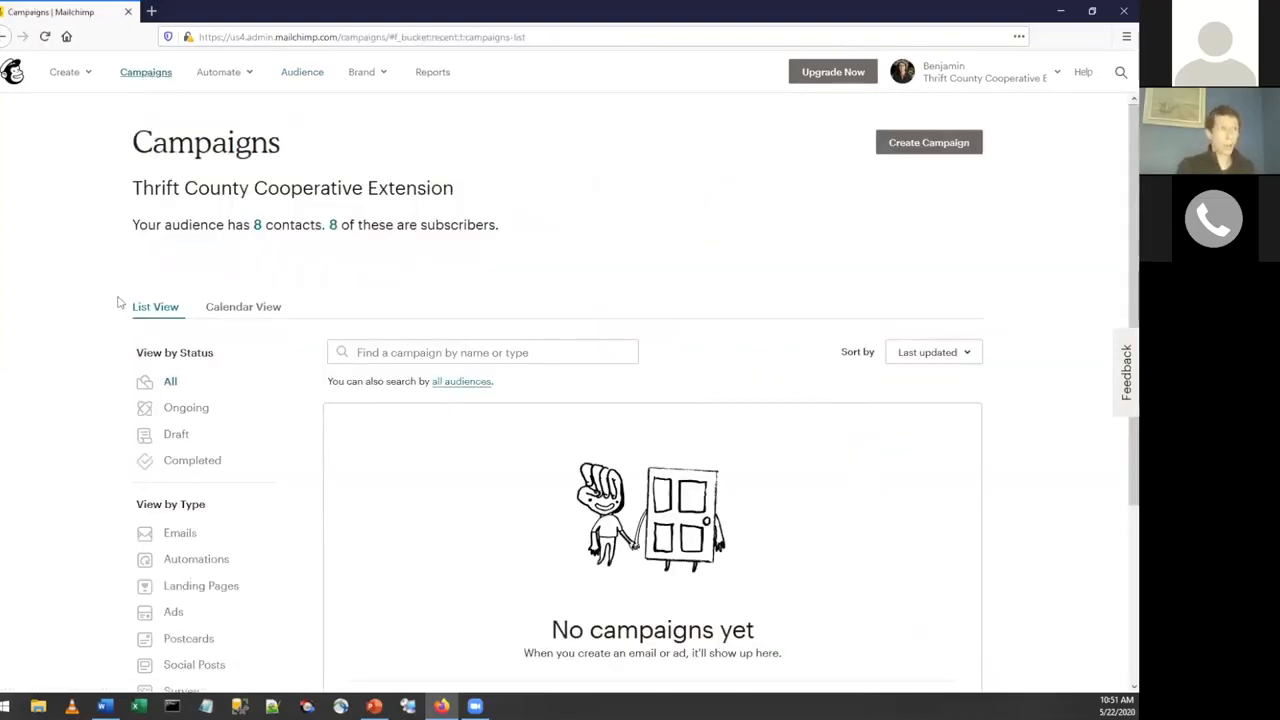
left_click(940, 148)
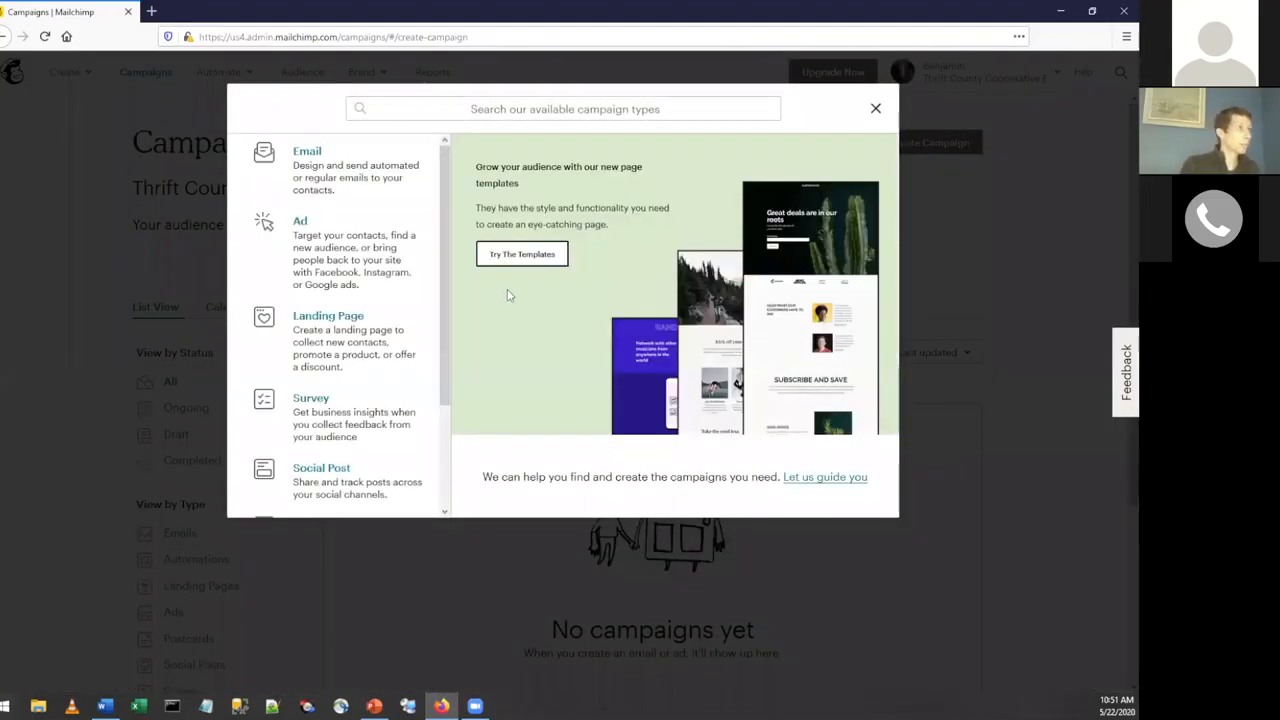
scroll(350, 330, "down", 3)
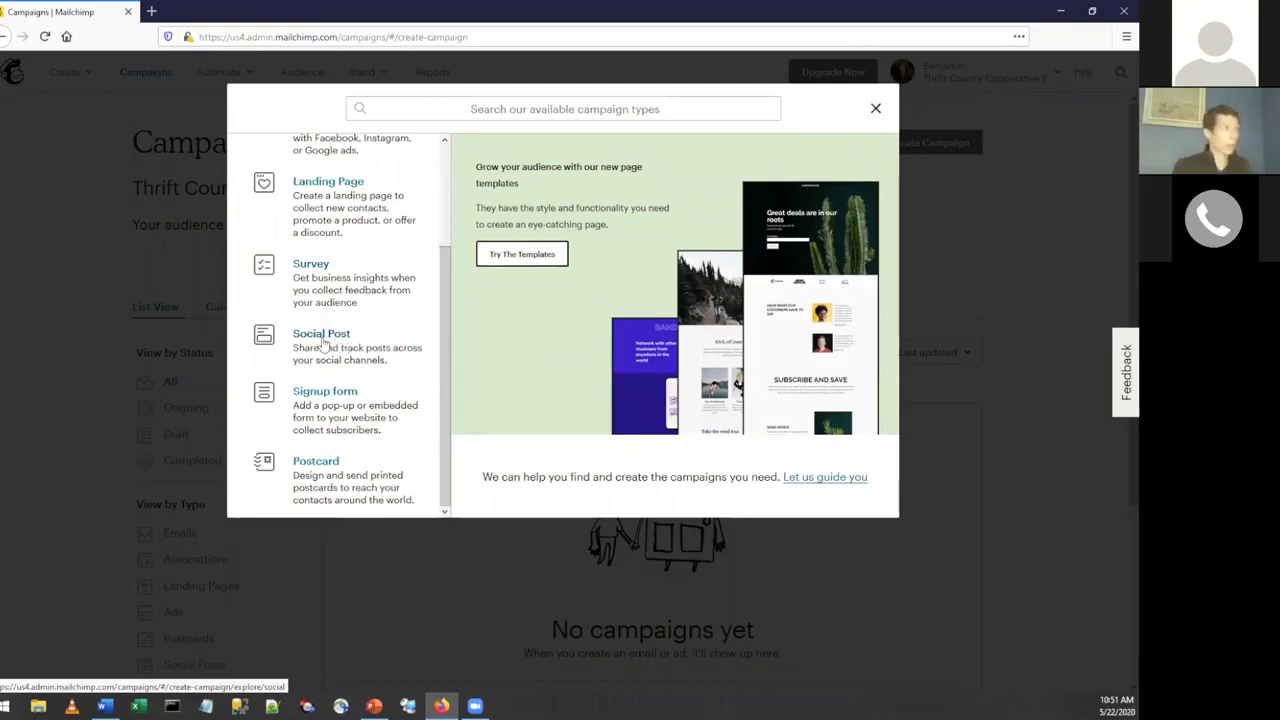
scroll(335, 350, "up", 3)
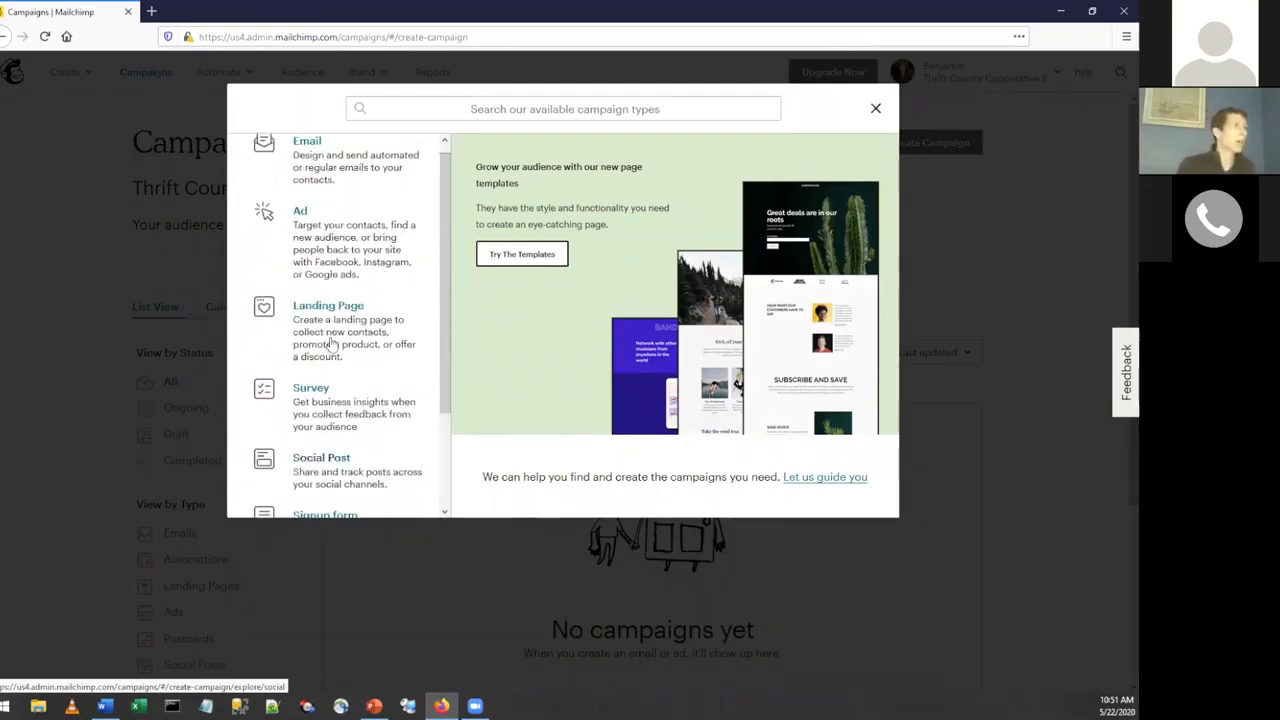
left_click(308, 158)
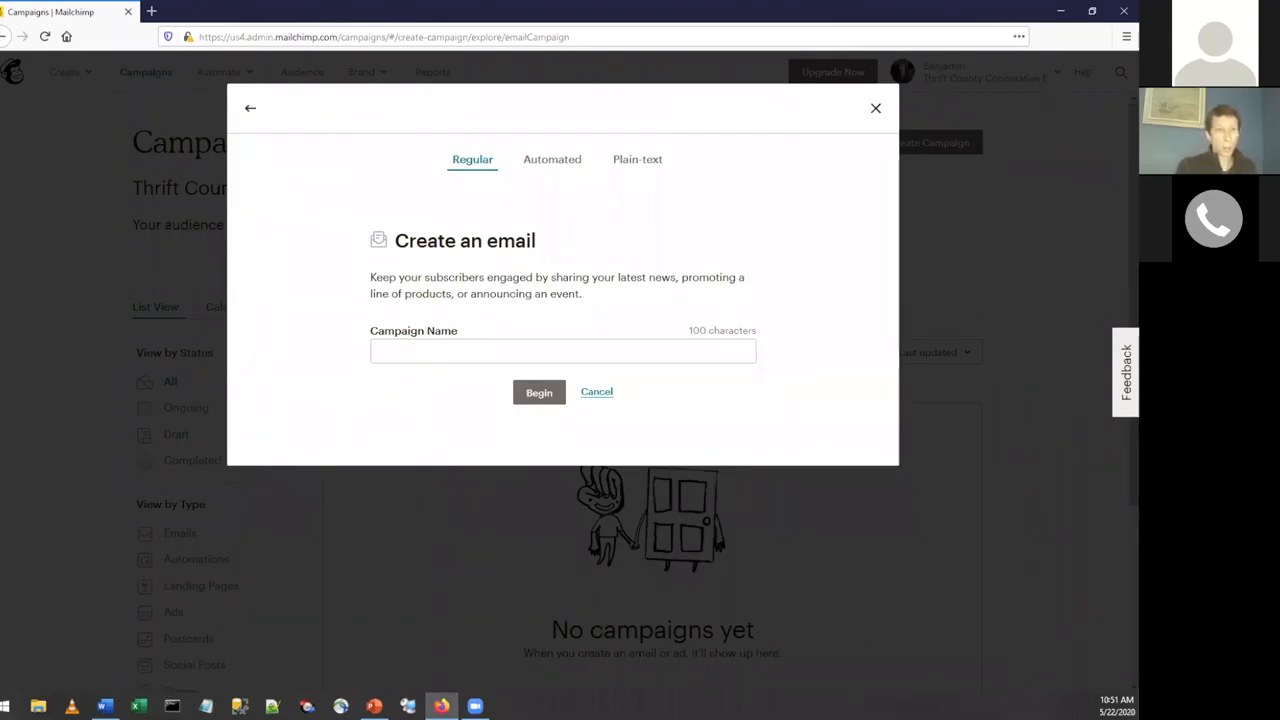
Name the regular email campaign "Monthly Cattlemen's Association Newsletter" and begin it.
key("alt+Tab")
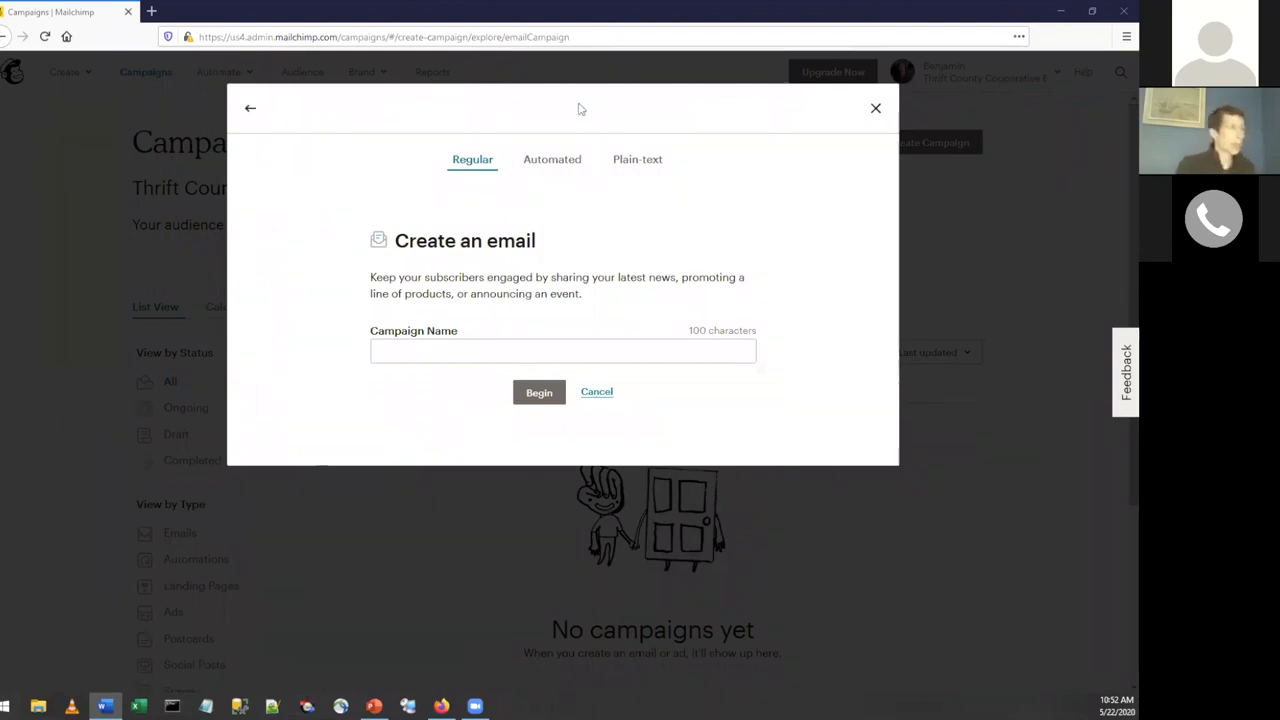
left_click(447, 351)
type("•\tMonthly Cattlemen's Association Newsletter")
key("Home")
key("Delete")
key("Delete")
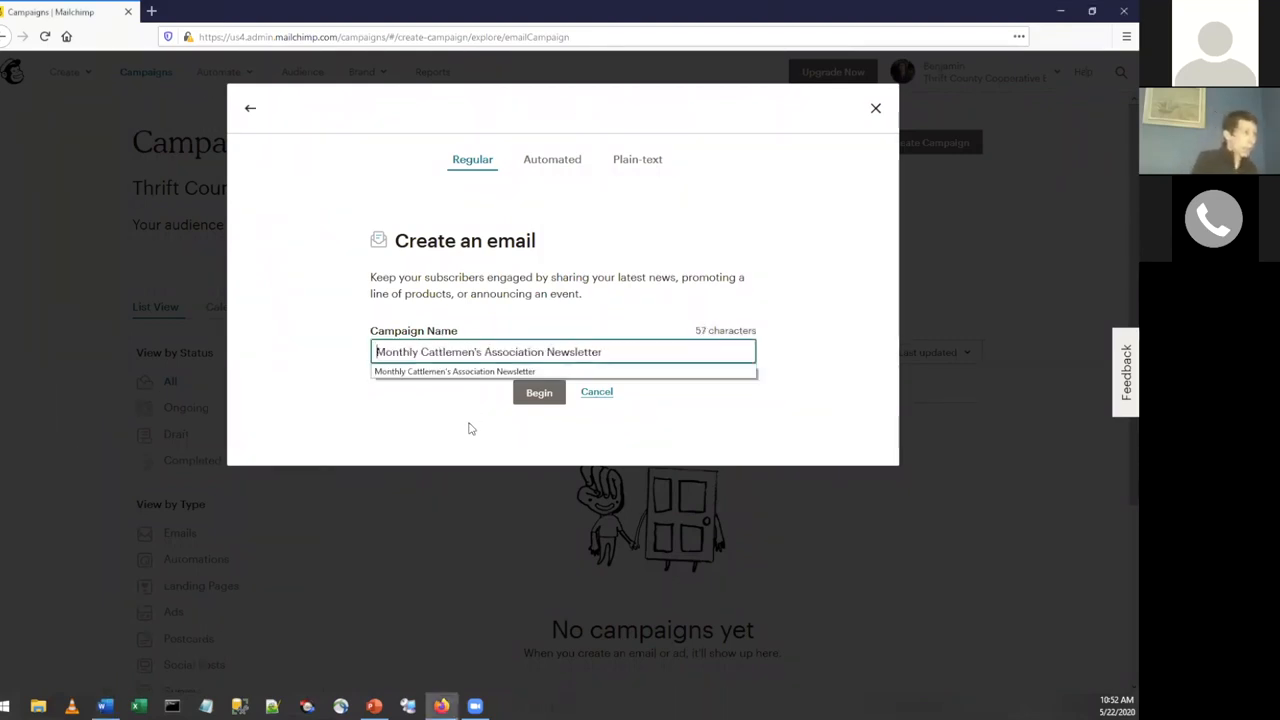
left_click(470, 428)
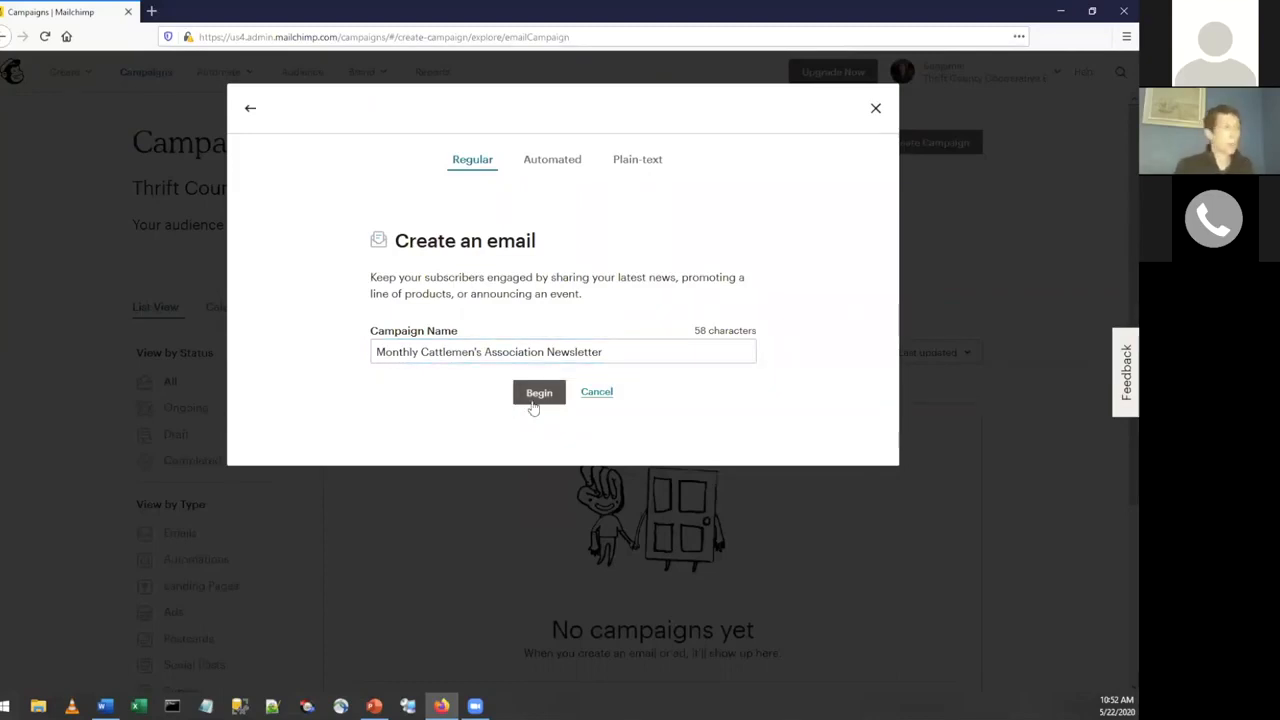
left_click(530, 404)
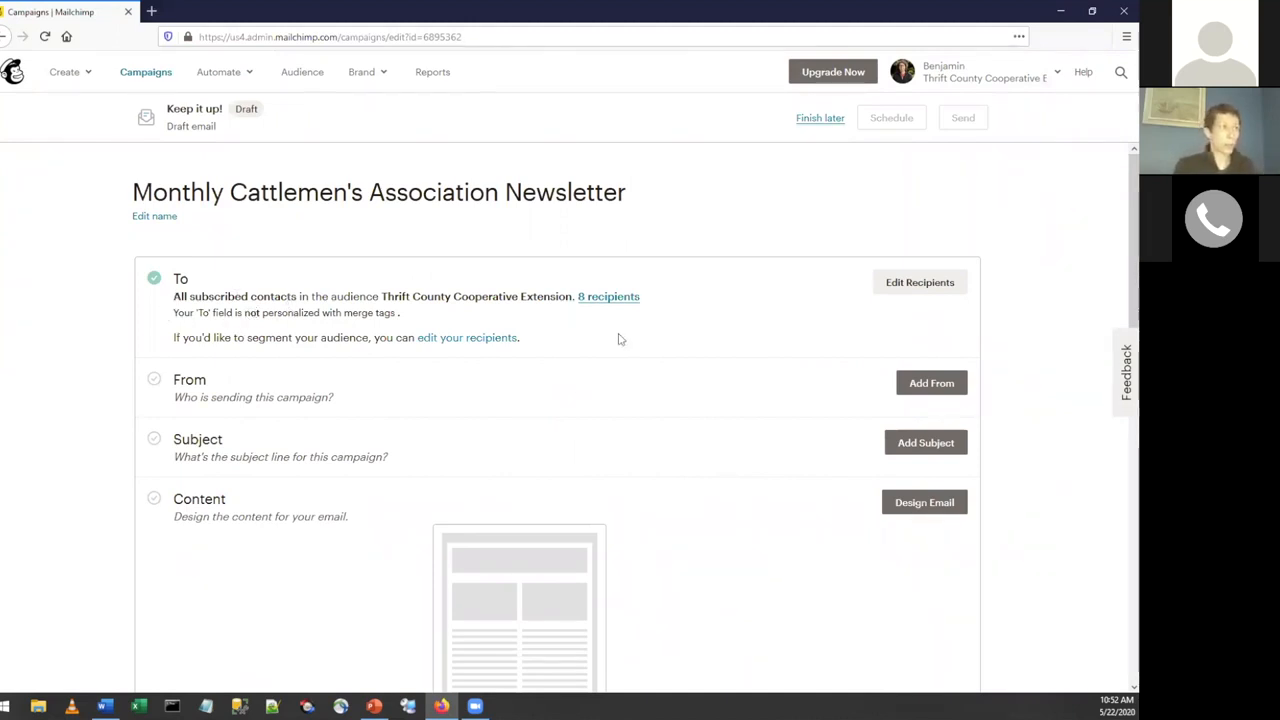
Edit the campaign's recipients and set the segment or tag to "Group or new segment".
left_click(918, 283)
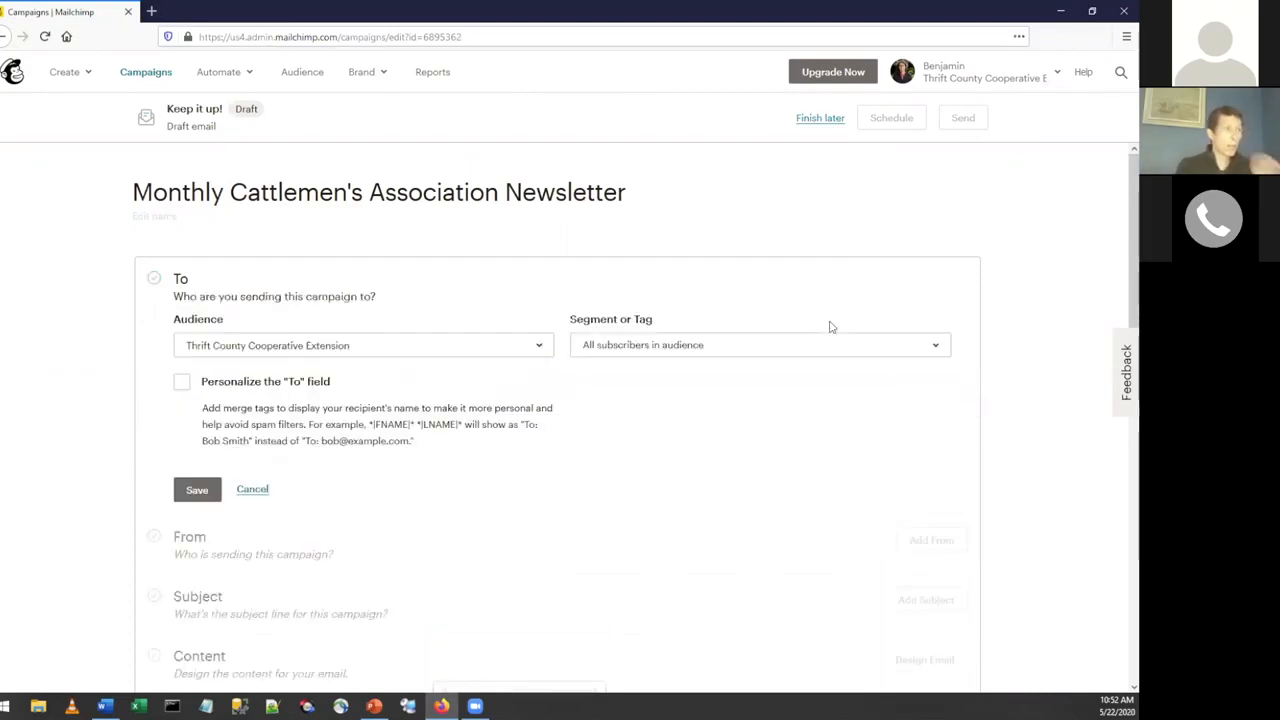
scroll(717, 280, "down", 2)
scroll(718, 286, "up", 1)
scroll(705, 282, "up", 1)
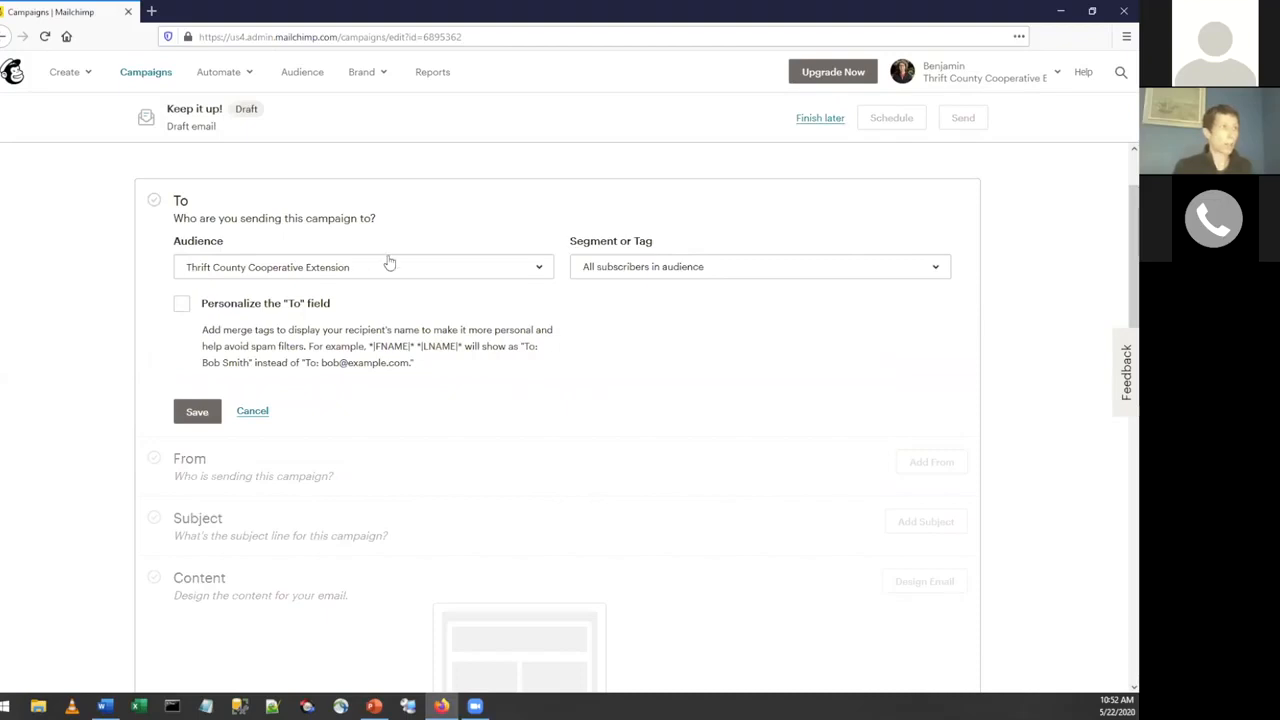
left_click(617, 273)
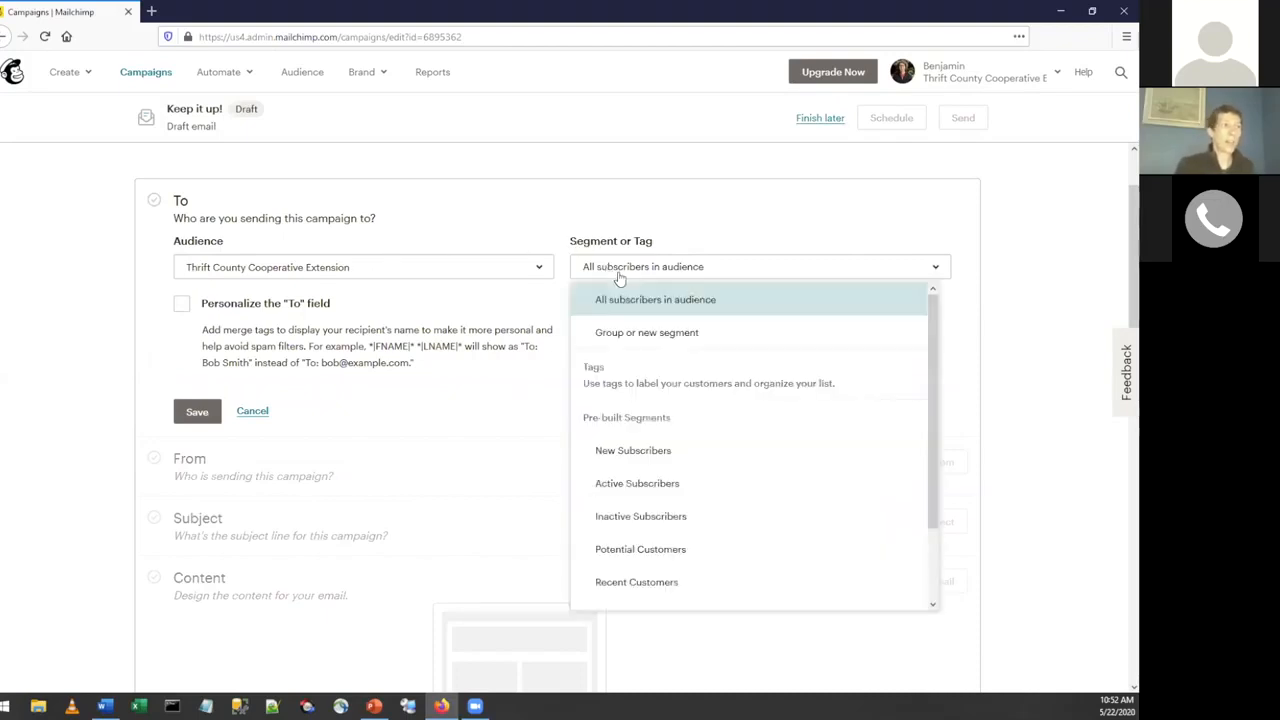
left_click(631, 335)
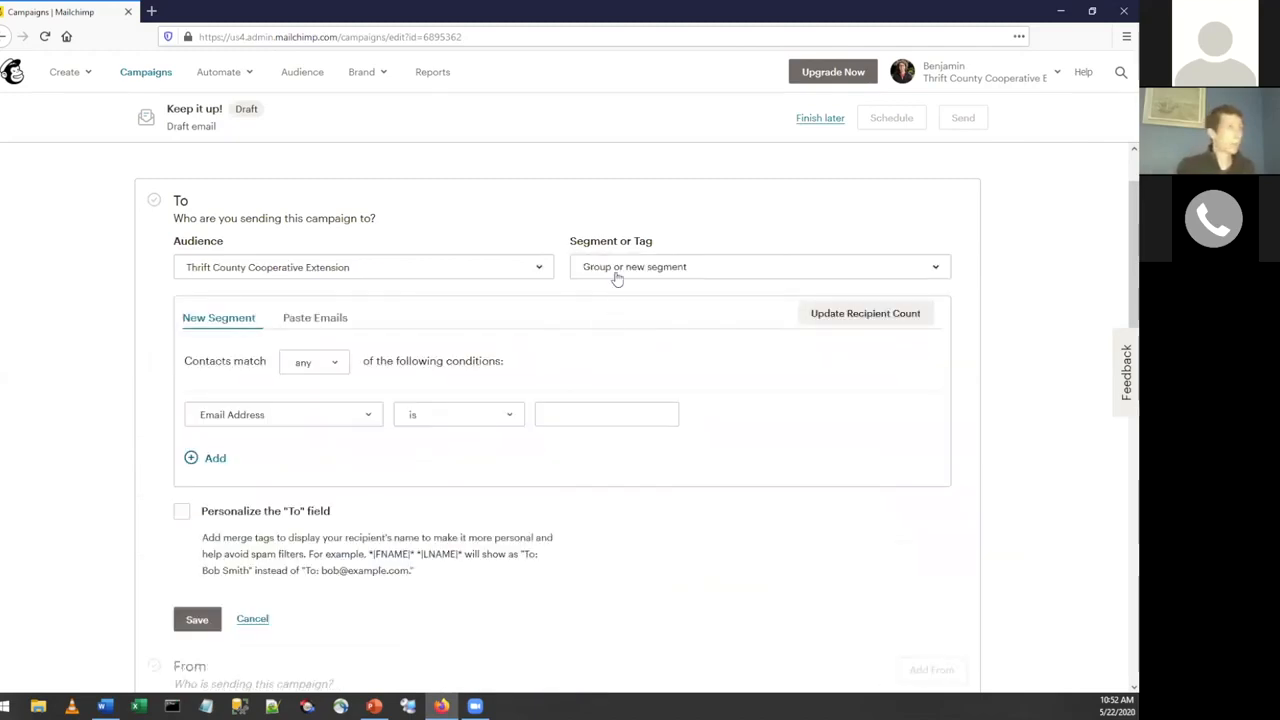
left_click(634, 268)
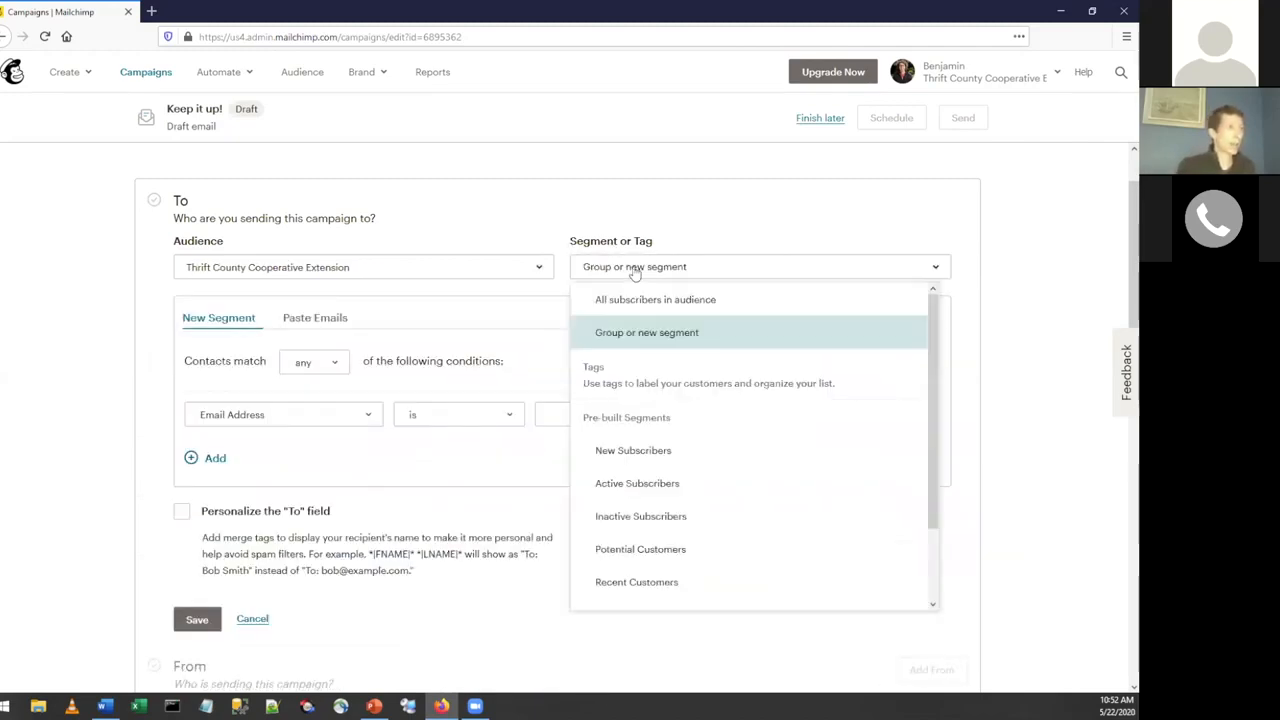
left_click(617, 337)
scroll(443, 403, "down", 1)
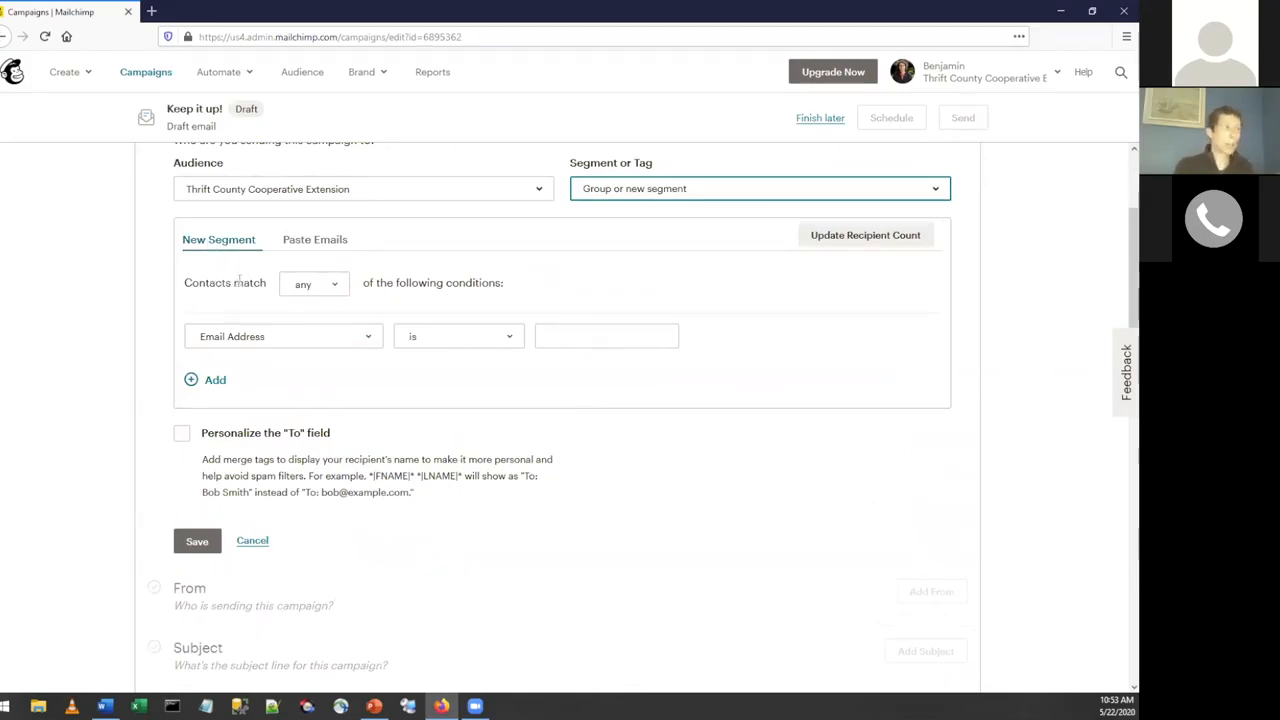
Set the segment condition to Your Interests, one of, Cattlemen's Association.
left_click(229, 333)
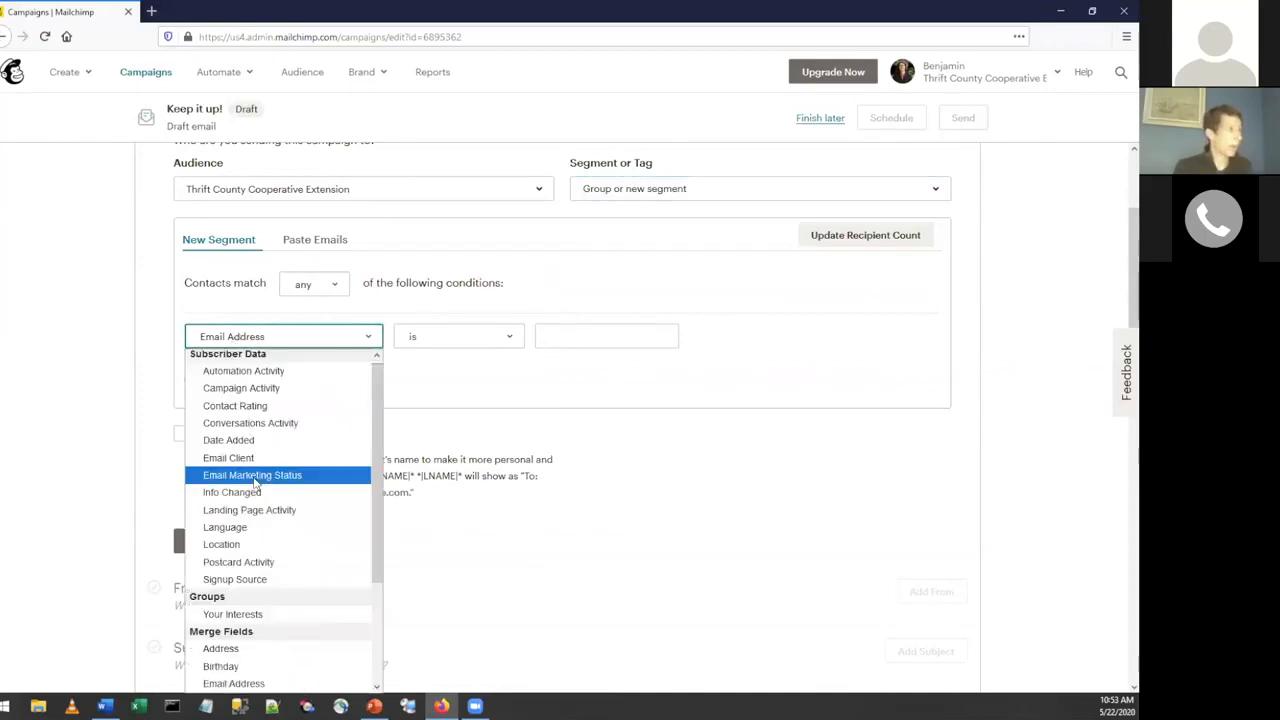
scroll(251, 514, "down", 1)
left_click(228, 563)
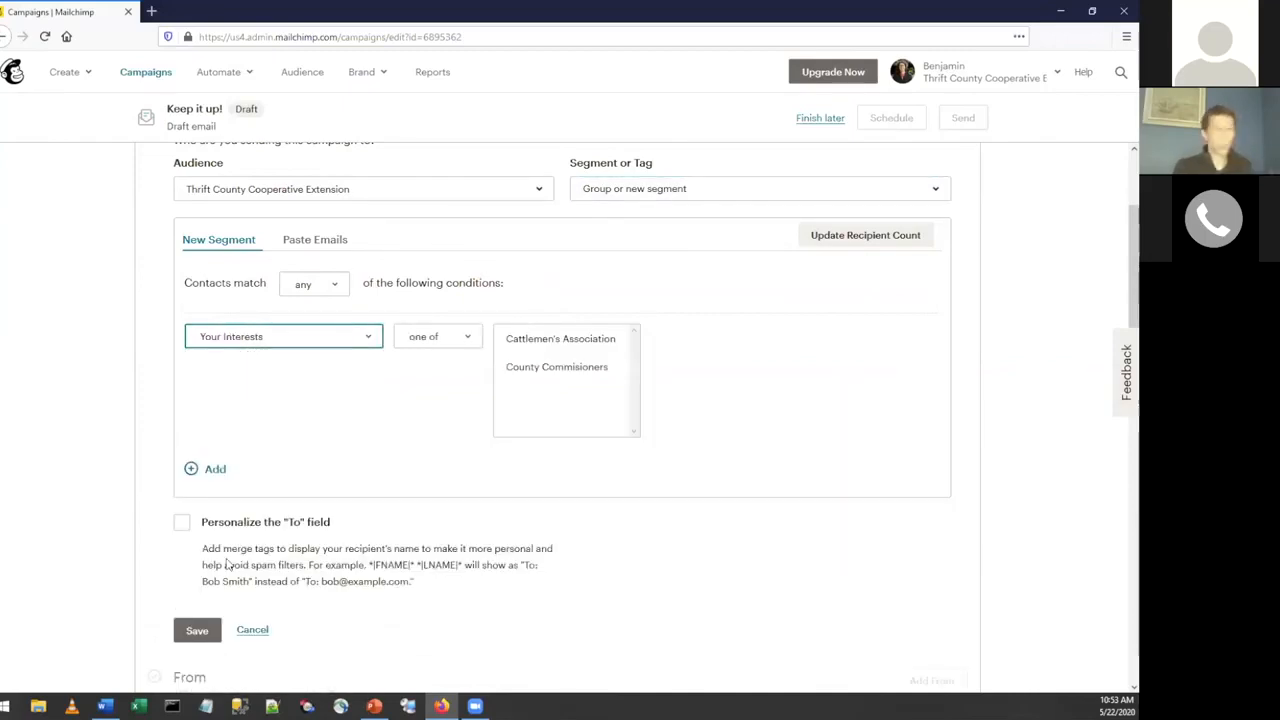
left_click(245, 341)
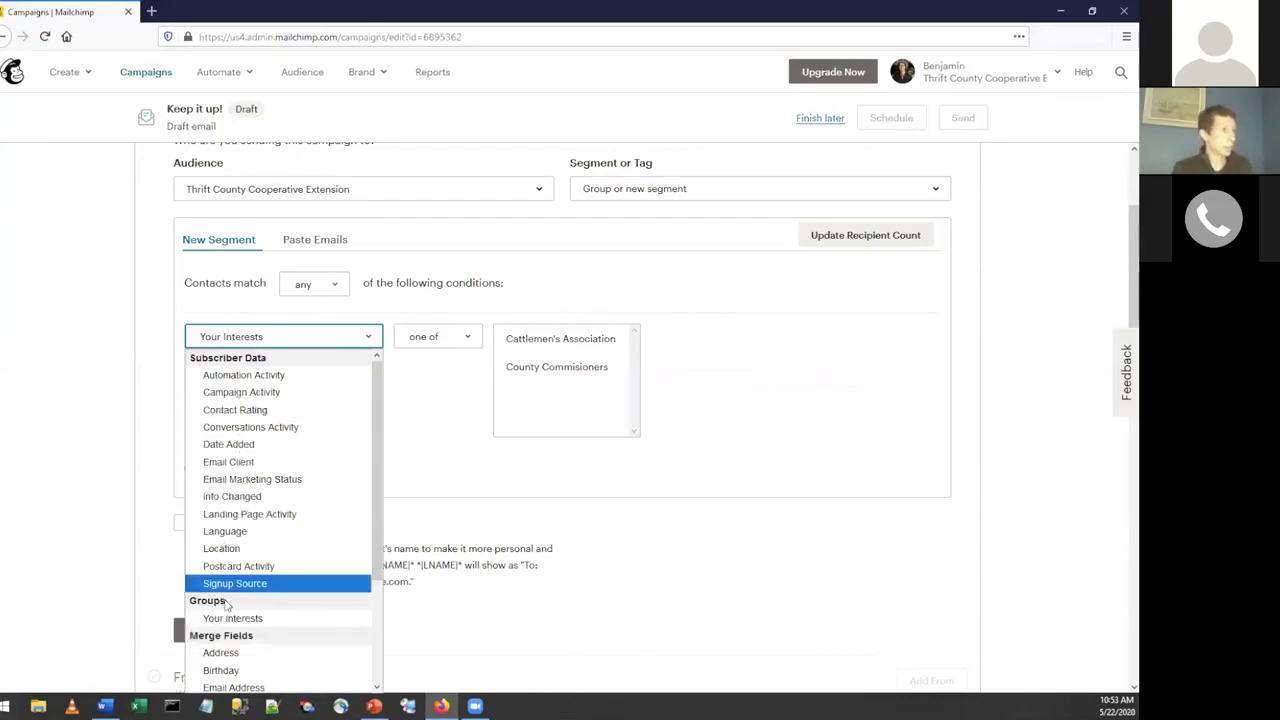
left_click(280, 620)
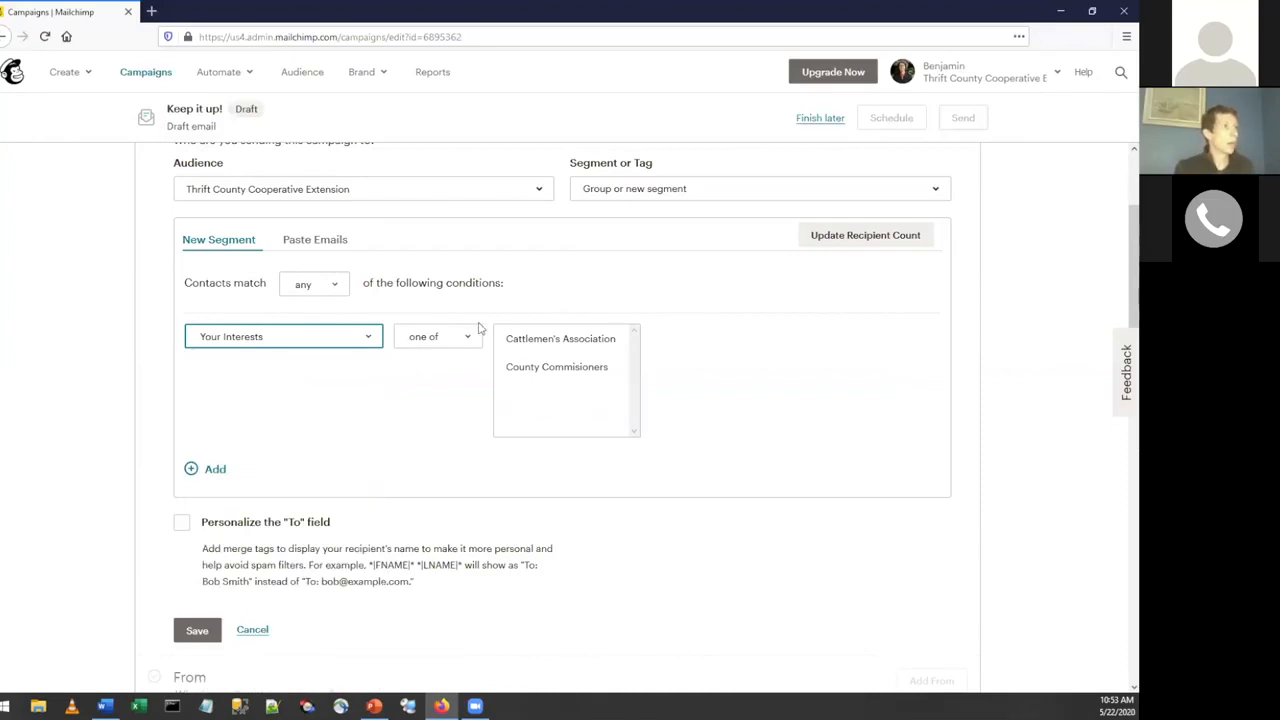
left_click(537, 342)
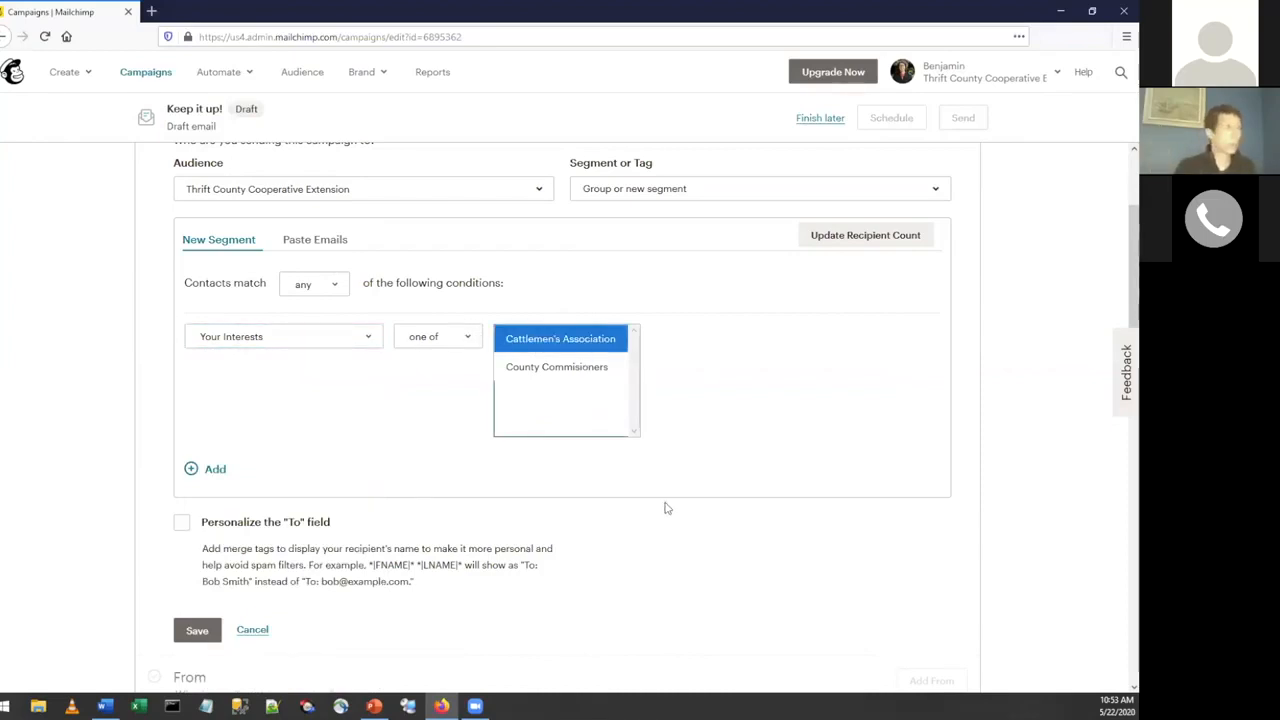
left_click(452, 340)
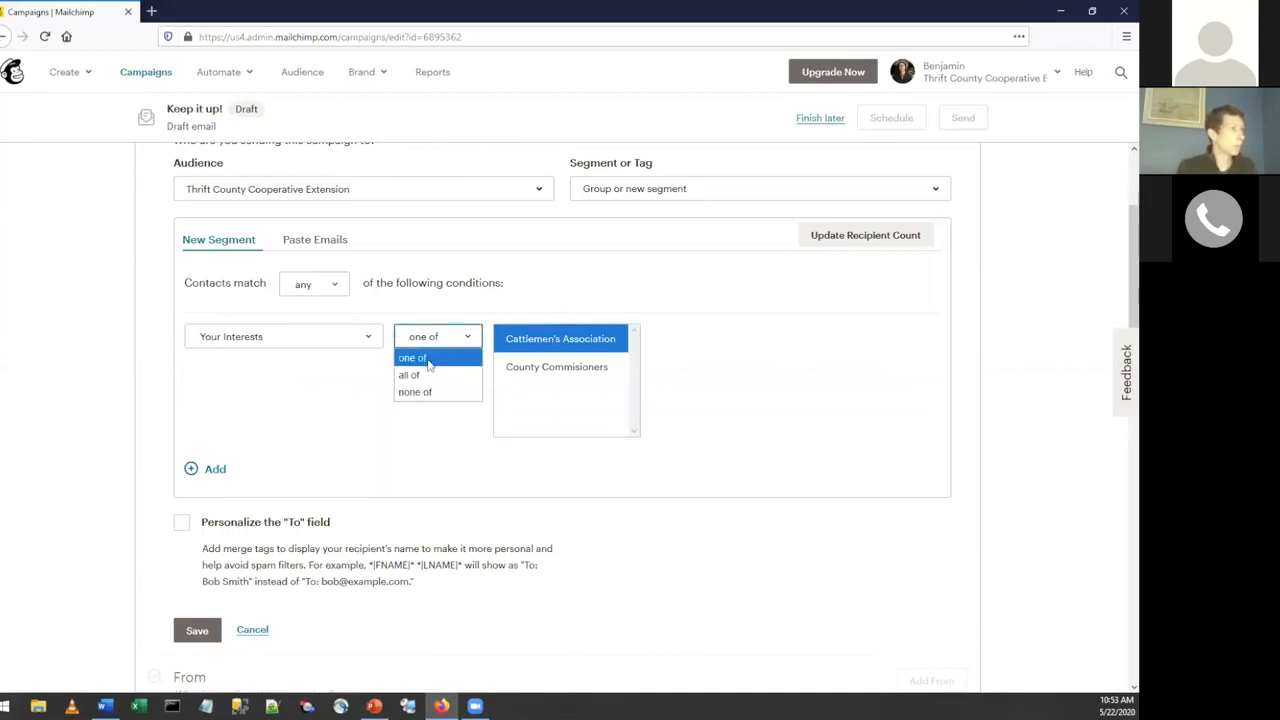
left_click(428, 362)
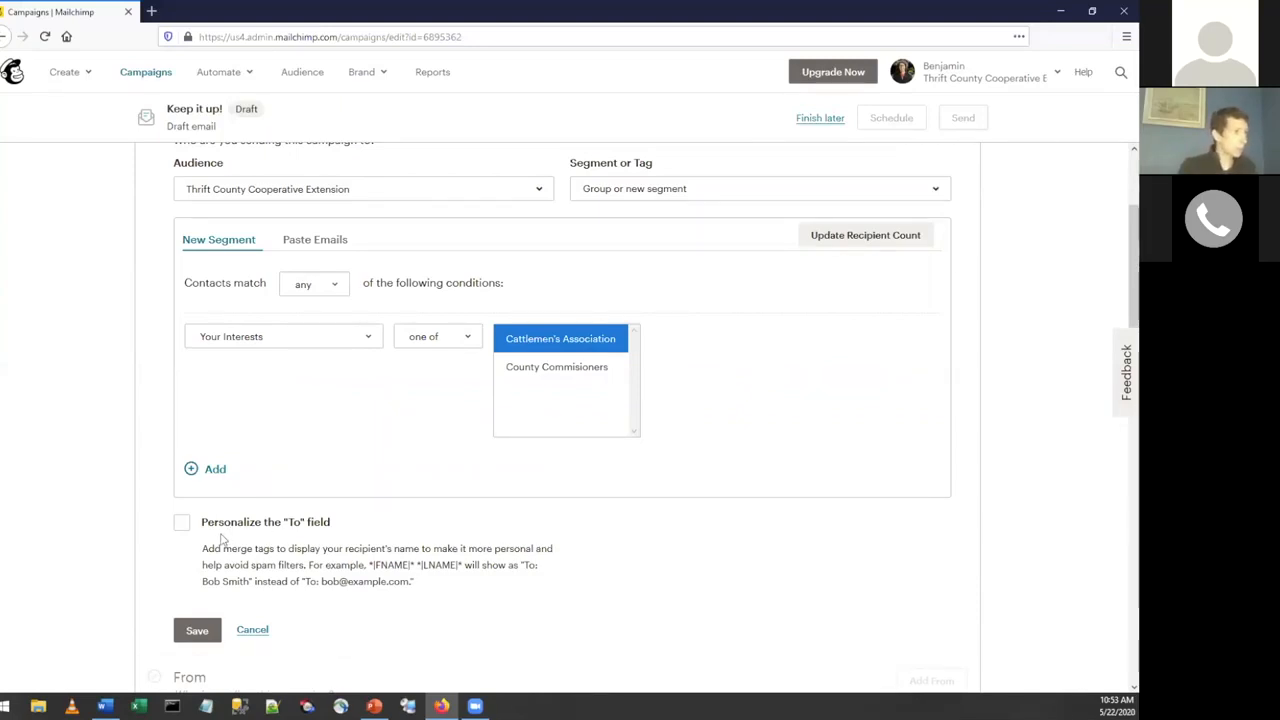
Personalize the "To" field with the *|FNAME|* merge tag and save the campaign's recipients.
scroll(240, 500, "down", 5)
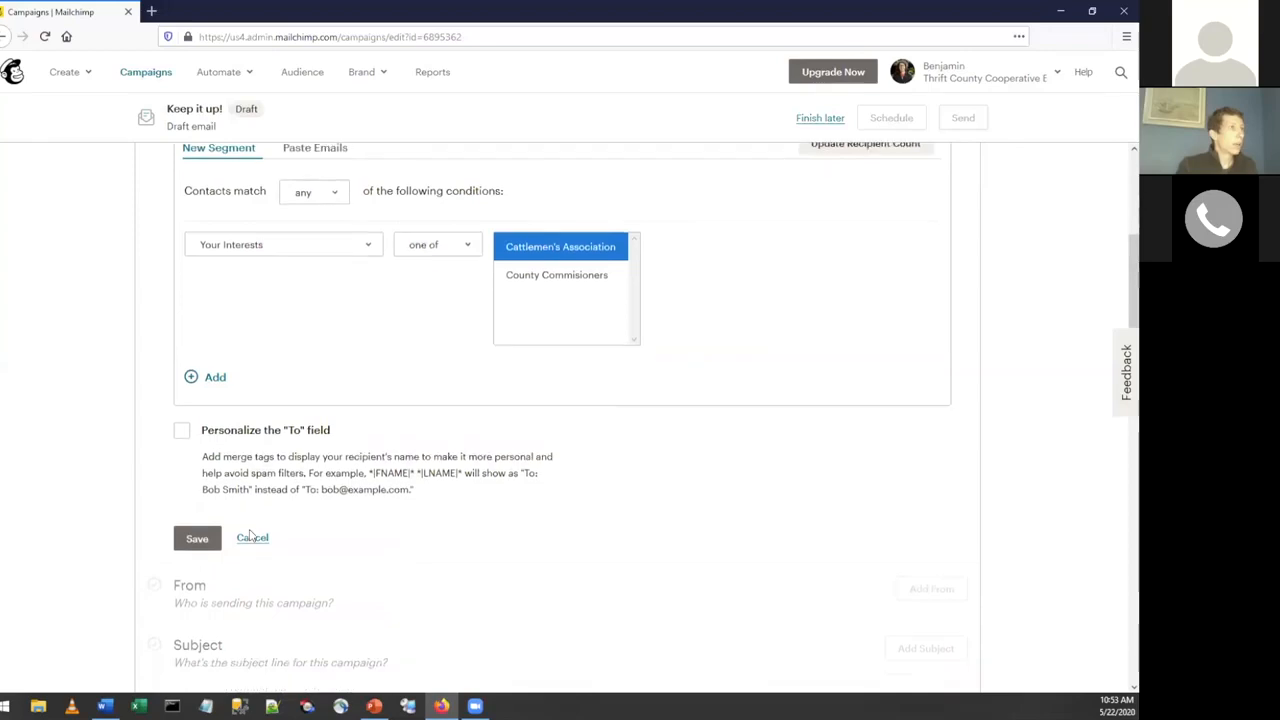
scroll(224, 411, "down", 1)
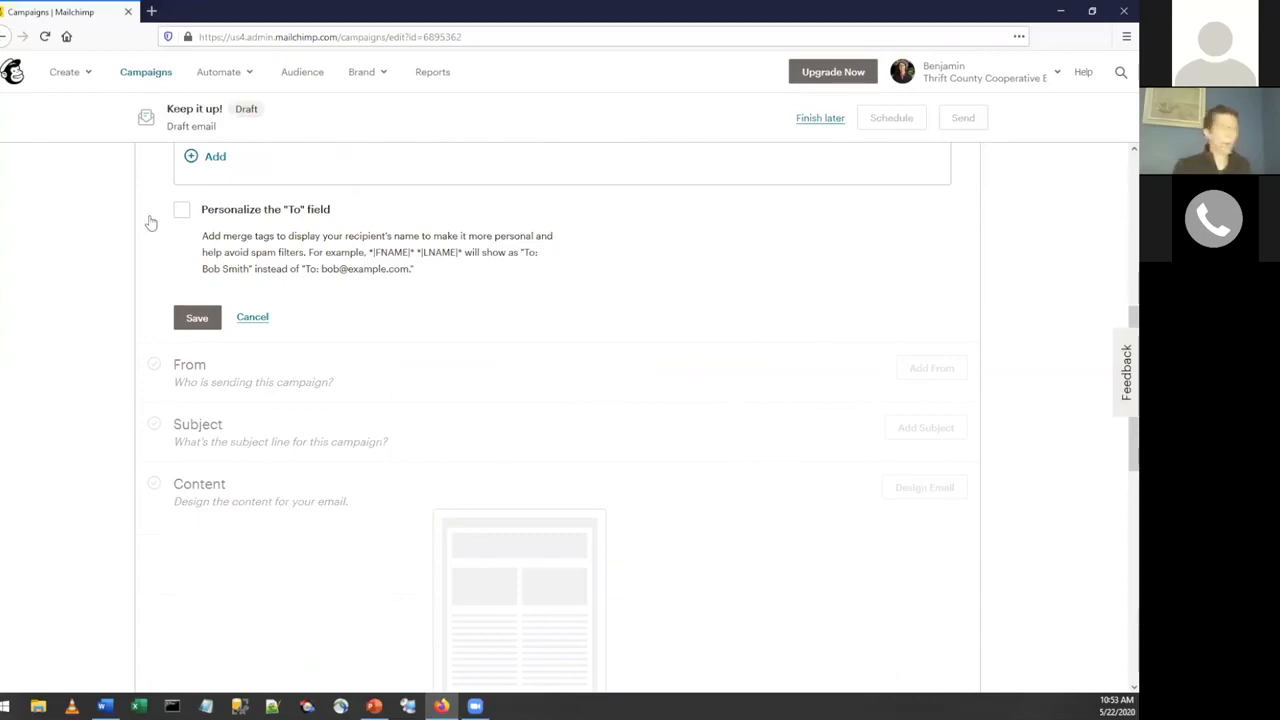
left_click(182, 210)
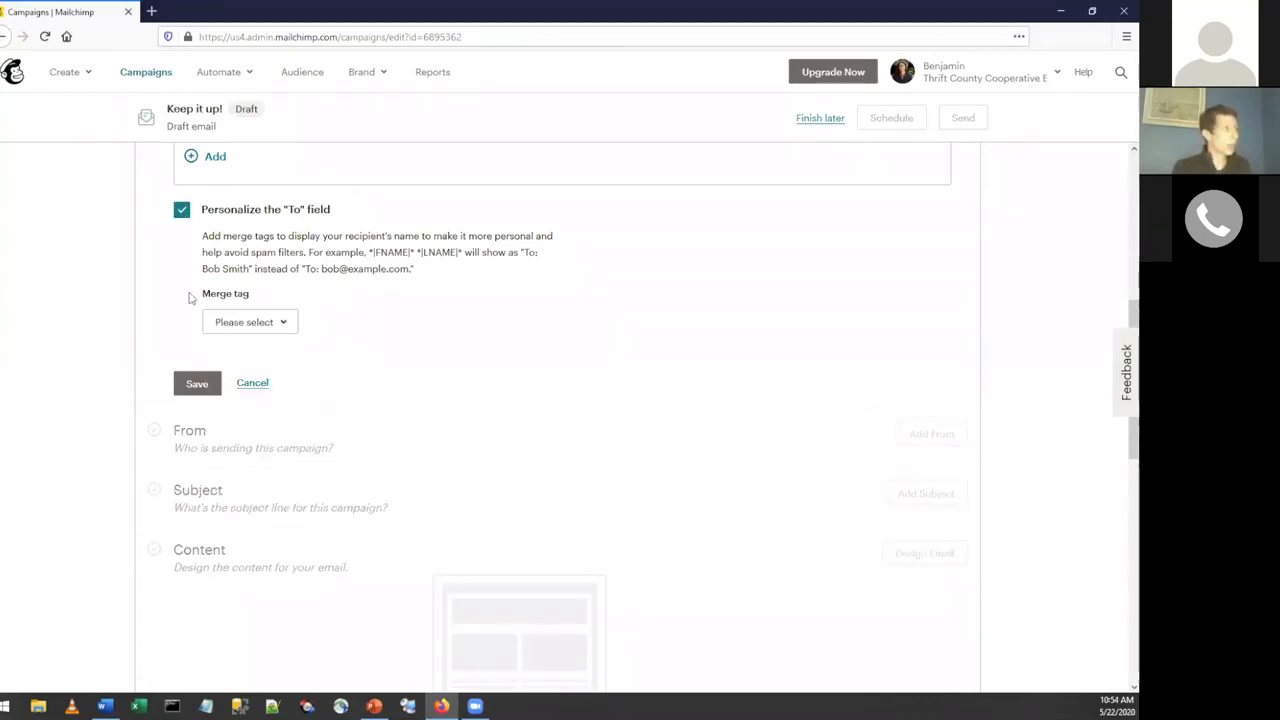
left_click(258, 328)
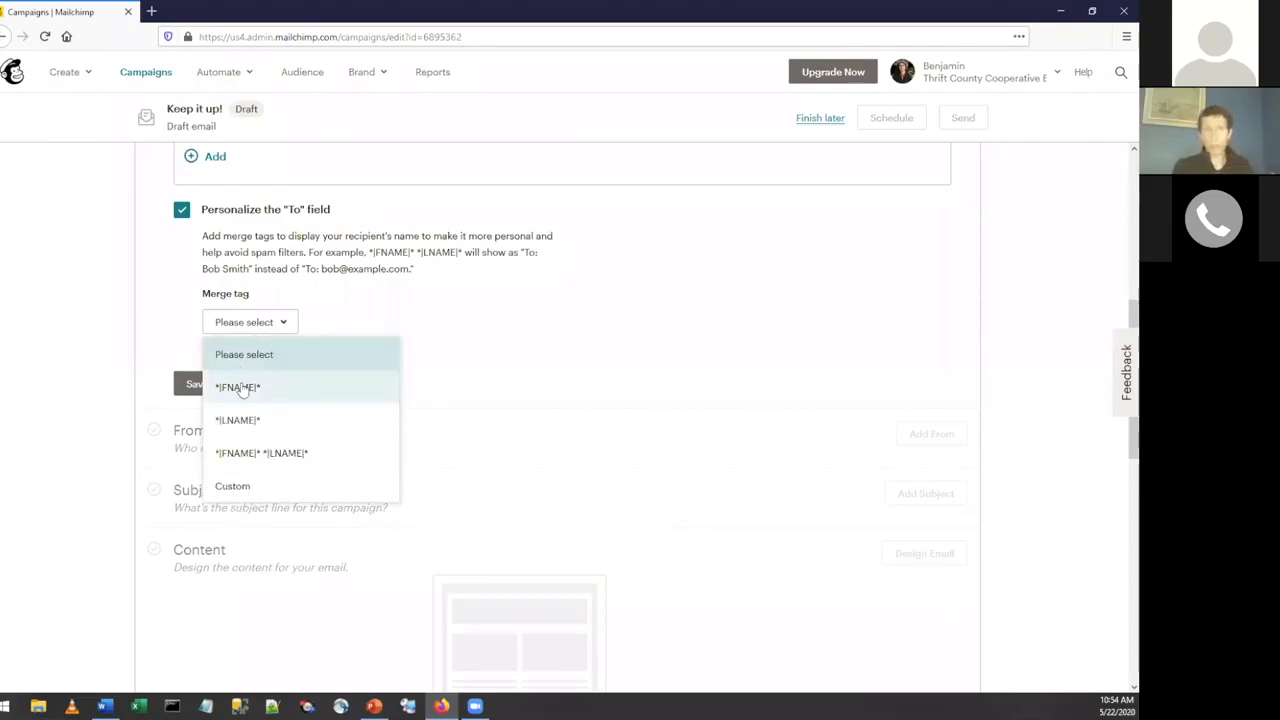
left_click(238, 387)
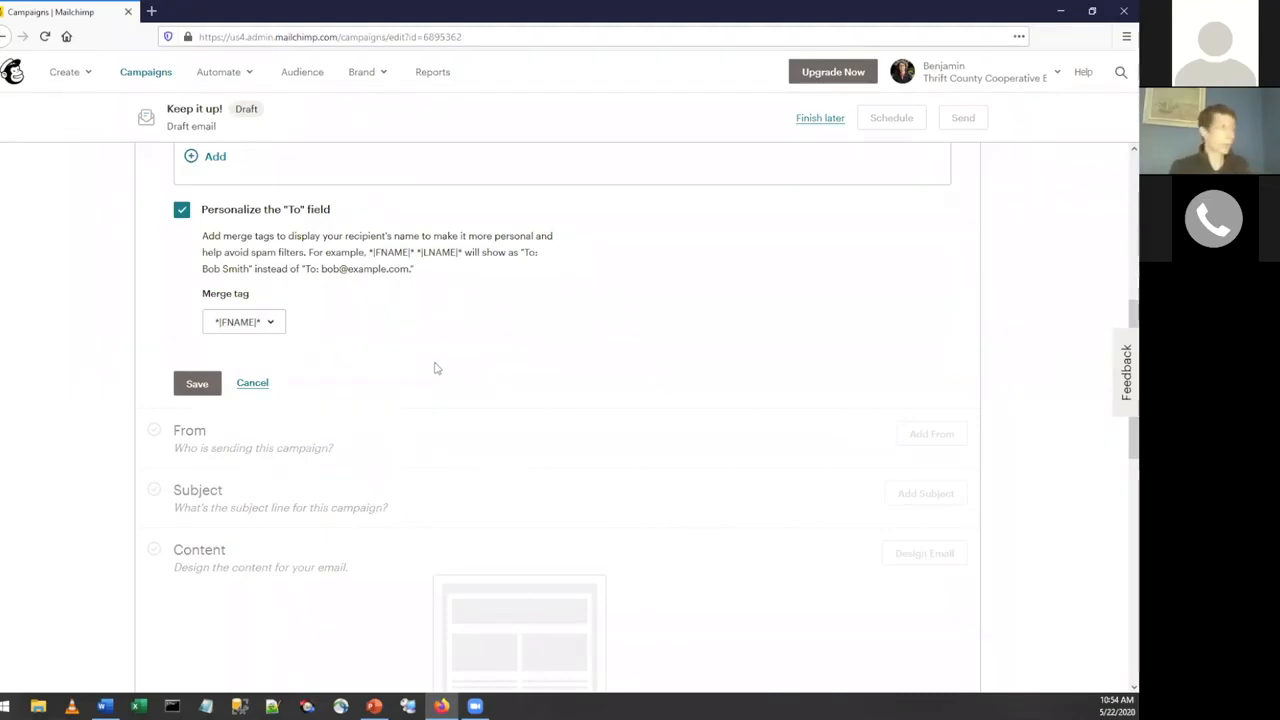
scroll(300, 345, "down", 1)
left_click(196, 306)
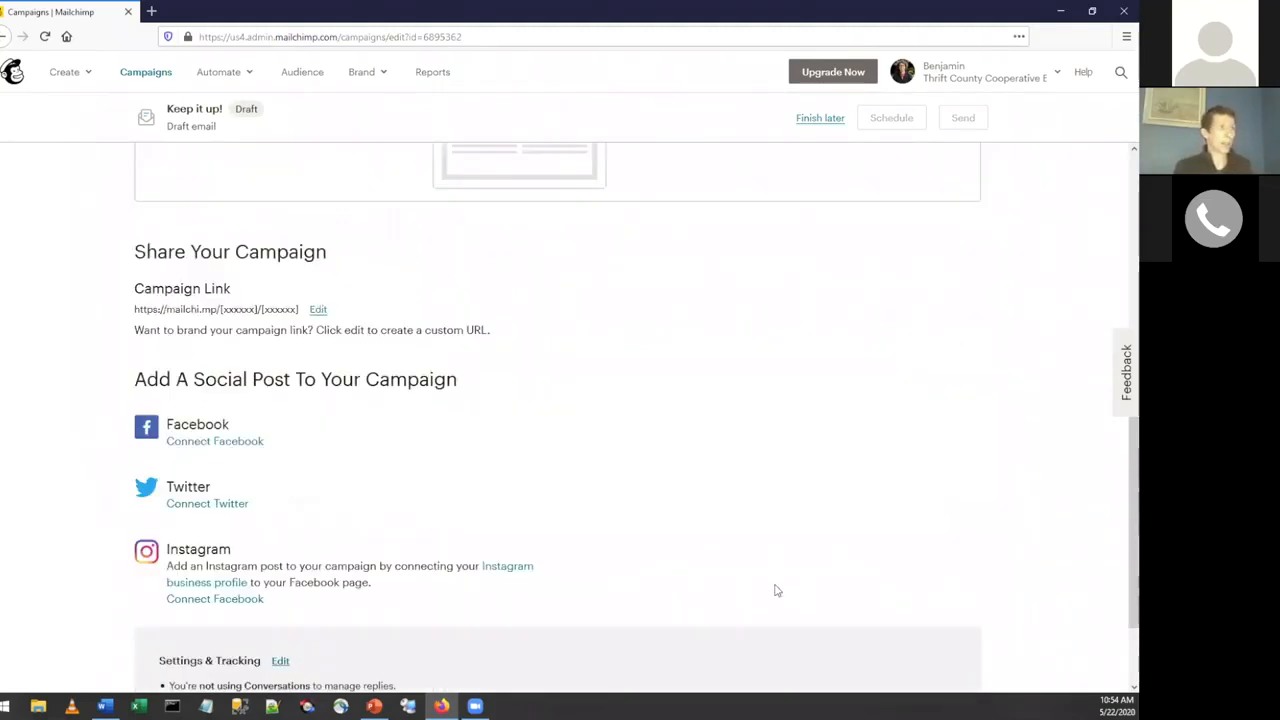
Add the subject line "Cattlemen's Association Monthly Newsletter" to the campaign and save it.
scroll(874, 483, "up", 5)
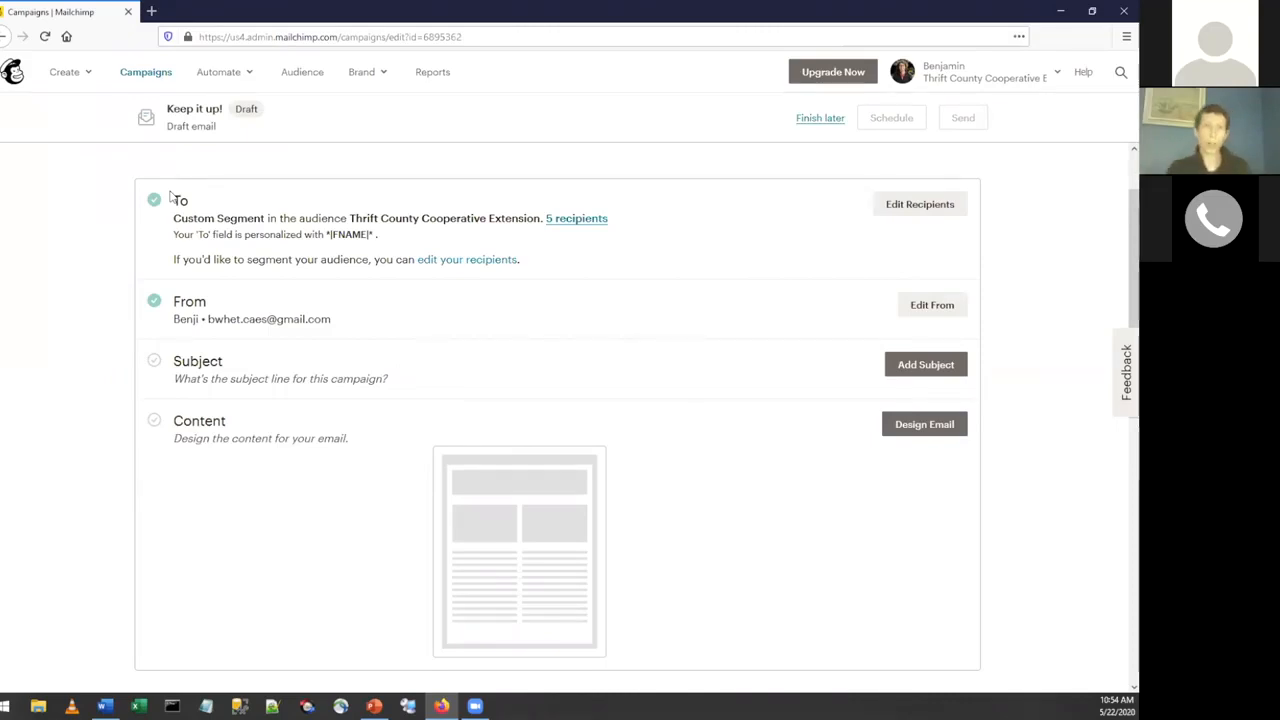
scroll(247, 354, "up", 1)
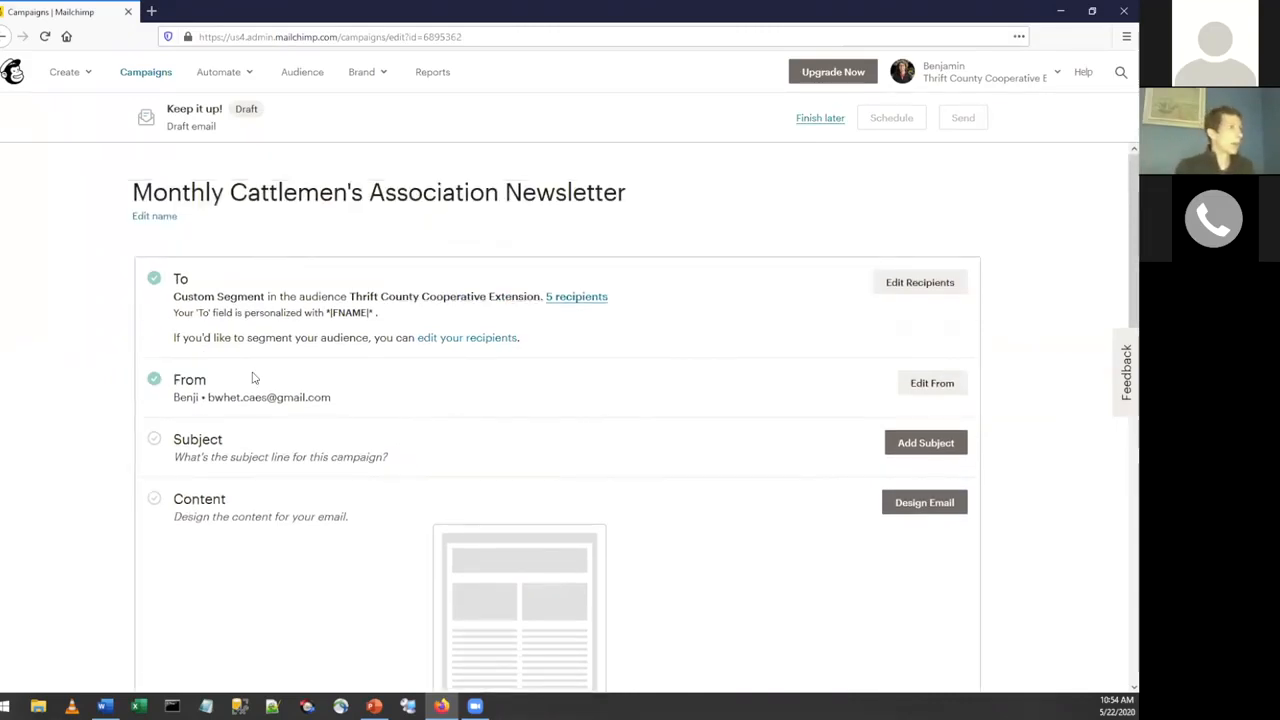
scroll(163, 230, "down", 2)
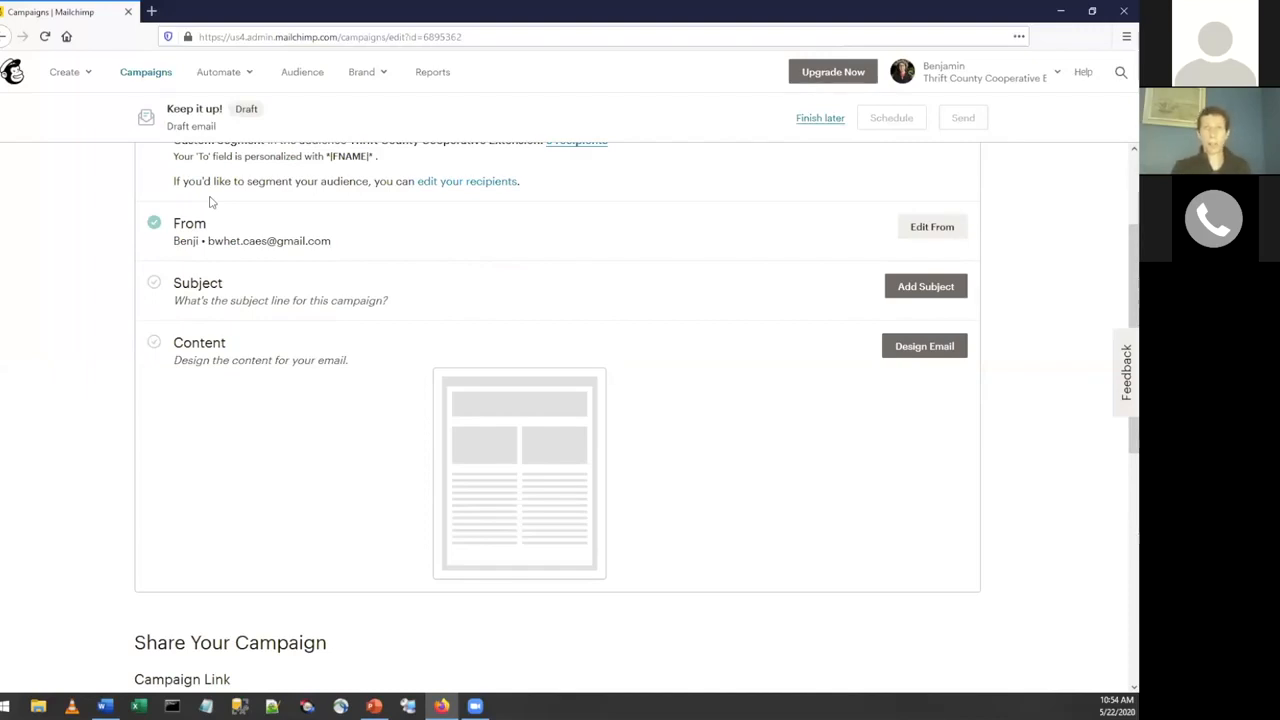
left_click(893, 287)
left_click(283, 374)
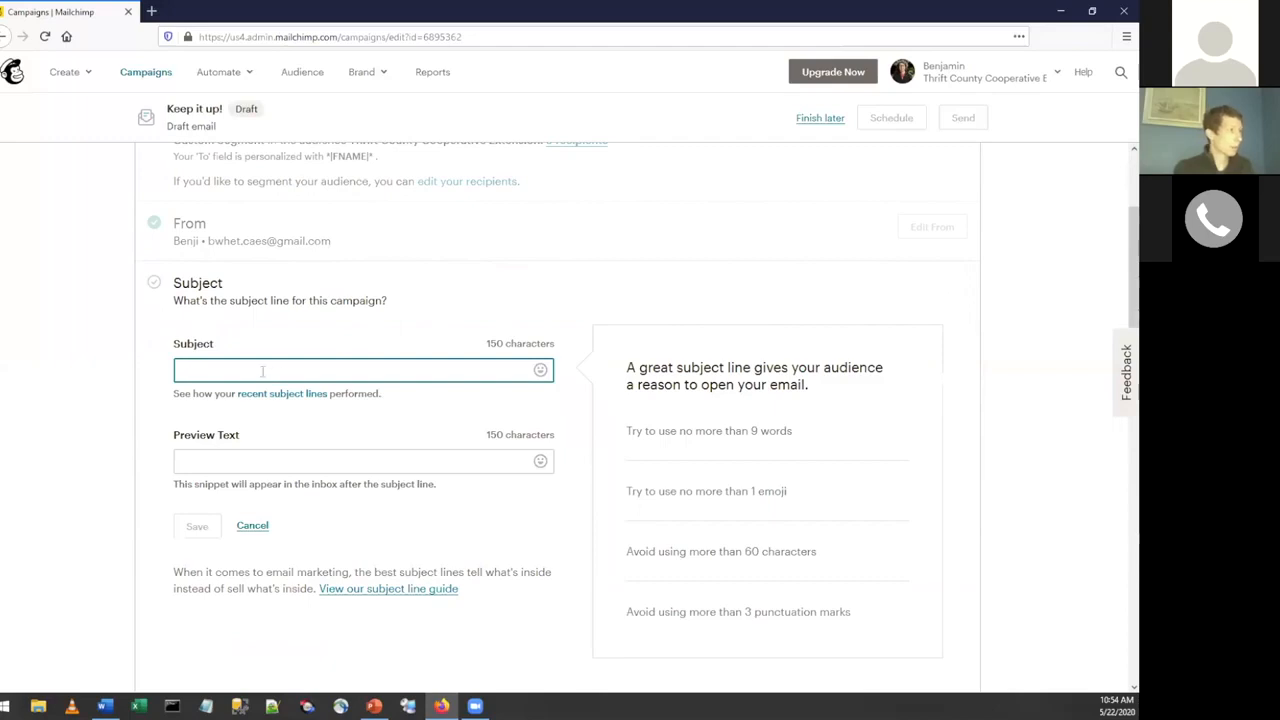
key("alt+Tab")
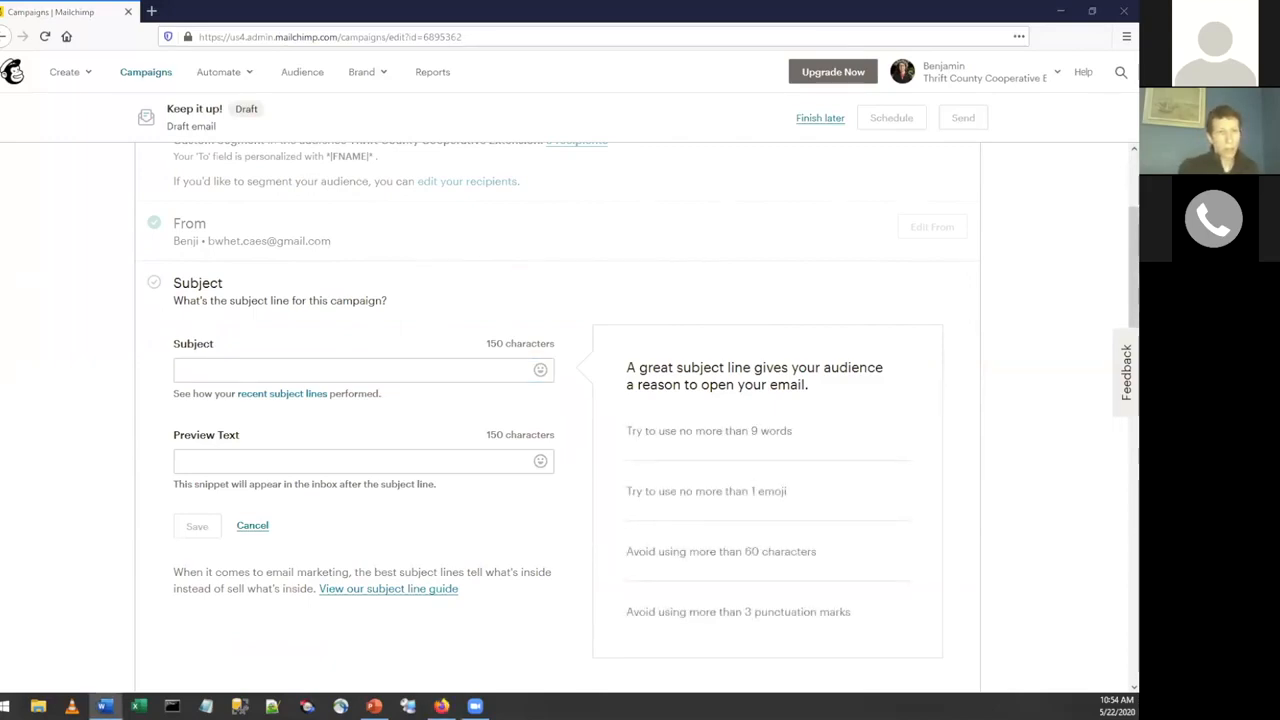
left_click(298, 377)
type("Cattlemen's Association Monthly Newsletter")
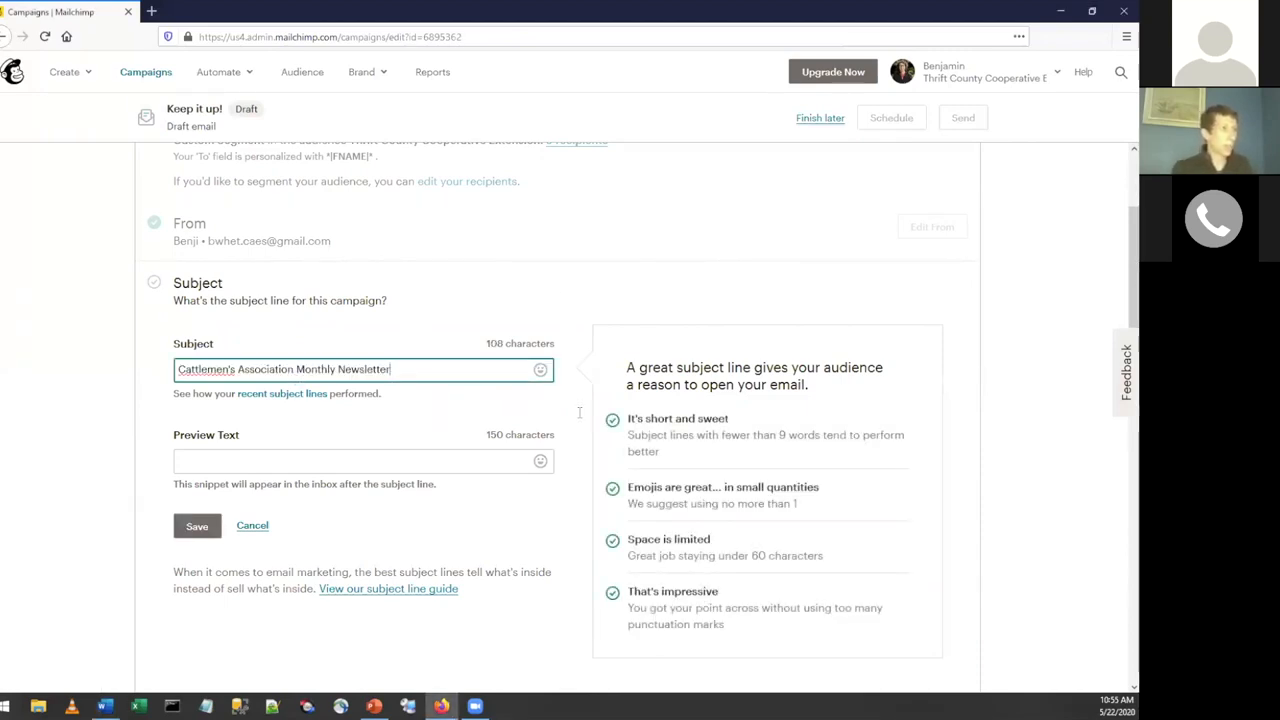
scroll(720, 343, "down", 1)
scroll(720, 343, "down", 2)
scroll(680, 300, "up", 1)
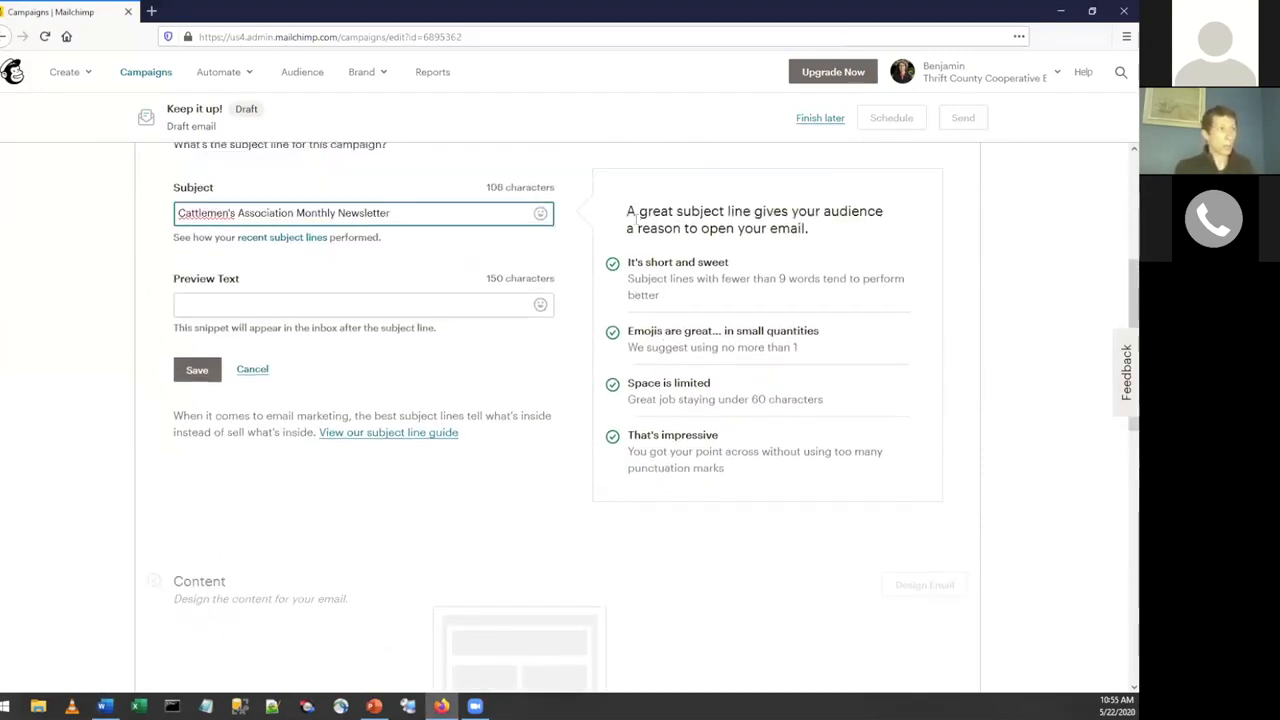
left_click(197, 370)
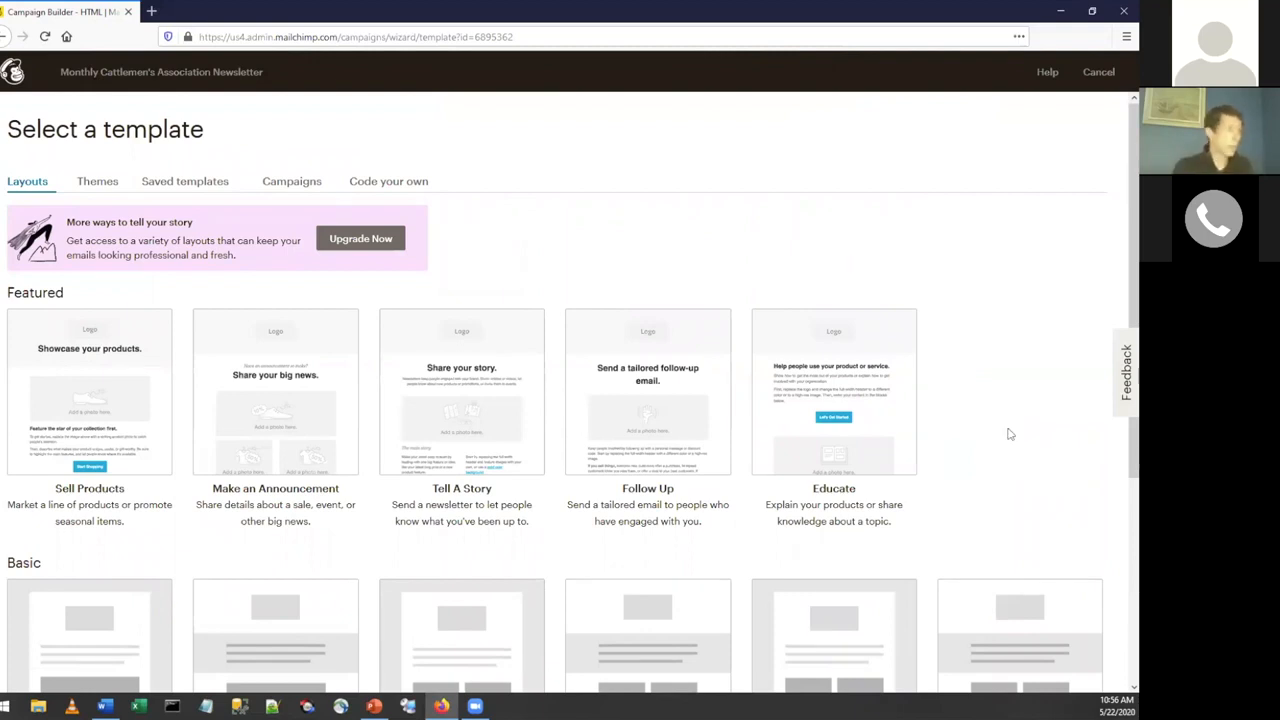
Look through the email template layouts and choose the Basic "1 Column" layout.
scroll(1010, 434, "down", 3)
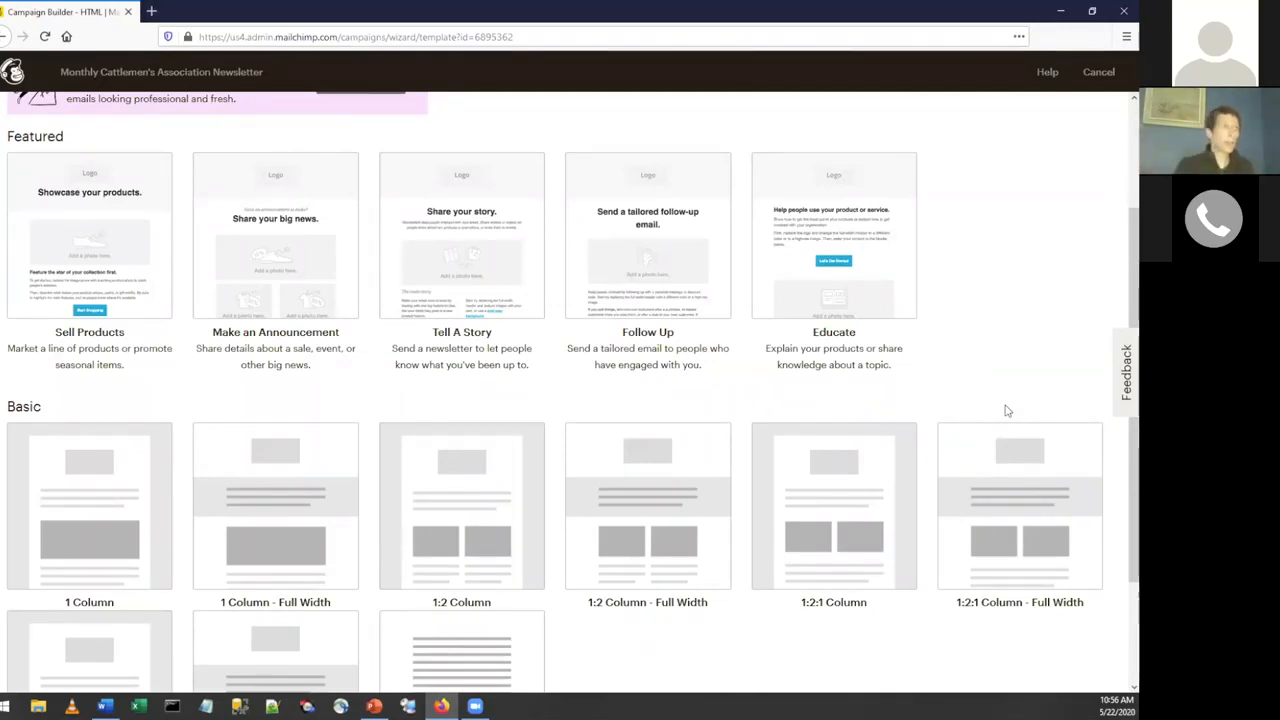
scroll(1007, 410, "down", 1)
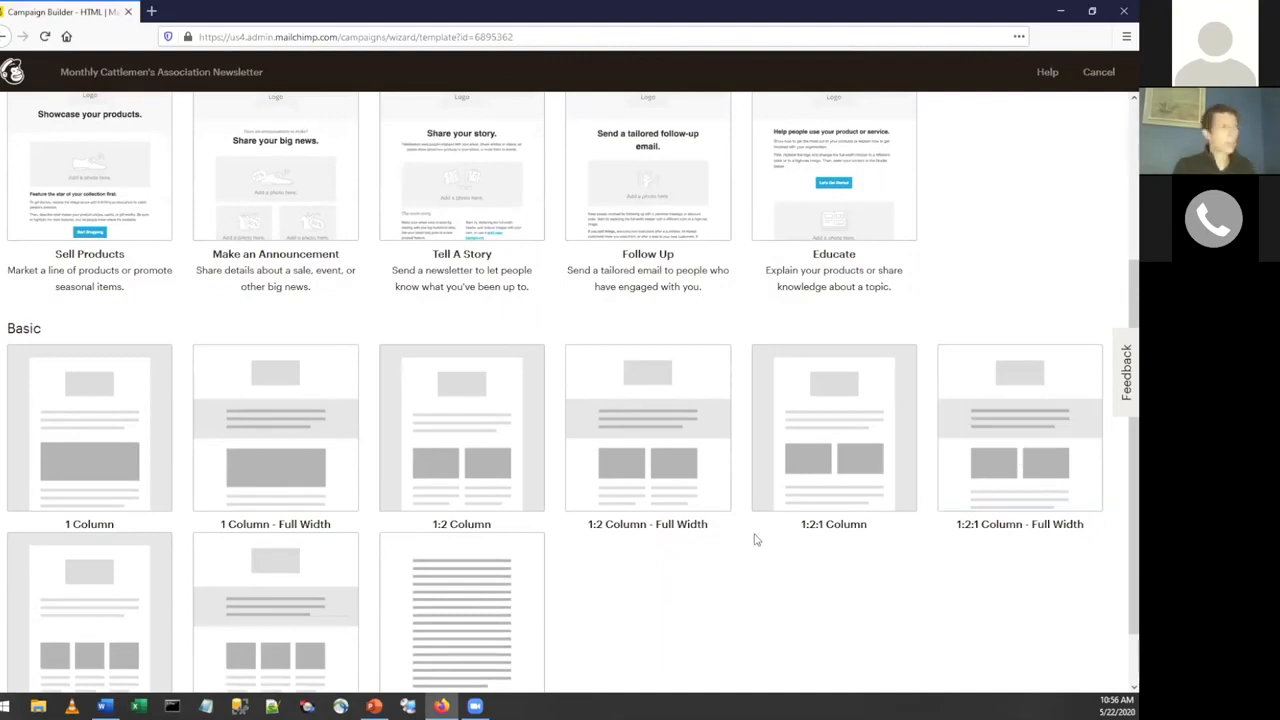
scroll(755, 540, "down", 1)
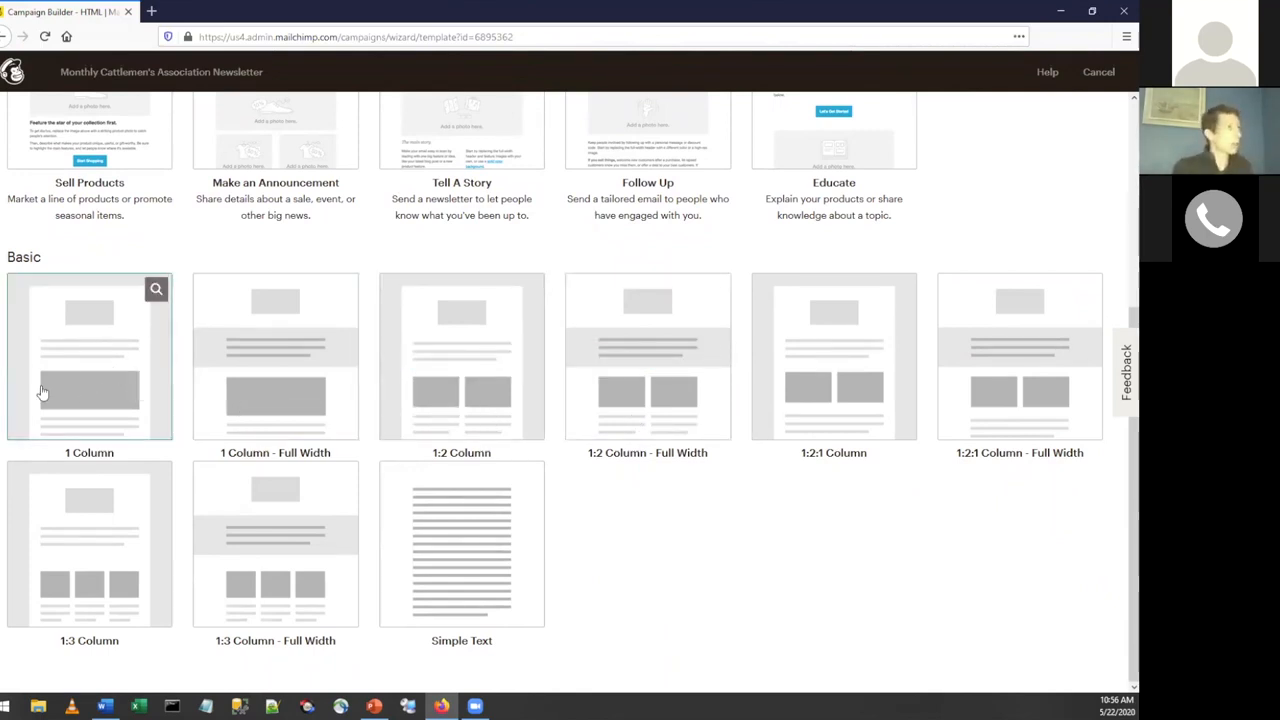
left_click(72, 368)
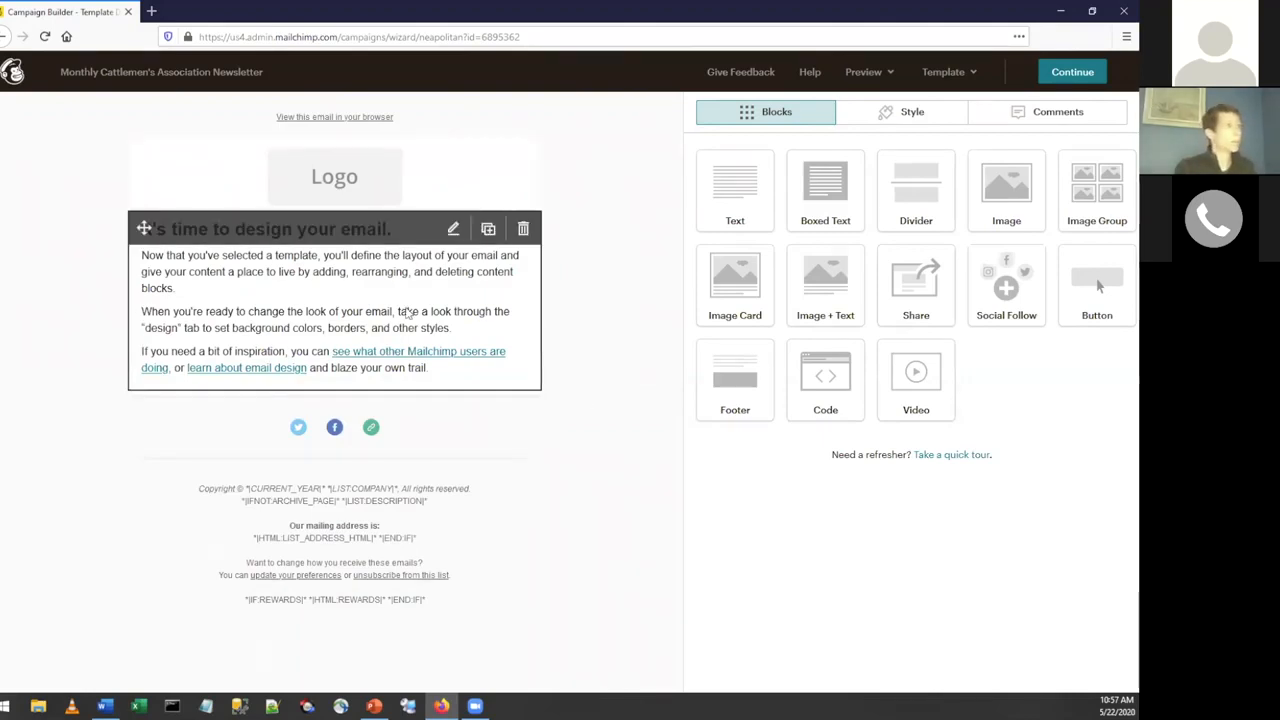
Open the main text block's content editor to view its formatting options, and close it.
left_click(453, 229)
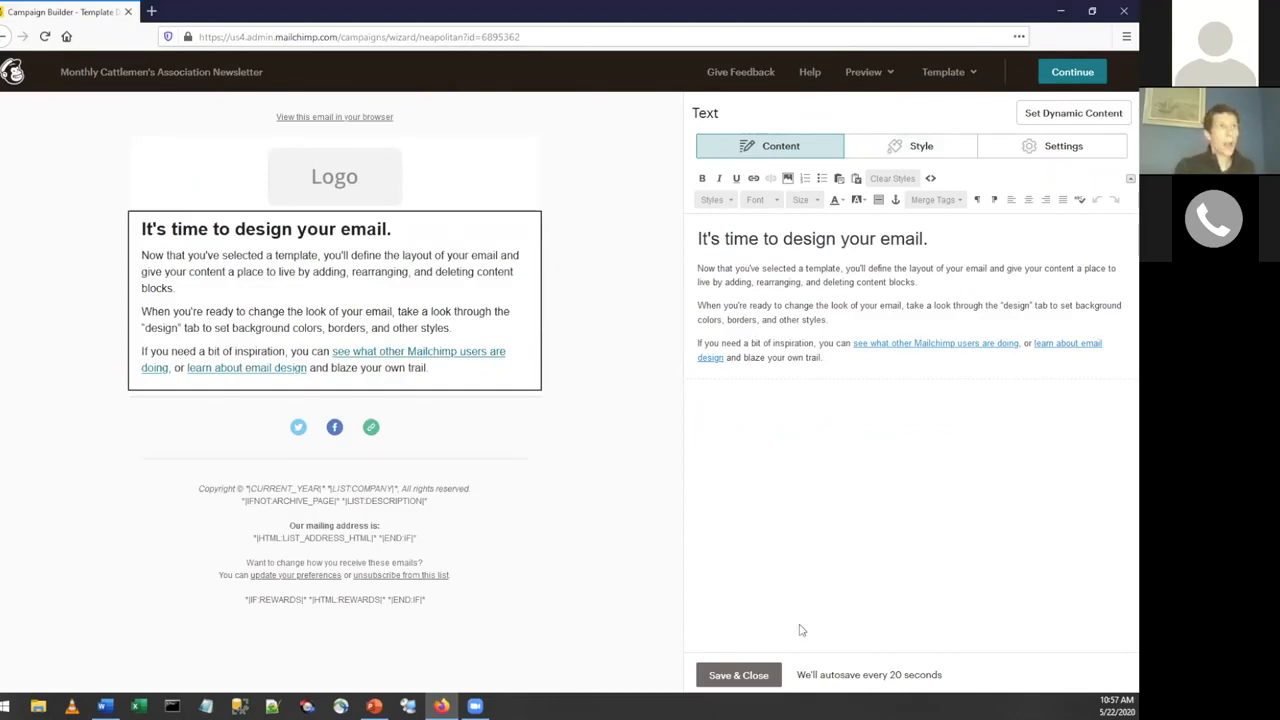
left_click(737, 679)
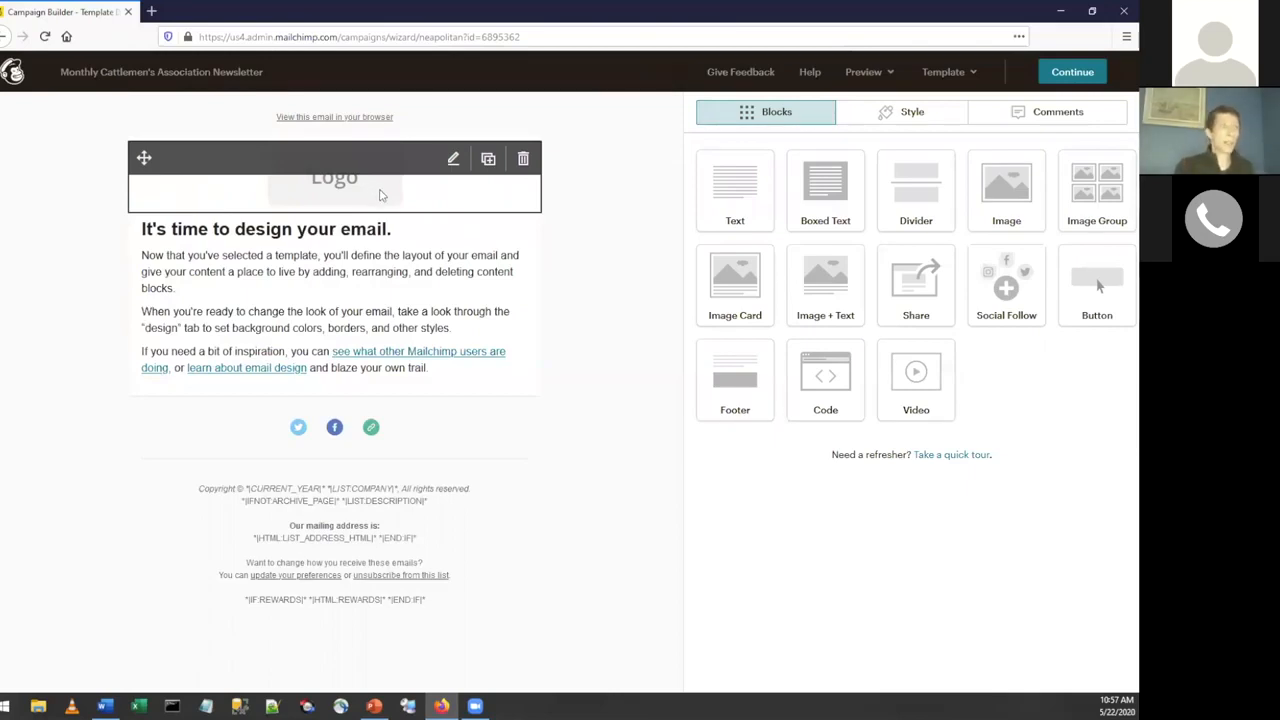
Replace the header logo placeholder with Cattlemen Newsletter Logo.png at 100% display size and save the image block.
left_click(455, 163)
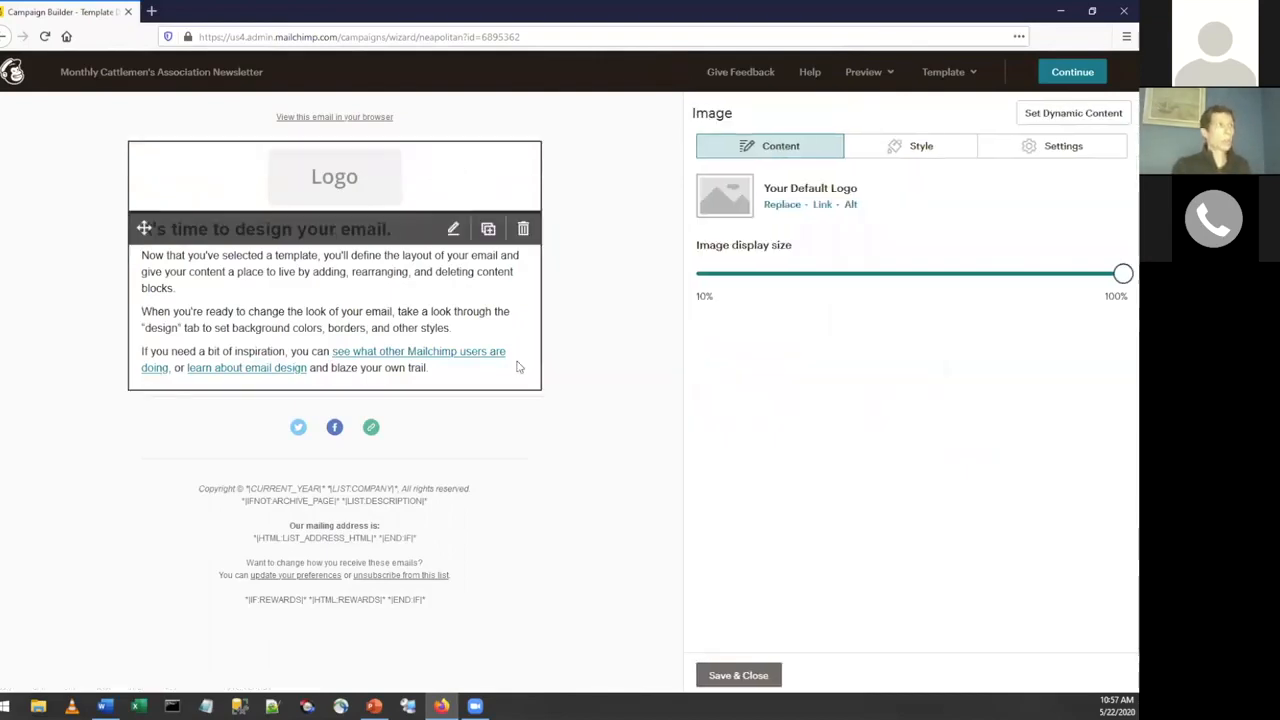
left_click(783, 208)
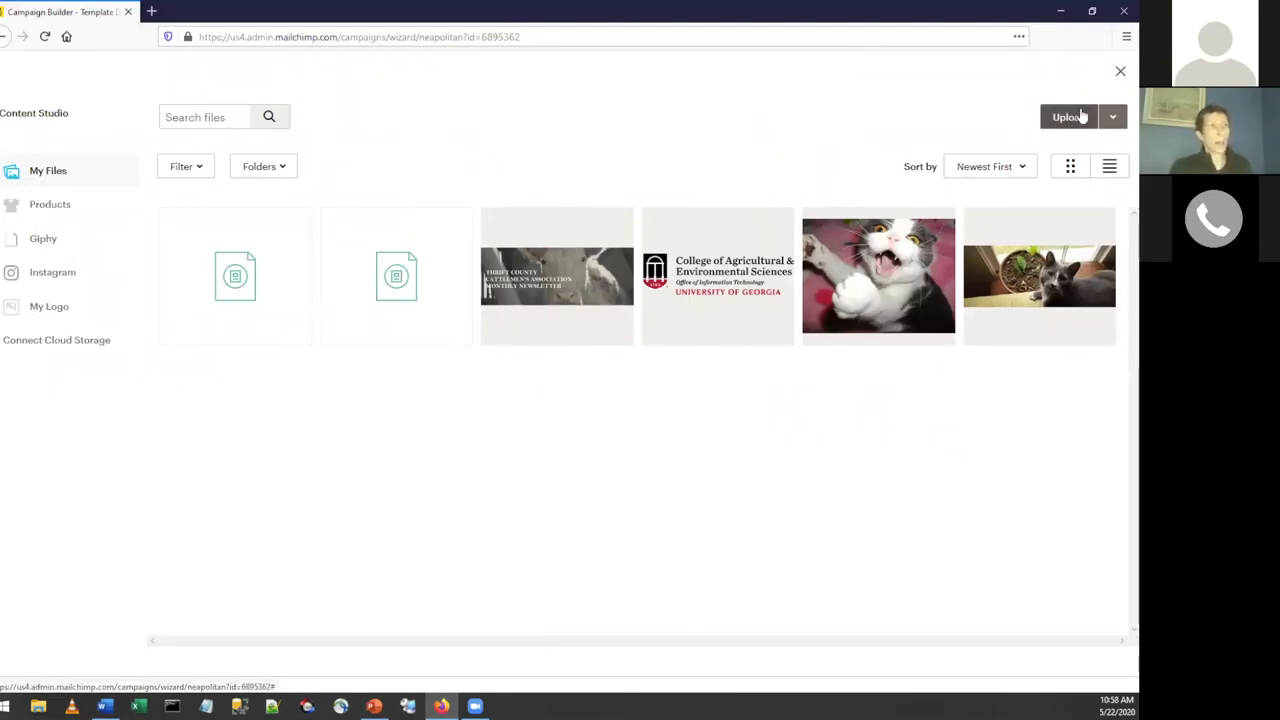
left_click(530, 300)
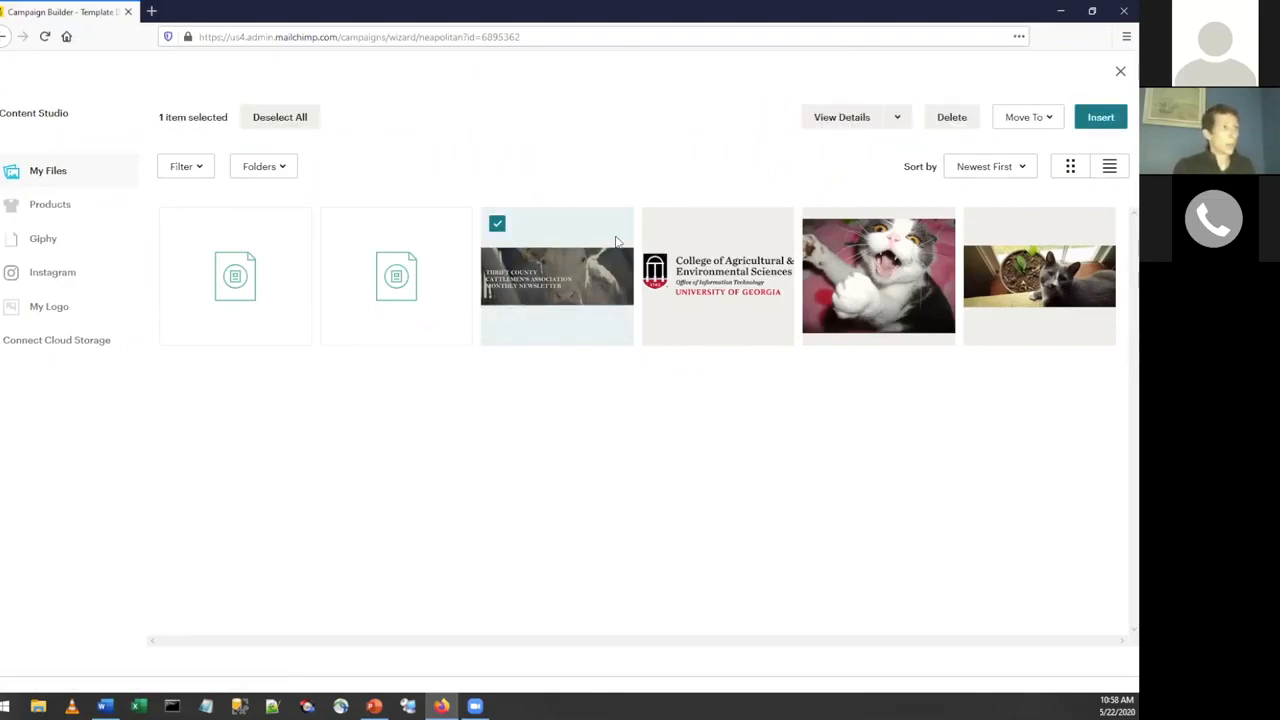
left_click(1098, 119)
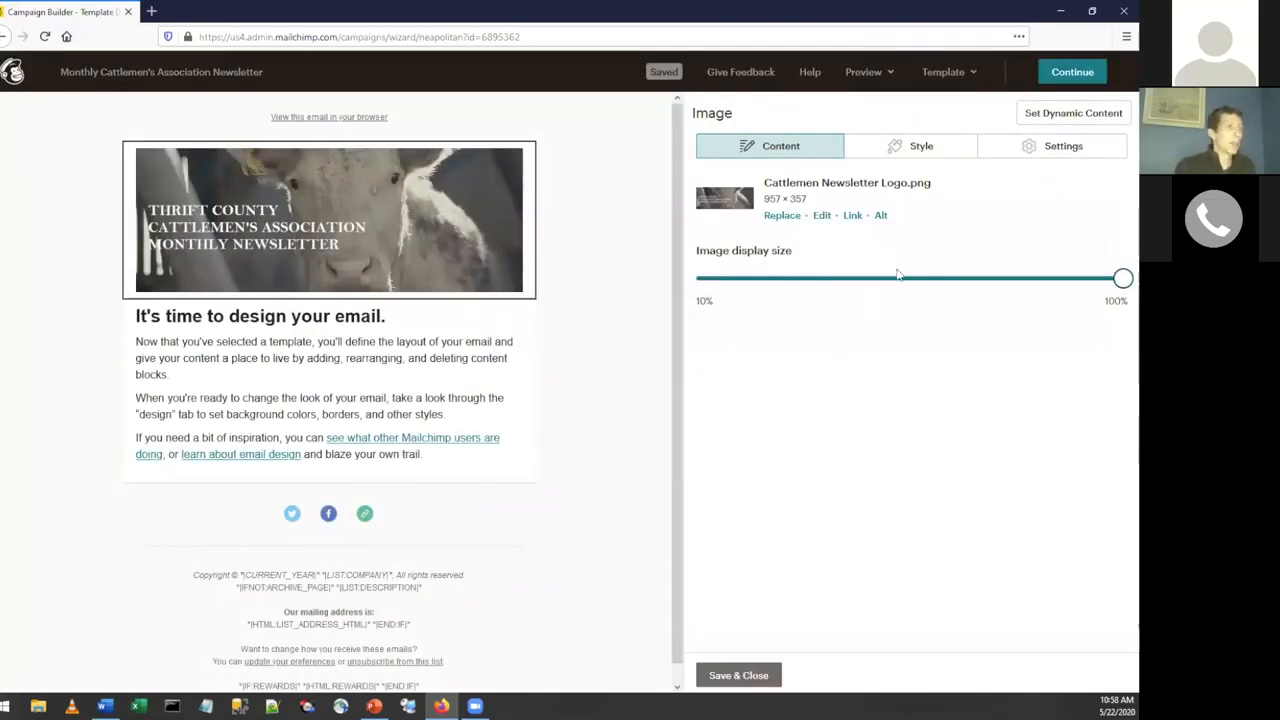
left_click_drag(898, 278, 1123, 283)
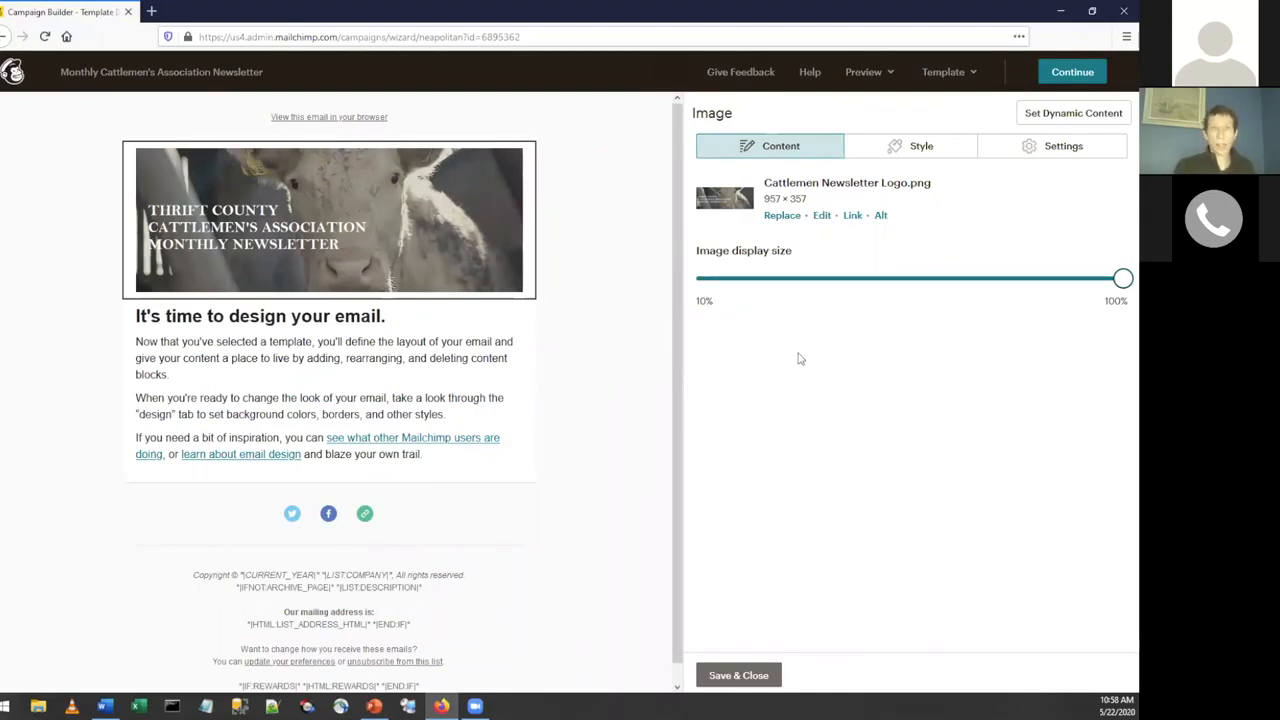
left_click(745, 676)
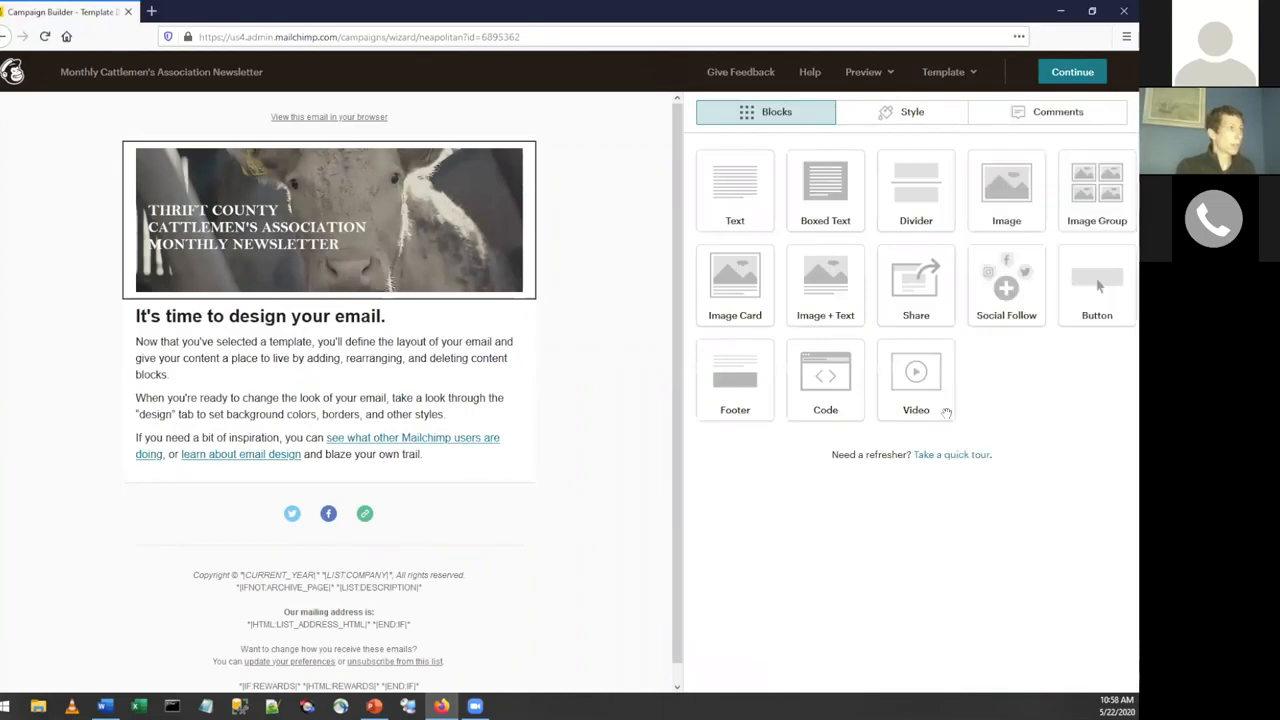
Add an image block below the social icons with oit-logo-newsletter.01.png and reduce its display size to about half.
scroll(560, 408, "down", 1)
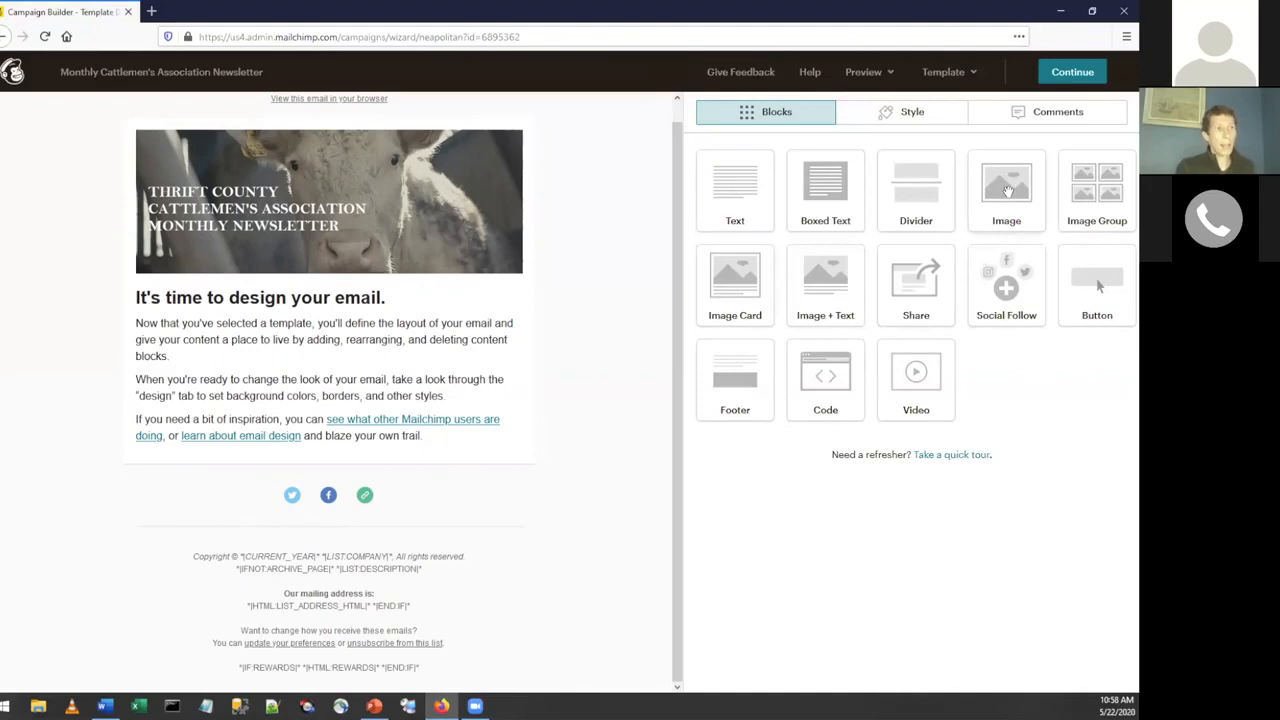
left_click_drag(1008, 191, 344, 541)
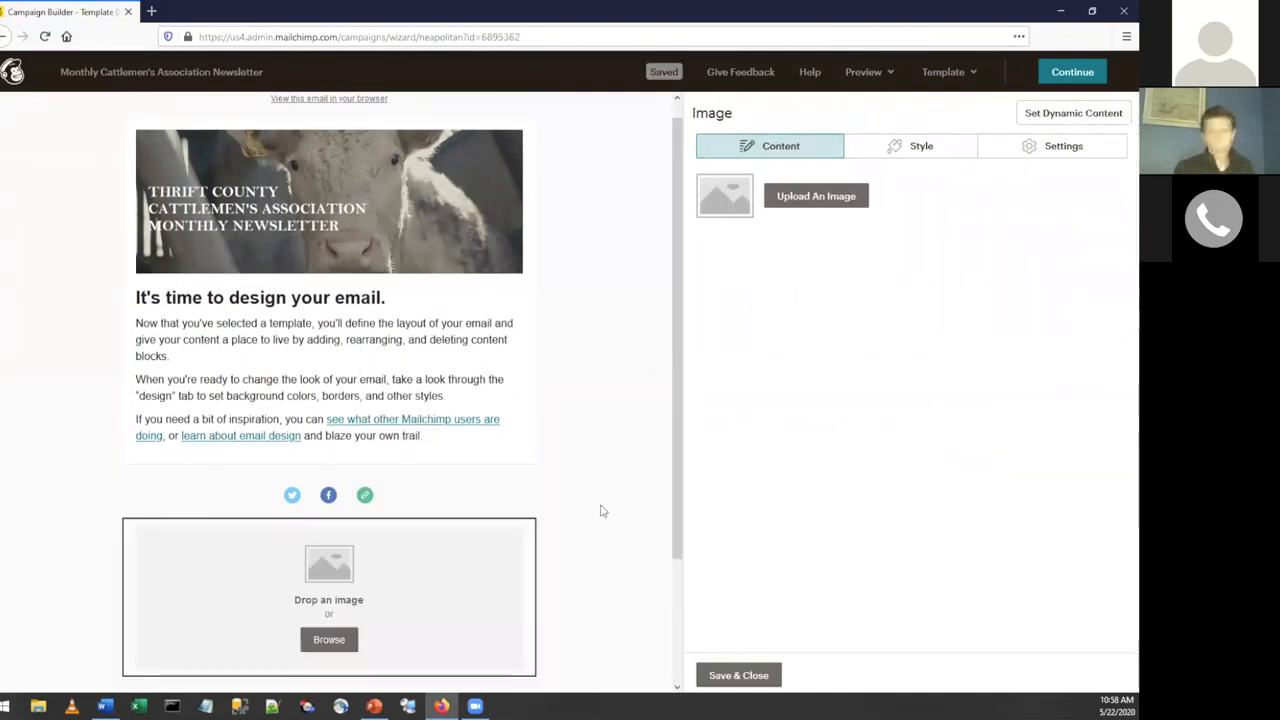
scroll(600, 509, "down", 3)
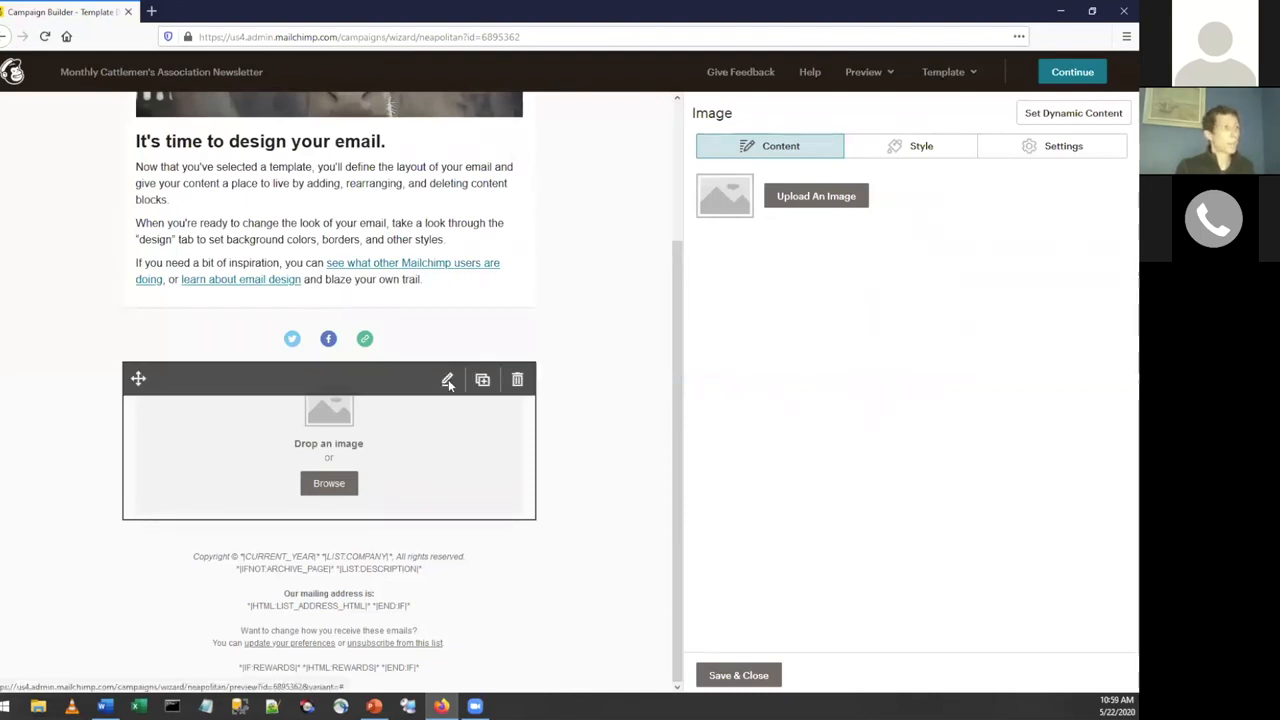
left_click(795, 199)
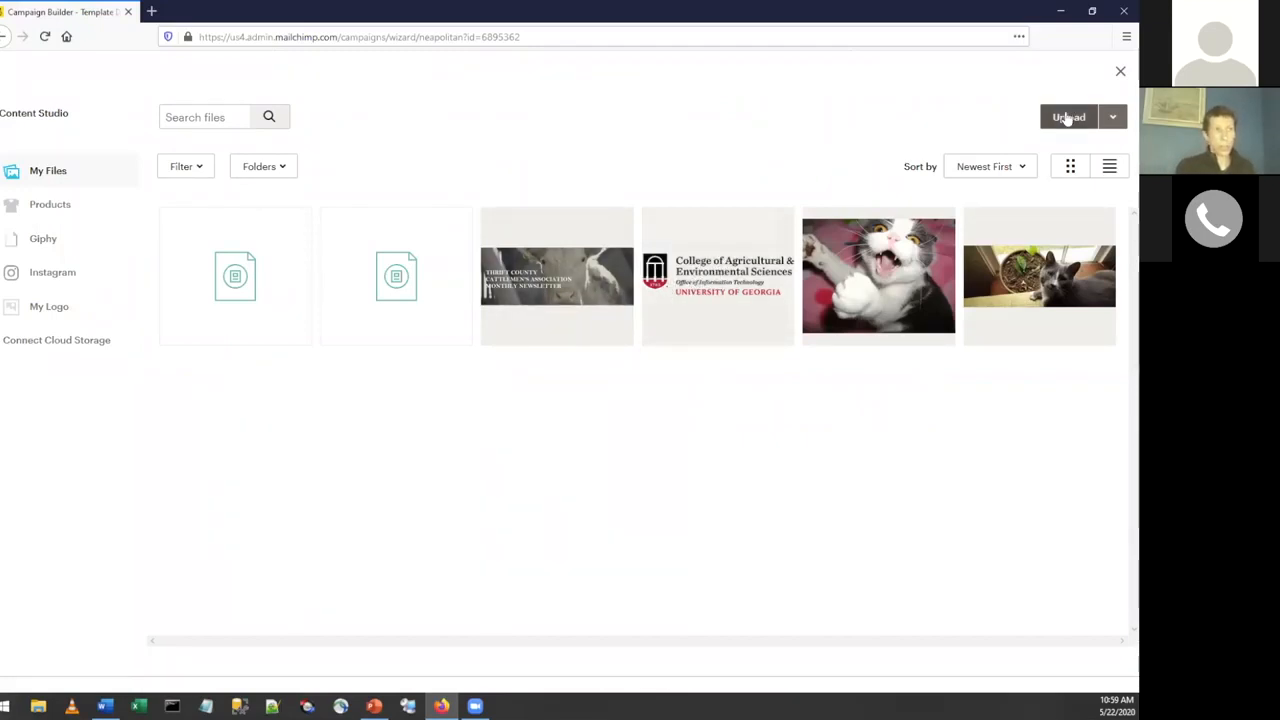
left_click(714, 280)
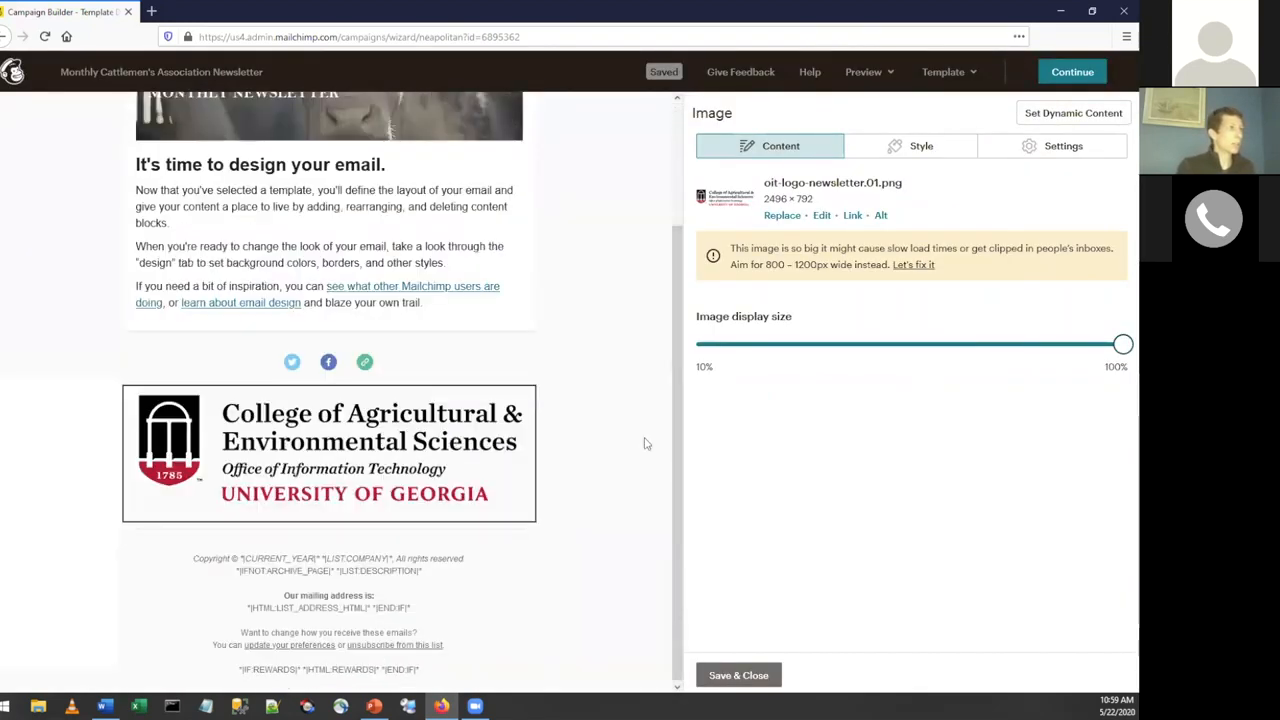
left_click_drag(1121, 346, 912, 351)
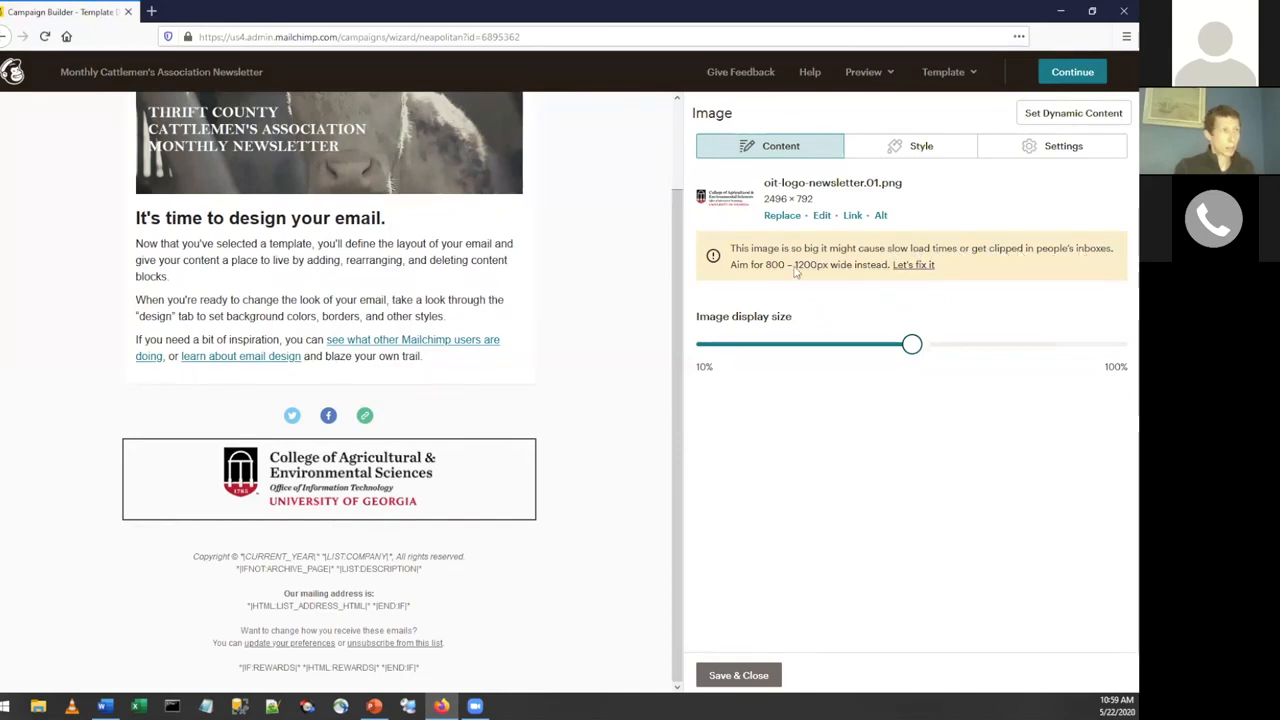
Try resizing the college logo image to 1200 px wide with locked dimensions, and close the image editor without saving.
left_click(912, 266)
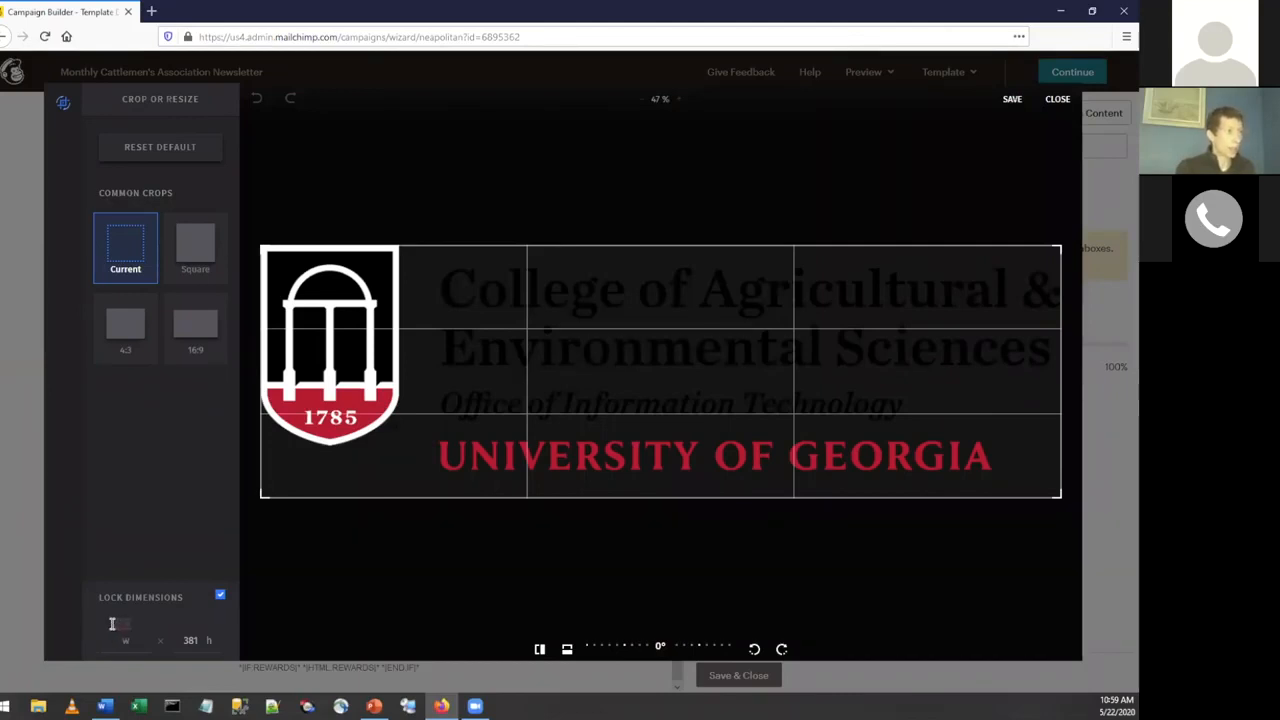
left_click(281, 622)
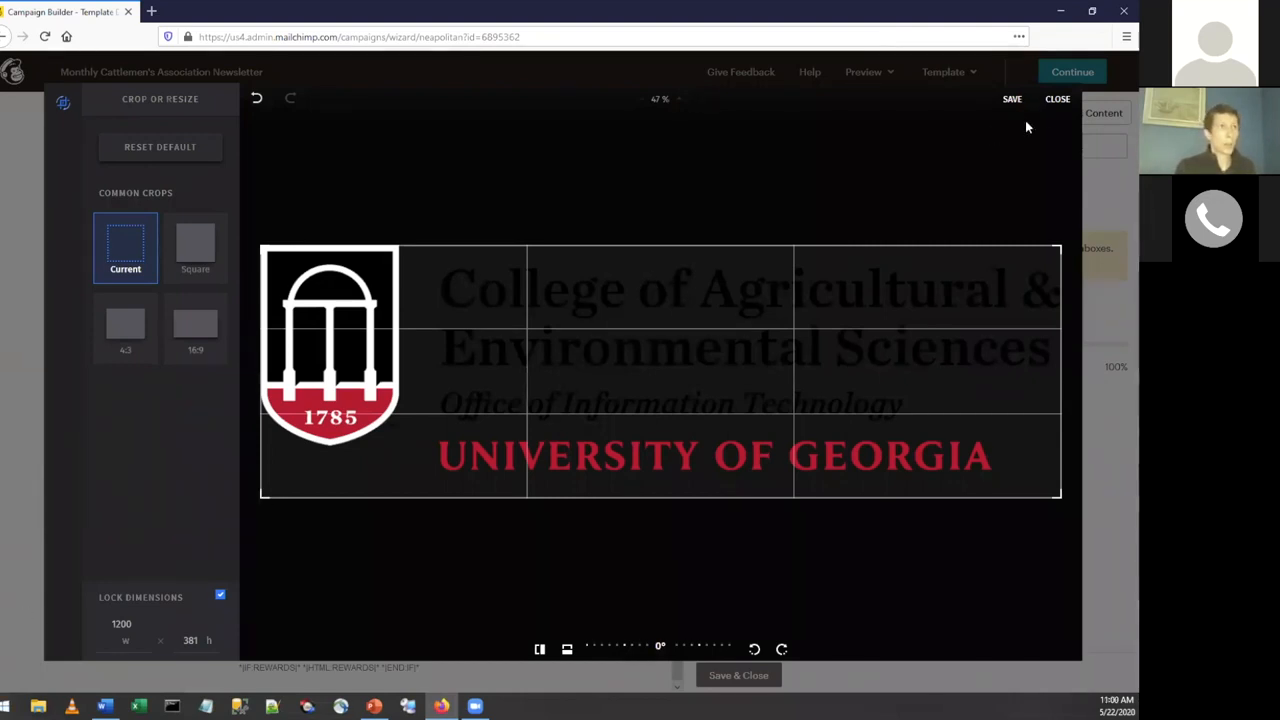
left_click(1055, 101)
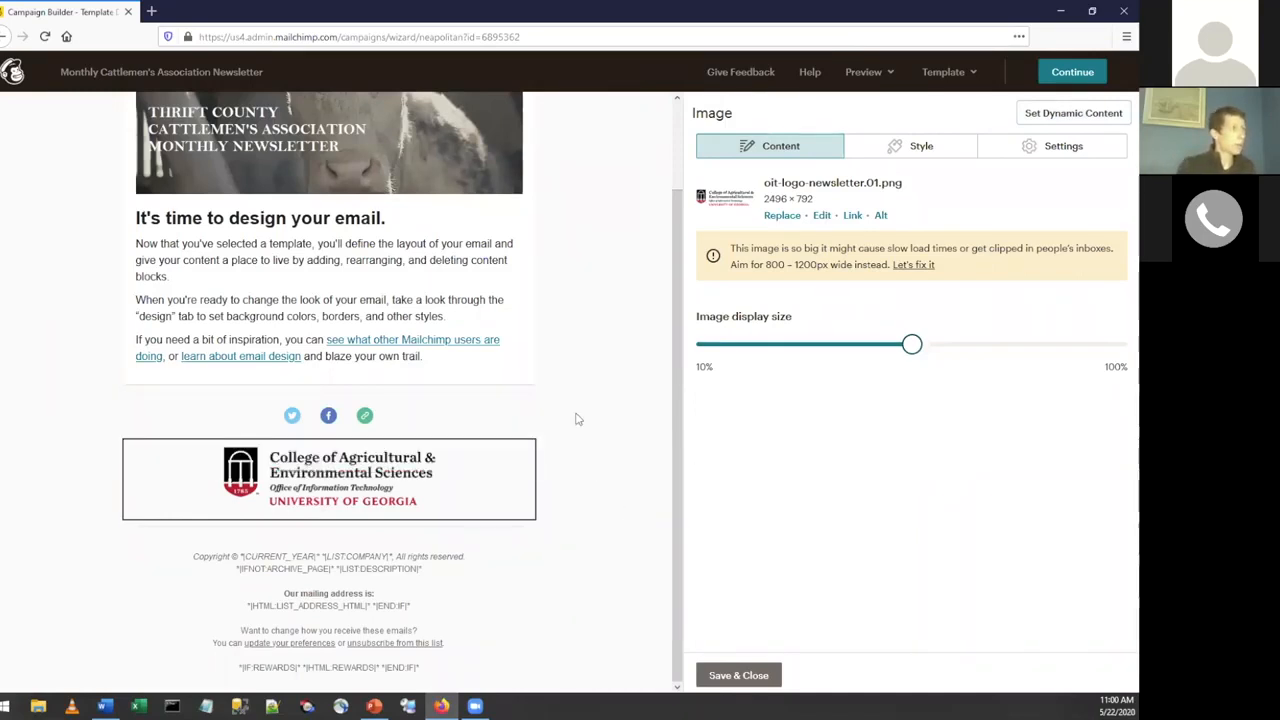
Save and close the college logo image block at its current display size.
mouse_move(330, 492)
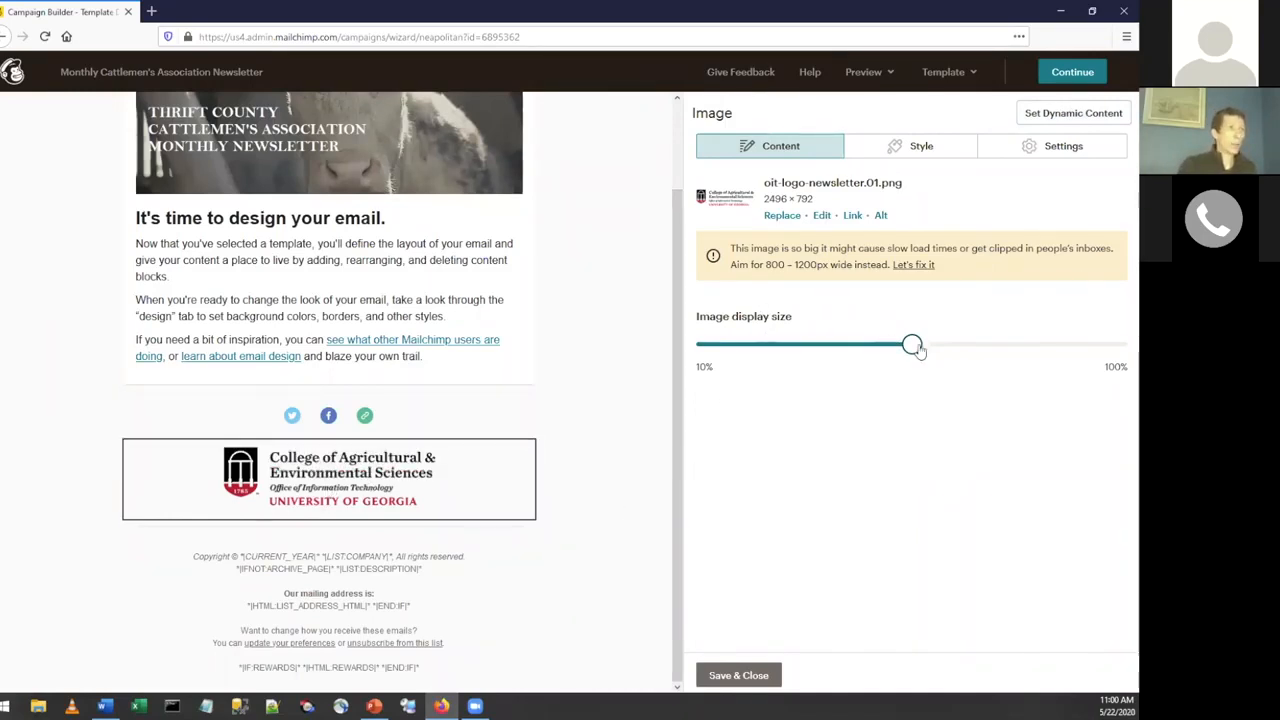
left_click(737, 676)
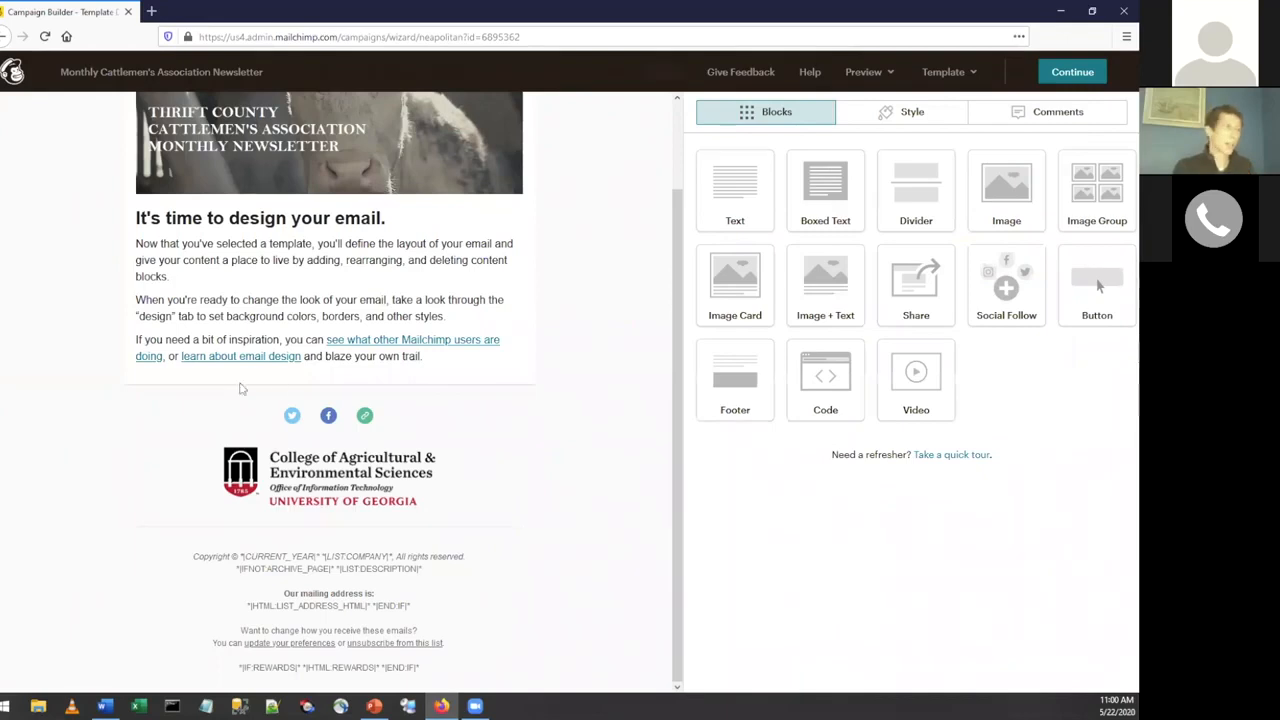
Open the social follow block to view its Twitter, Facebook and website link fields, and close it without changing them.
mouse_move(402, 397)
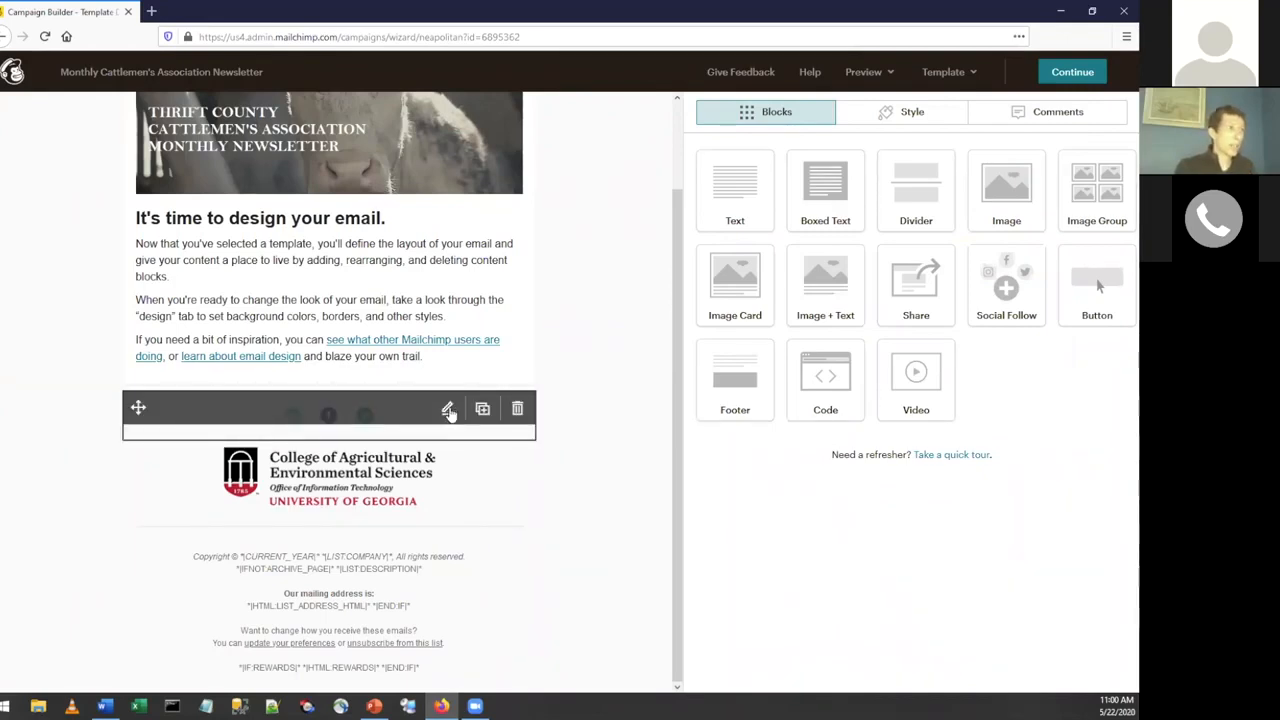
left_click(448, 411)
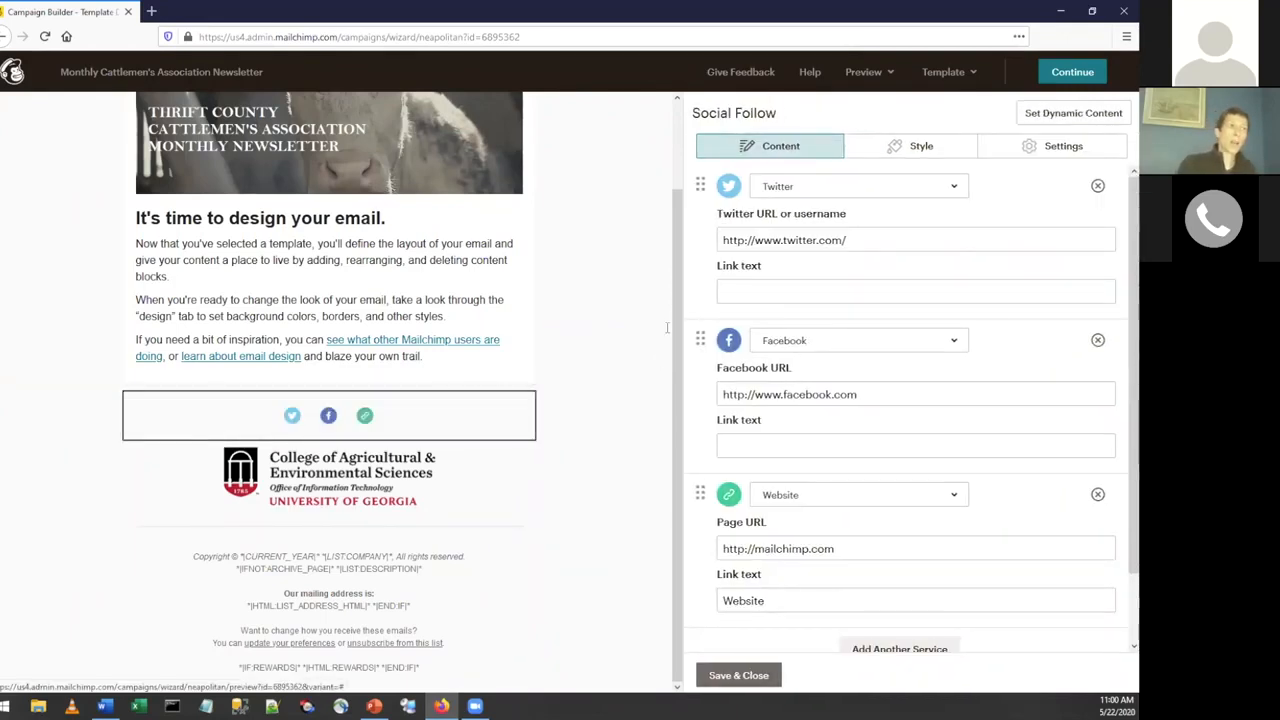
left_click(901, 240)
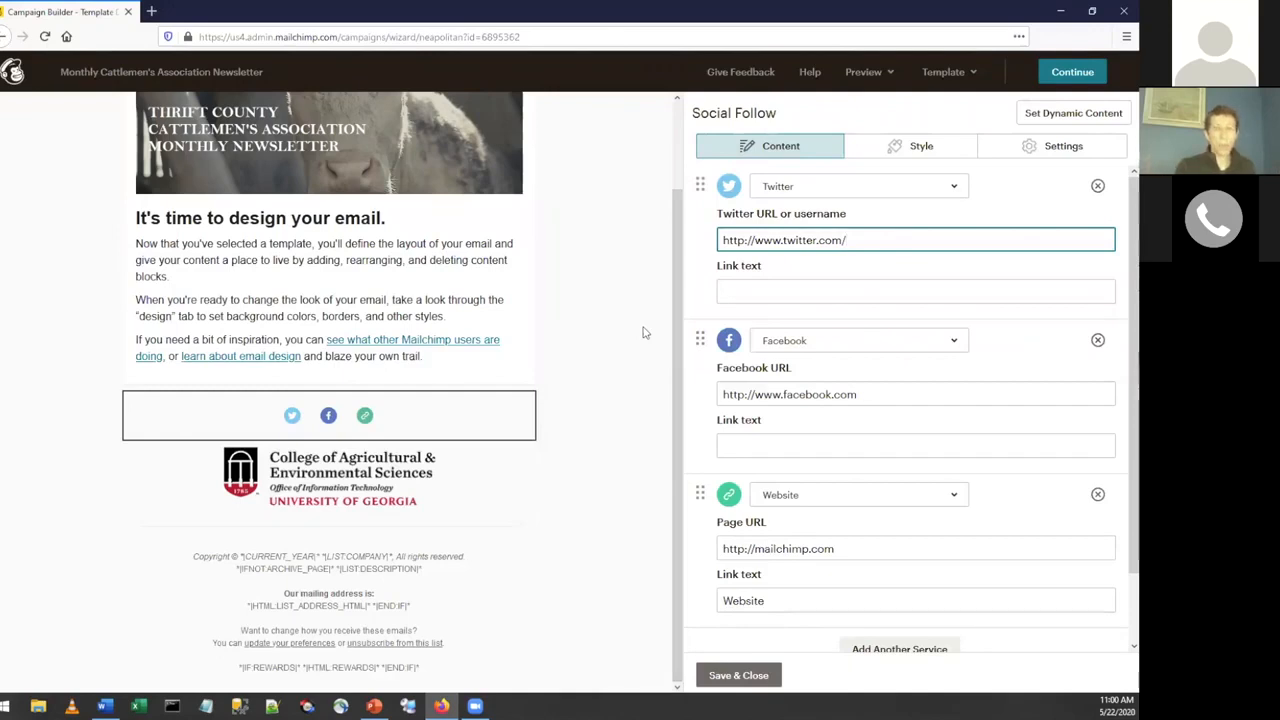
left_click(709, 261)
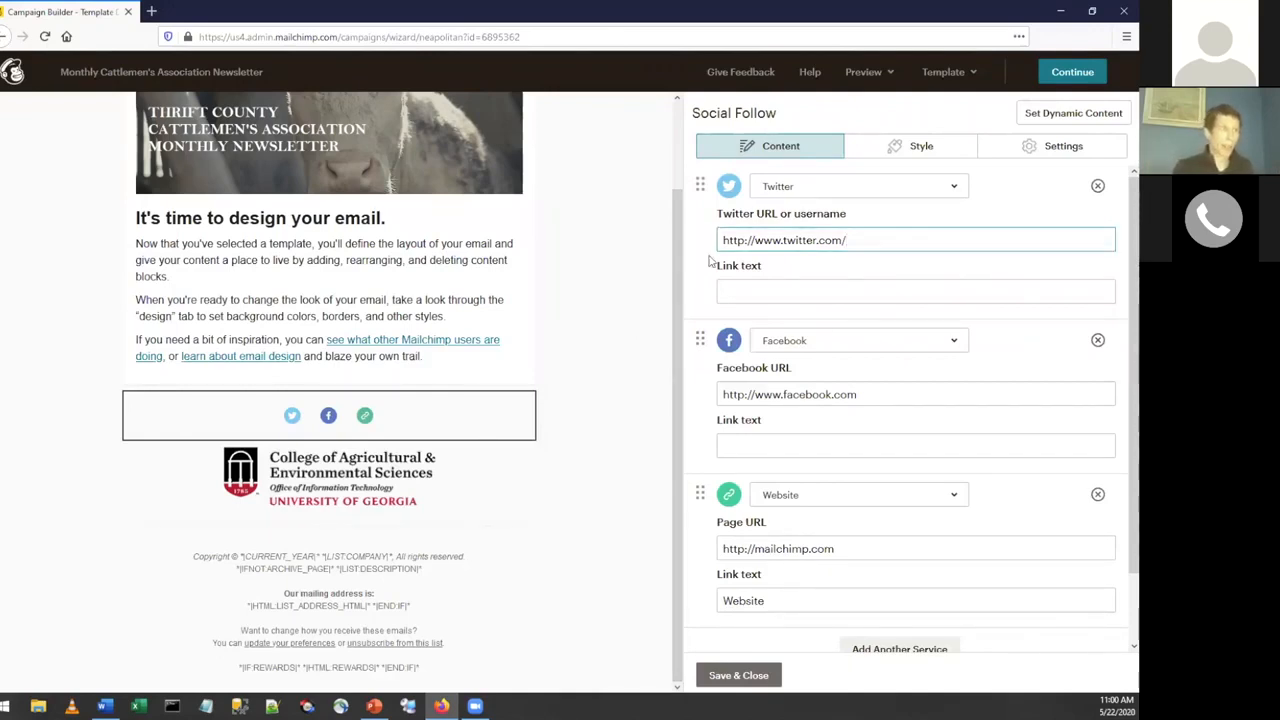
left_click(729, 683)
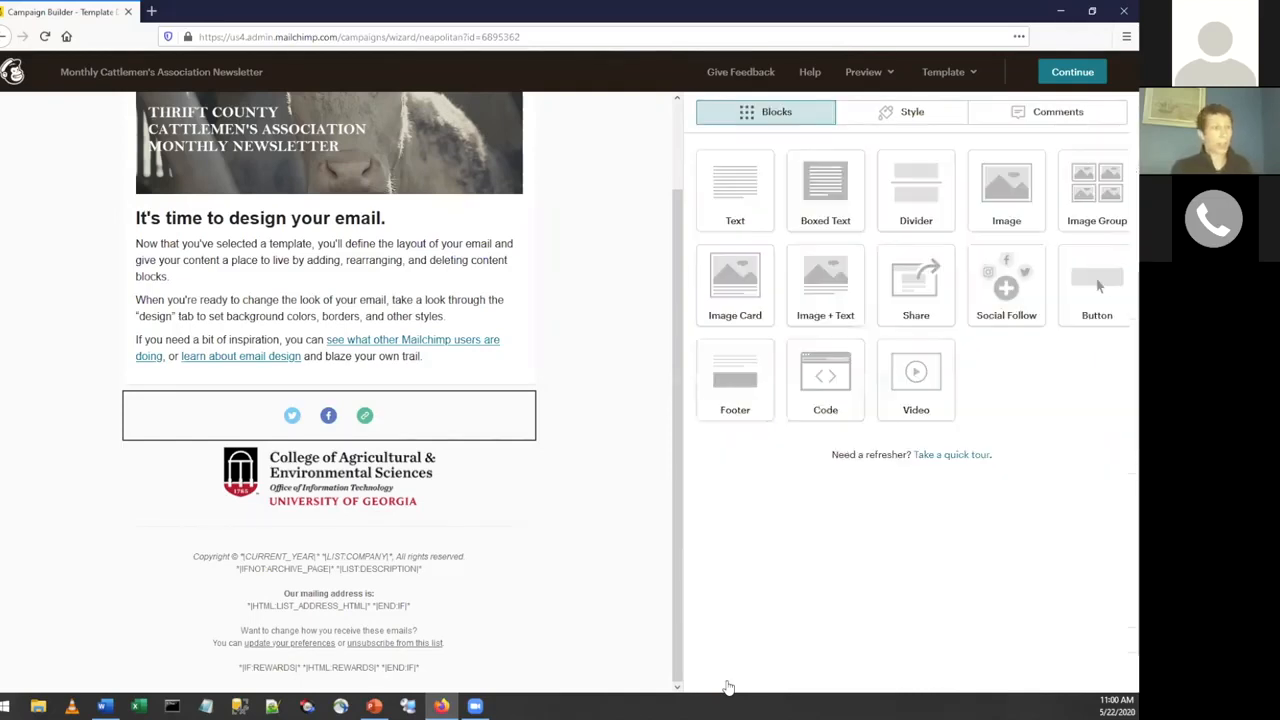
scroll(585, 447, "up", 2)
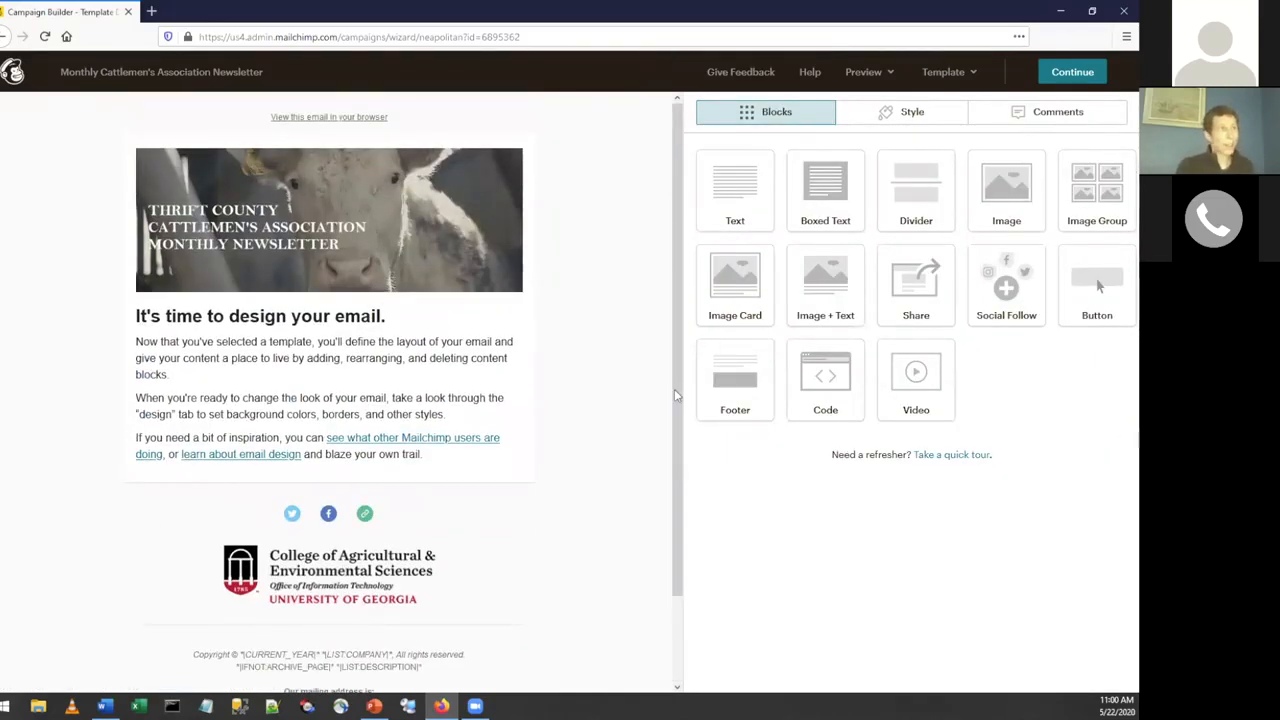
Save the newsletter design as a template named "Basic template with logo" and return to the campaign.
mouse_move(490, 362)
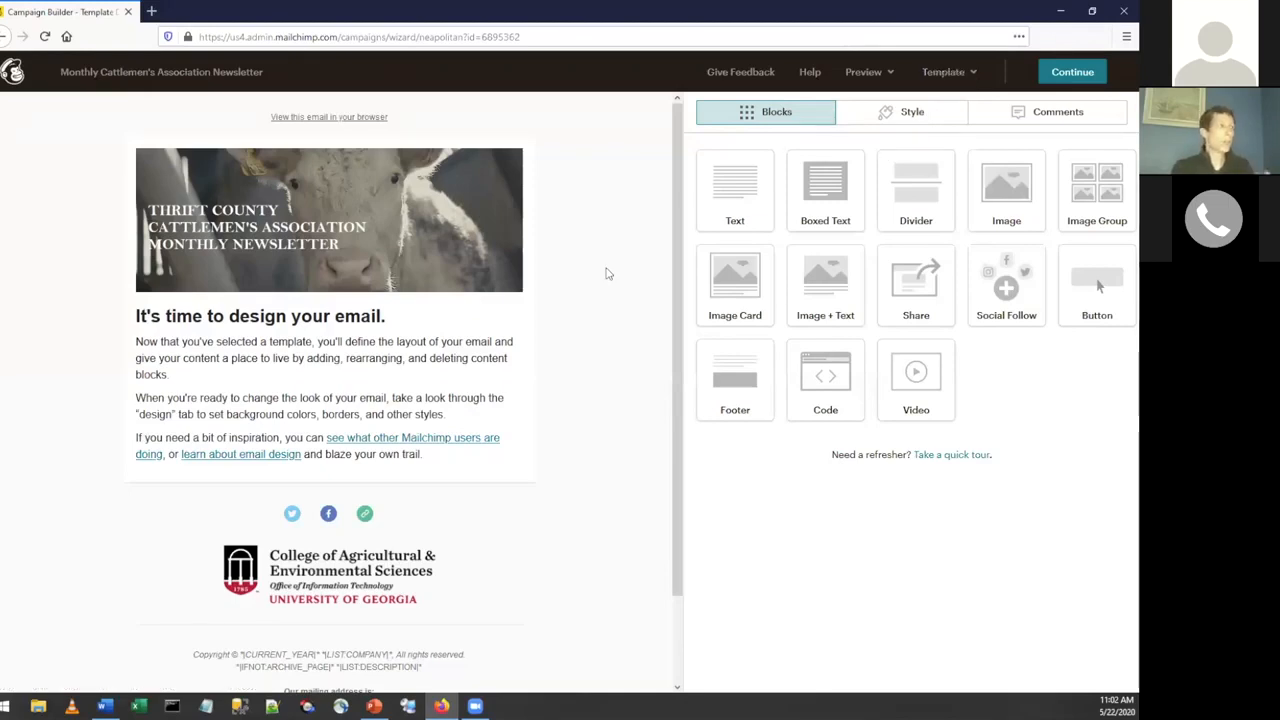
scroll(606, 274, "down", 2)
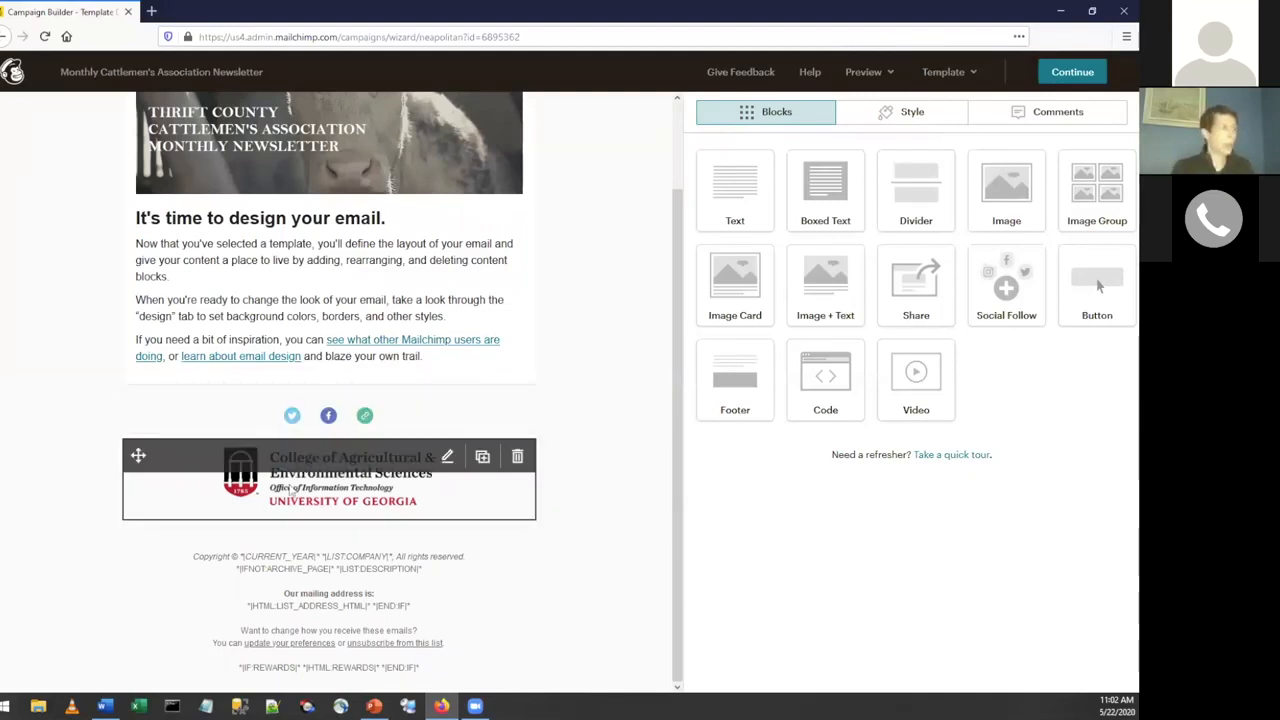
scroll(620, 480, "up", 2)
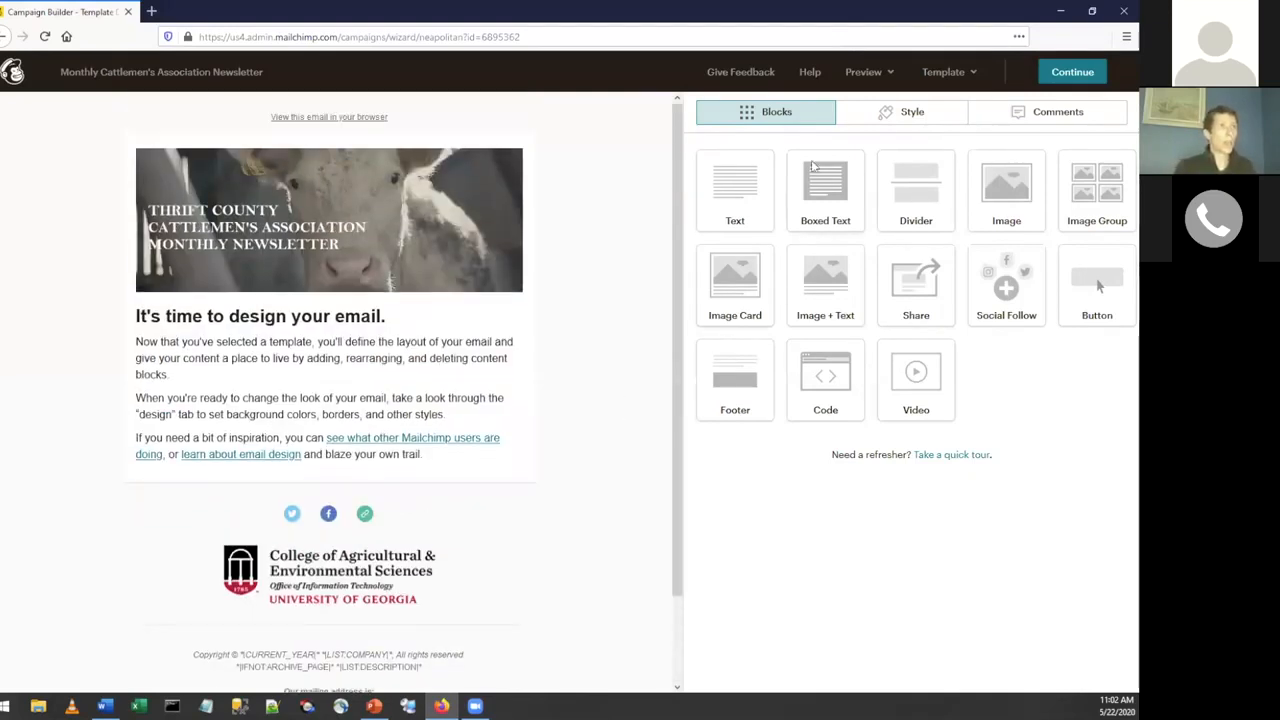
left_click(975, 77)
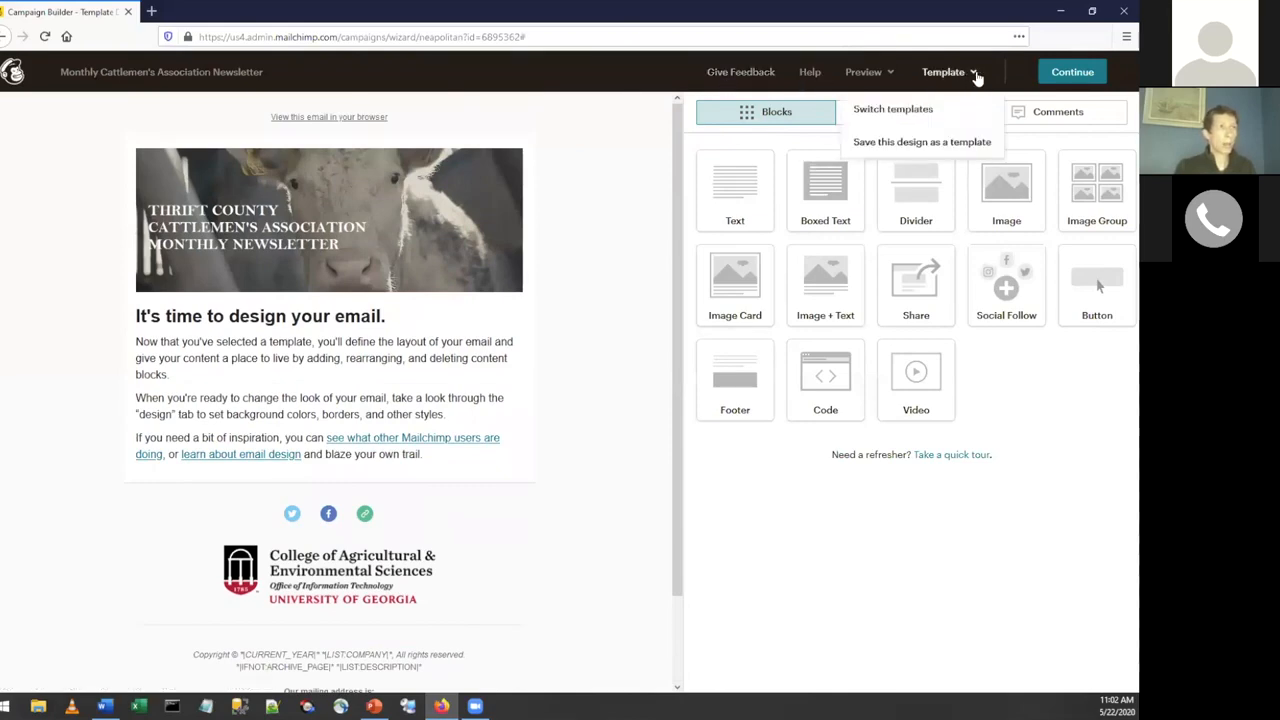
left_click(897, 145)
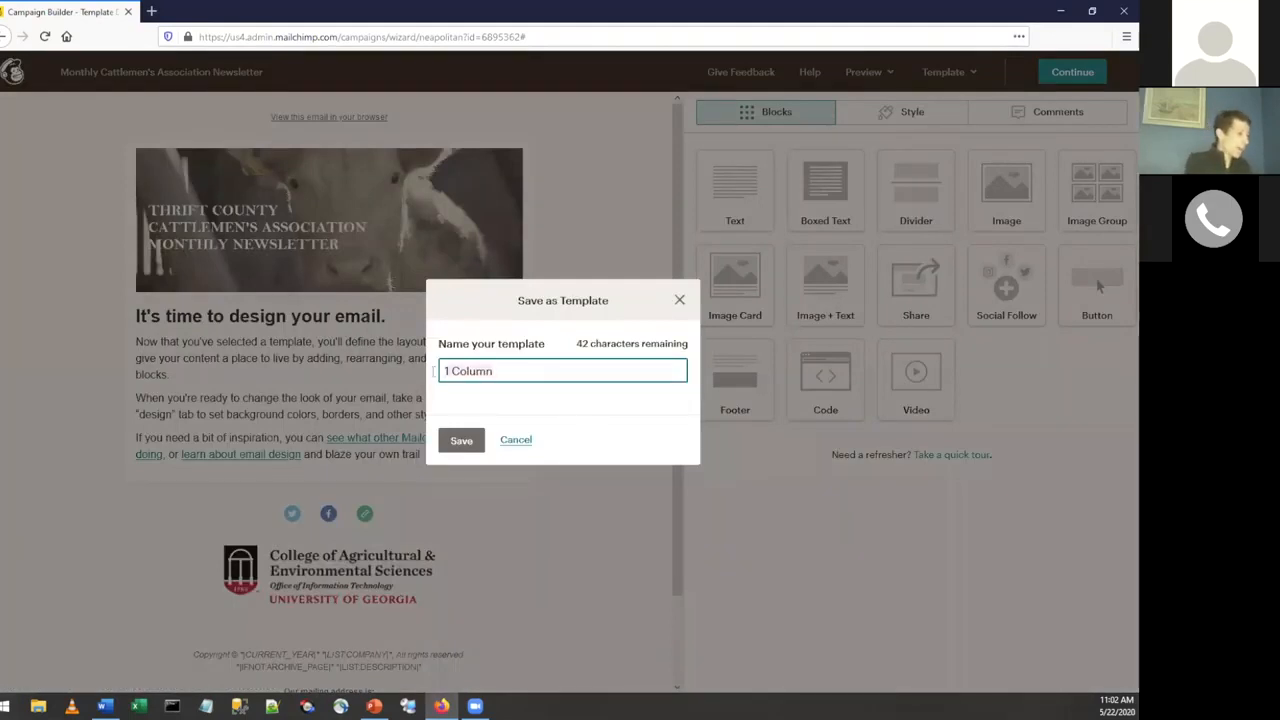
key("ctrl+a")
type("Basic template with logo")
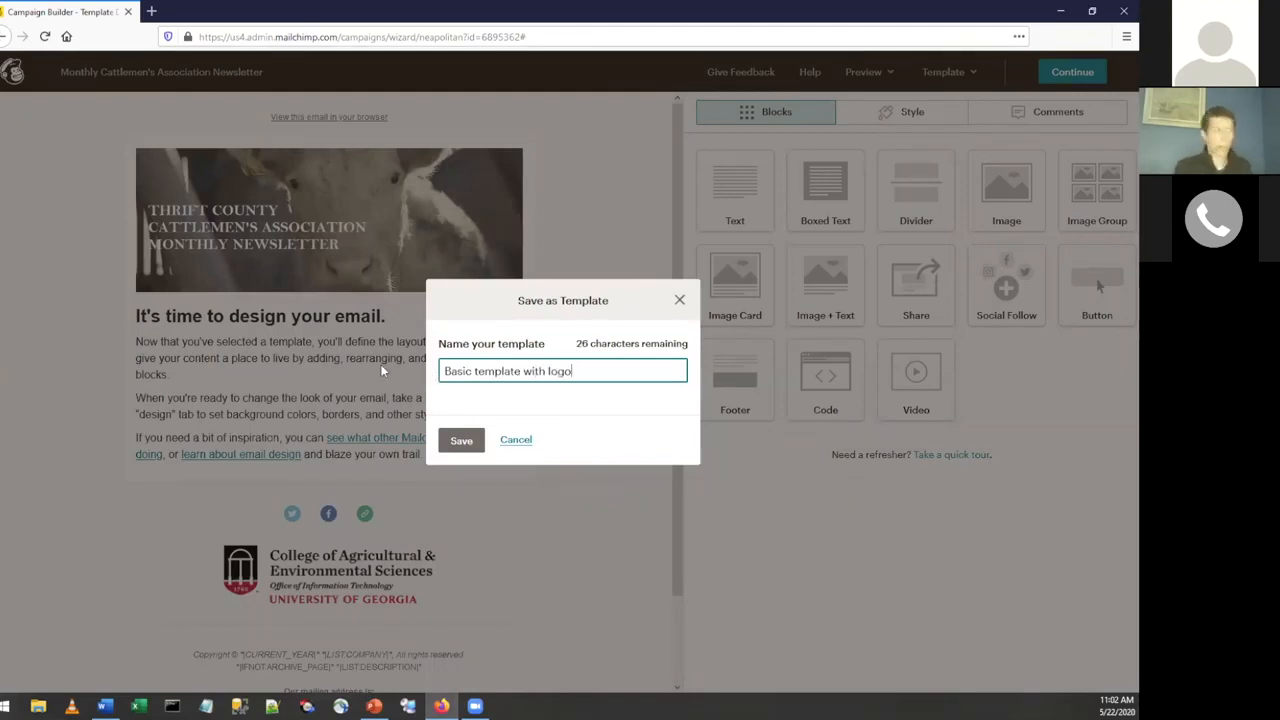
left_click(472, 450)
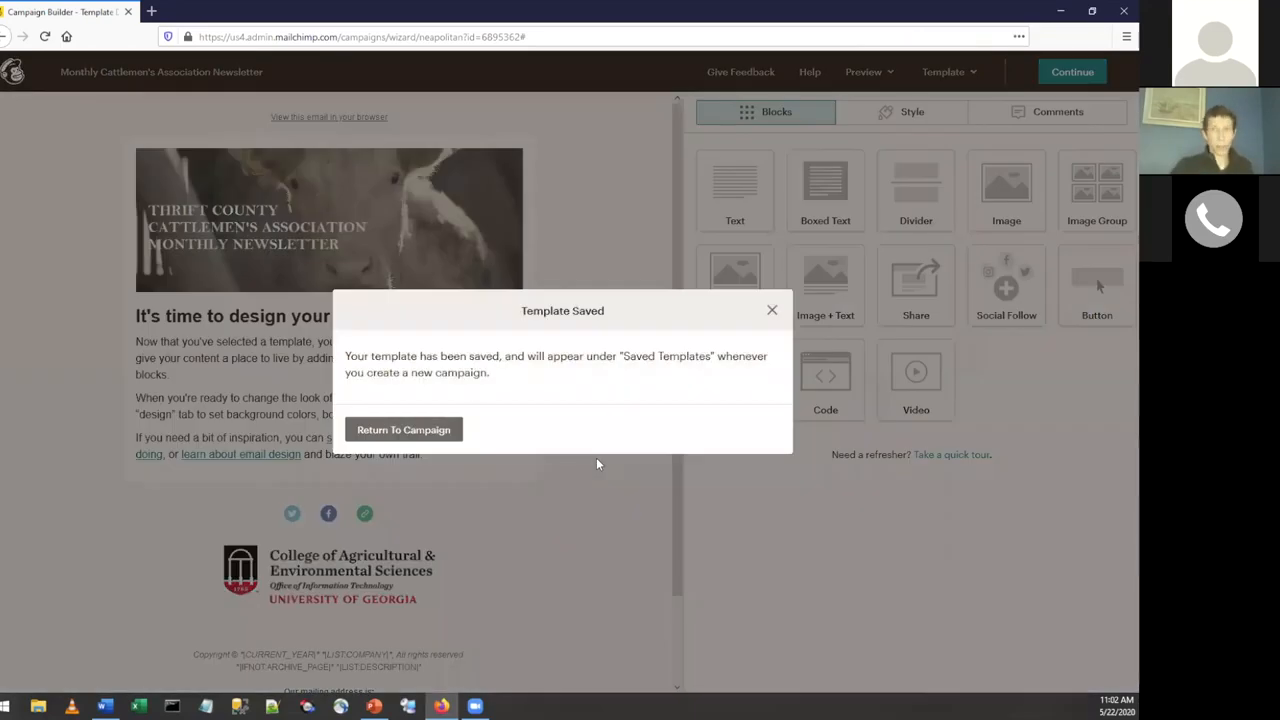
left_click(386, 428)
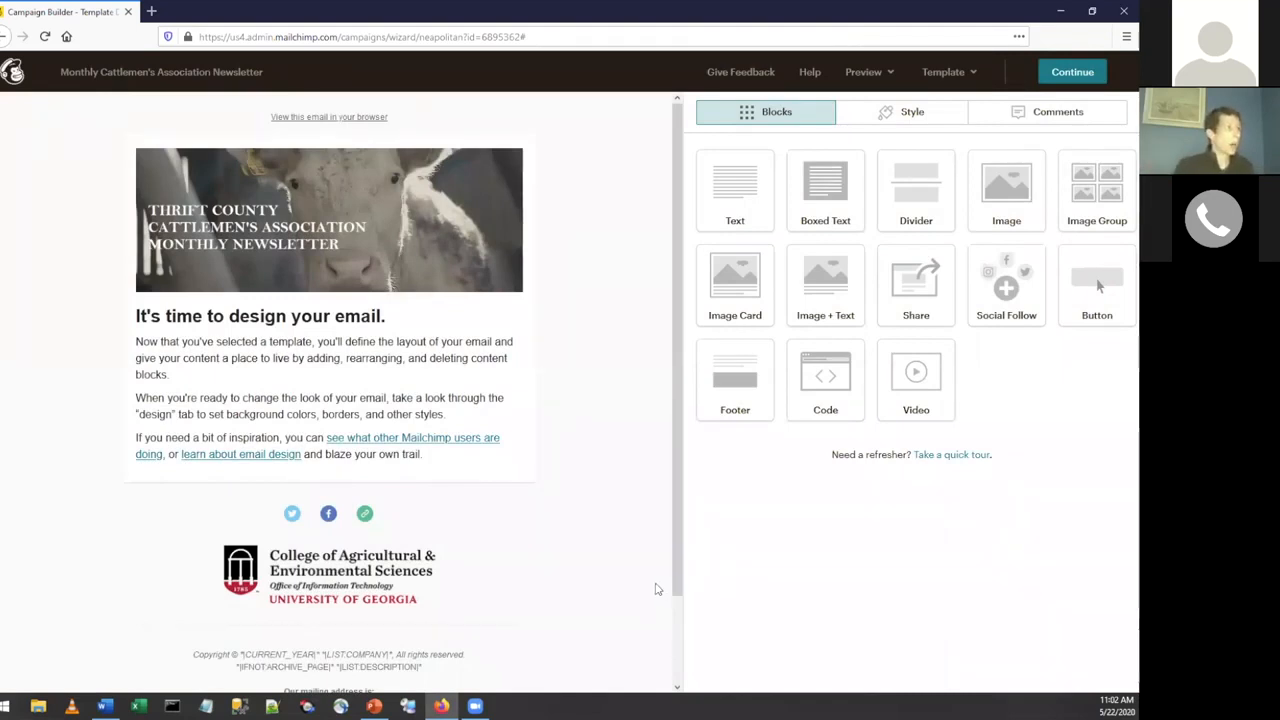
Replace all placeholder text in the main text block with "Read our state newsletter!" followed by an empty line, and save the block.
scroll(420, 376, "down", 2)
left_click(259, 282)
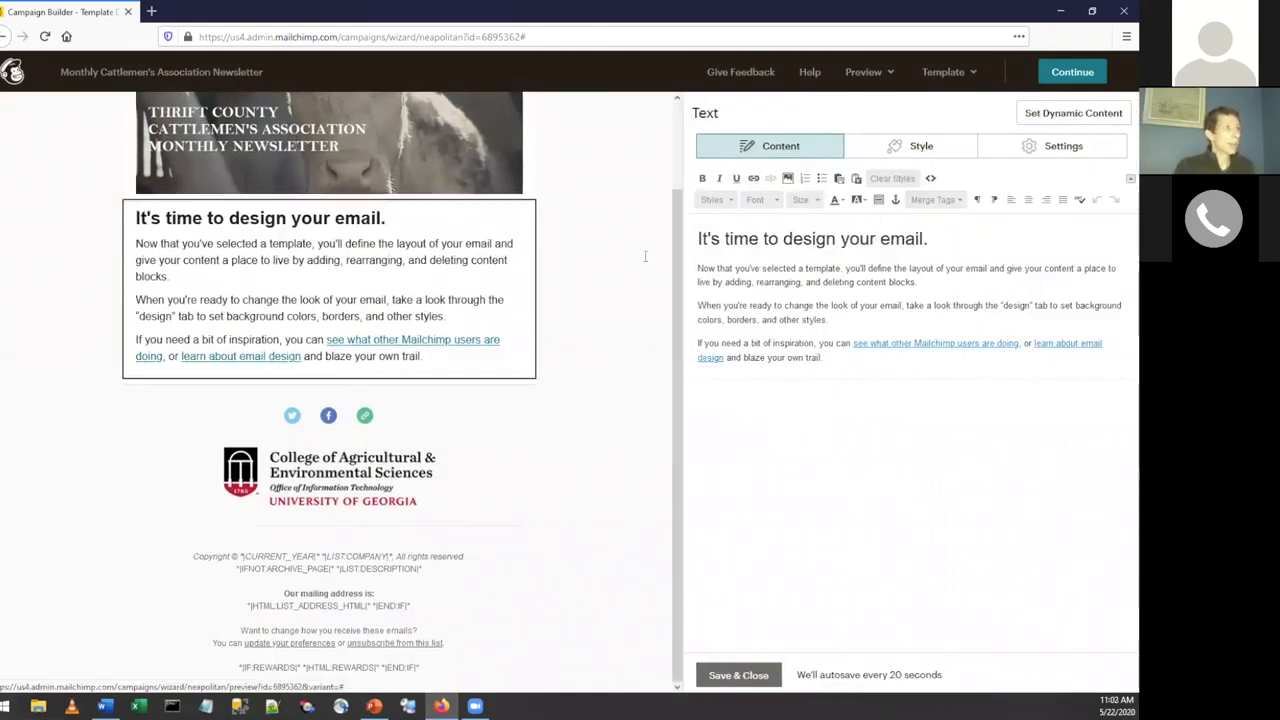
left_click_drag(698, 238, 835, 357)
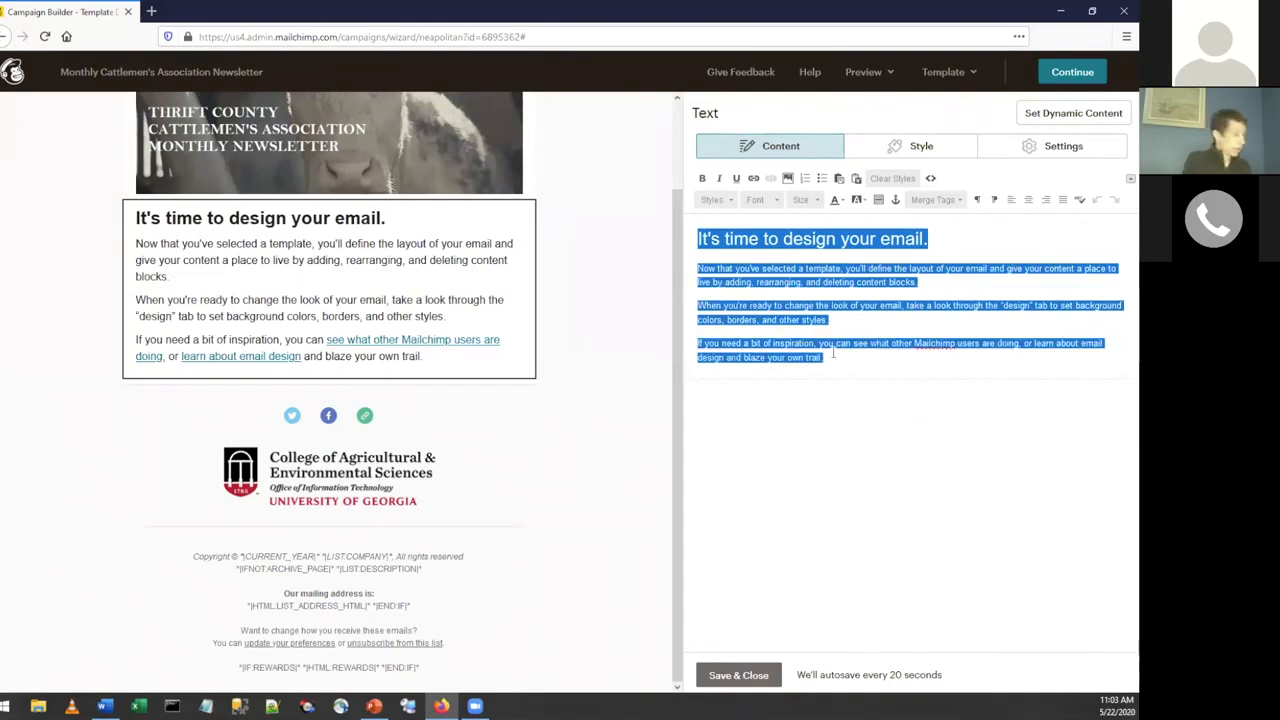
type("Sign up!")
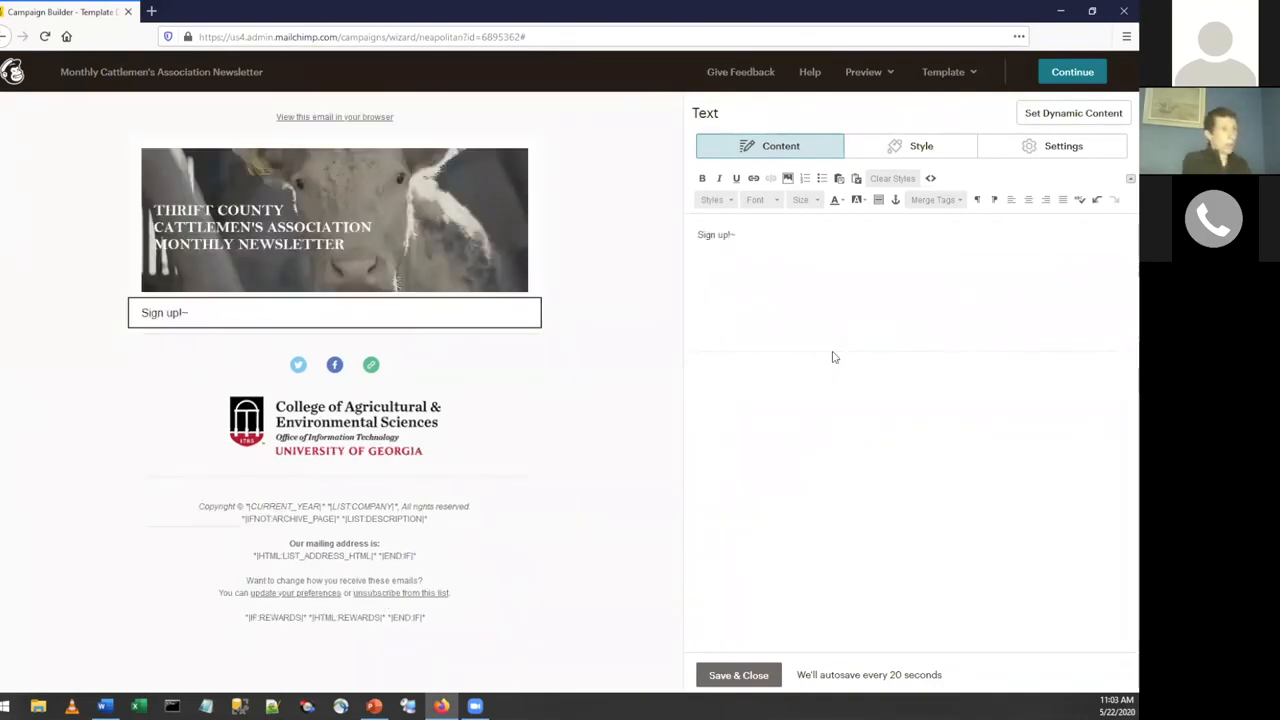
key("ctrl+a")
key("BackSpace")
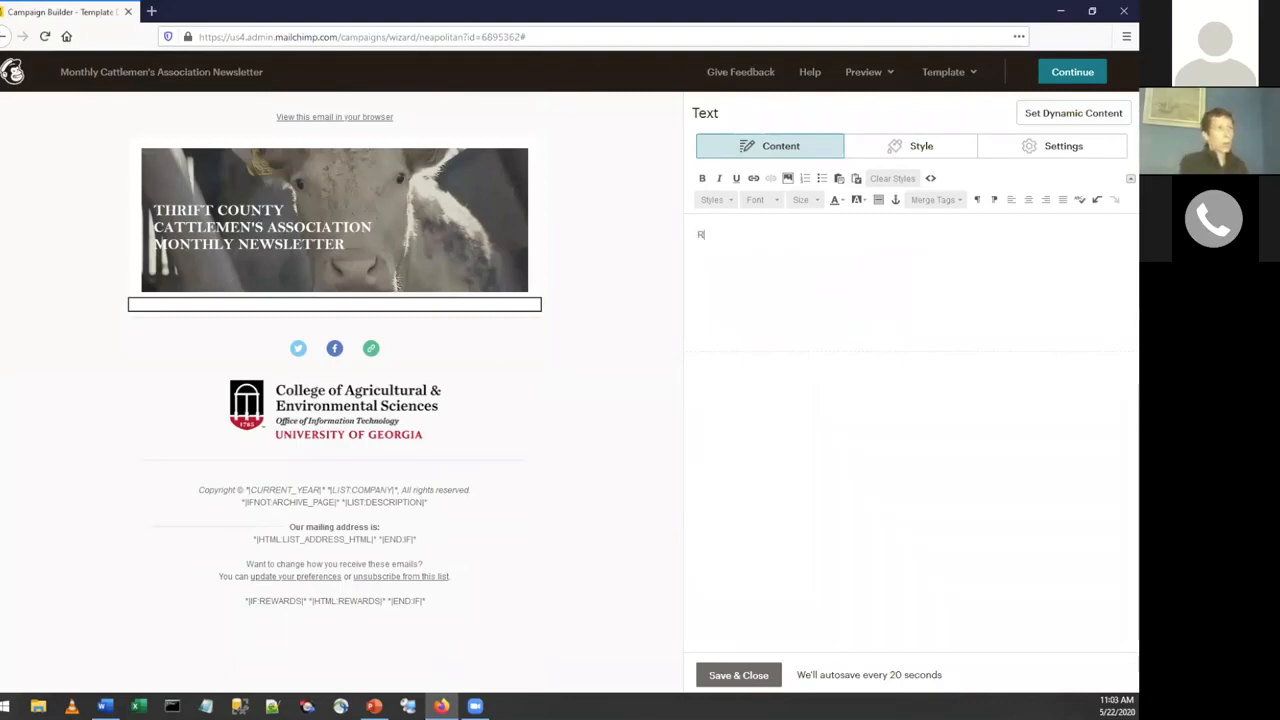
type("ead our state new")
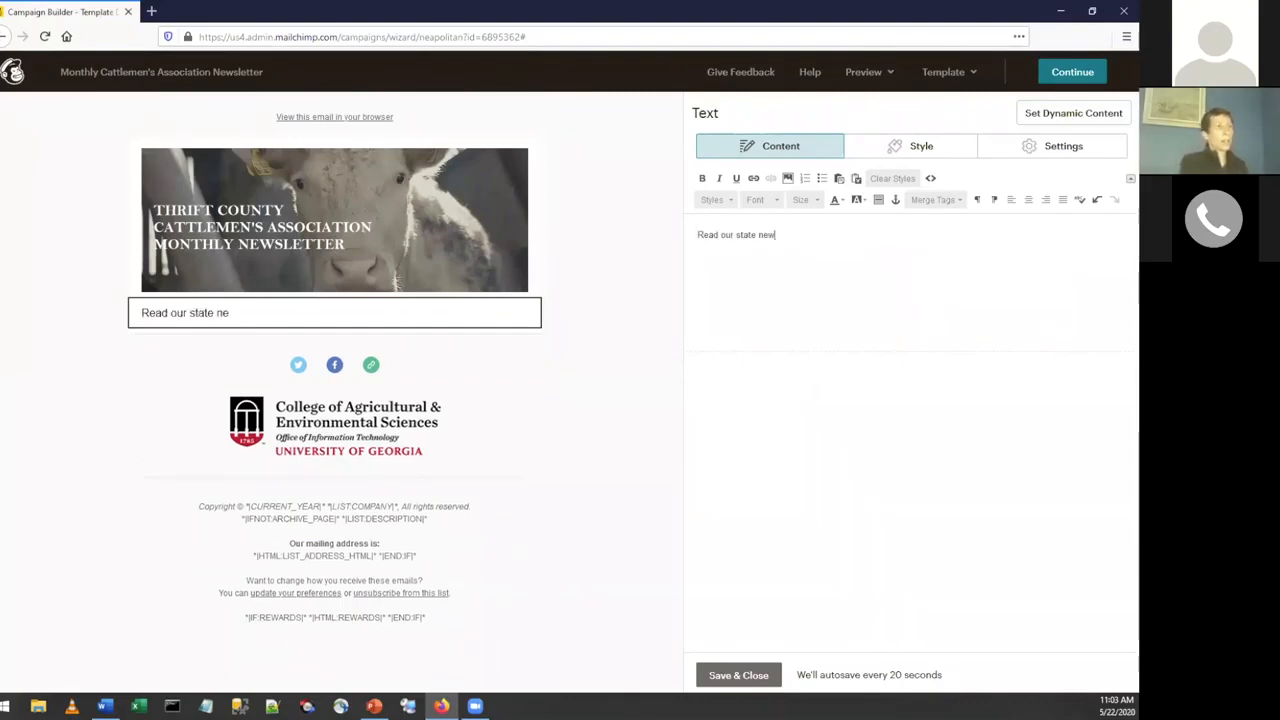
type("sletter!")
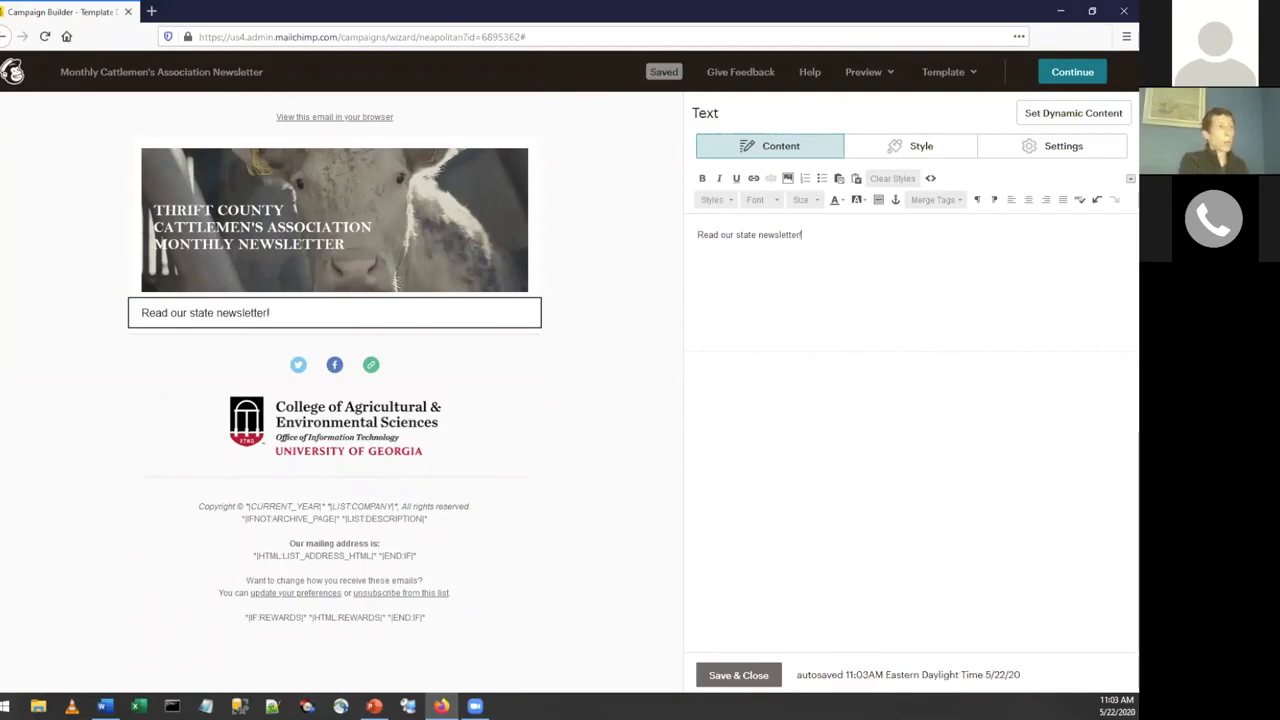
key("Return")
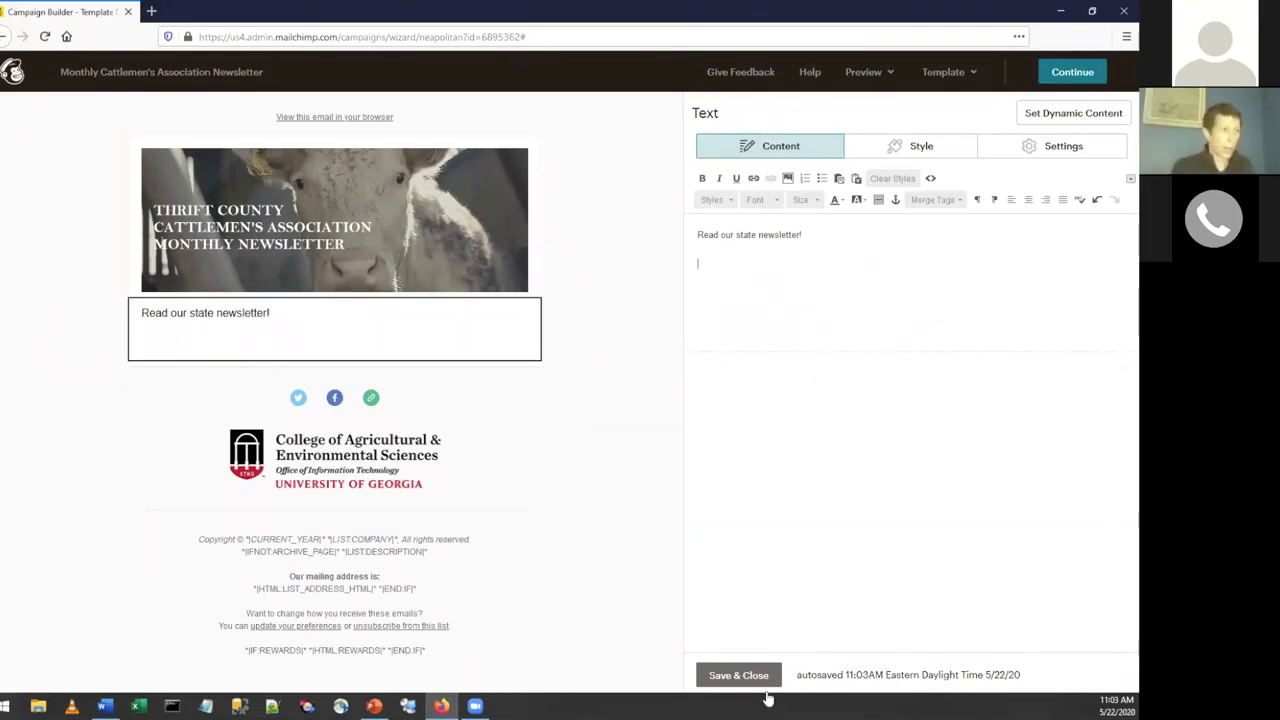
left_click(740, 676)
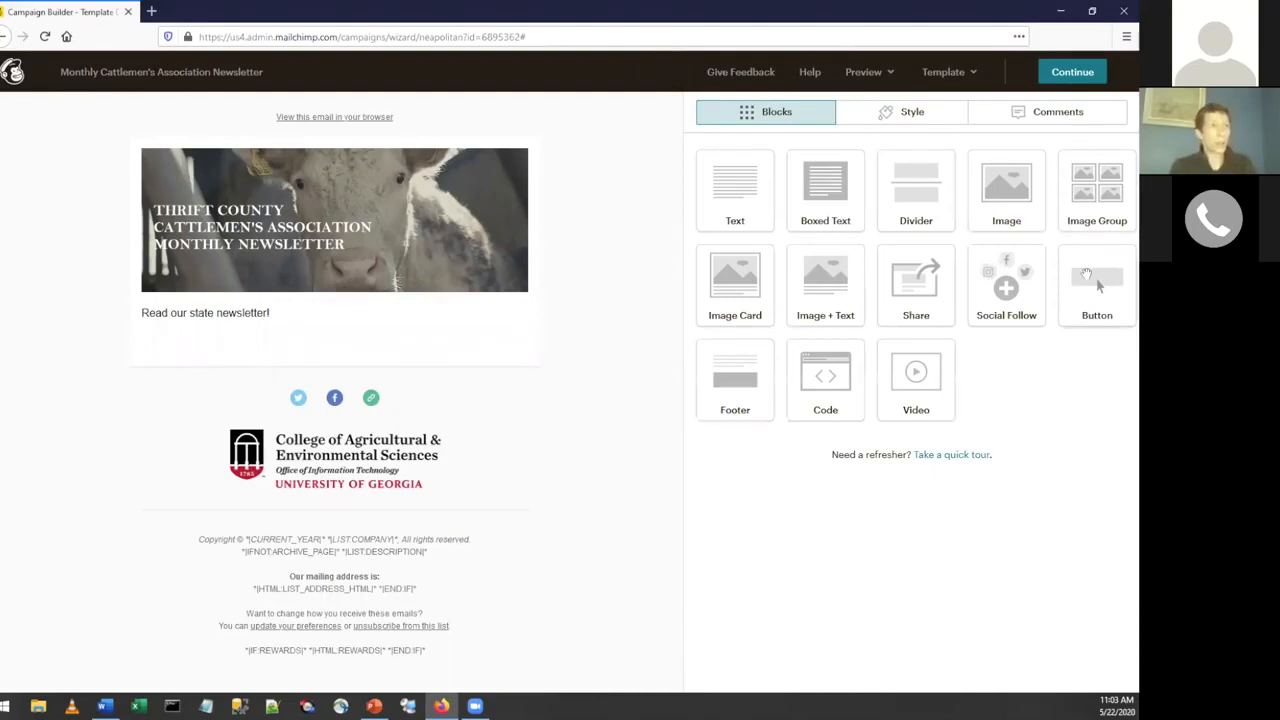
Add a button block between the main text and the social icons with the button text "Download the Newsletter!".
left_click_drag(1097, 286, 357, 443)
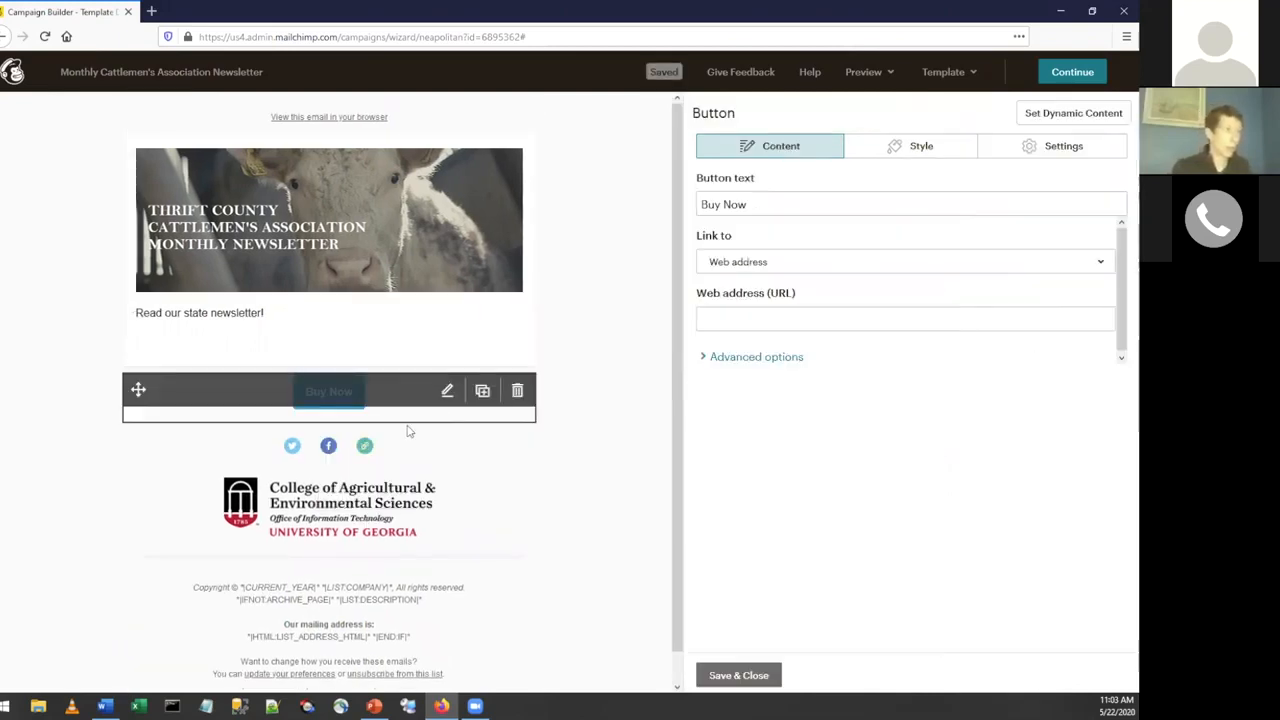
left_click(830, 203)
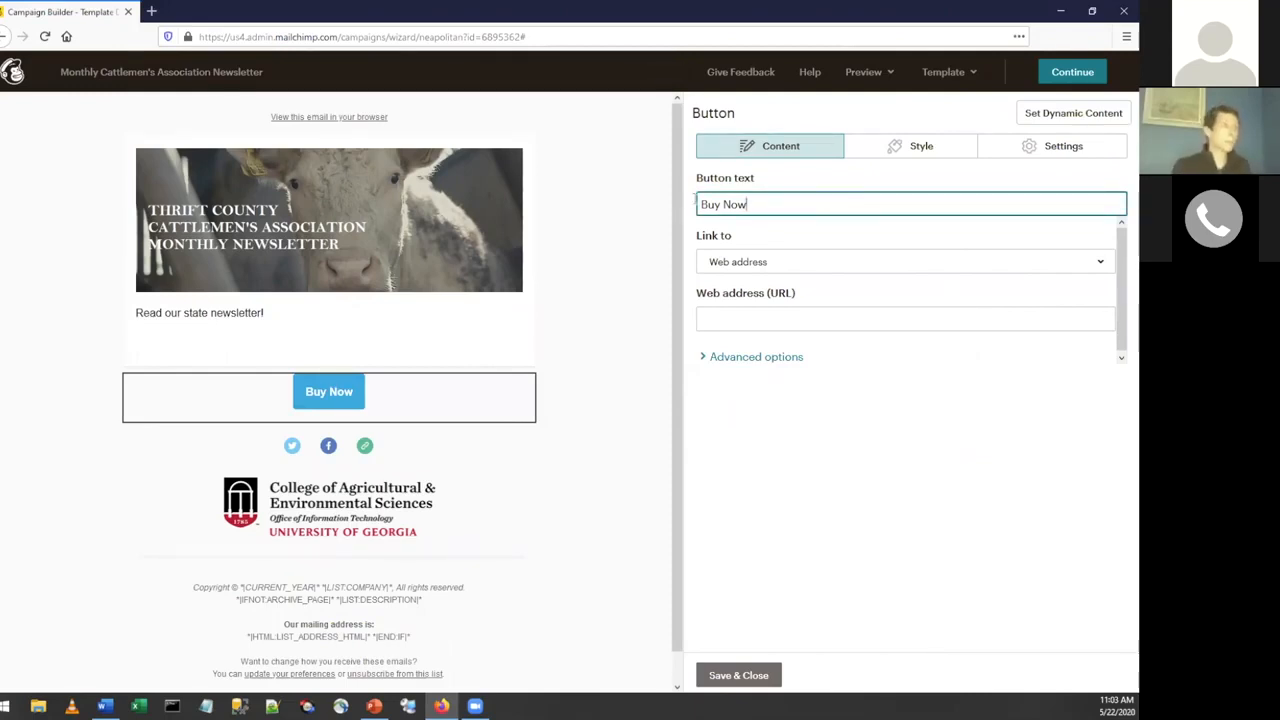
left_click_drag(748, 204, 692, 199)
type("Downlo")
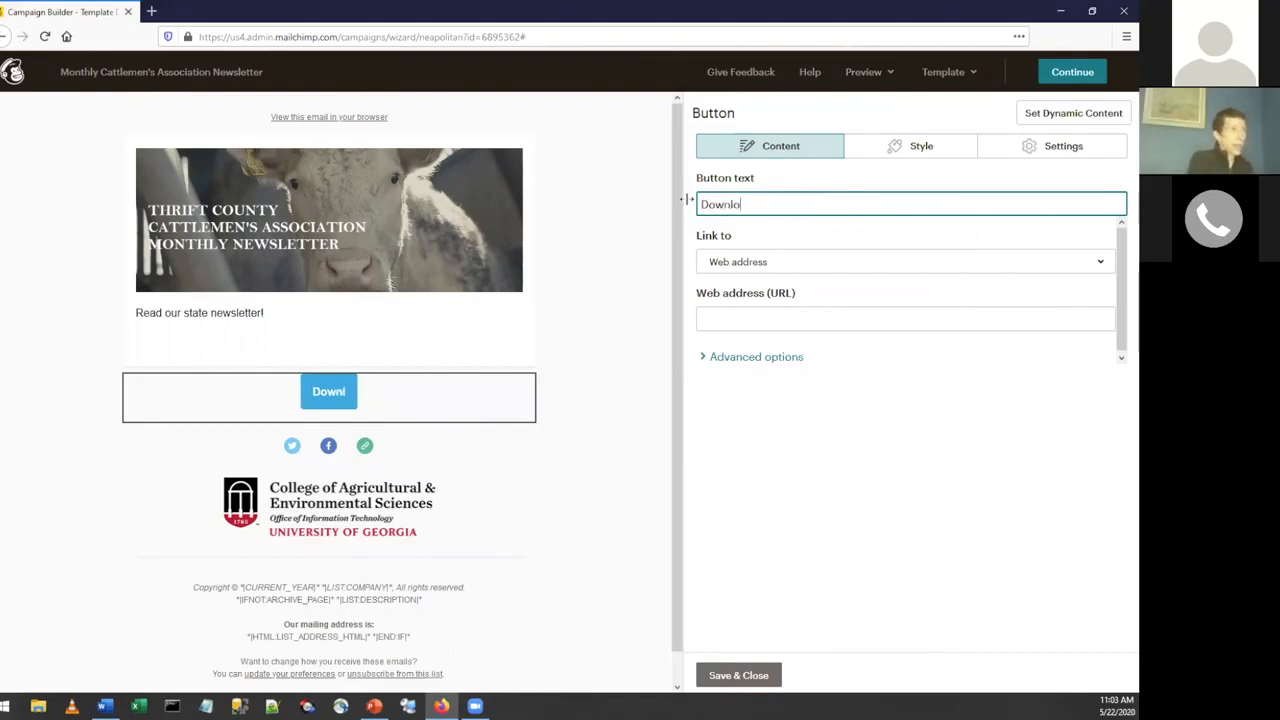
type("ad the Newsl")
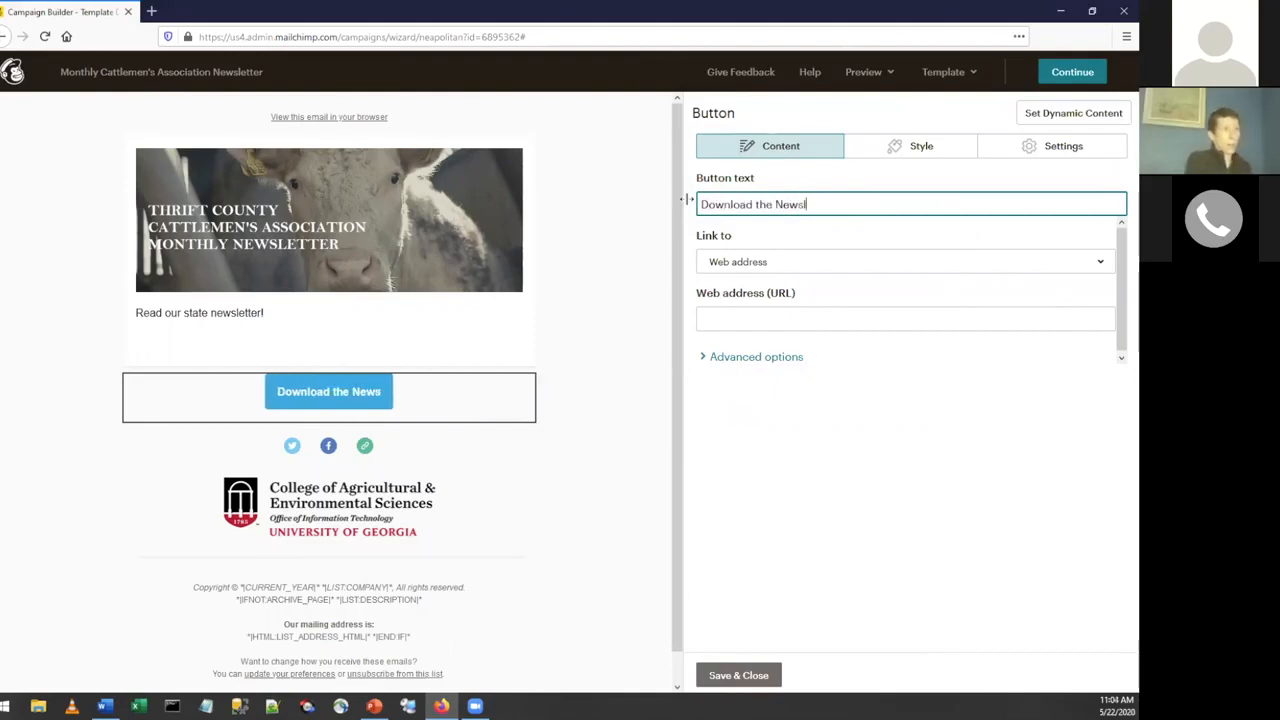
type("etter!")
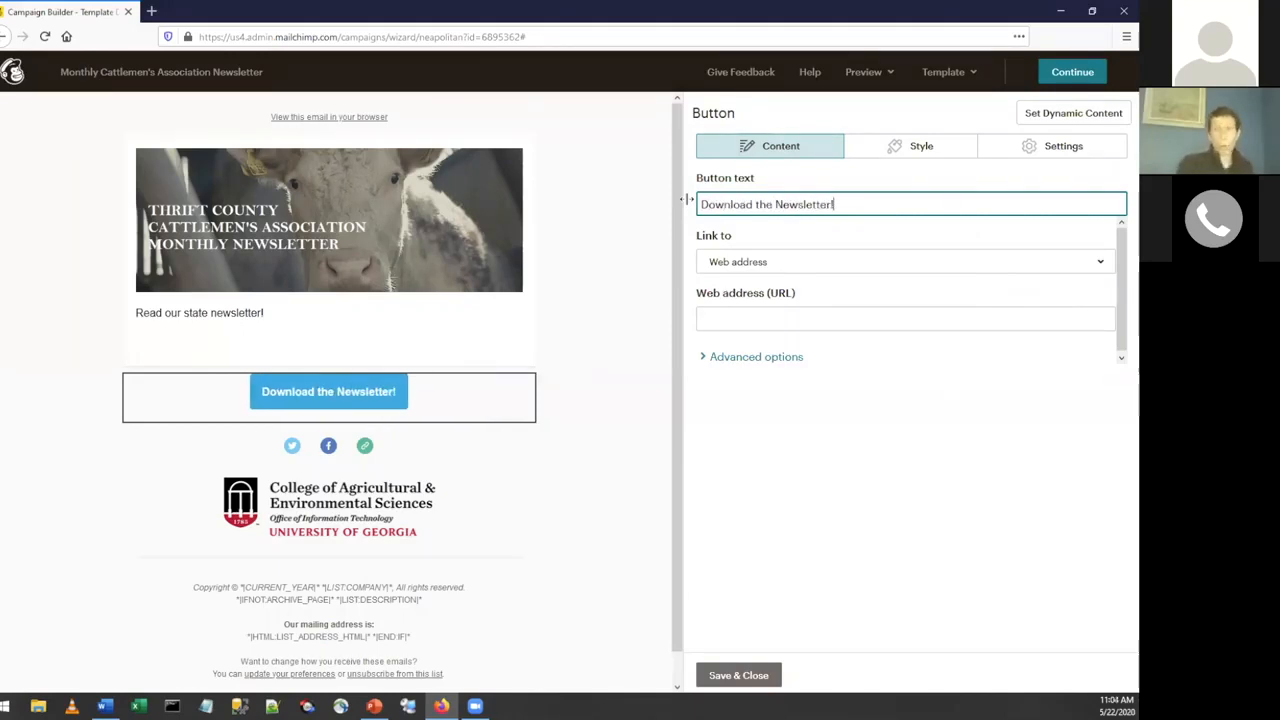
Link the download button to a file, using the second document in My Files, and save the button block.
left_click(763, 268)
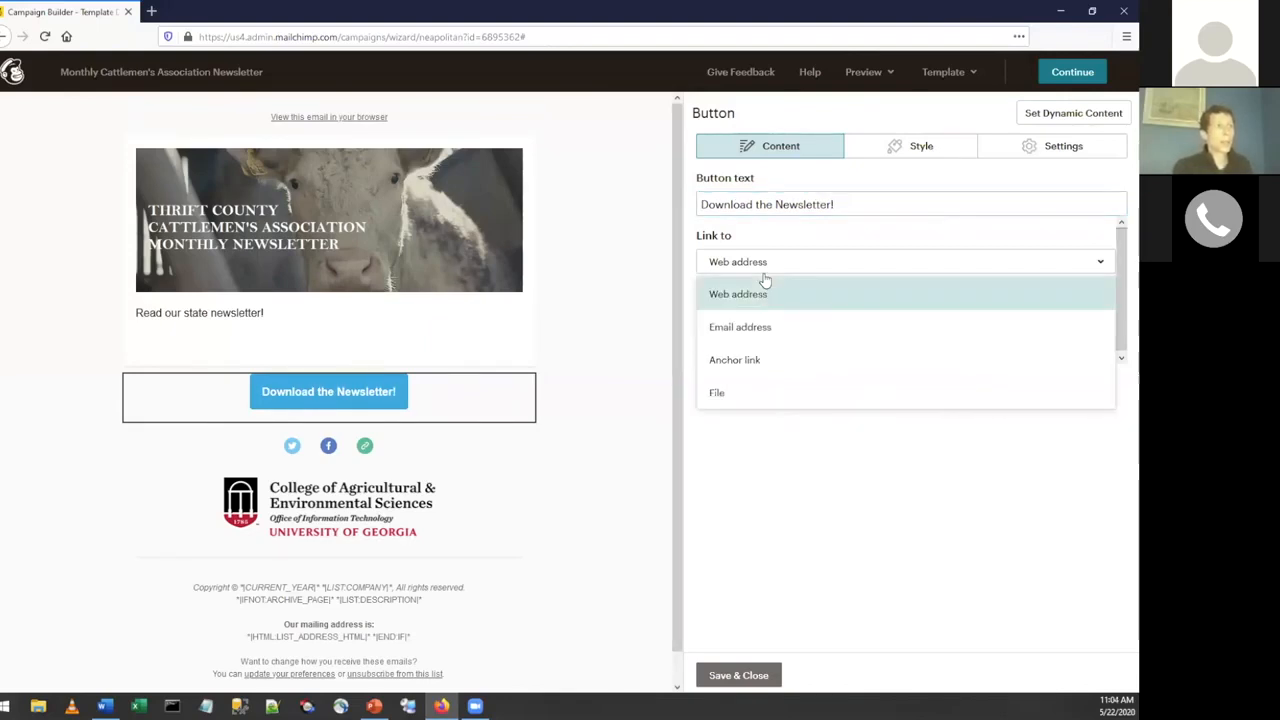
left_click(716, 394)
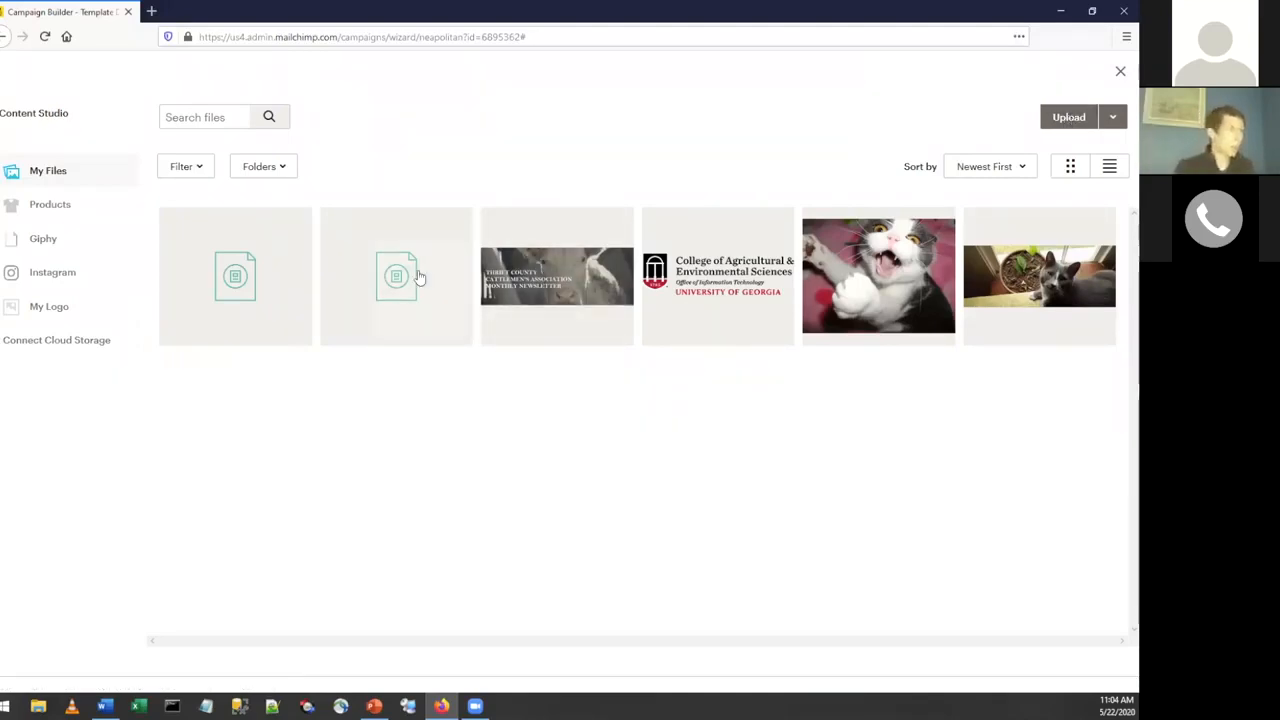
left_click(415, 272)
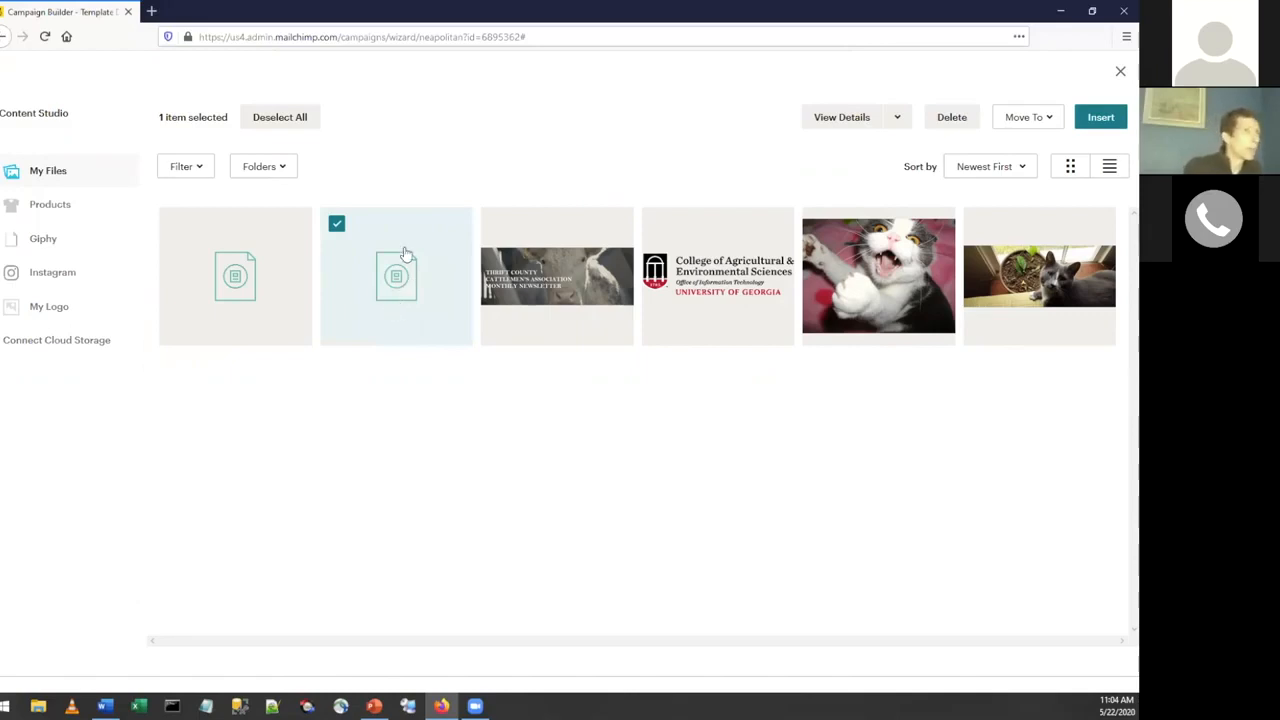
left_click(1112, 118)
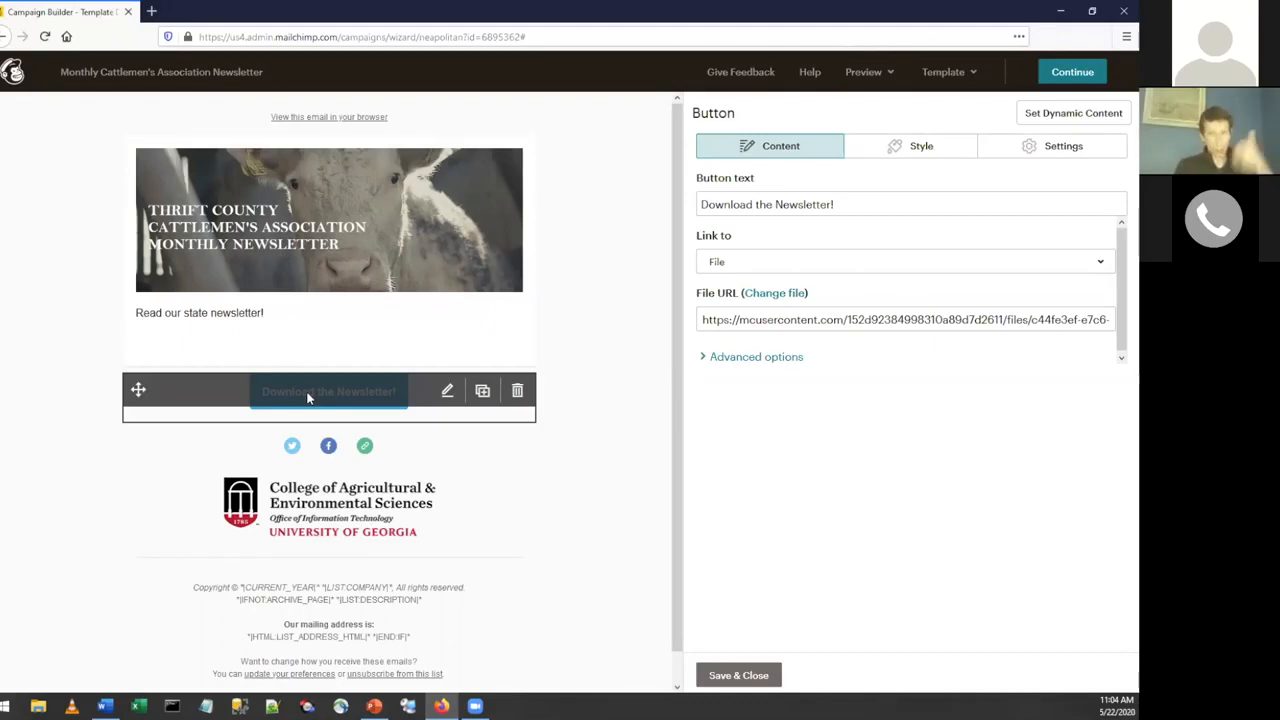
scroll(640, 420, "down", 1)
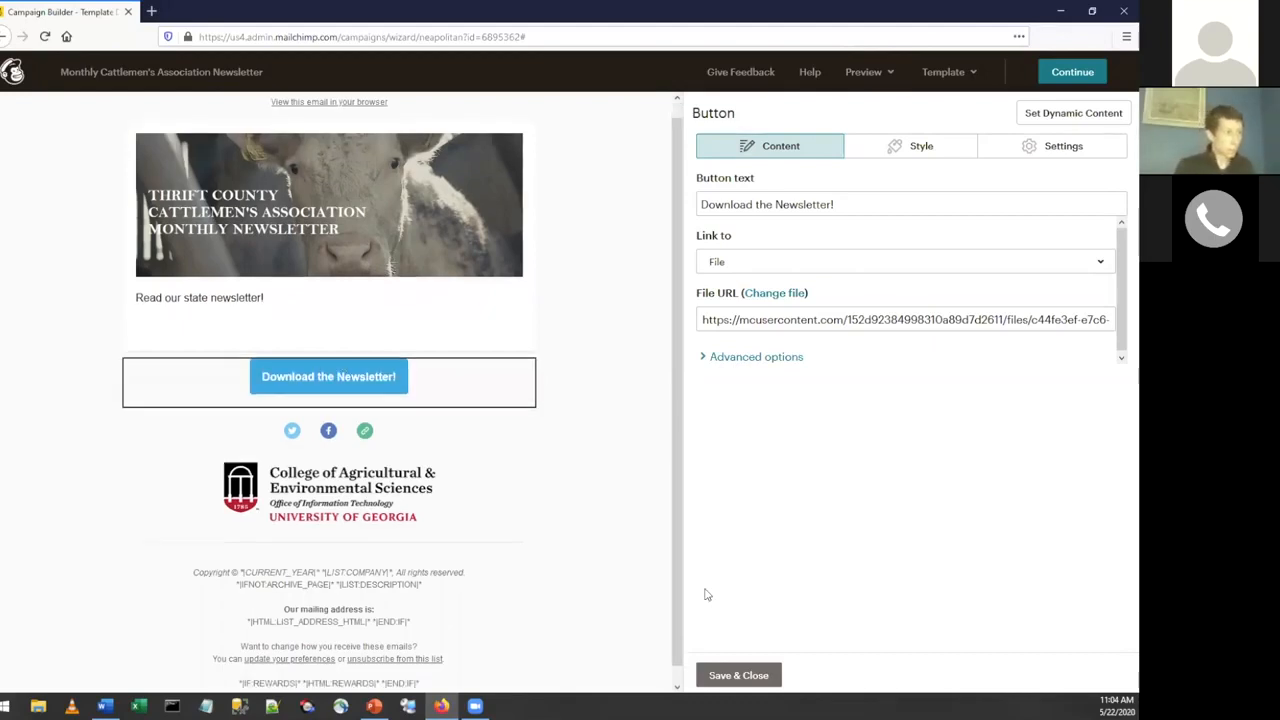
left_click(739, 675)
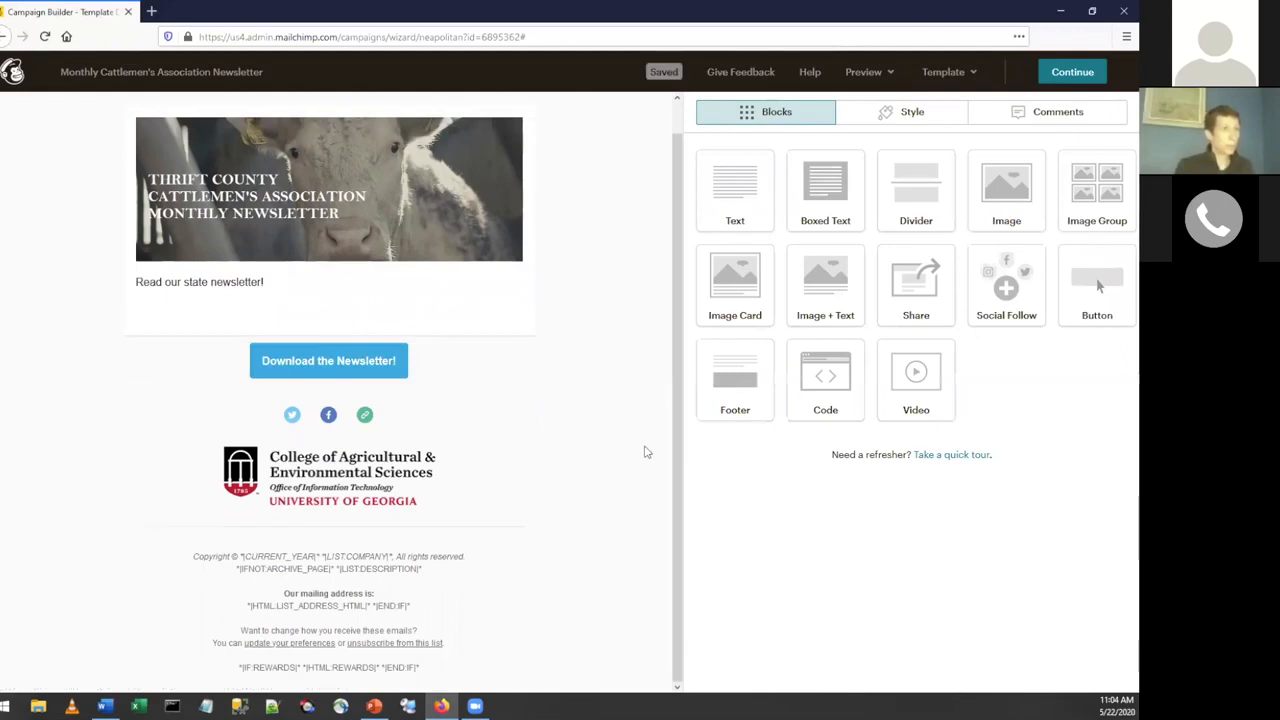
Finish the Cattlemen's Association newsletter design, return to the campaign overview, and review its To, From, Subject and Content sections.
left_click(1080, 74)
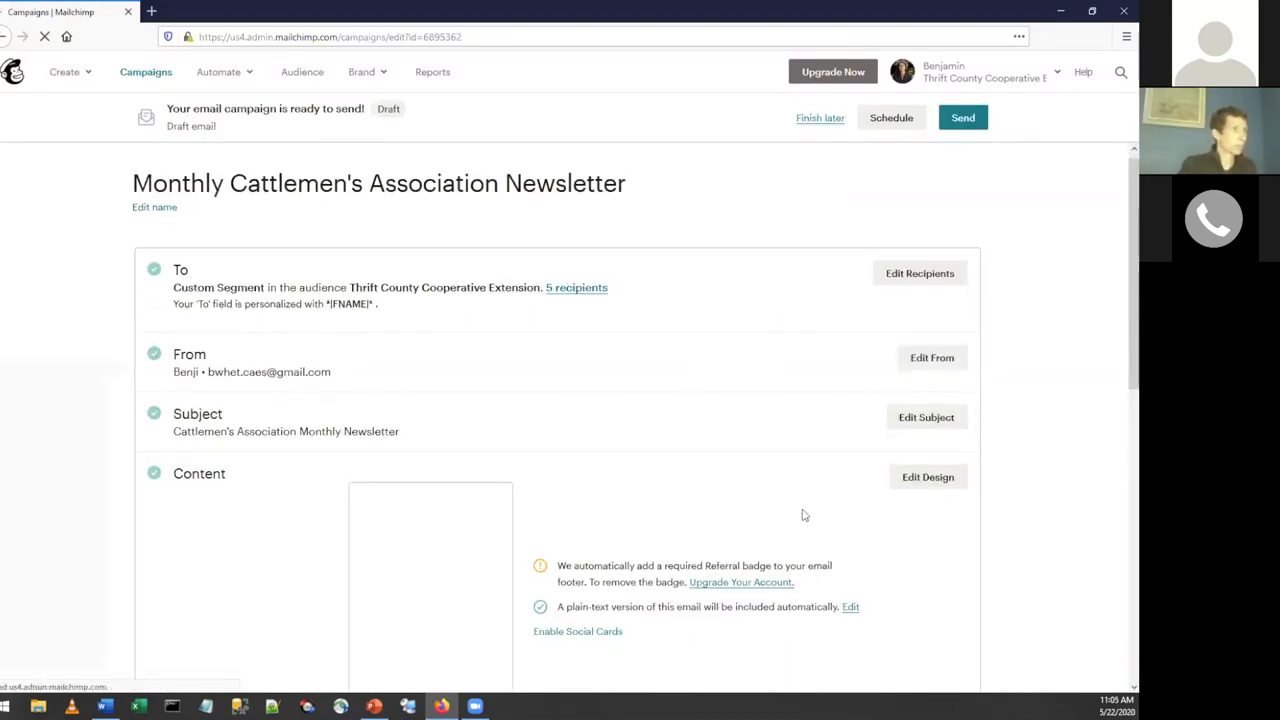
scroll(808, 512, "down", 4)
scroll(808, 500, "up", 4)
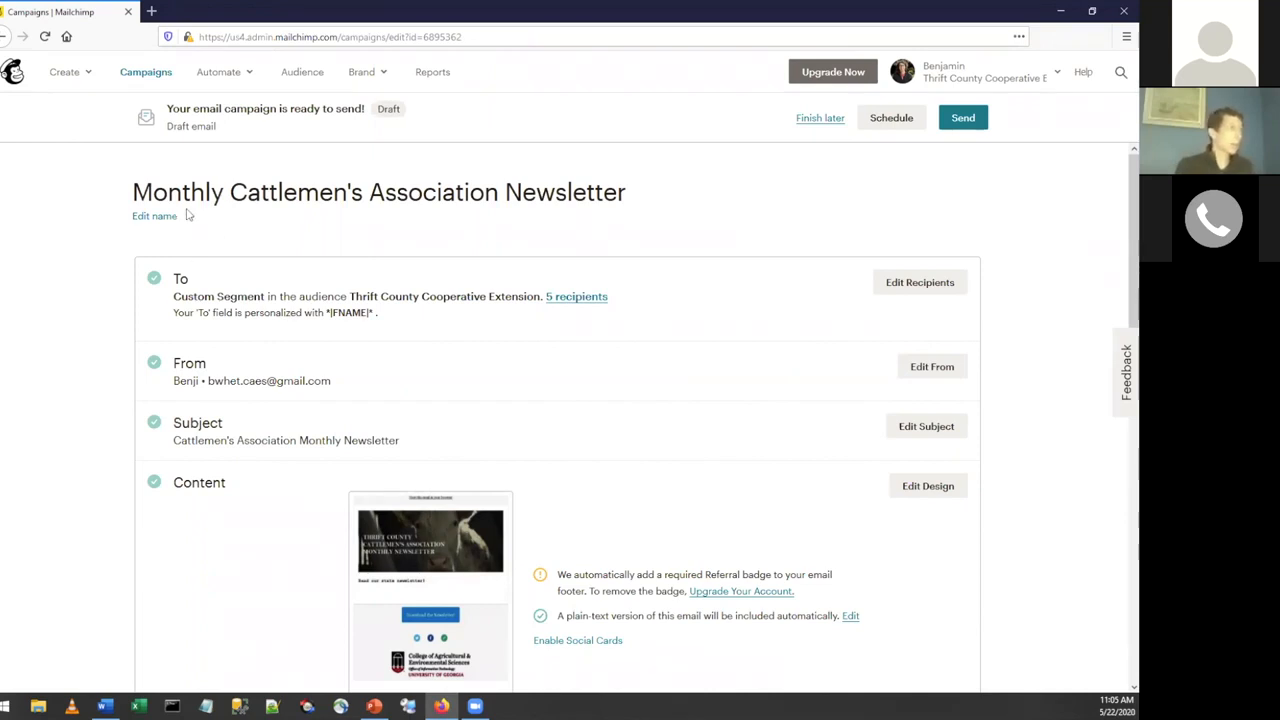
Create a new regular email campaign named "Thrift County April Newsletter - Issue 1, Vol. 1".
left_click(146, 75)
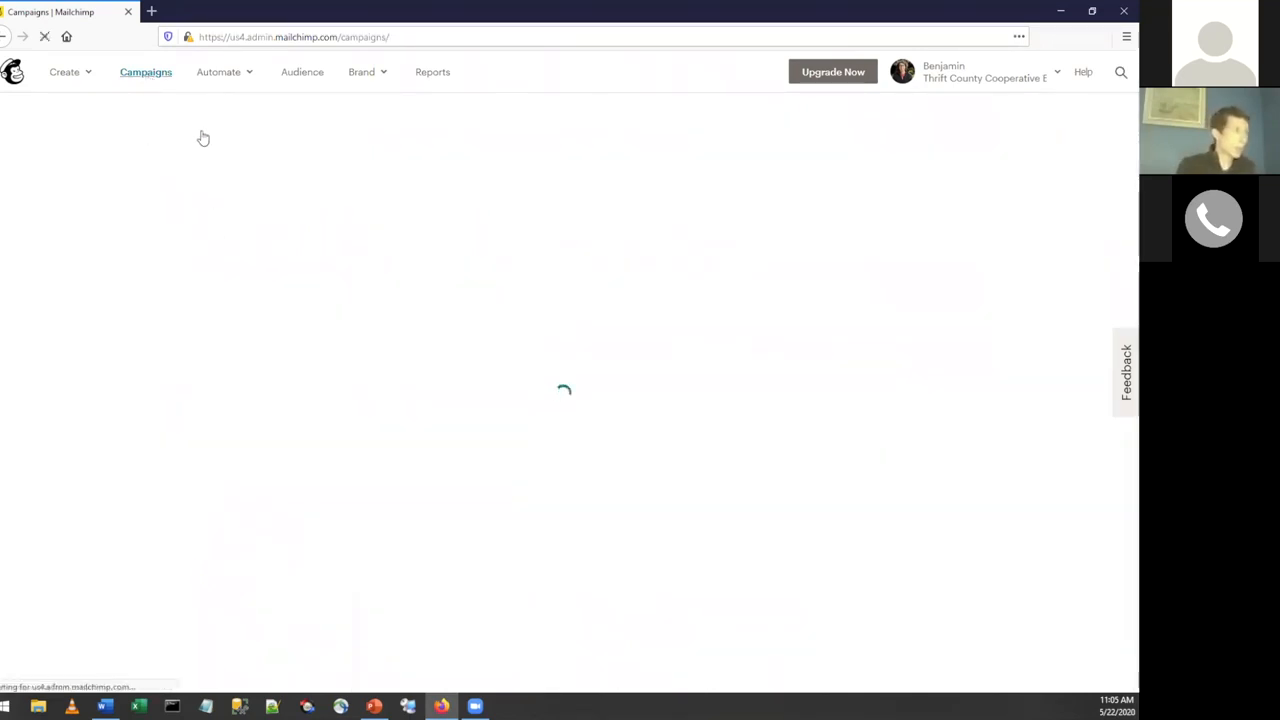
left_click(903, 145)
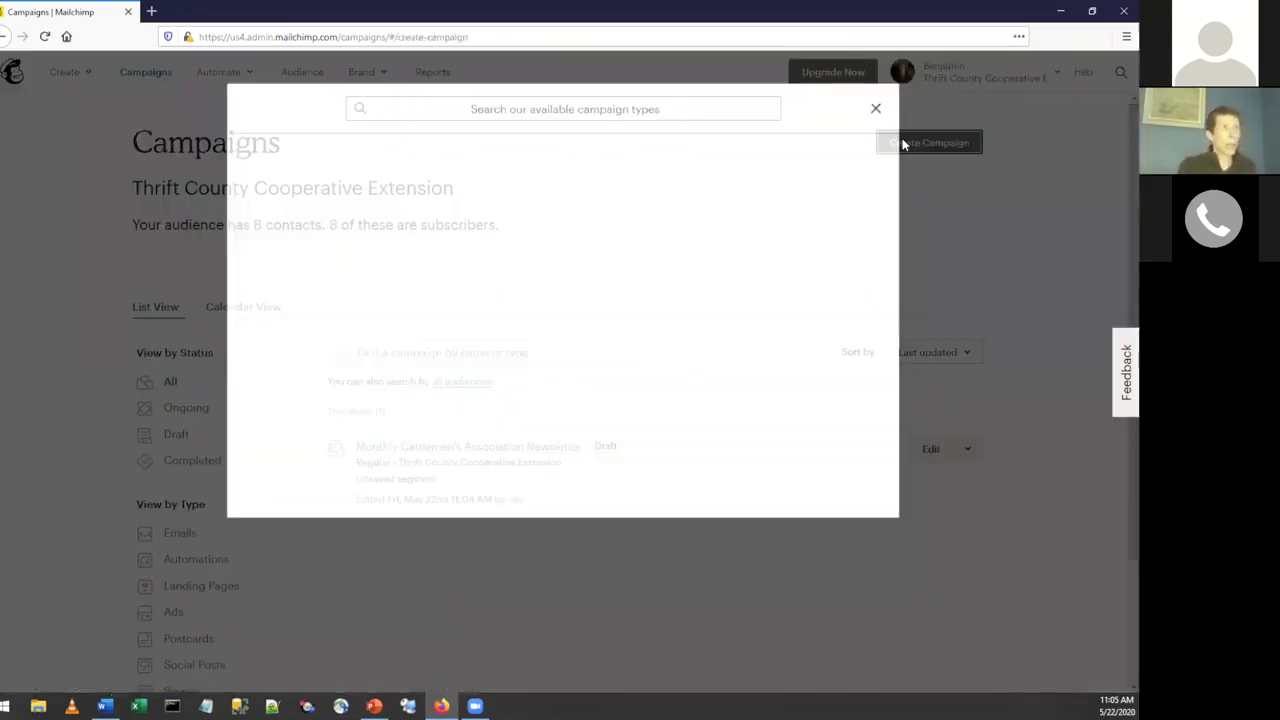
left_click(305, 152)
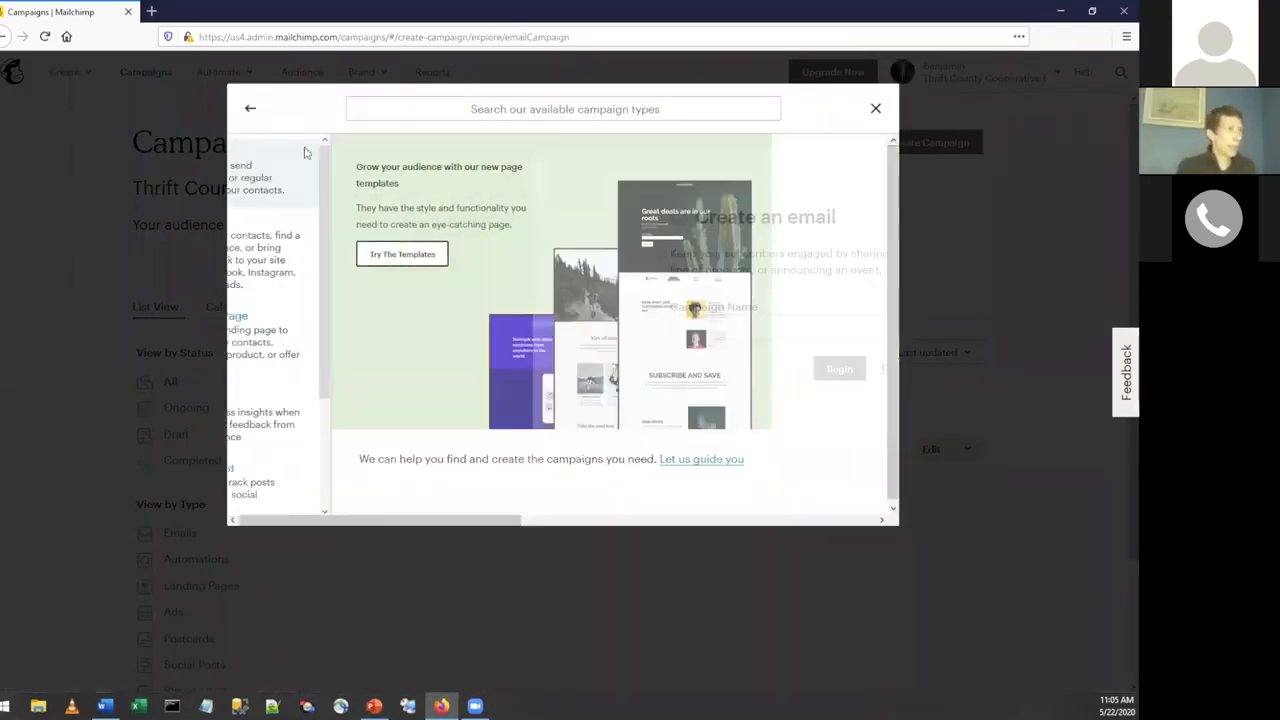
left_click(435, 356)
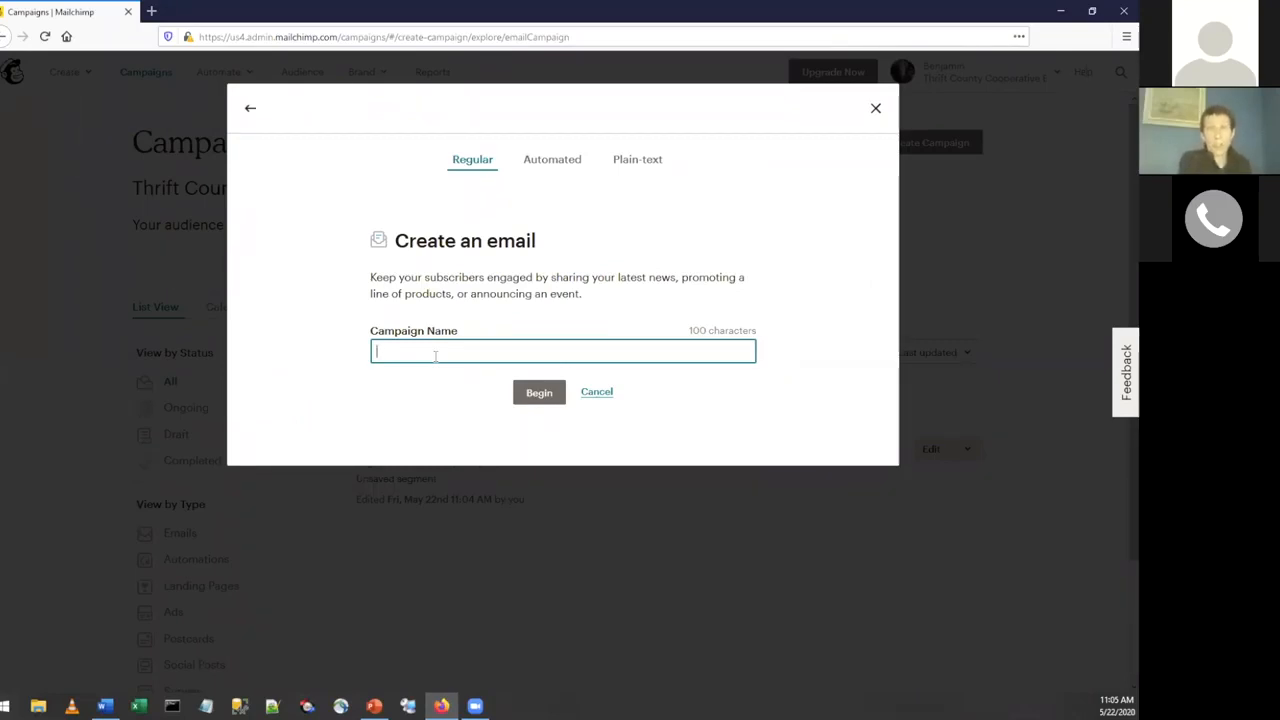
type("April")
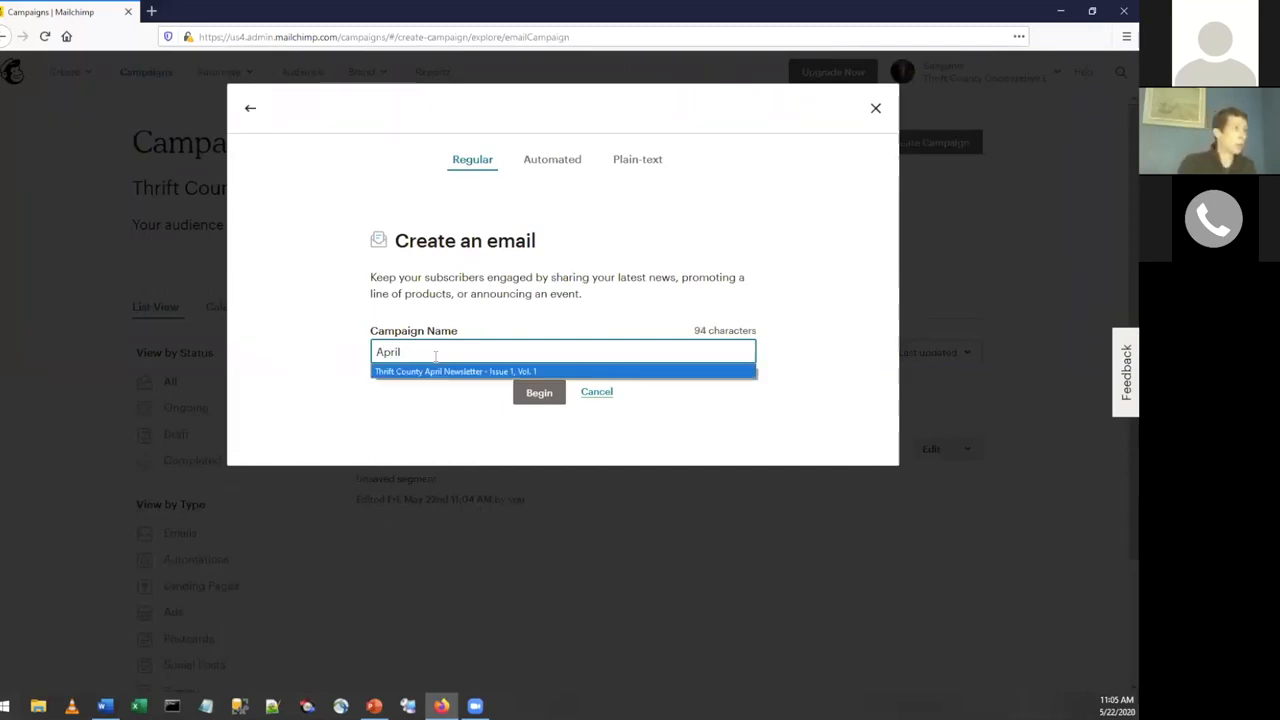
left_click(436, 371)
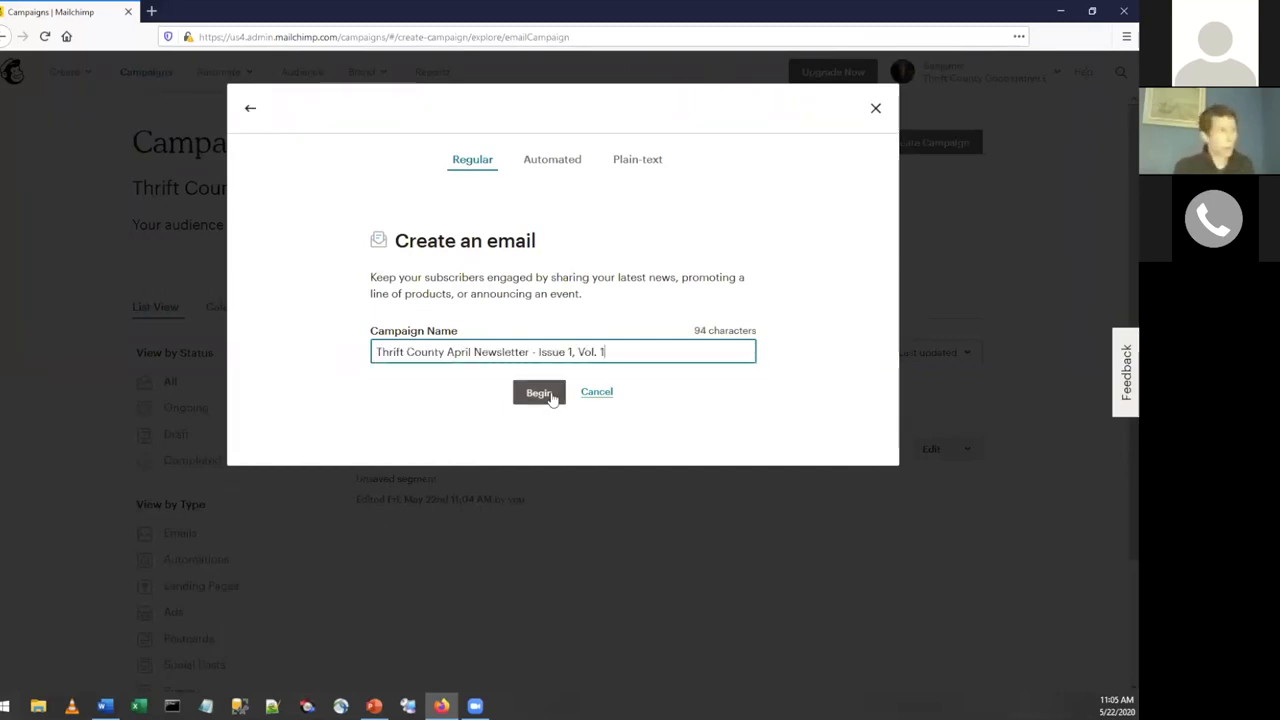
left_click(540, 393)
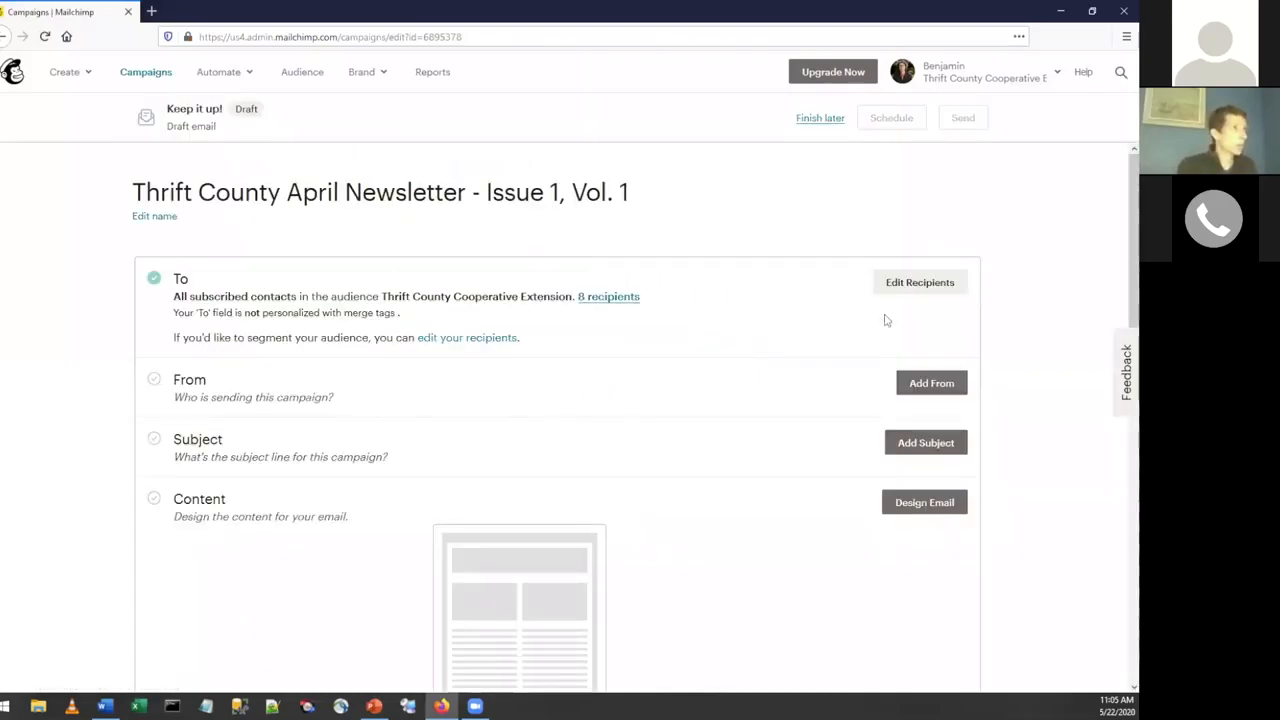
Edit the recipients, look through the segment options, and target all subscribers in the Thrift County Cooperative Extension audience.
left_click(895, 289)
left_click(659, 345)
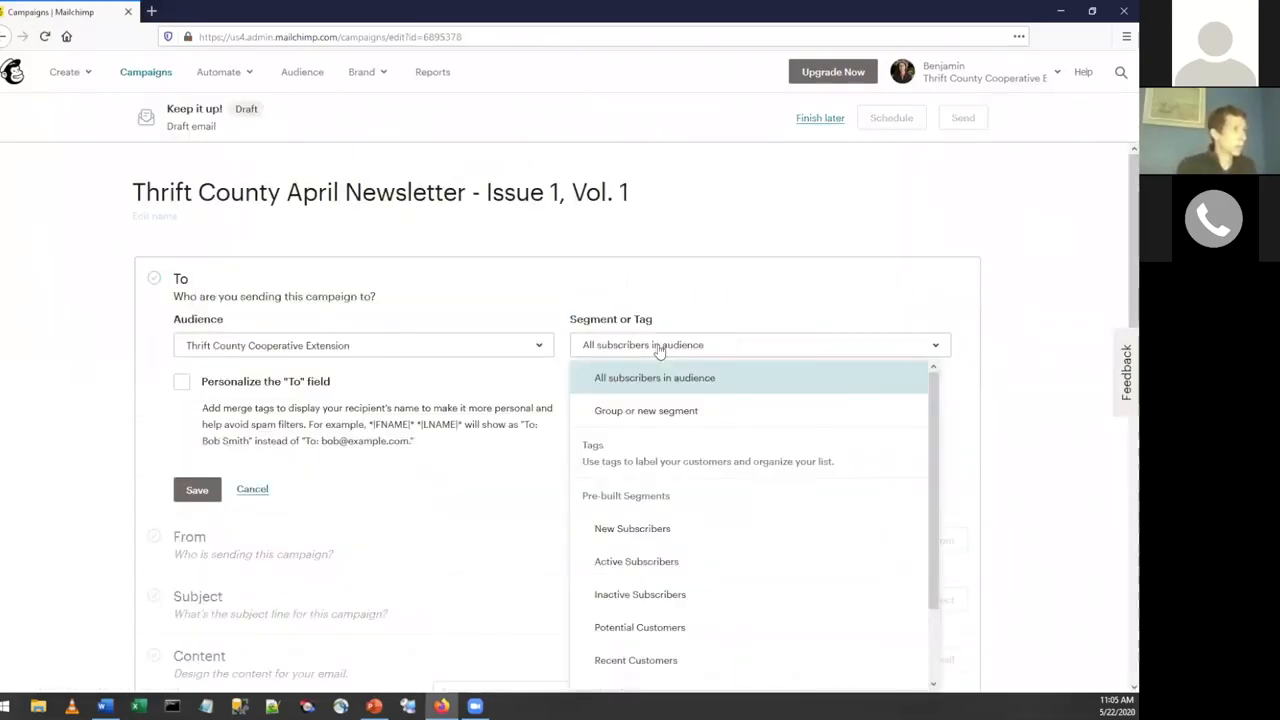
scroll(650, 460, "down", 2)
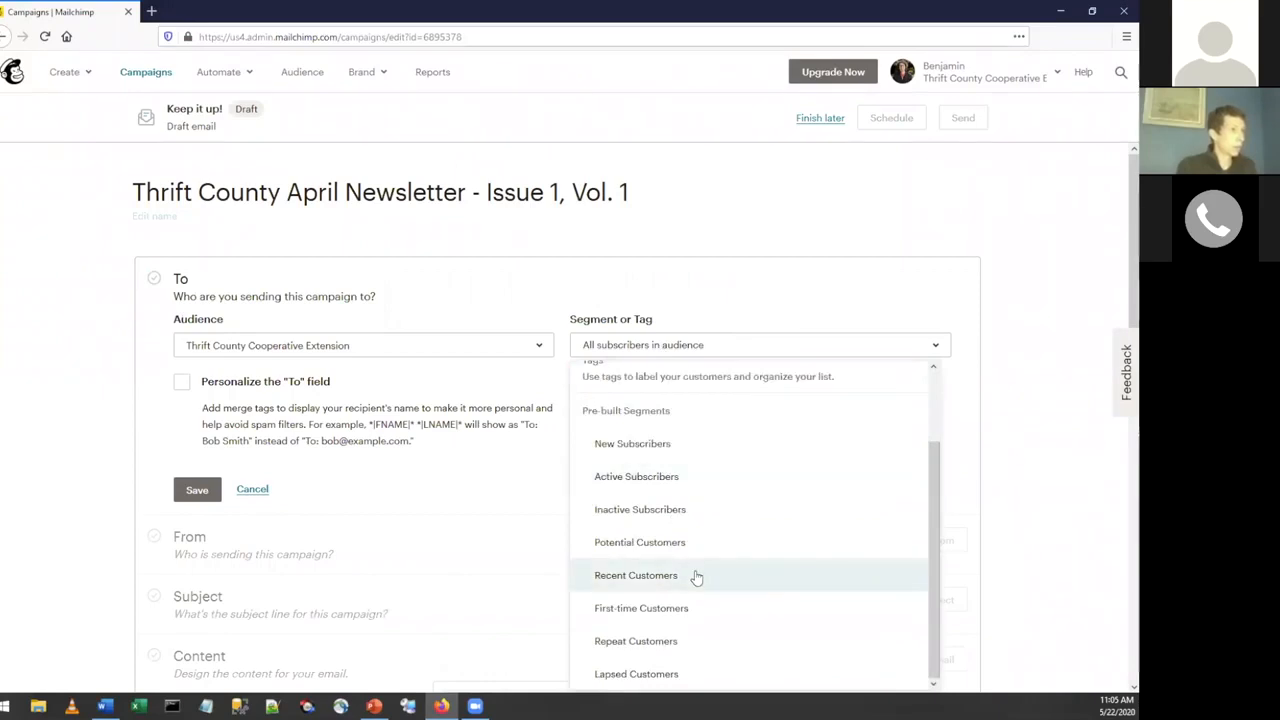
scroll(697, 579, "up", 2)
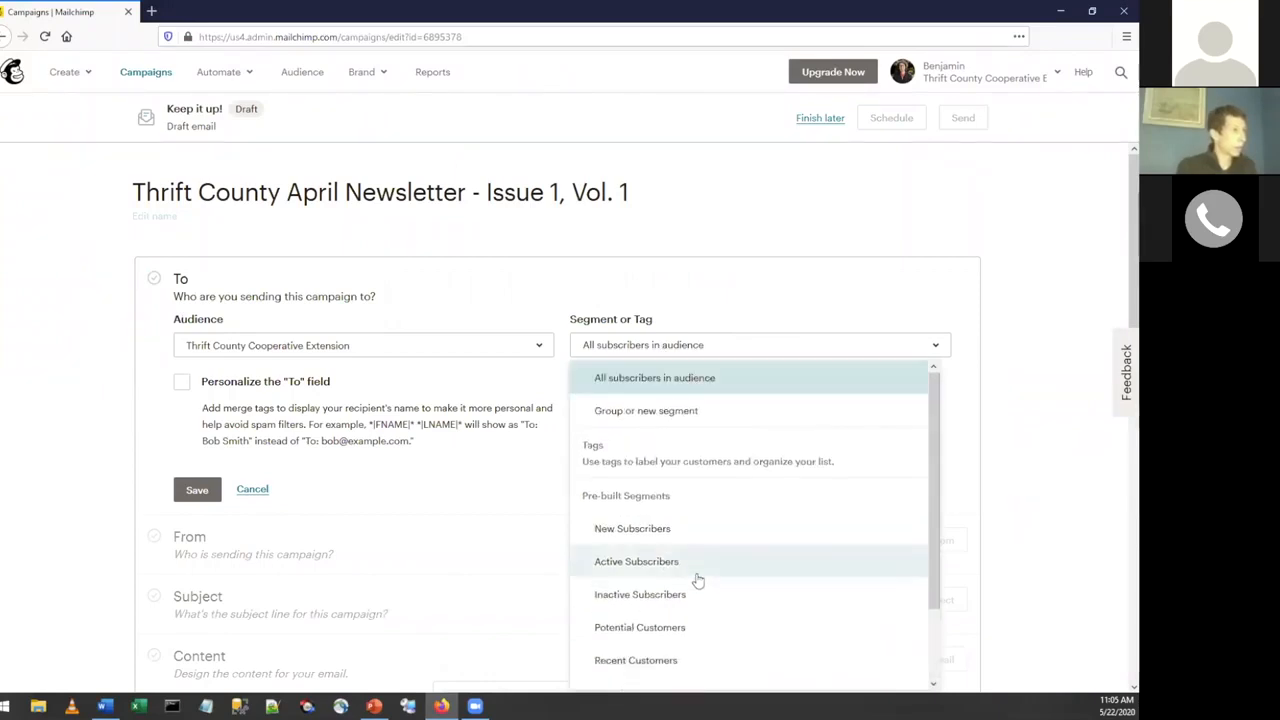
left_click(636, 413)
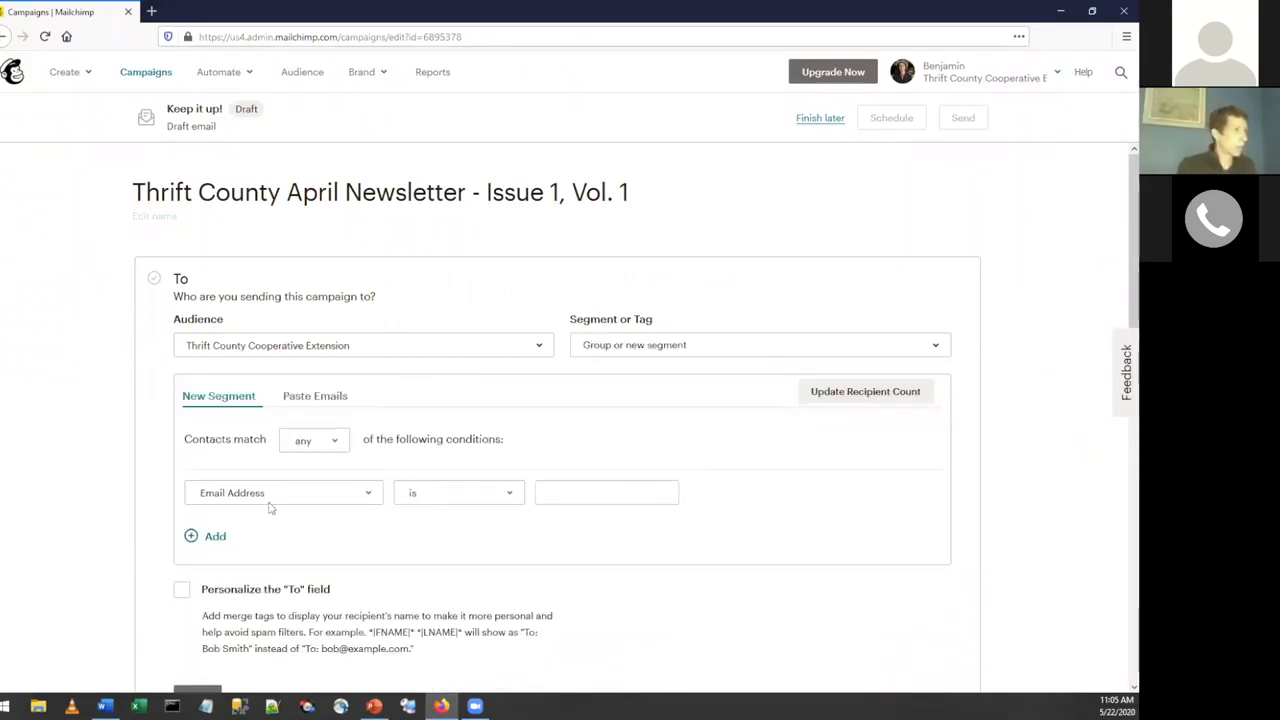
left_click(656, 350)
left_click(630, 376)
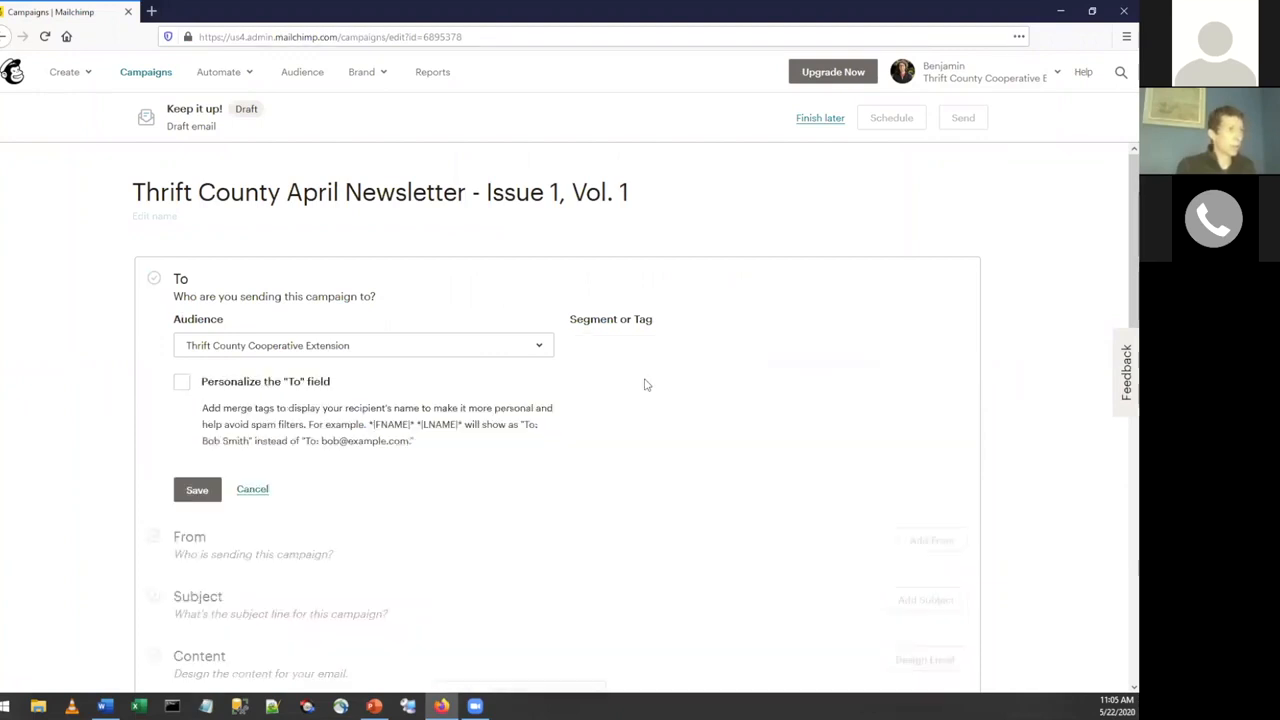
Personalize the "To" field with the *|FNAME|* merge tag and save the recipients.
left_click(182, 382)
scroll(393, 425, "down", 1)
left_click(250, 420)
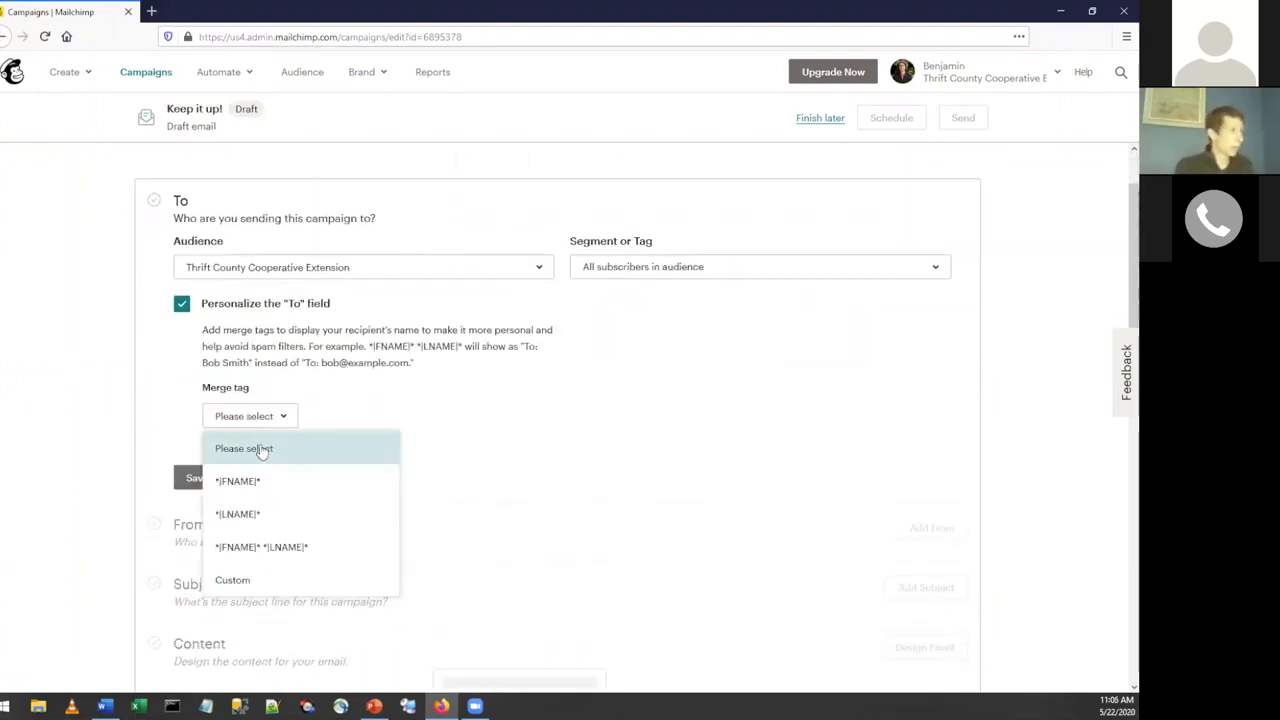
left_click(277, 480)
scroll(279, 477, "down", 2)
left_click(205, 164)
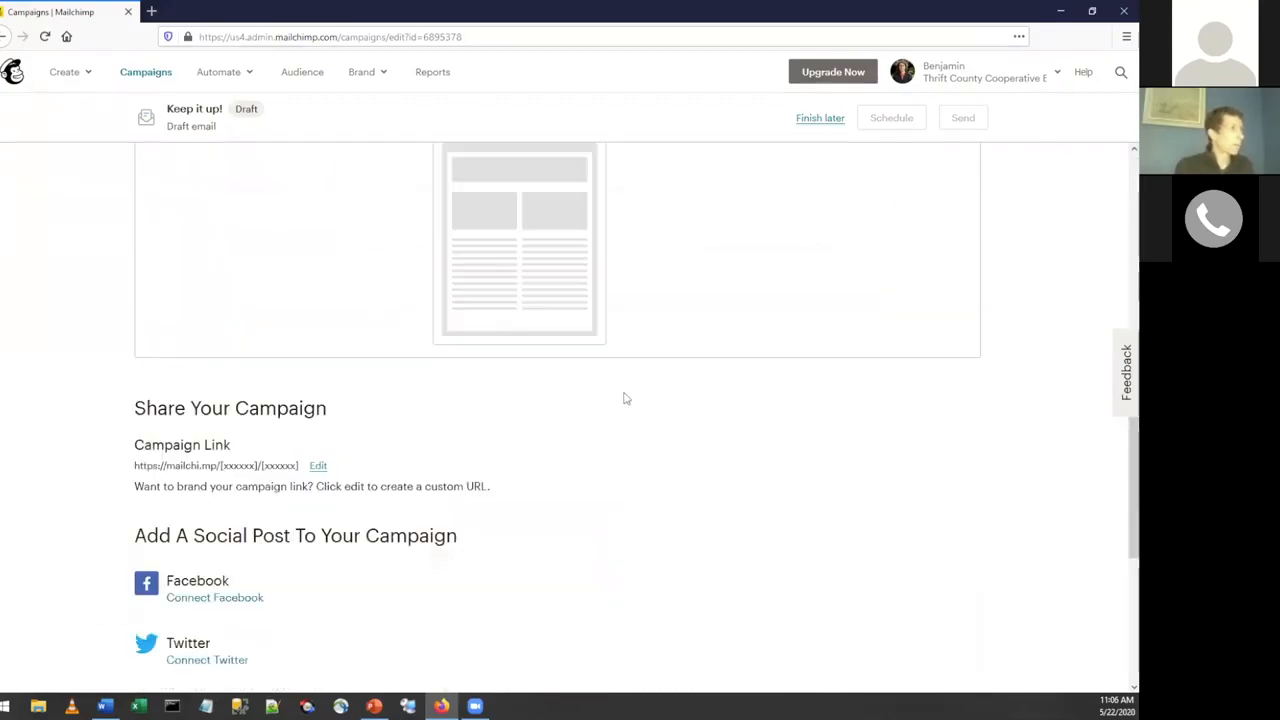
Start the email's design from the saved template "Basic template with logo" and look over the resulting layout.
scroll(622, 396, "up", 3)
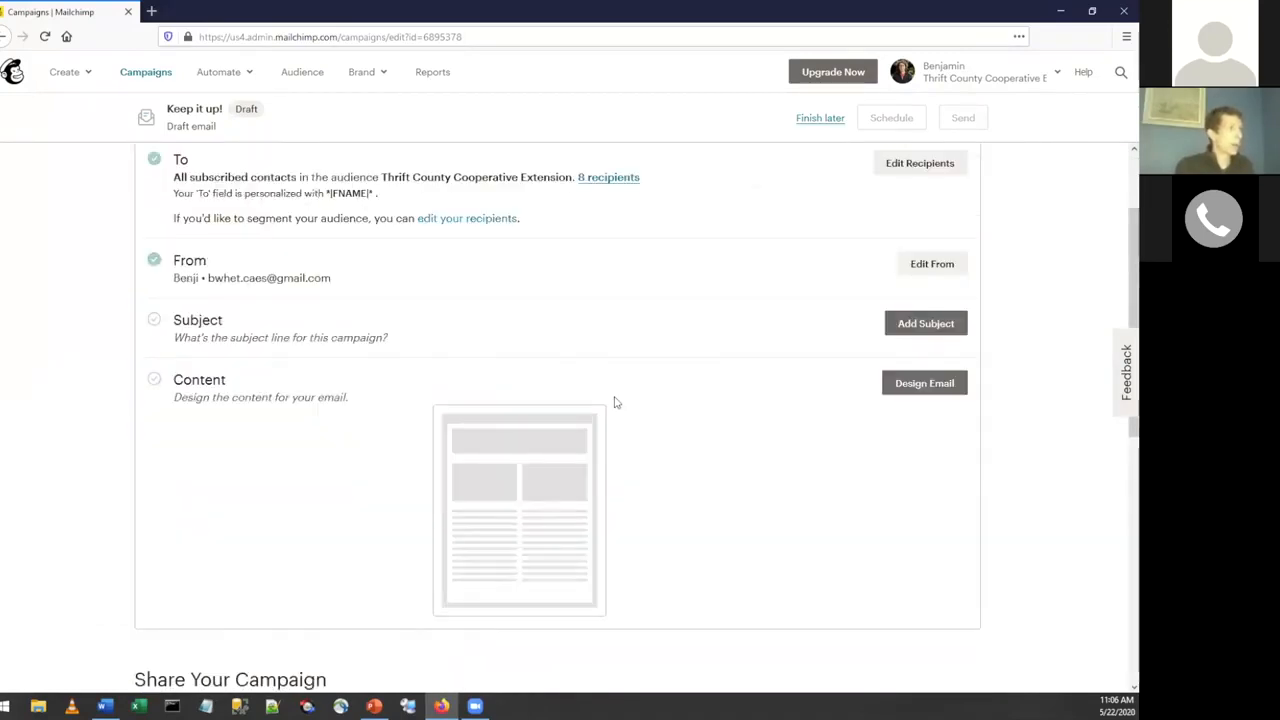
left_click(930, 388)
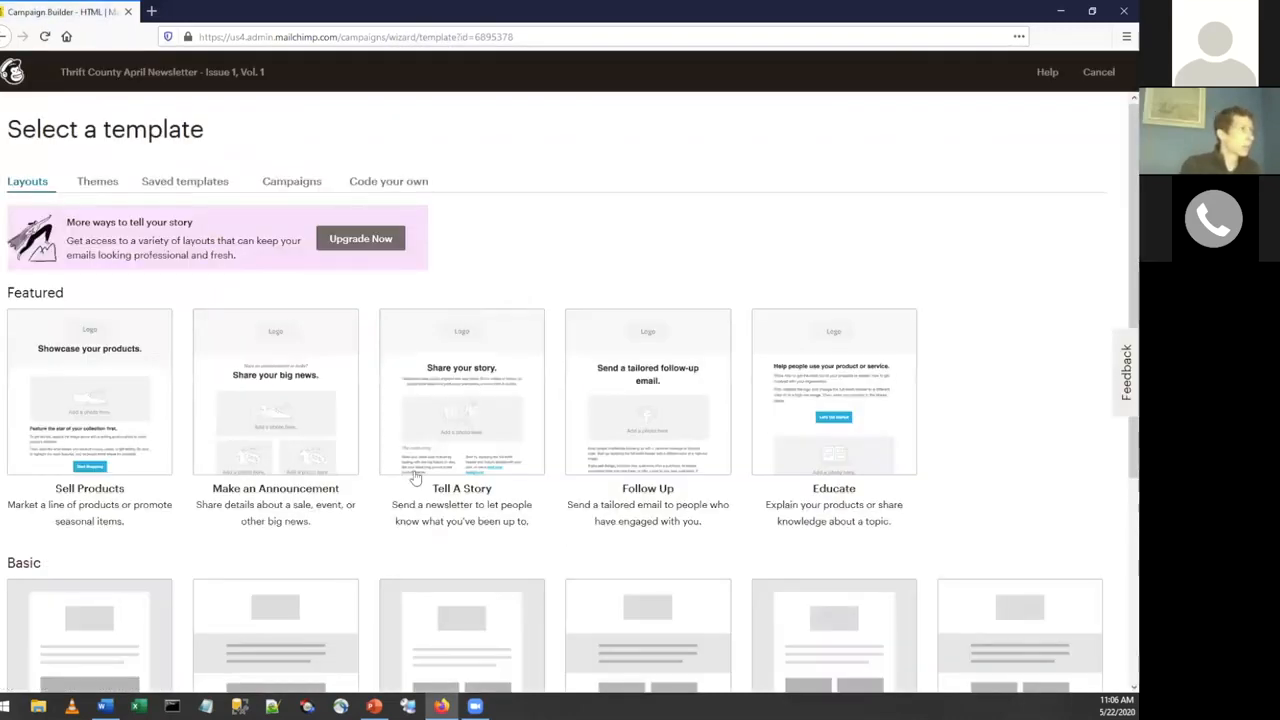
scroll(557, 534, "down", 3)
scroll(416, 479, "up", 3)
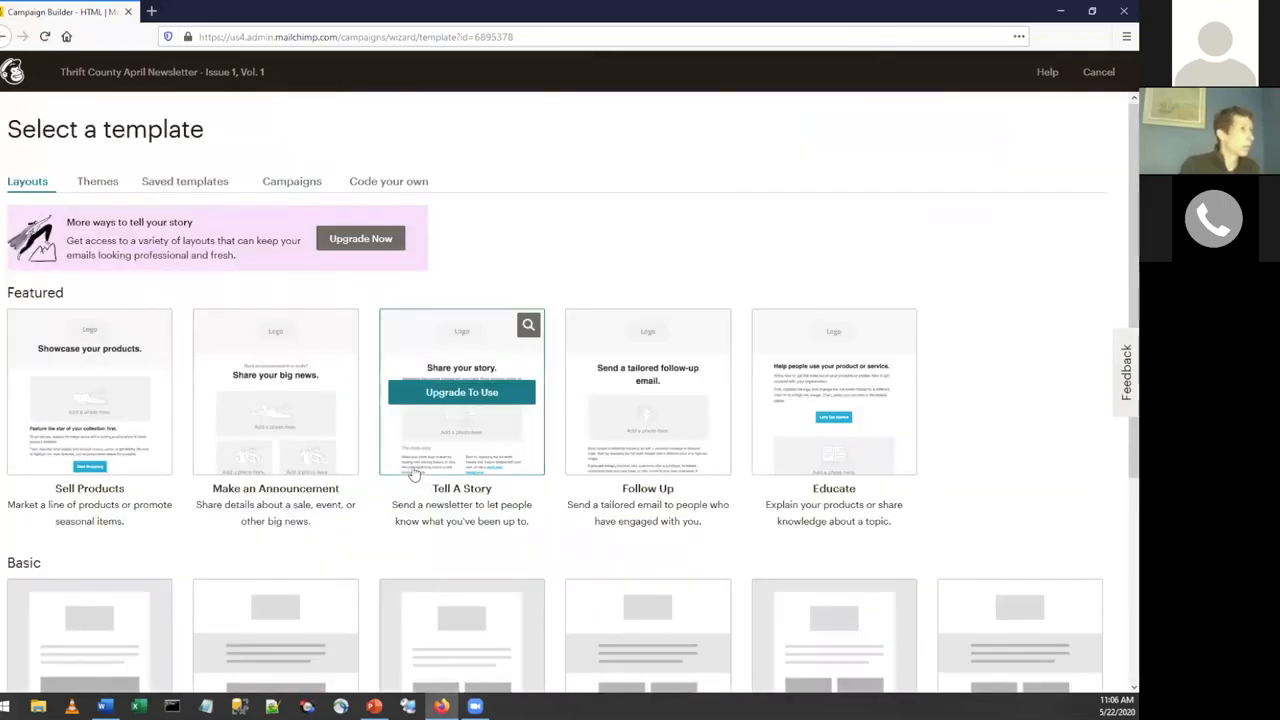
left_click(160, 184)
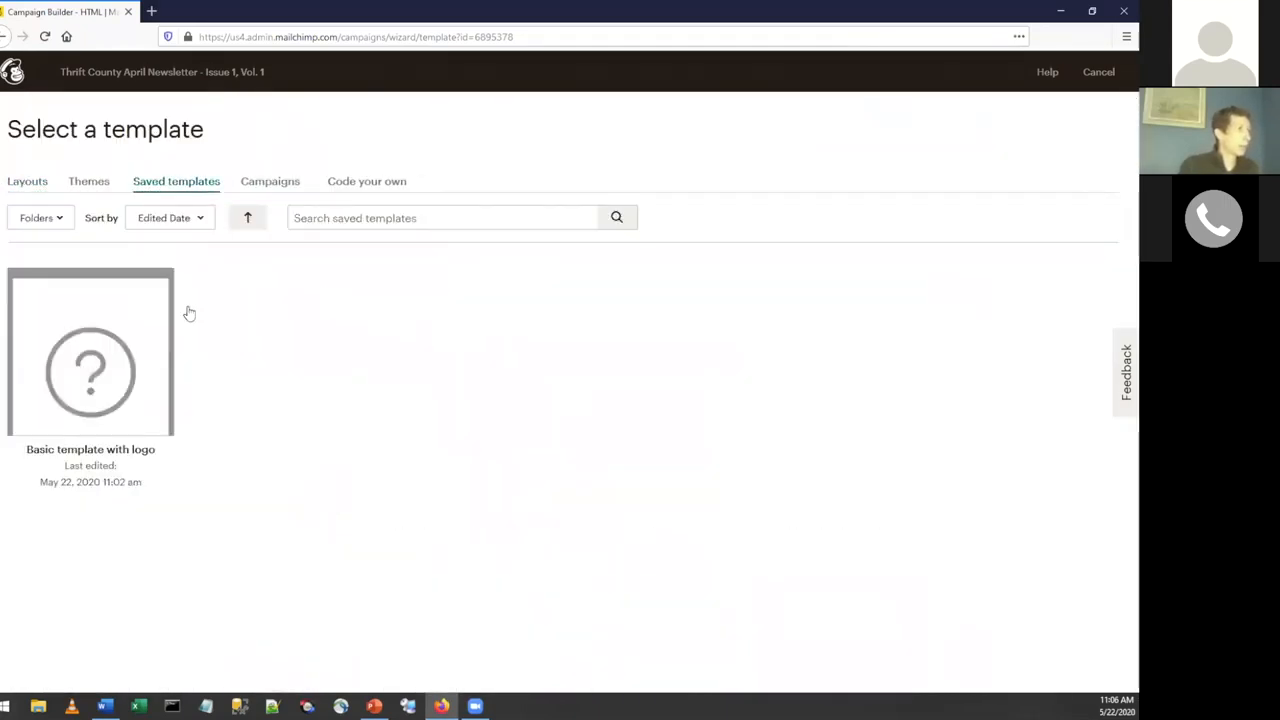
left_click(77, 366)
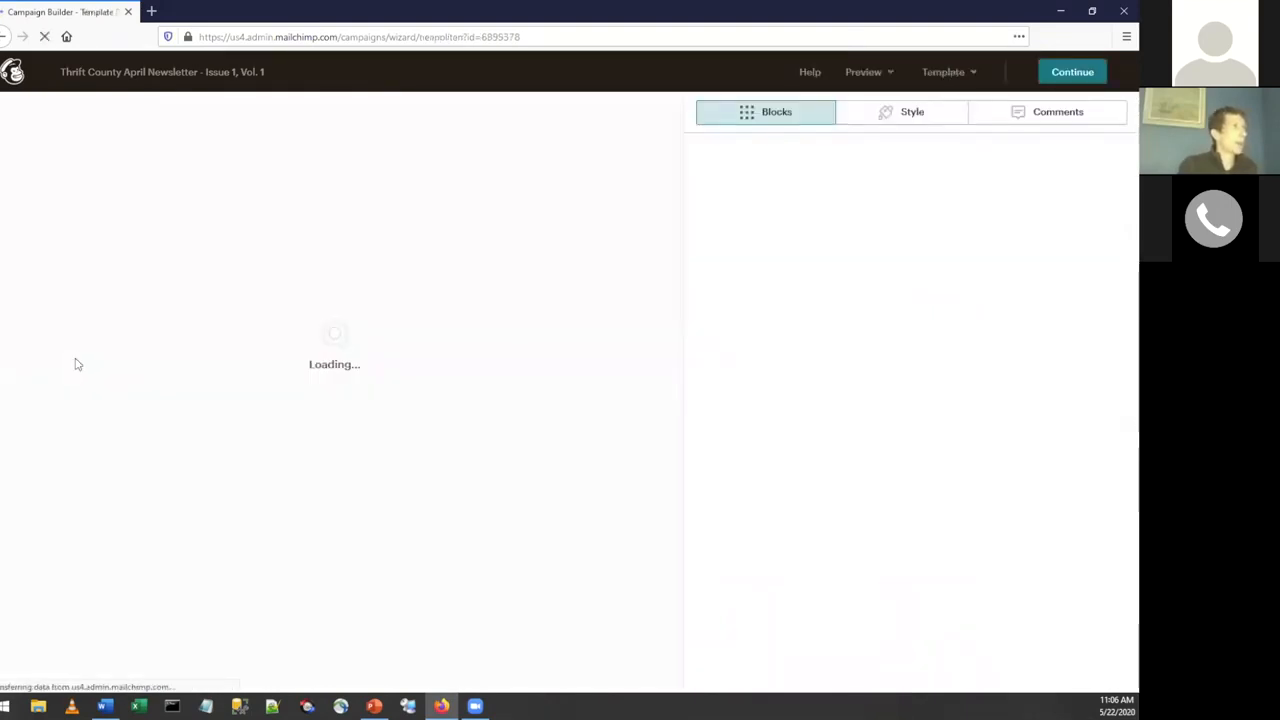
scroll(594, 407, "down", 2)
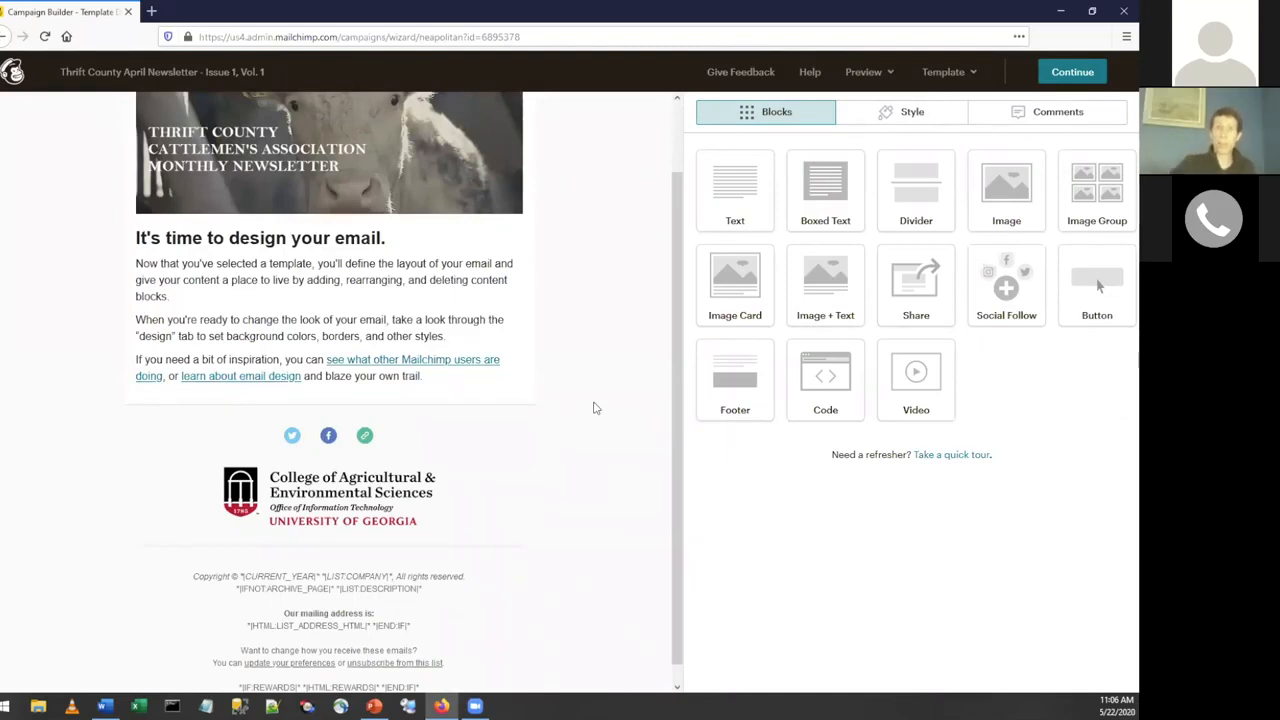
scroll(594, 406, "up", 1)
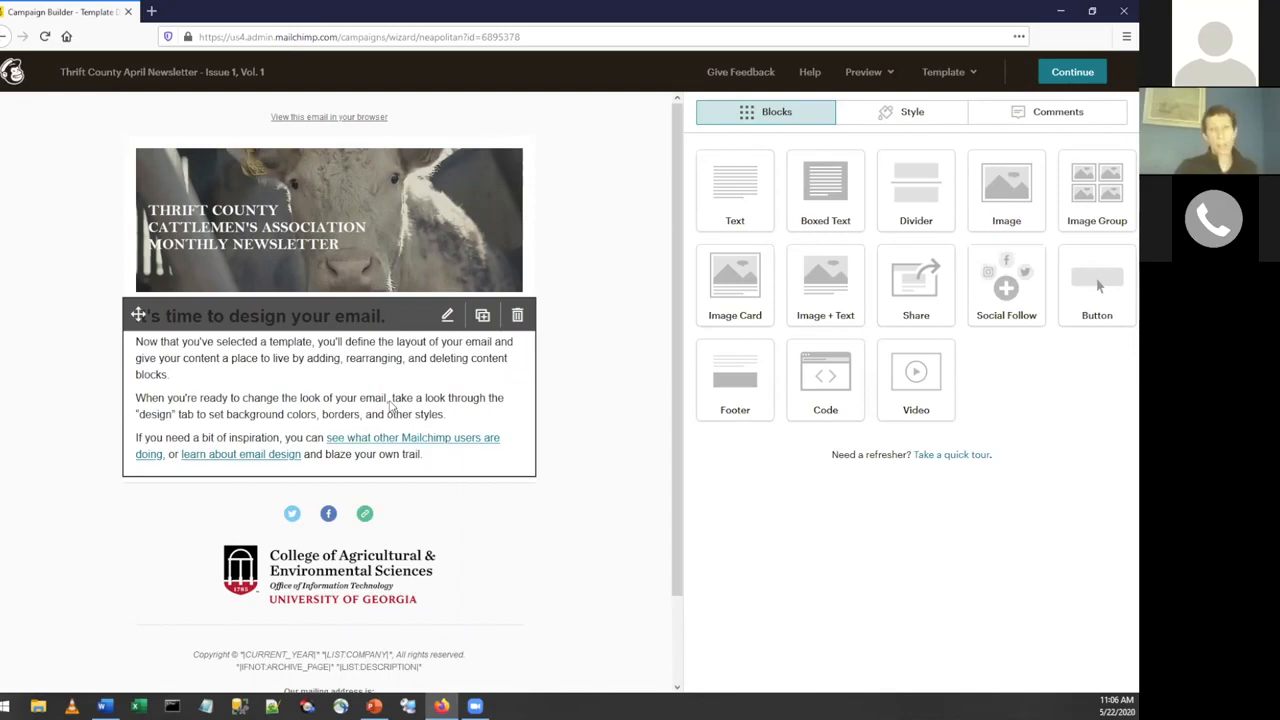
Leave the design editor, reopen the April newsletter draft from the campaign list, review its sections, and reopen its content design.
left_click(14, 78)
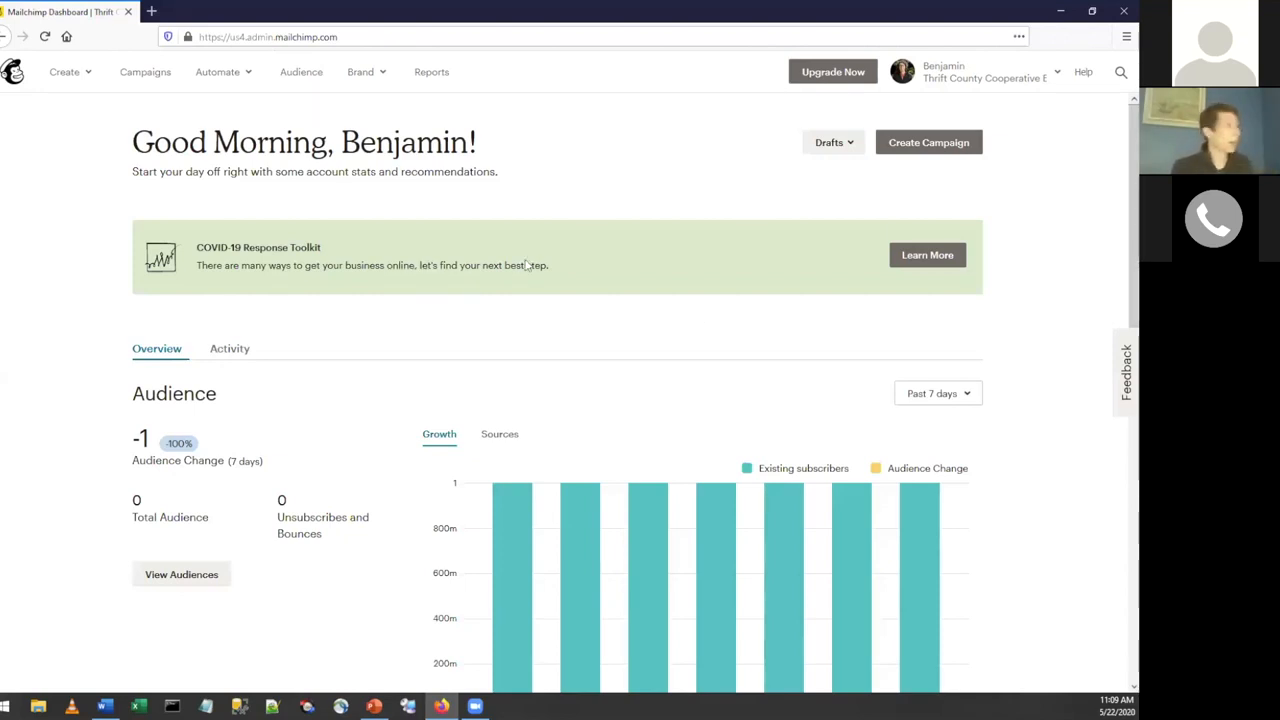
left_click(148, 76)
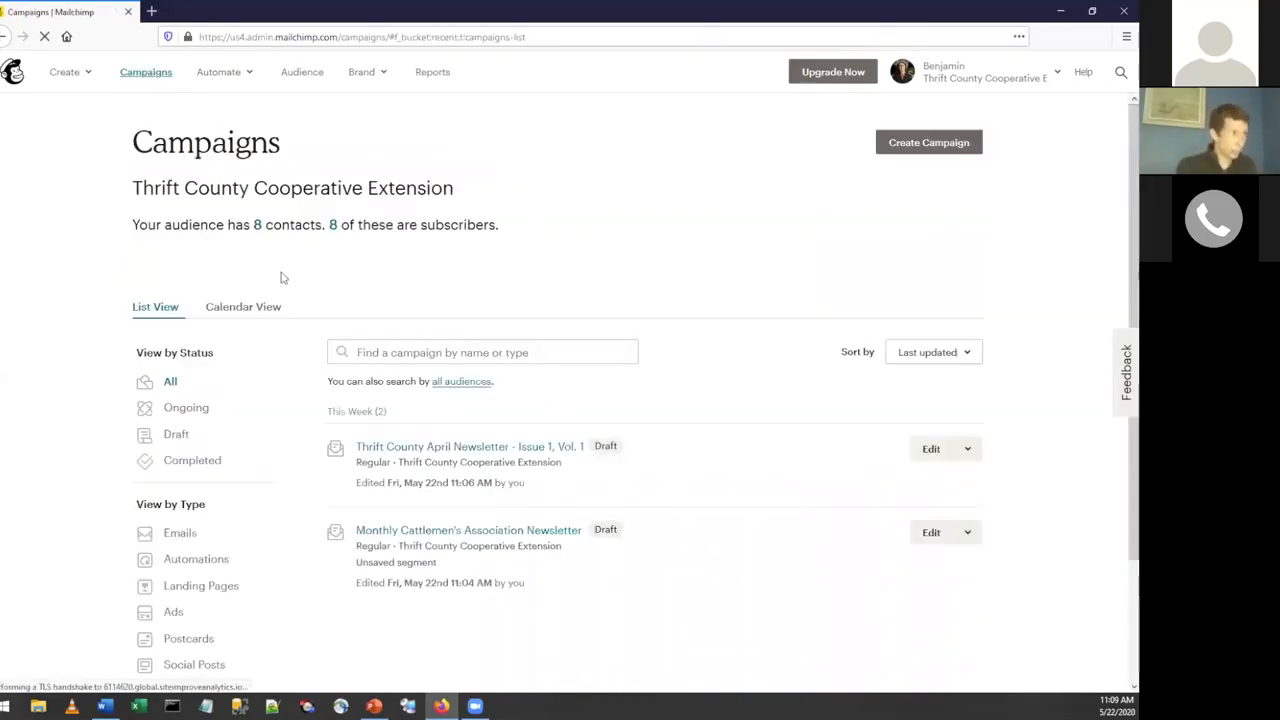
left_click(438, 457)
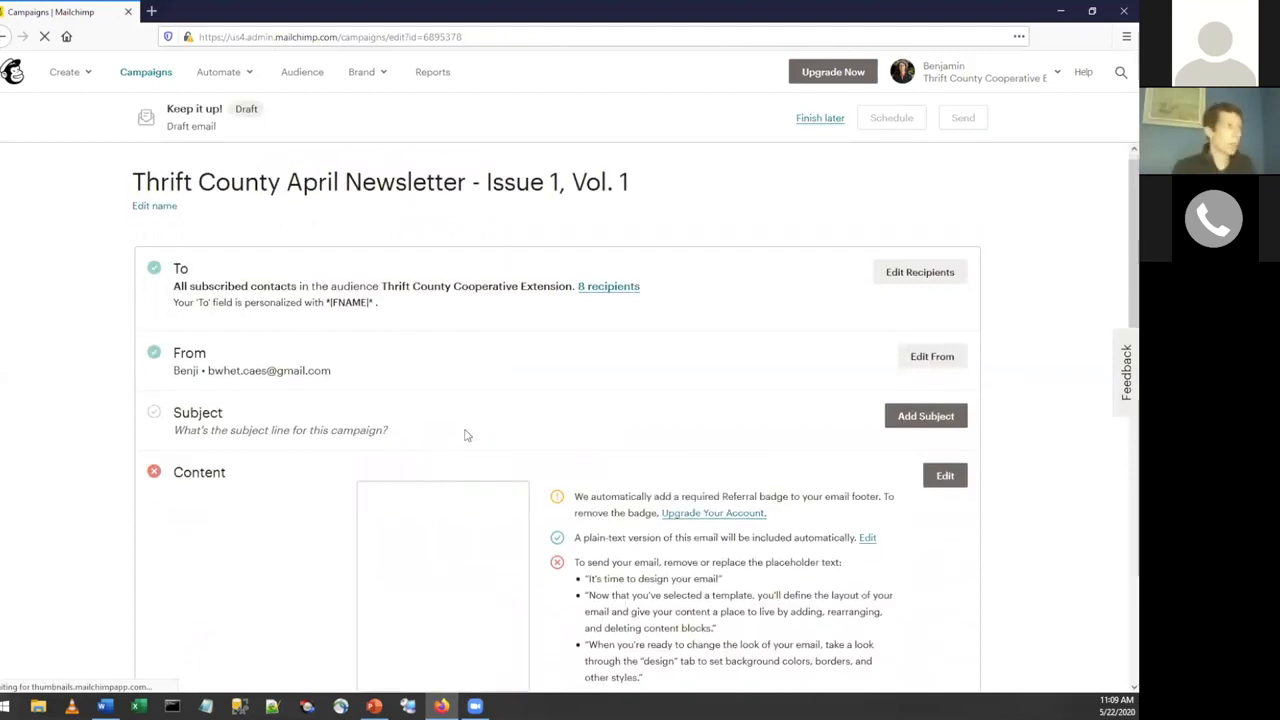
scroll(467, 435, "down", 2)
scroll(467, 435, "up", 1)
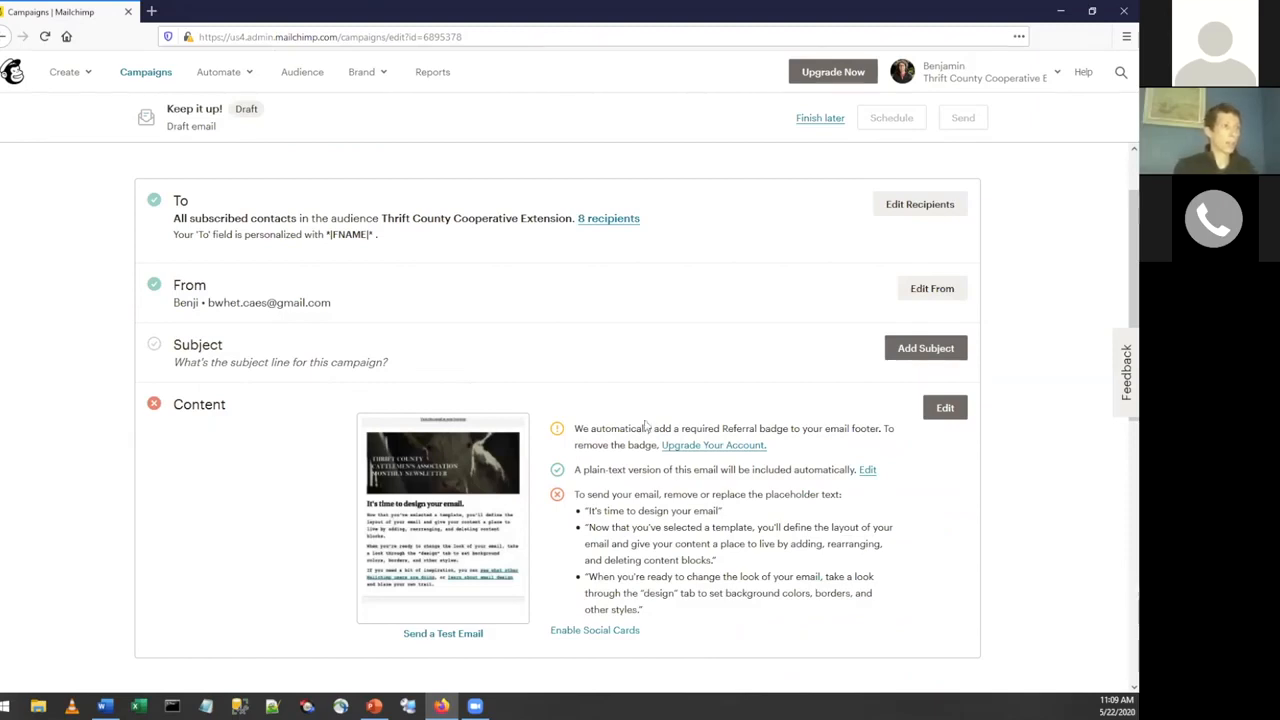
left_click(945, 409)
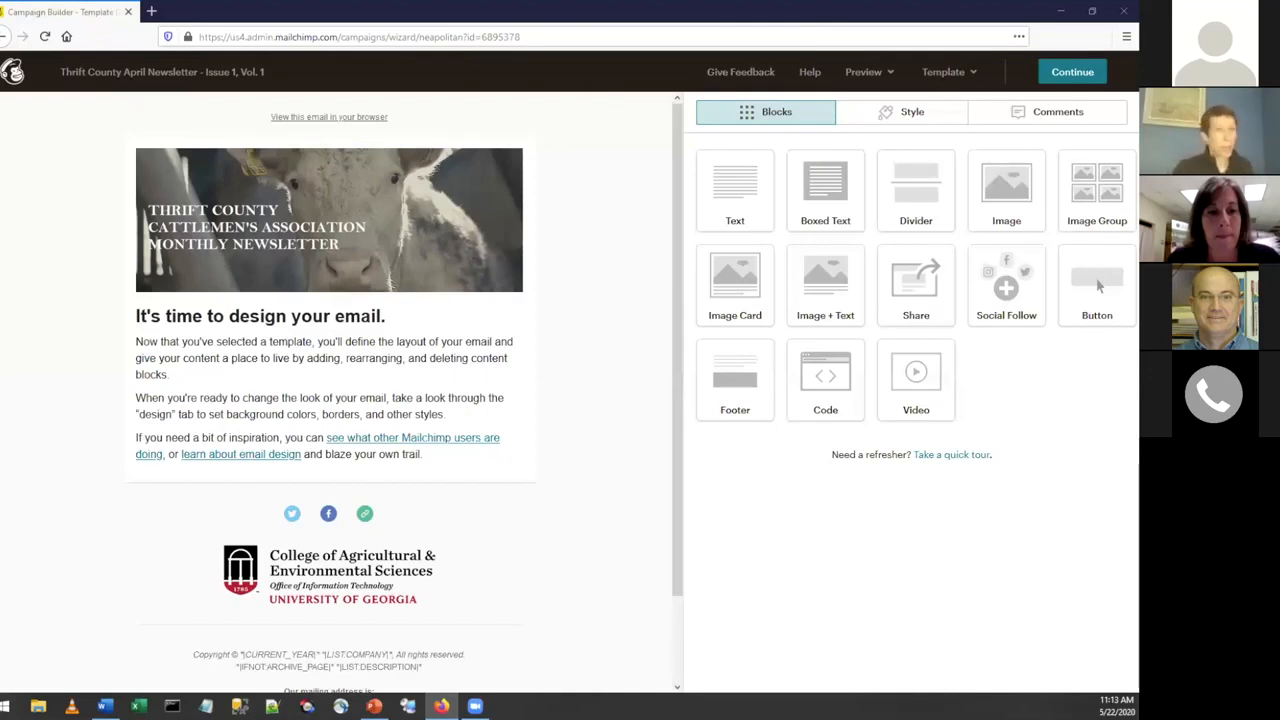
Exit the design to the dashboard and go through the campaign list to the April newsletter draft's overview.
left_click(12, 72)
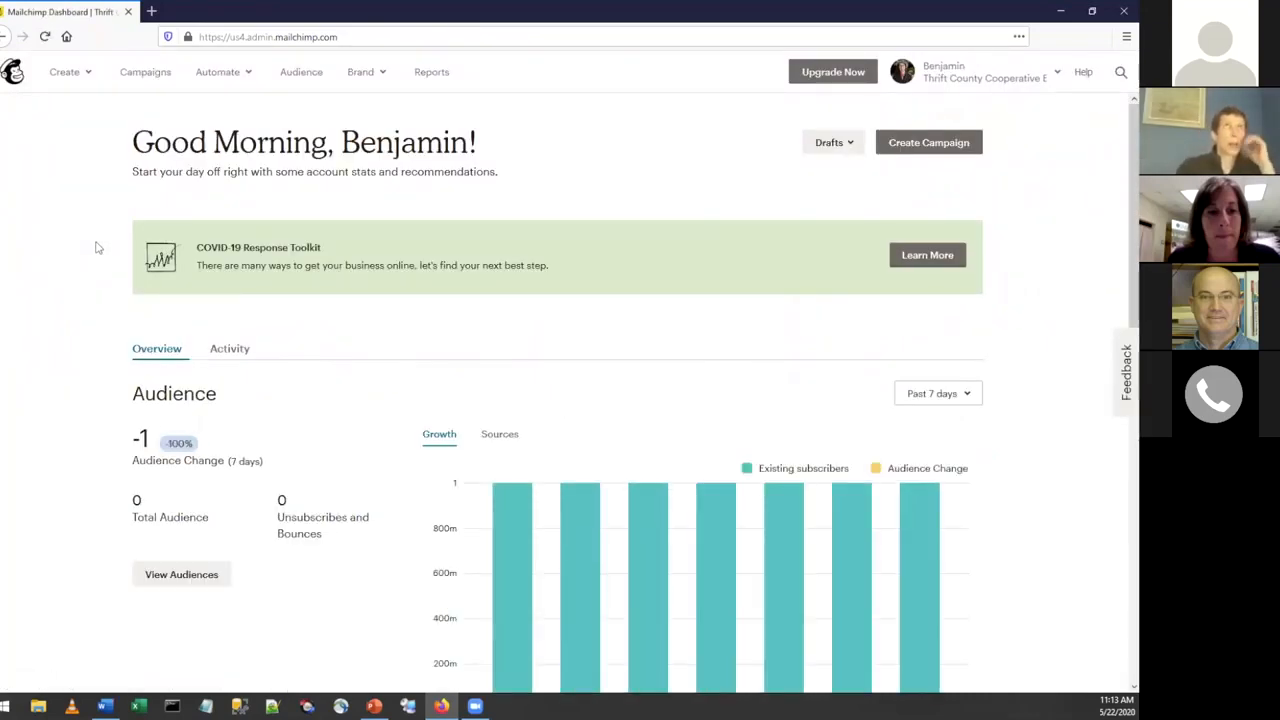
left_click(140, 72)
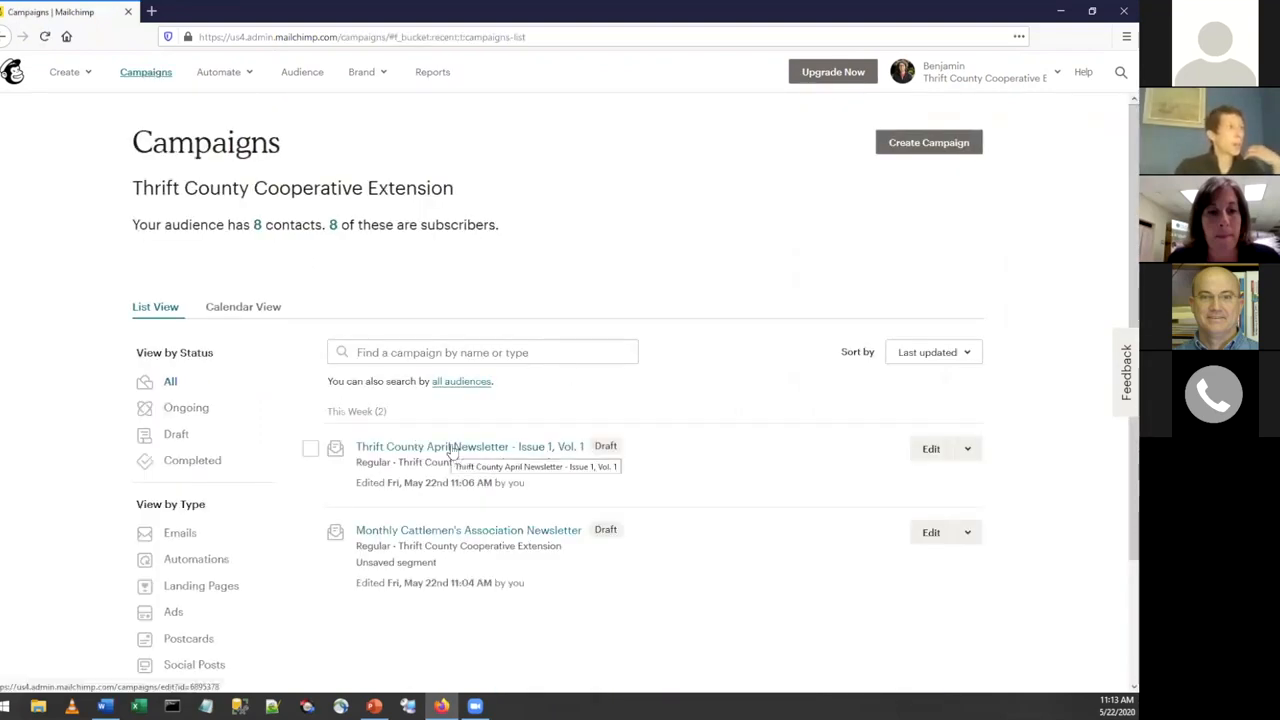
left_click(451, 450)
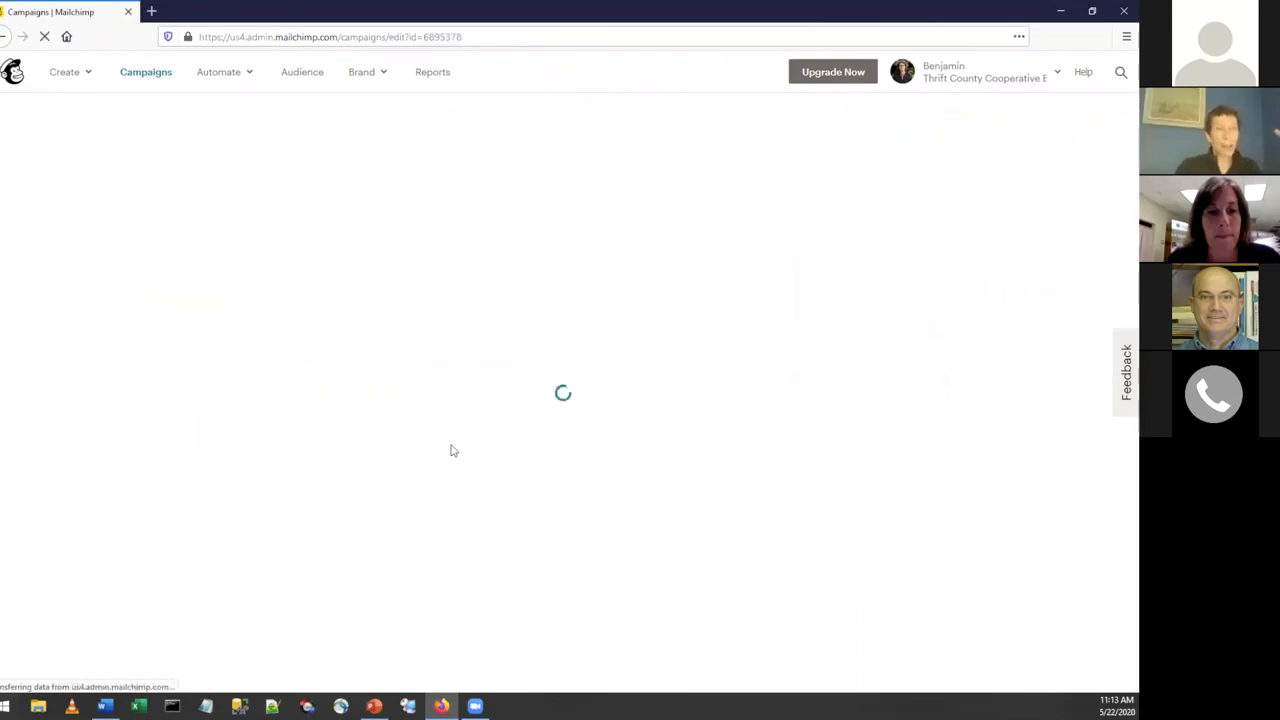